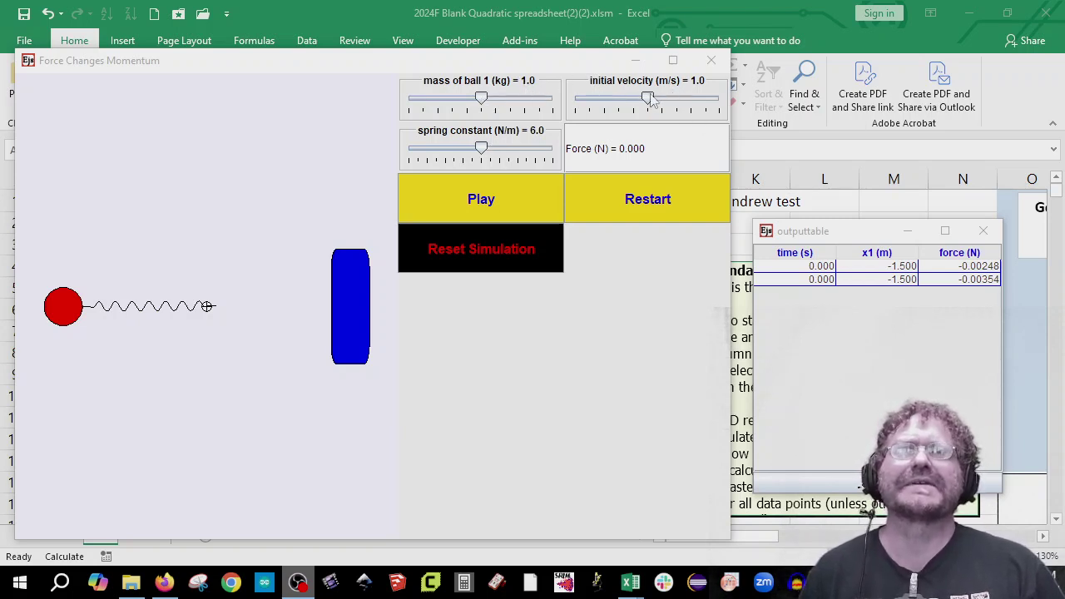
# - Set the ball mass to 1.2 kg, initial velocity to 0.9 m/s and spring constant to 8.0 N/m, and run the simulation
pyautogui.moveTo(652, 100); pyautogui.dragTo(662, 99)
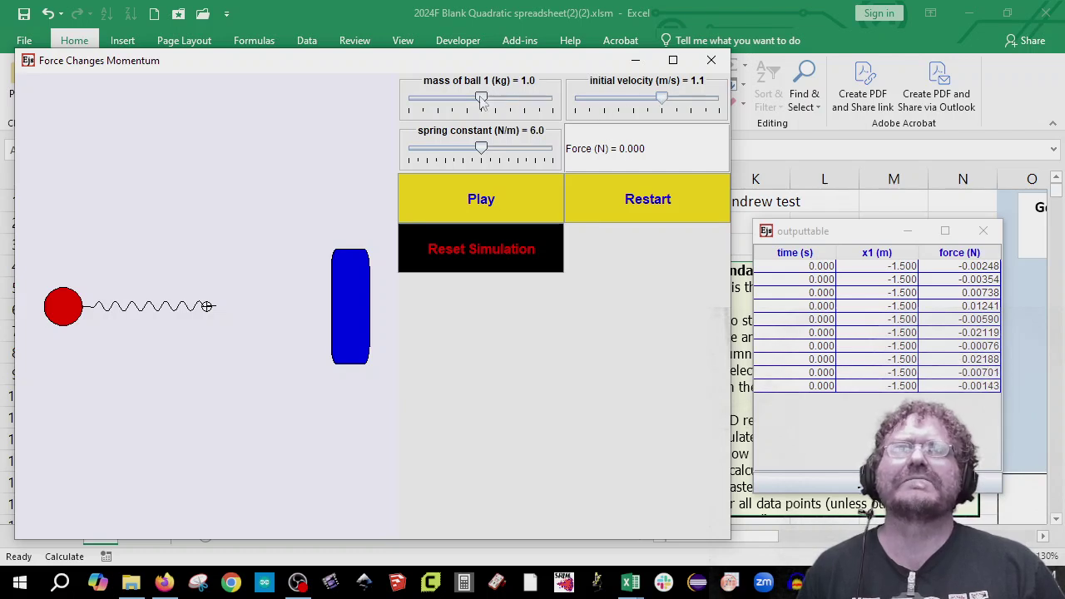
pyautogui.moveTo(661, 98); pyautogui.dragTo(633, 99)
pyautogui.moveTo(481, 100); pyautogui.dragTo(511, 100)
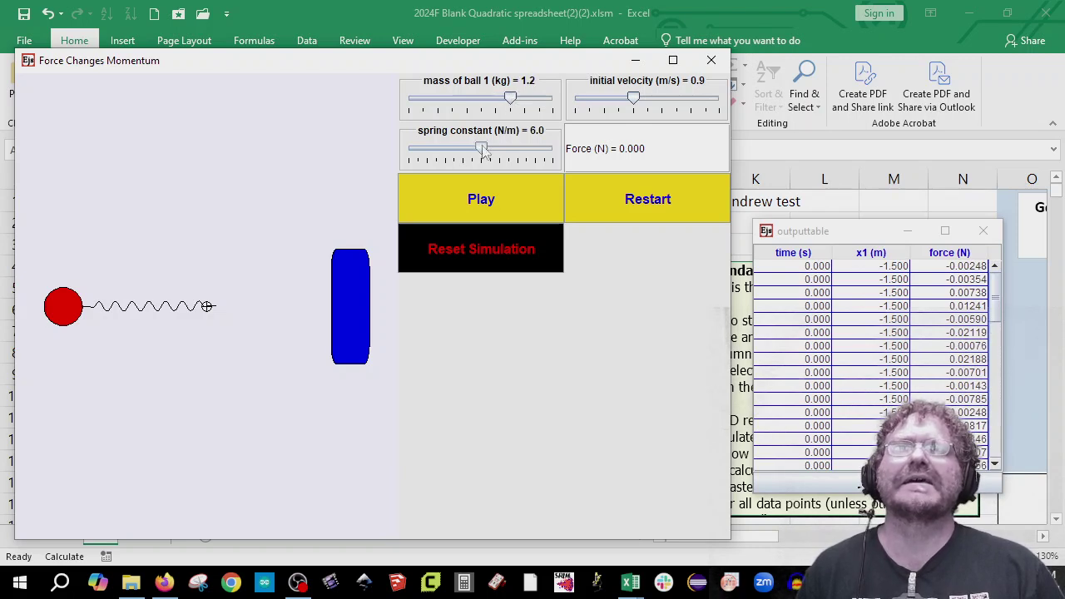
pyautogui.moveTo(483, 150); pyautogui.dragTo(519, 155)
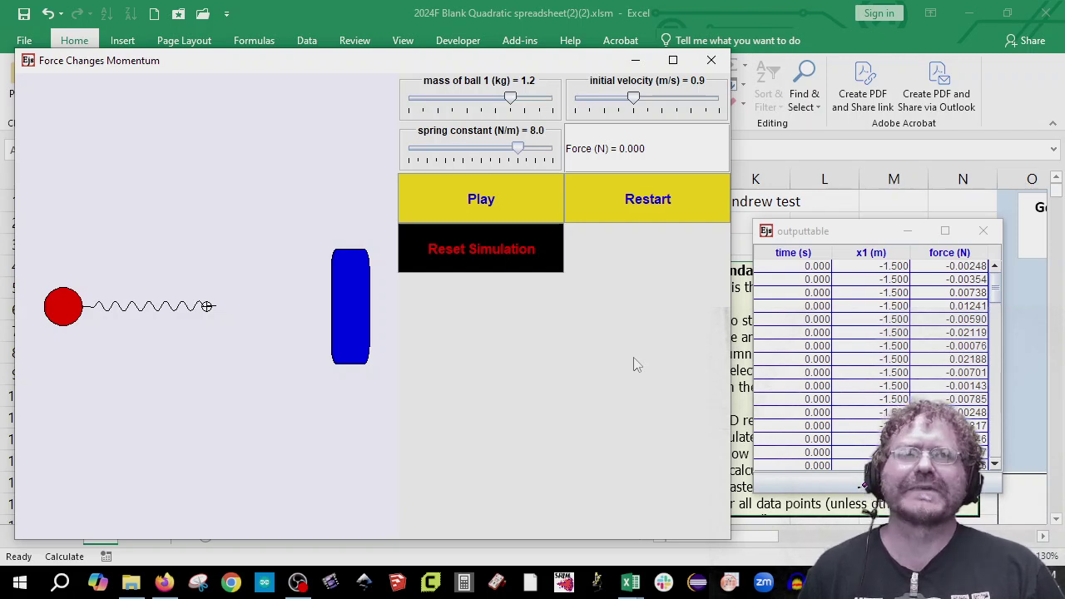
pyautogui.click(503, 202)
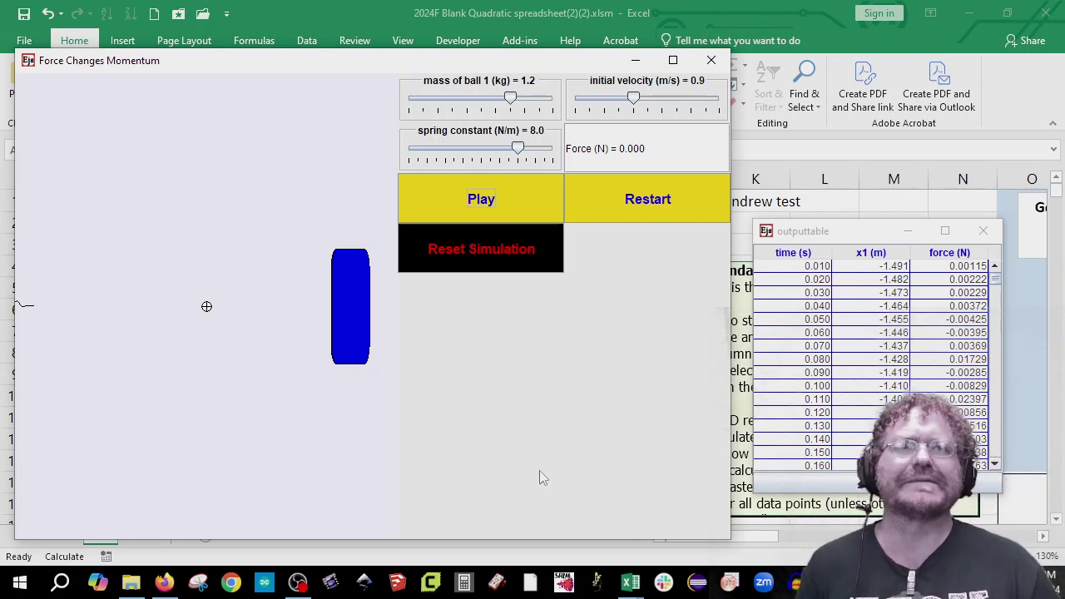
# - Copy all rows of the simulation's output table and paste them with destination formatting into Sheet1 of the Excel workbook, starting at D3
pyautogui.click(815, 293)
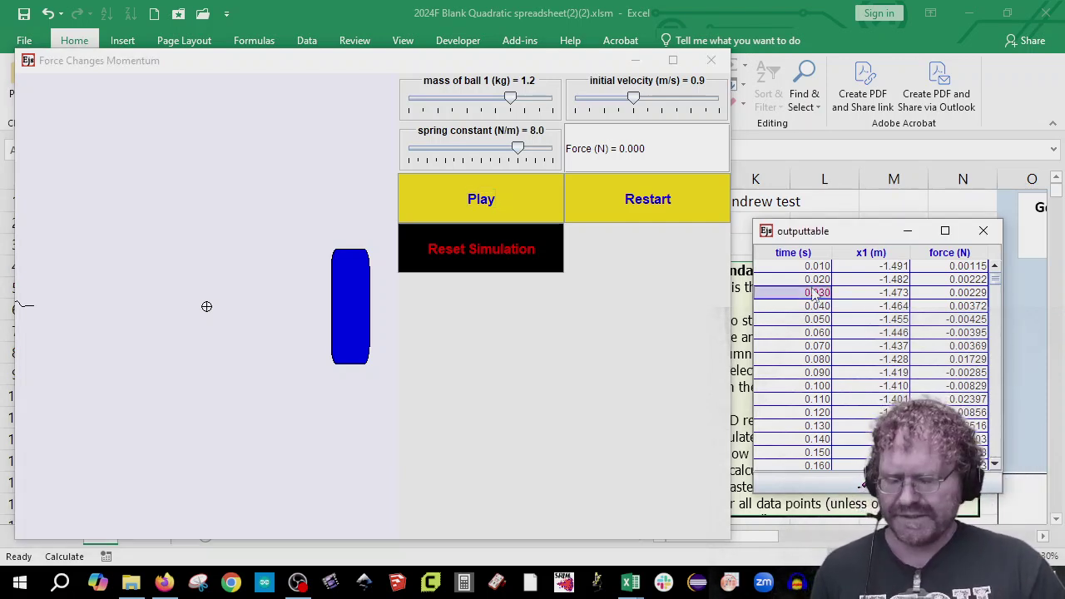
pyautogui.hotkey('ctrl', 'a')
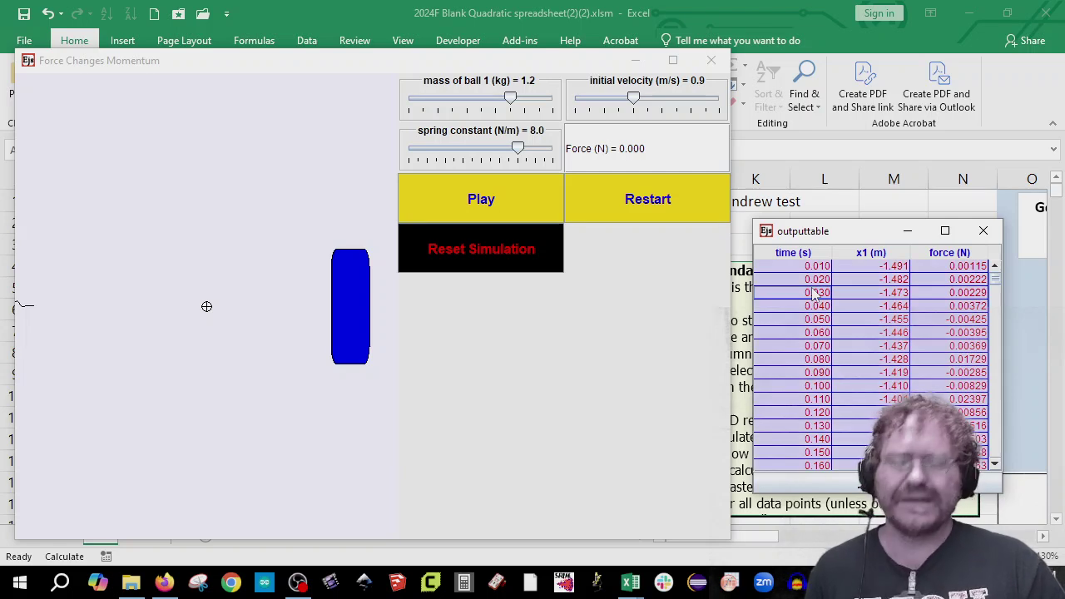
pyautogui.click(637, 589)
pyautogui.click(703, 527)
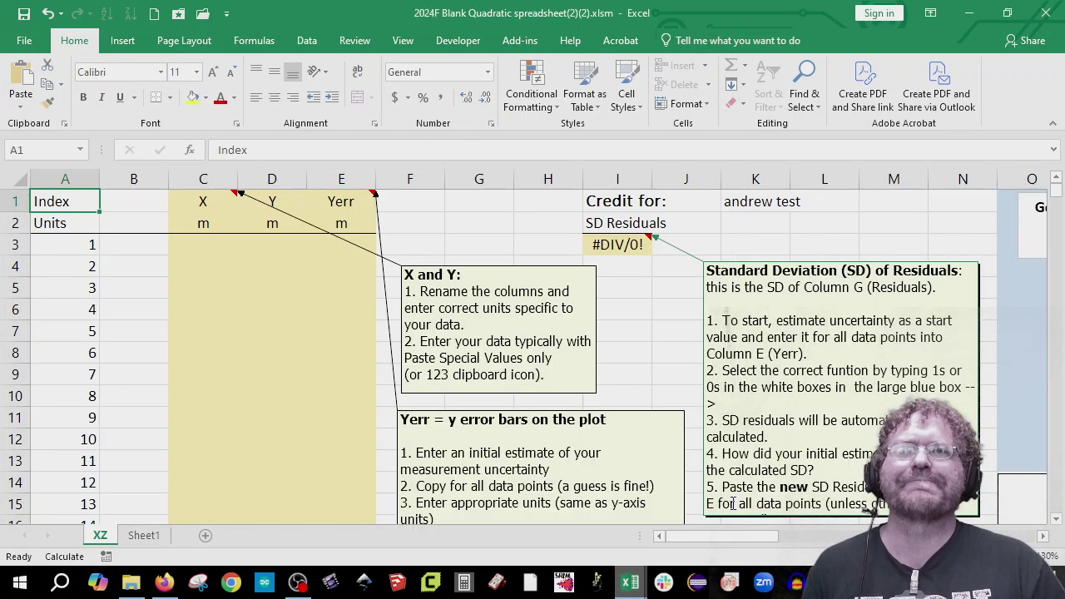
pyautogui.click(143, 536)
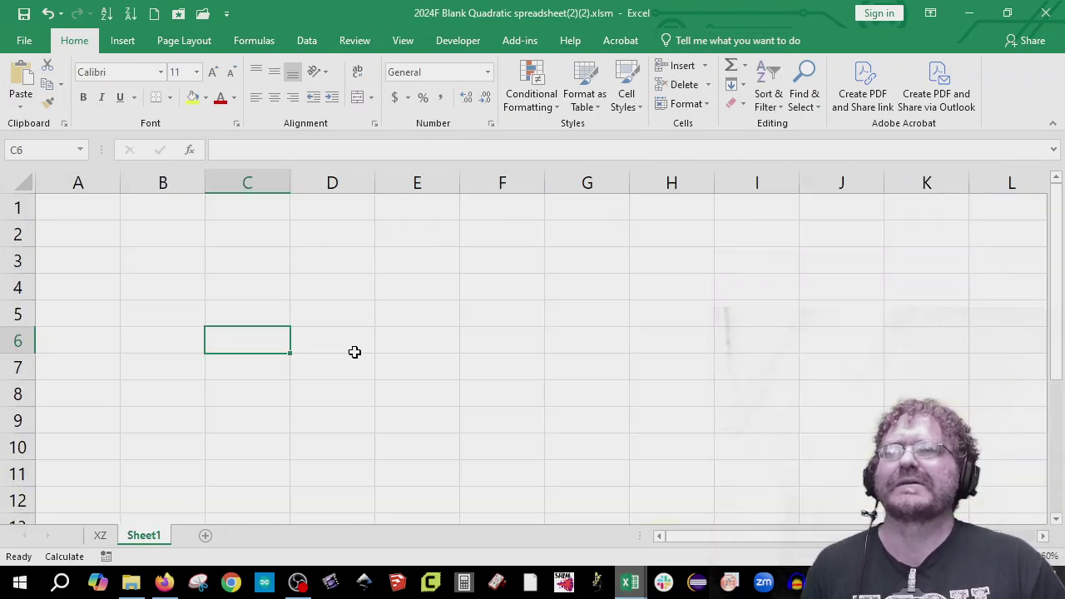
pyautogui.click(361, 236)
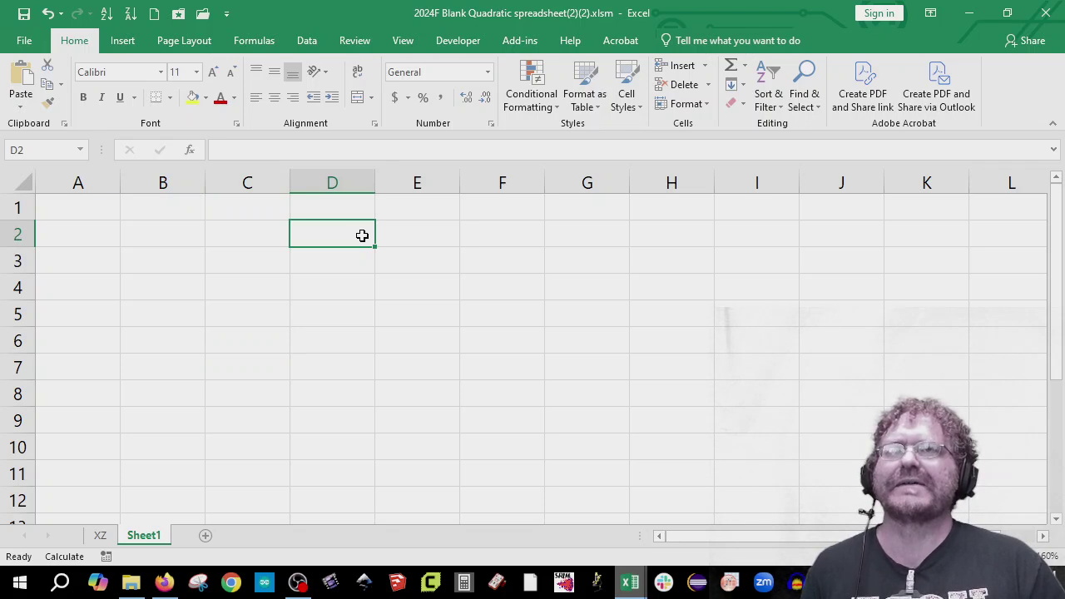
pyautogui.rightClick(362, 235)
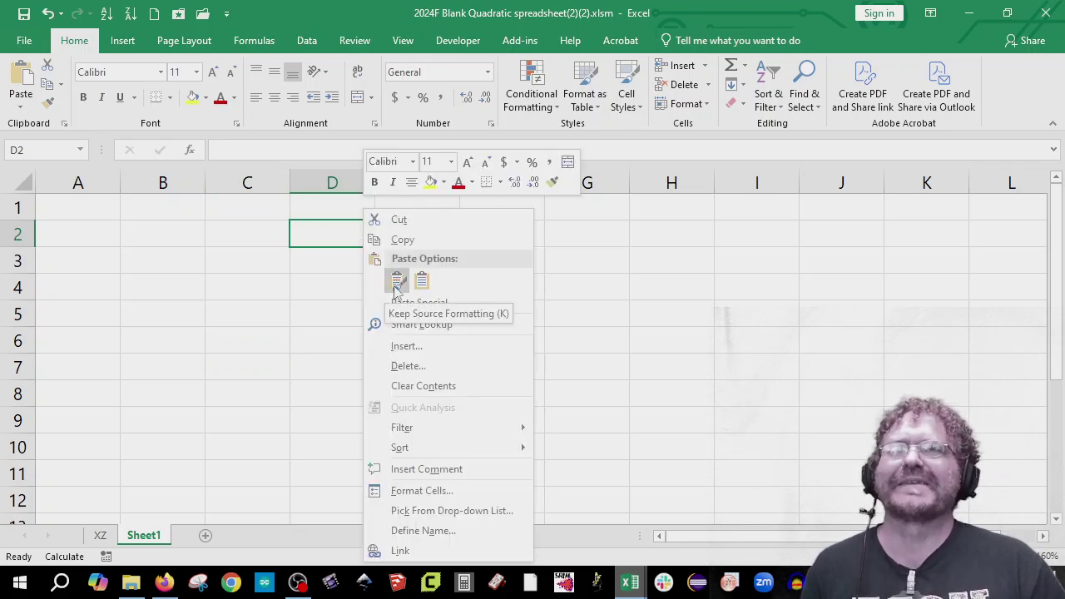
pyautogui.click(338, 266)
pyautogui.click(337, 262)
pyautogui.rightClick(338, 262)
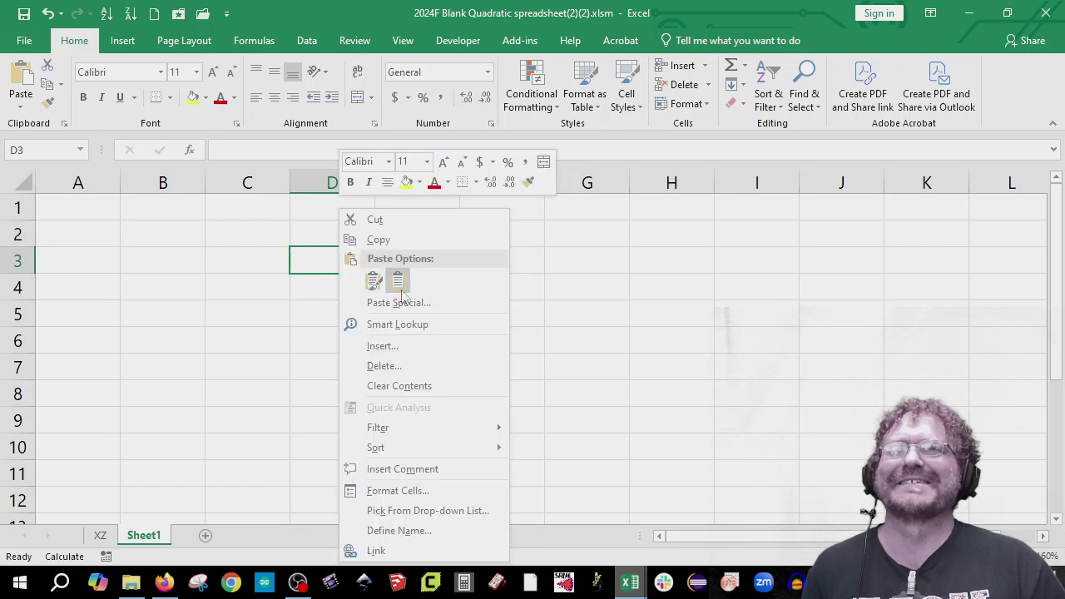
pyautogui.click(397, 277)
# - Enter the column headings mass, springk and velocity in cells A1 to C1
pyautogui.click(78, 207)
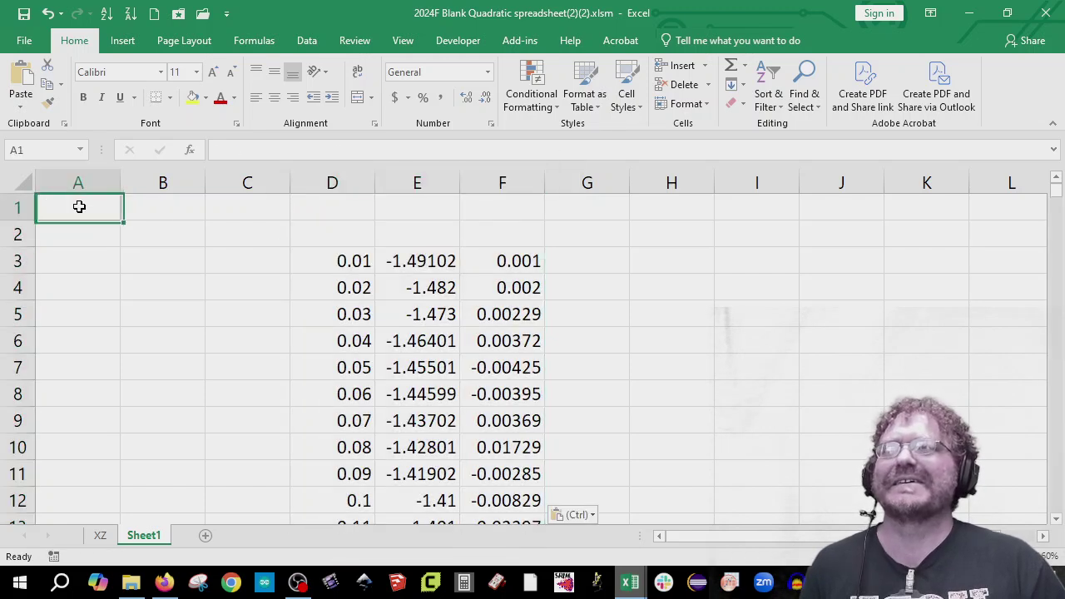
pyautogui.write('mass')
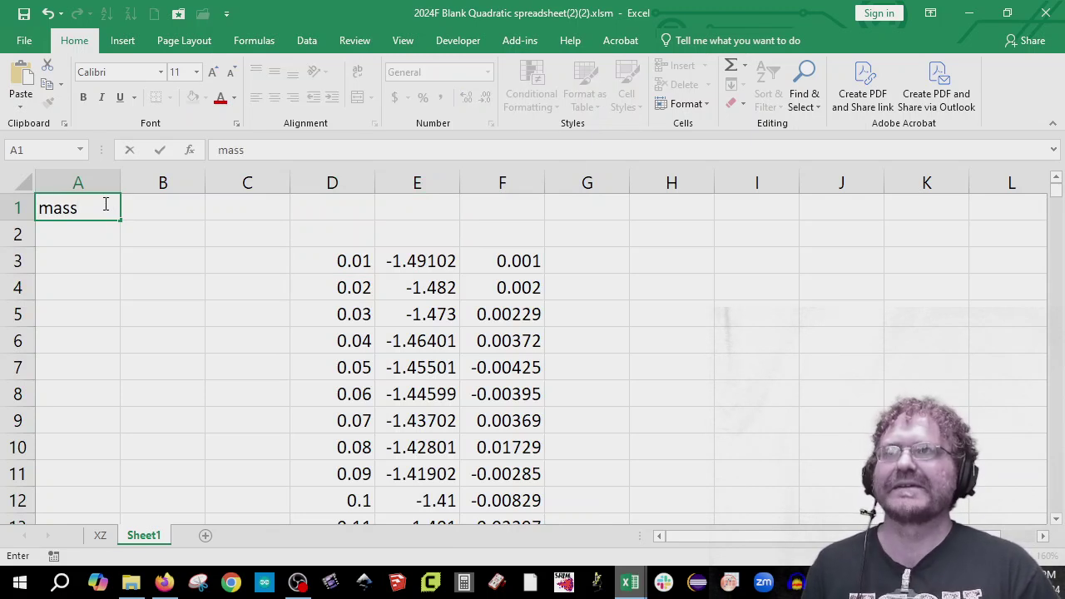
pyautogui.press('Tab')
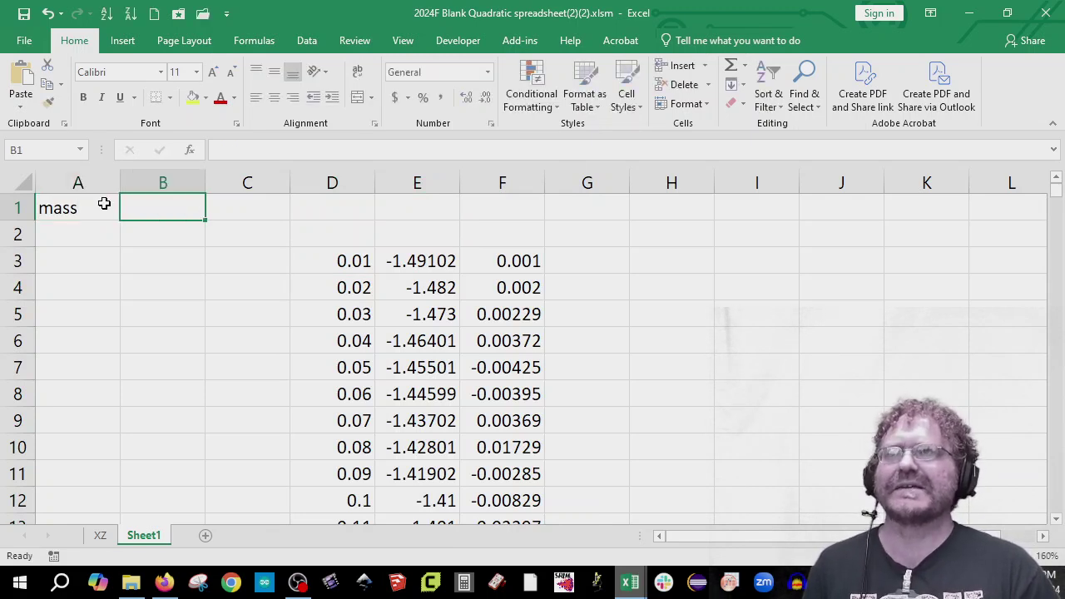
pyautogui.write('sp')
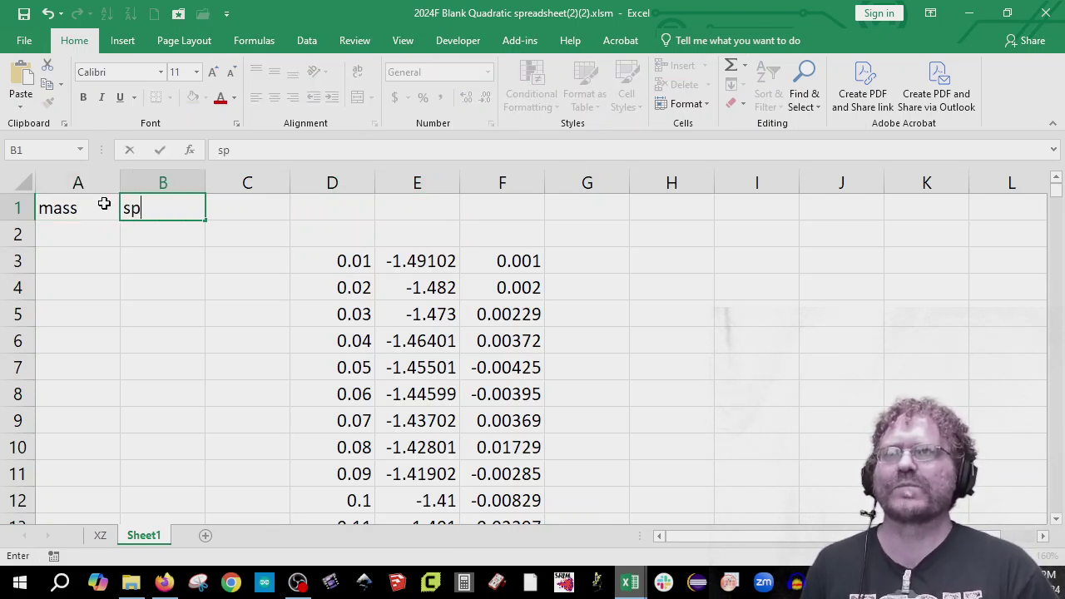
pyautogui.write('ringk')
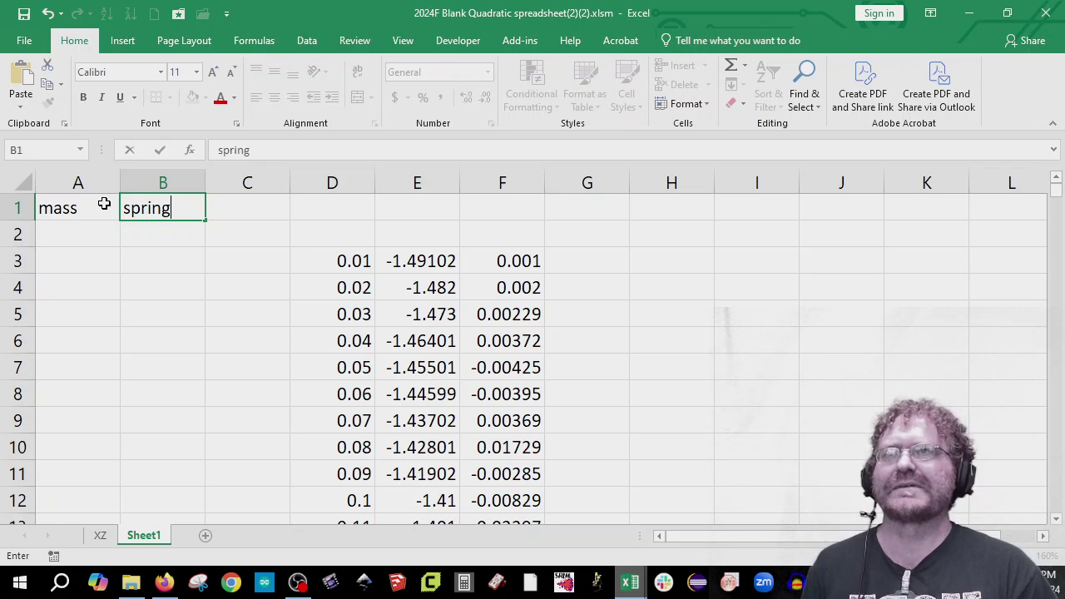
pyautogui.press('Tab')
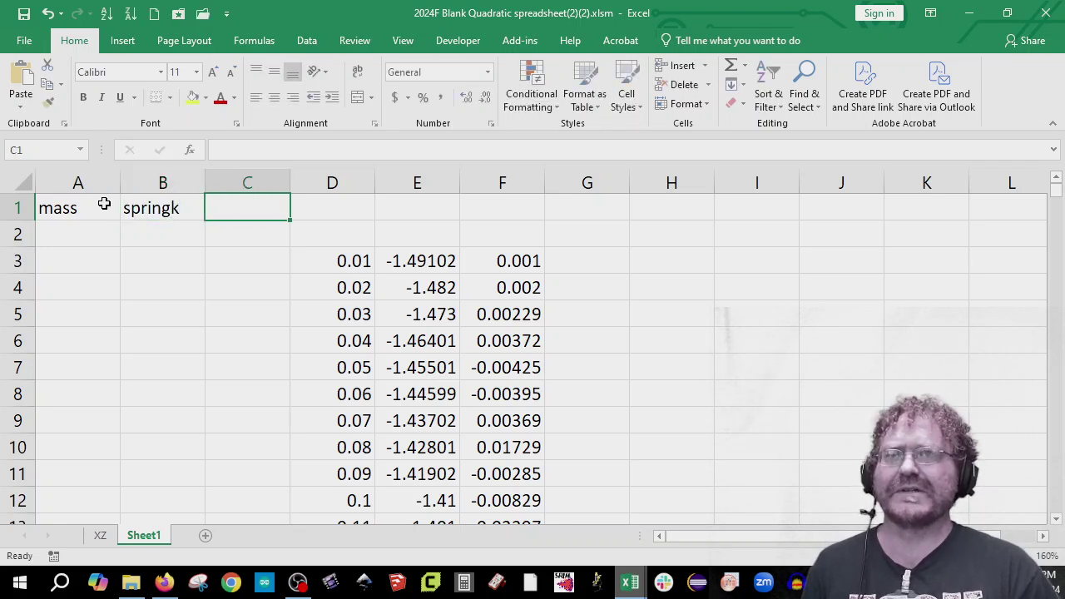
pyautogui.write('voelo')
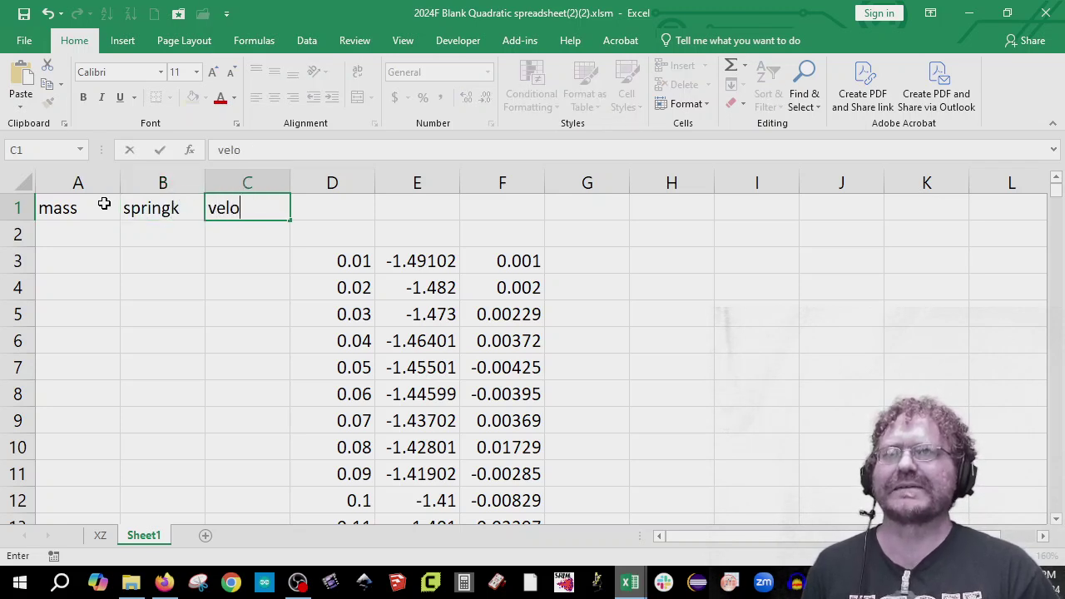
pyautogui.write('city')
pyautogui.hotkey('shift', 'Tab')
pyautogui.press('Return')
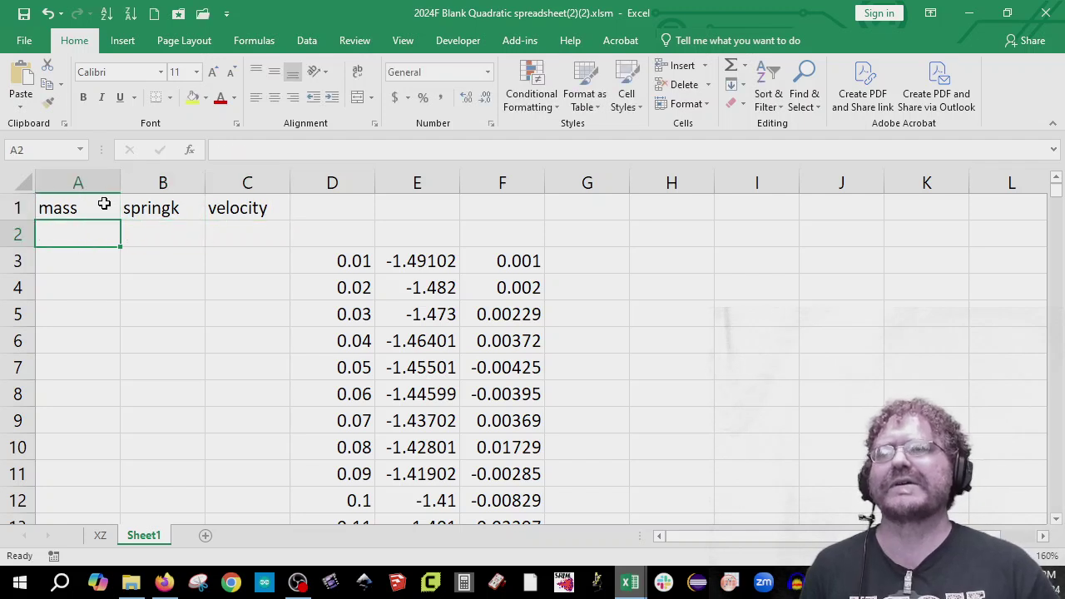
# - Enter the units kg, N/m and m/s in cells A2 to C2 below the headings
pyautogui.write('g')
pyautogui.press('BackSpace')
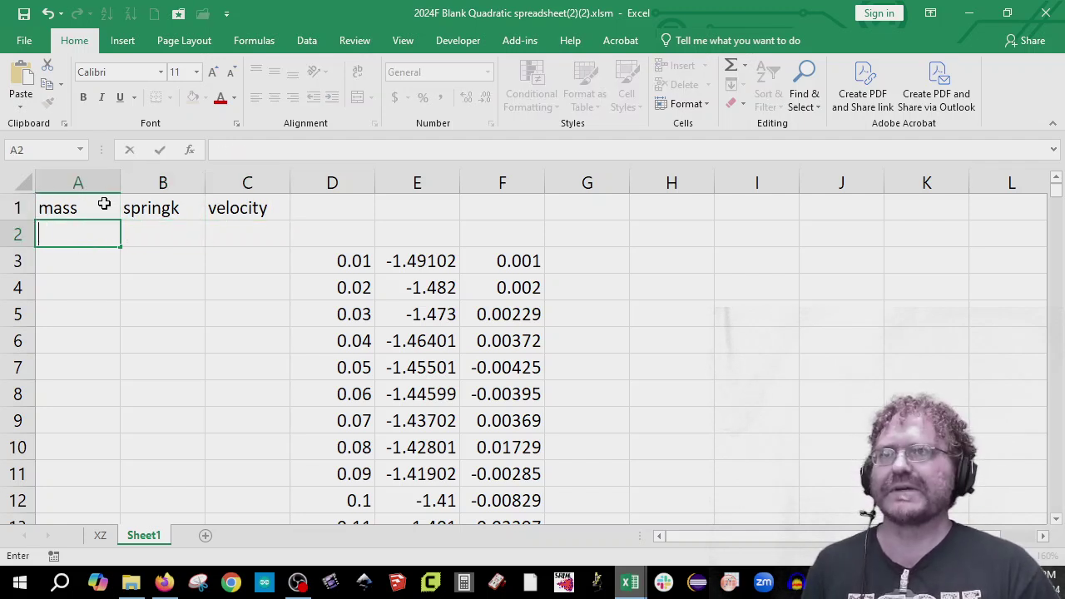
pyautogui.write('kg')
pyautogui.press('Tab')
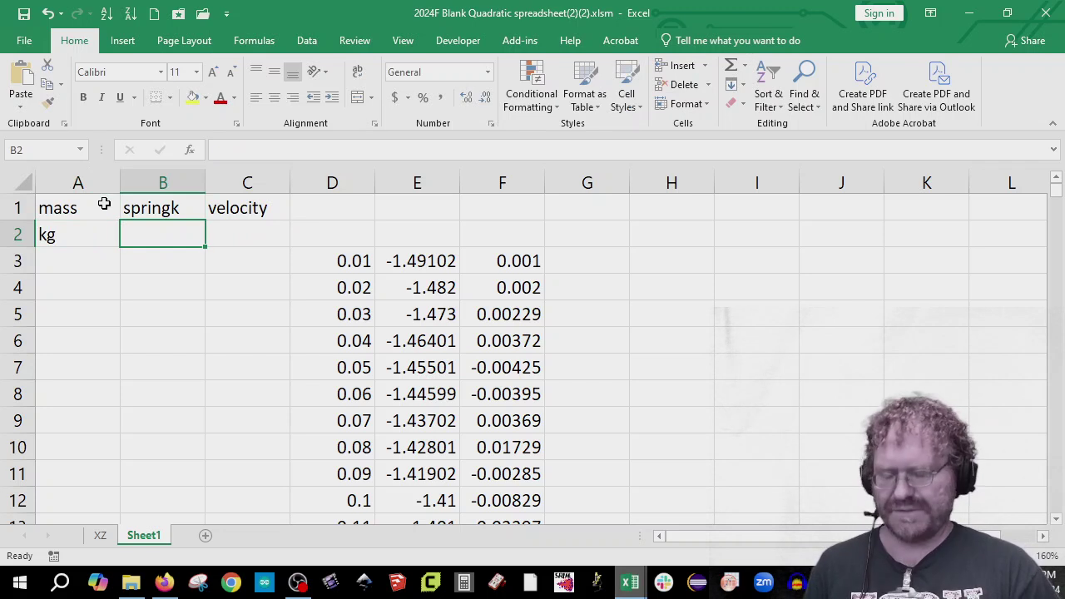
pyautogui.write('N/m')
pyautogui.press('Tab')
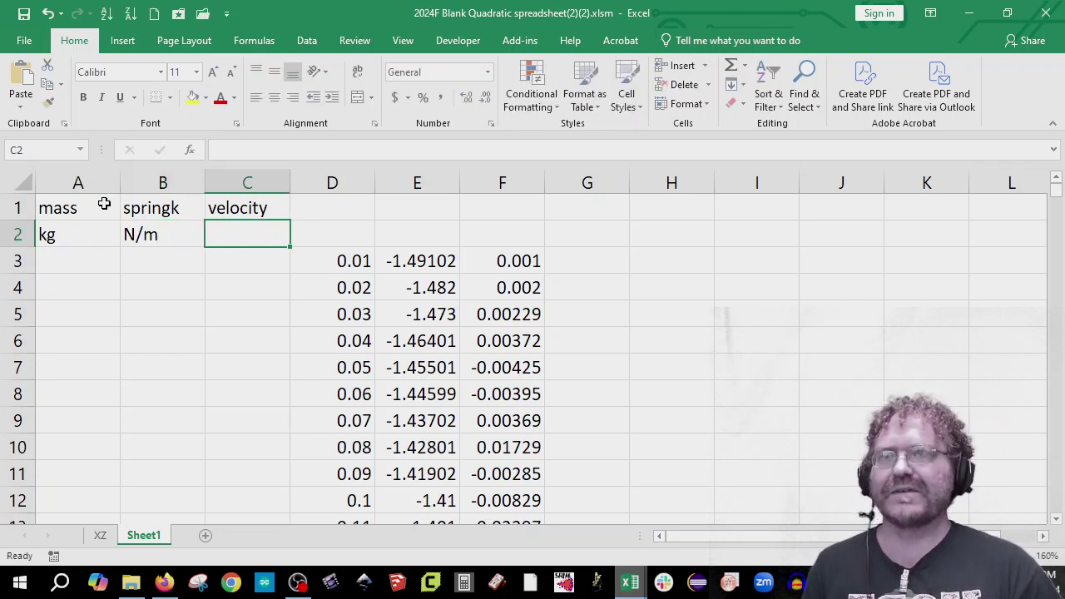
pyautogui.write('m/s')
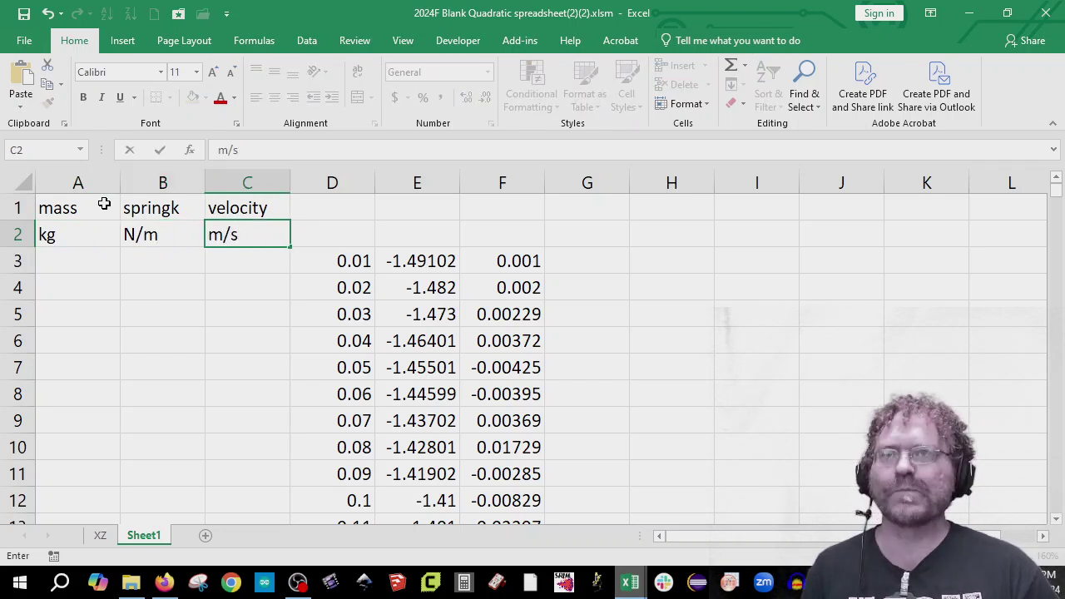
pyautogui.press('Return')
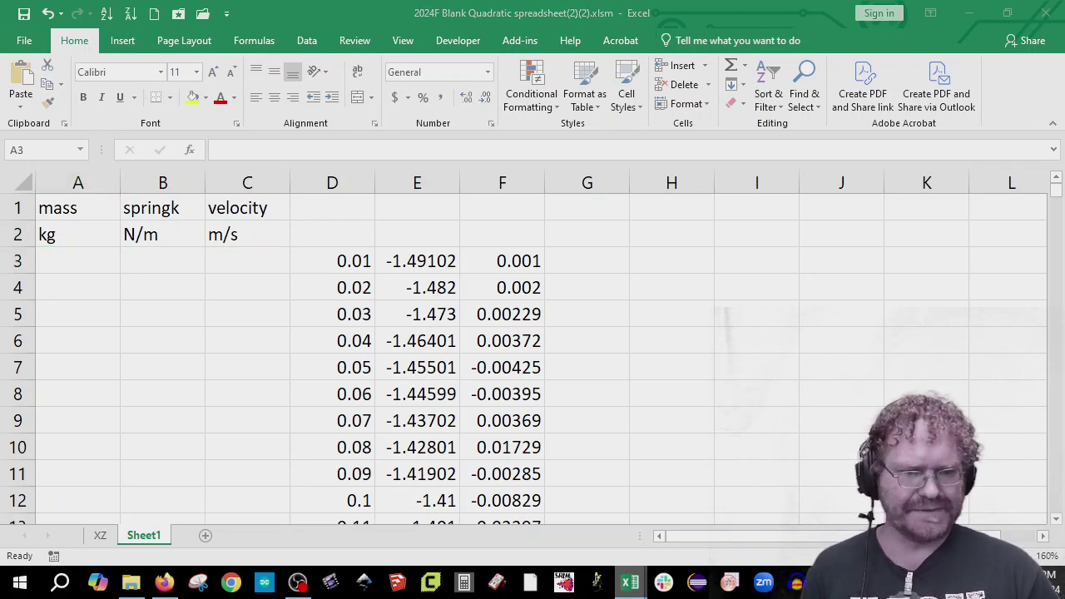
# - Check the simulation's parameters and record mass 1.2, spring constant 8 and velocity 0.9 in cells A3 to C3
pyautogui.hotkey('alt', 'Tab')
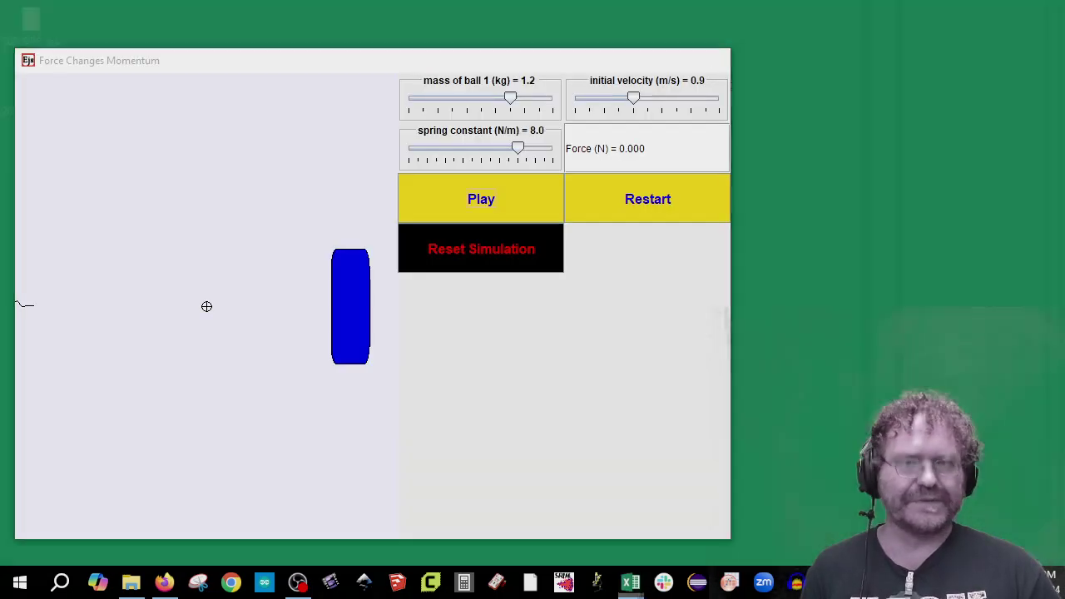
pyautogui.hotkey('alt', 'Tab')
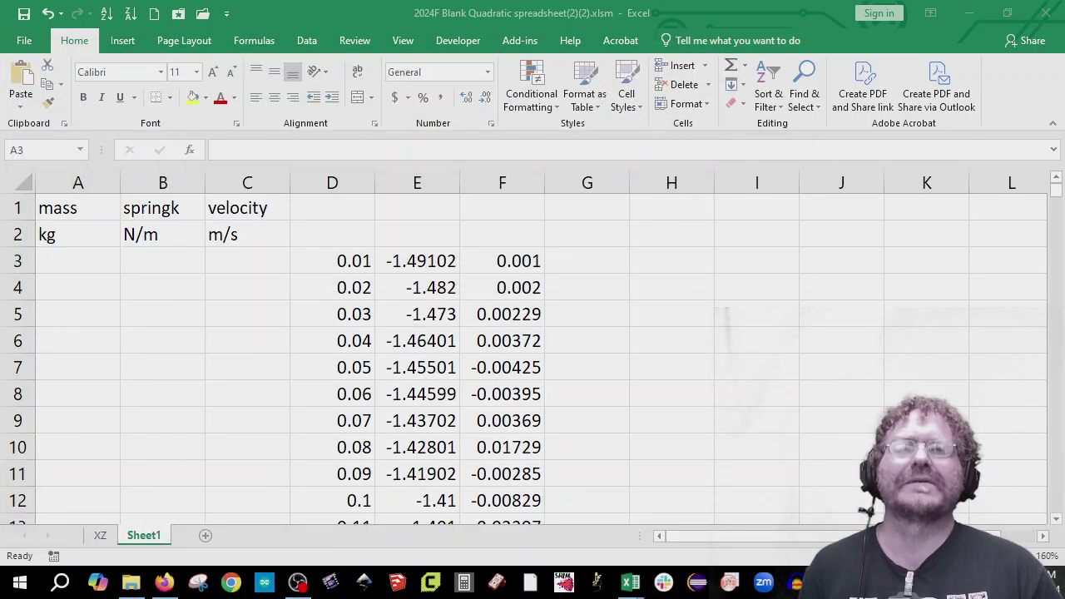
pyautogui.click(83, 260)
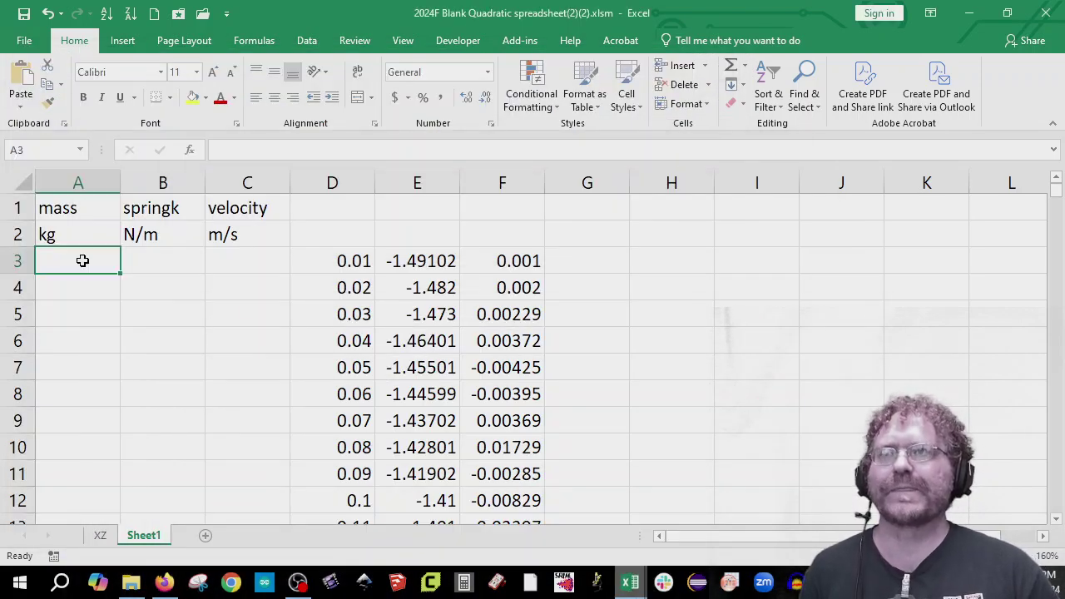
pyautogui.write('1.2')
pyautogui.press('Tab')
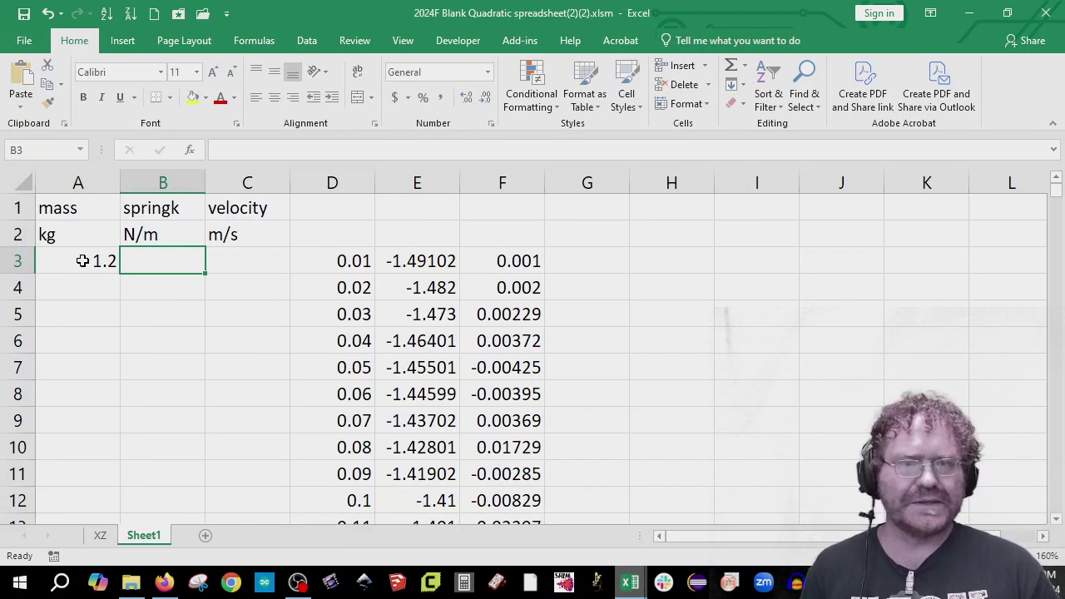
pyautogui.write('8')
pyautogui.press('Tab')
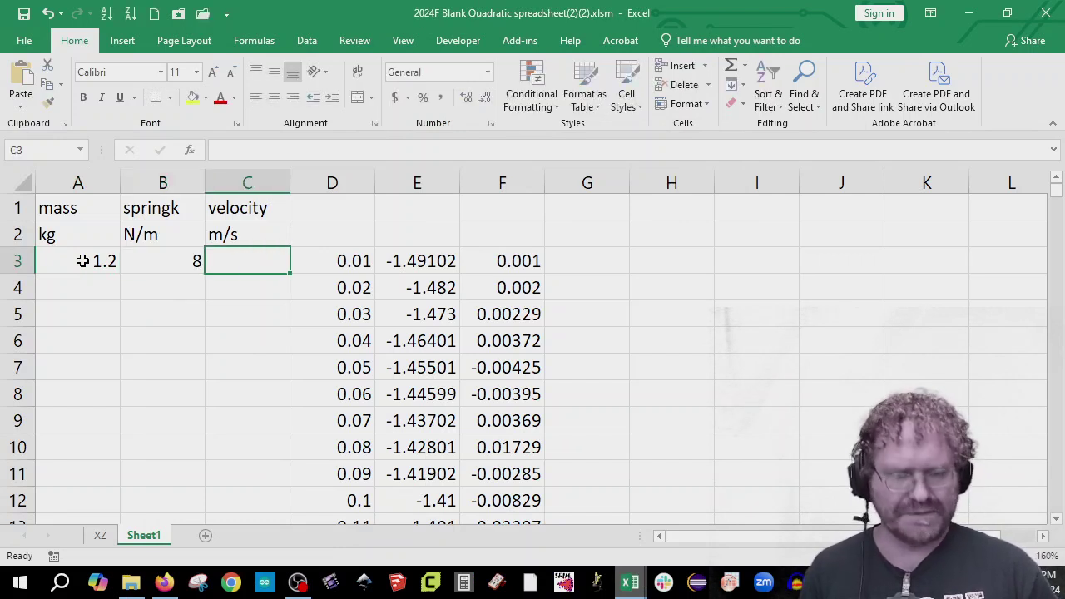
pyautogui.write('.9')
pyautogui.click(366, 260)
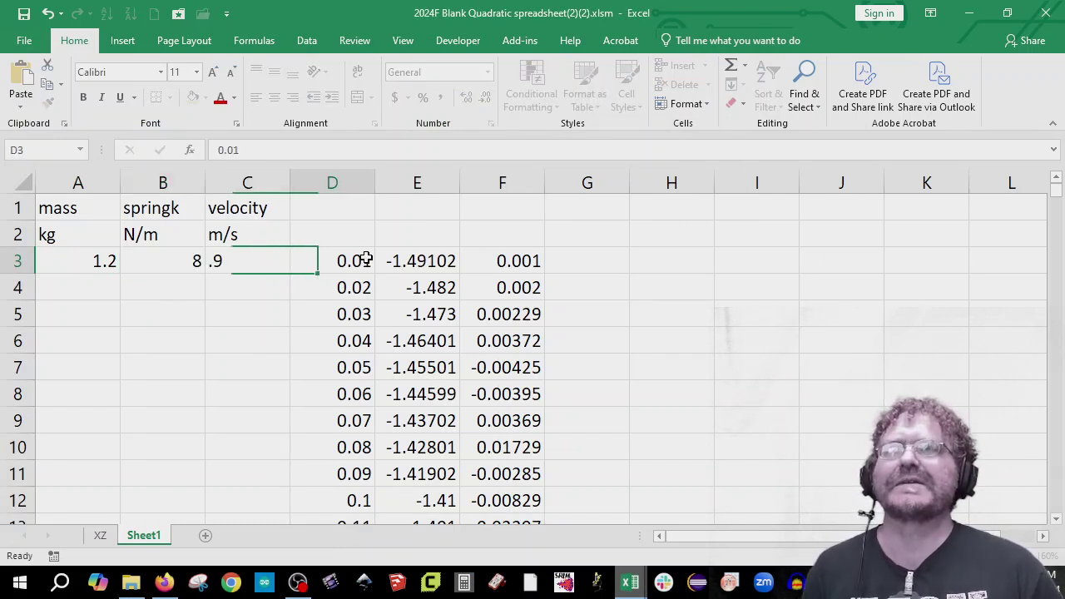
# - Move the whole pasted data block from columns D–F one column over, so it starts at E3
pyautogui.moveTo(352, 264); pyautogui.dragTo(510, 250)
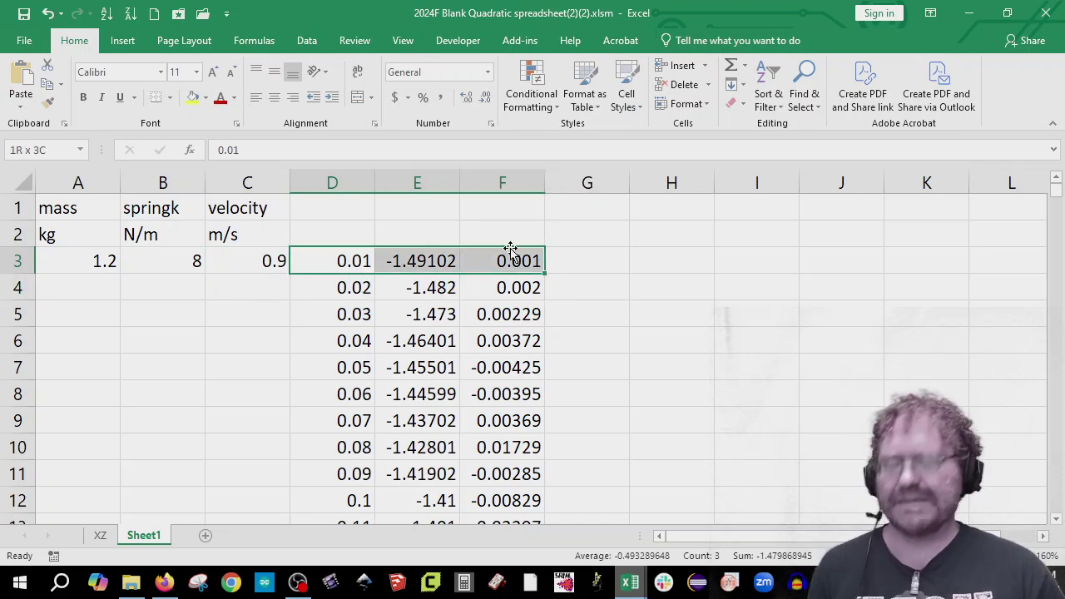
pyautogui.hotkey('ctrl', 'shift', 'Down')
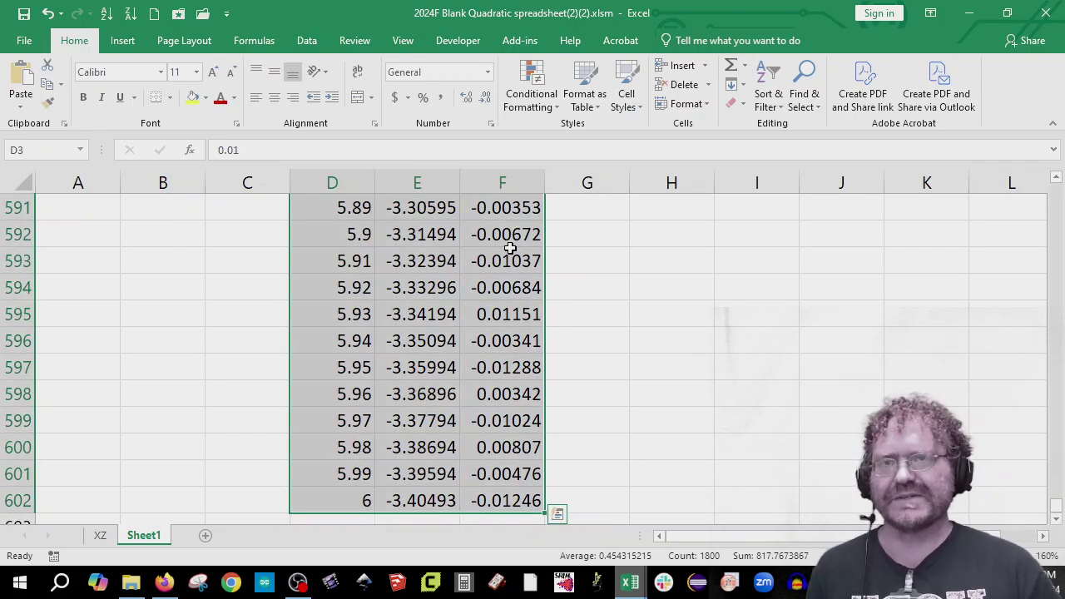
pyautogui.hotkey('ctrl', 'c')
pyautogui.scroll(20, 603, 277)
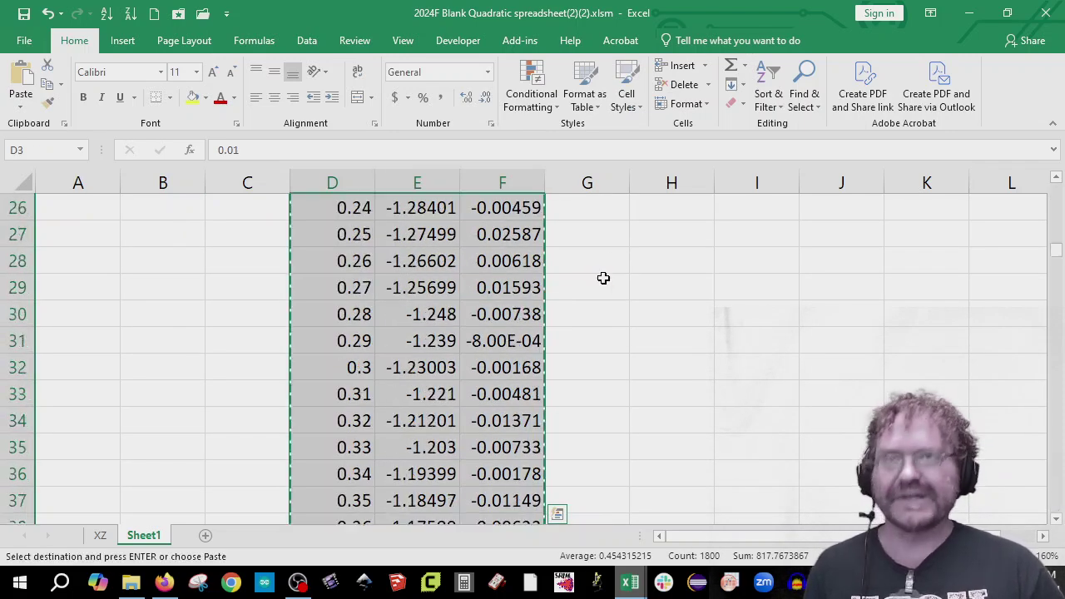
pyautogui.click(422, 257)
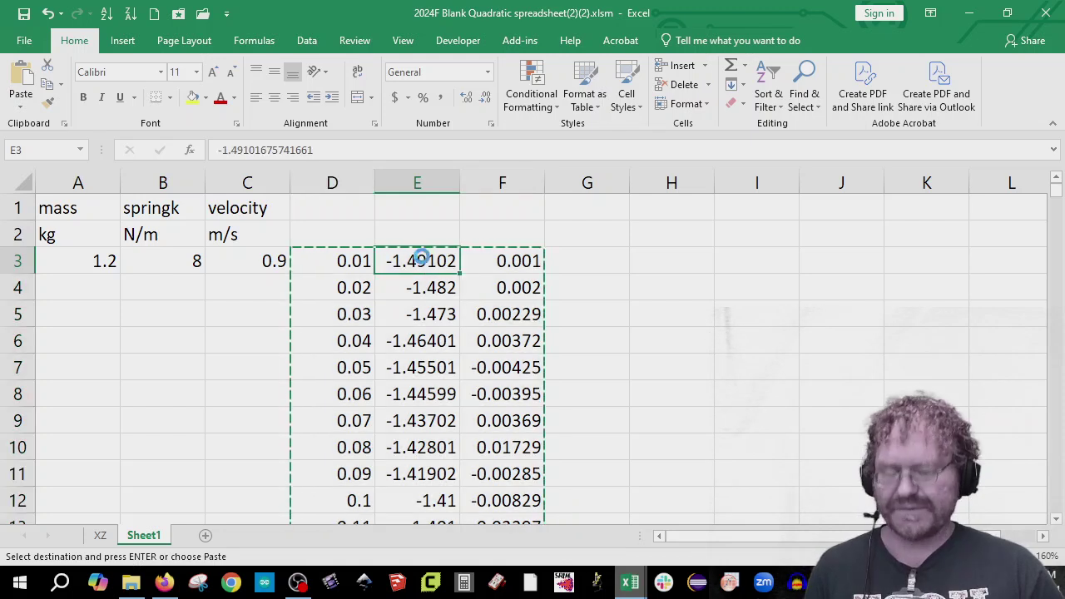
pyautogui.press('Return')
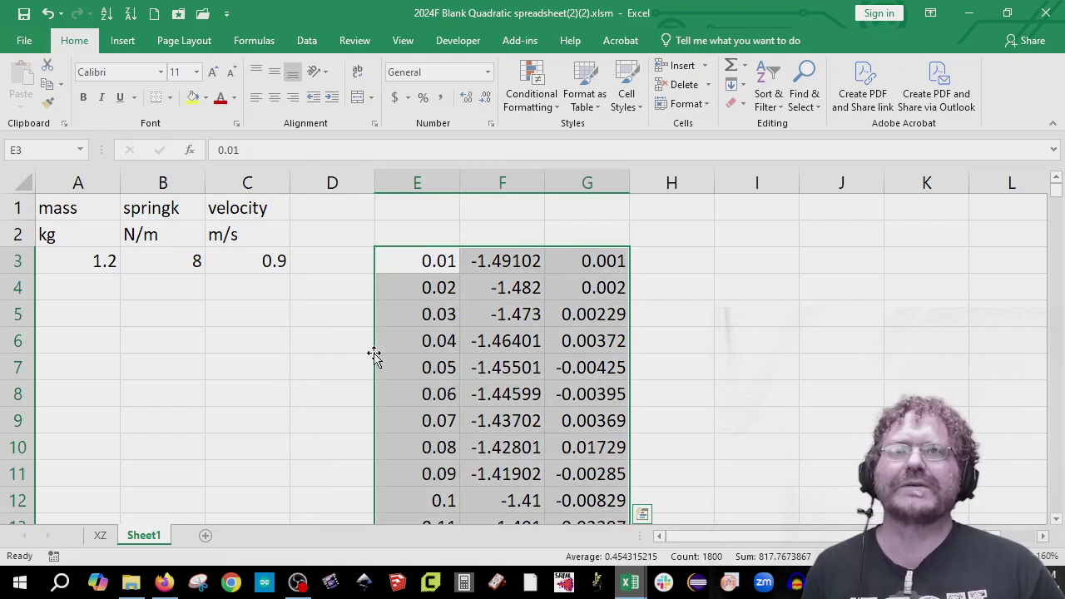
# - Enter the column heading index in cell D1, leaving the unit cell below it empty
pyautogui.moveTo(374, 355); pyautogui.dragTo(384, 333)
pyautogui.click(821, 308)
pyautogui.click(352, 206)
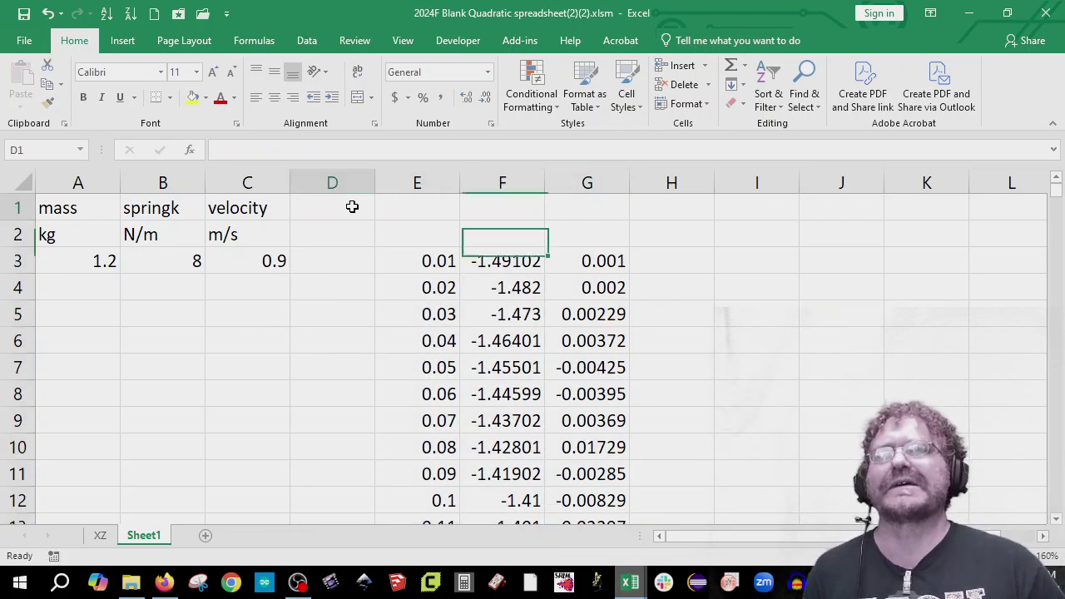
pyautogui.write('index')
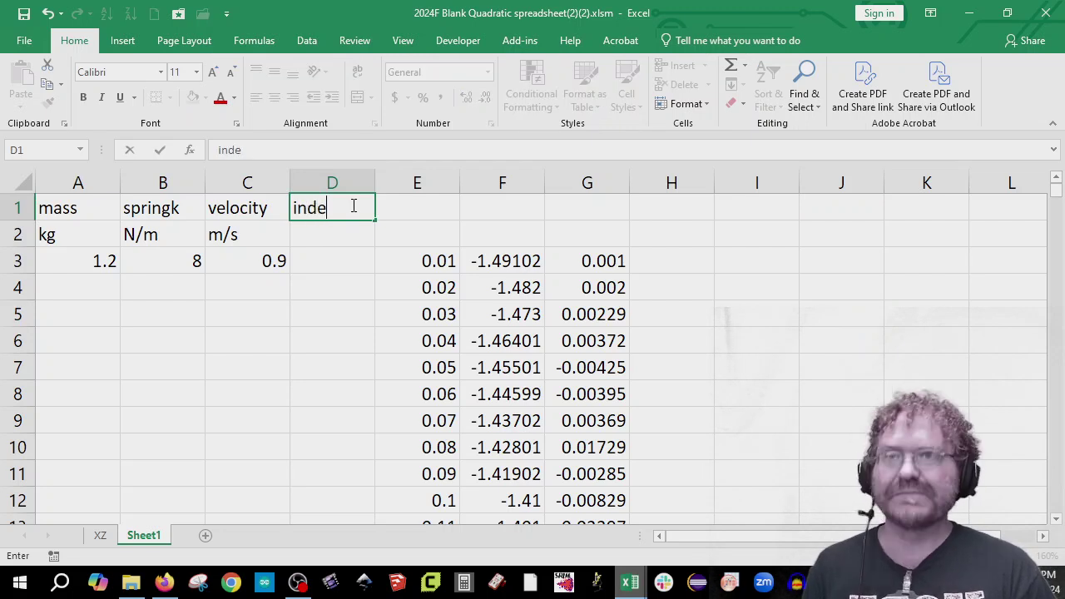
pyautogui.press('Return')
pyautogui.press('Return')
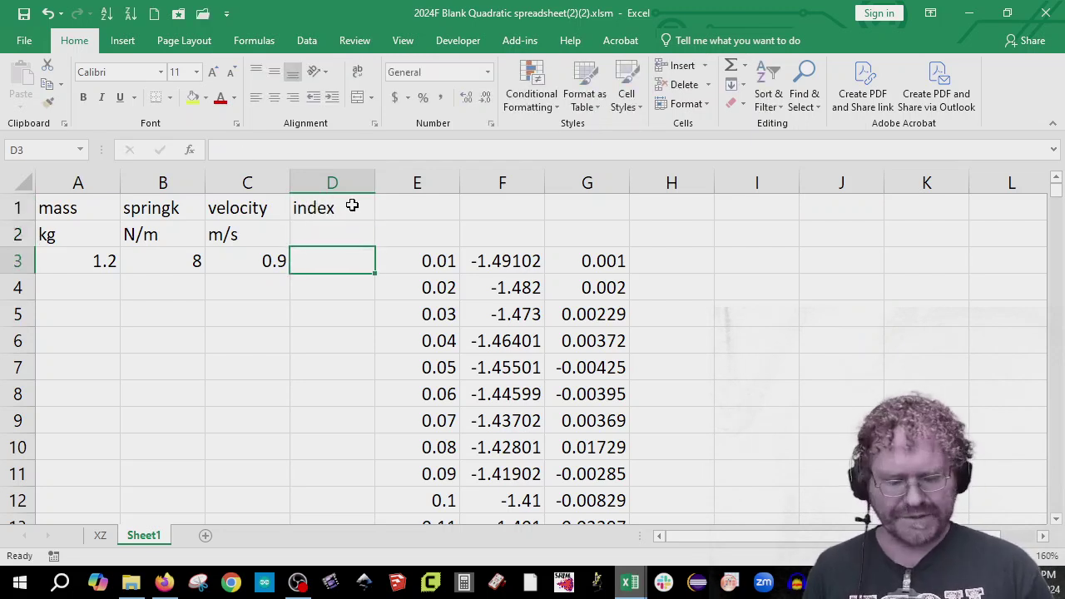
# - Number the data rows in column D with 1, 2, 3 from D3 and fill the series down to the end of the data
pyautogui.write('1')
pyautogui.press('Return')
pyautogui.write('2')
pyautogui.press('Return')
pyautogui.write('3')
pyautogui.press('Return')
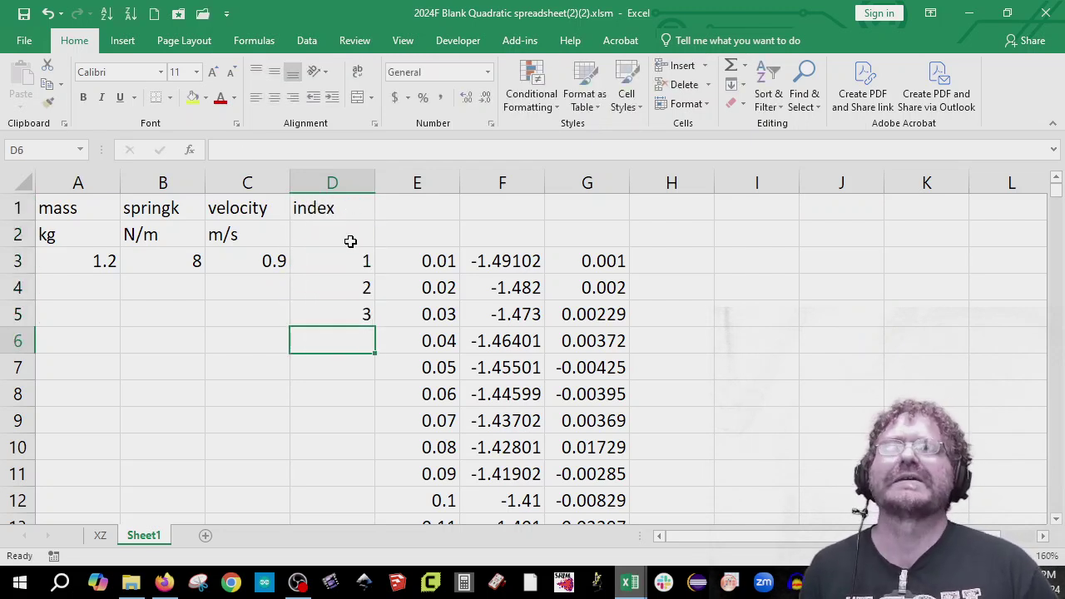
pyautogui.moveTo(359, 277); pyautogui.dragTo(361, 309)
pyautogui.doubleClick(375, 327)
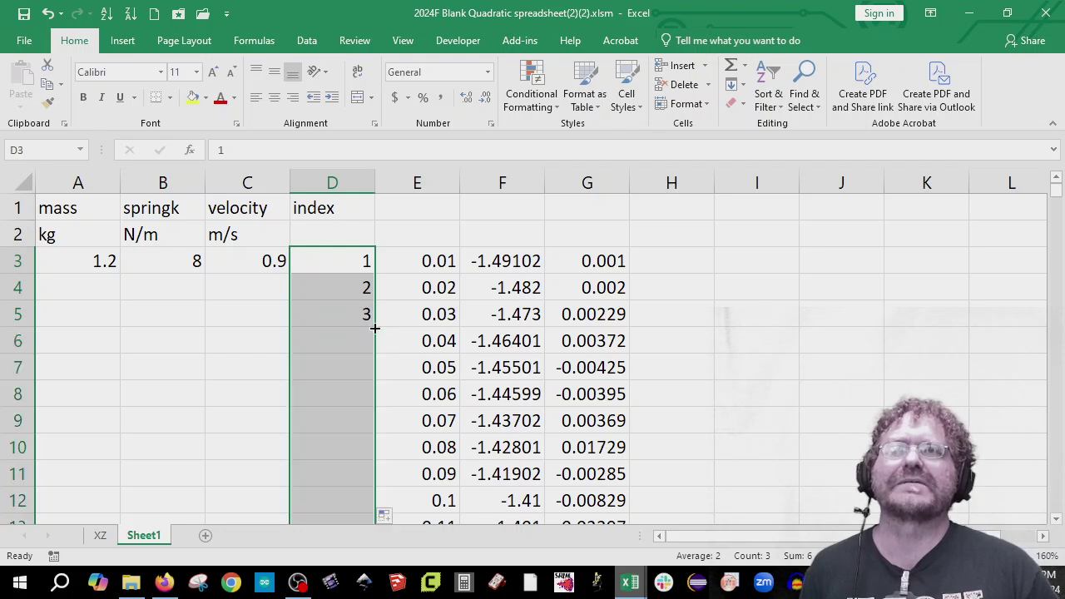
# - Enter the column headings time, posx and force in cells E1 to G1
pyautogui.click(437, 206)
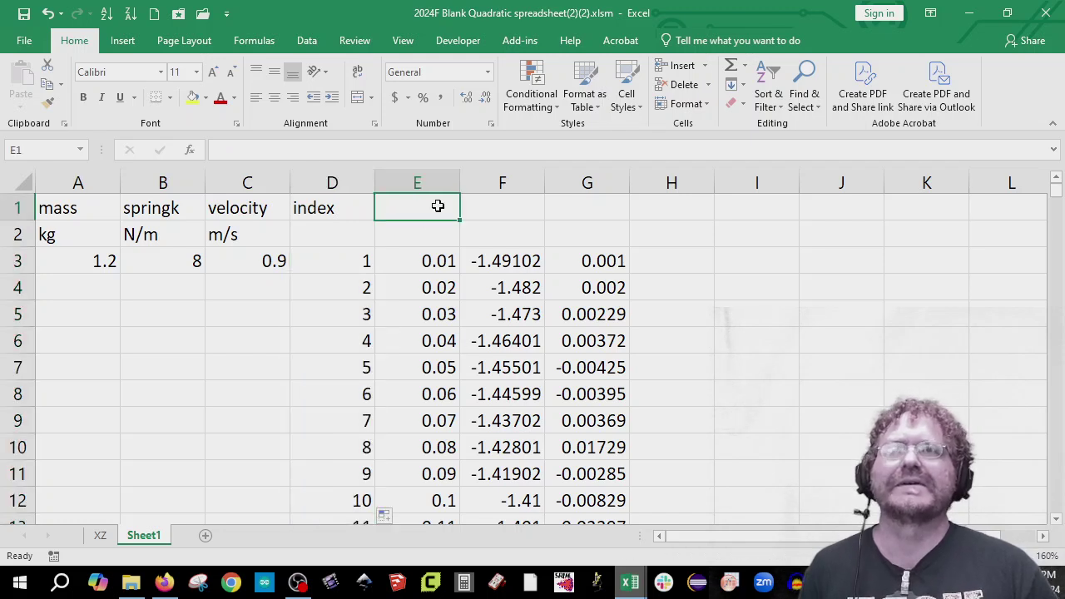
pyautogui.write('time')
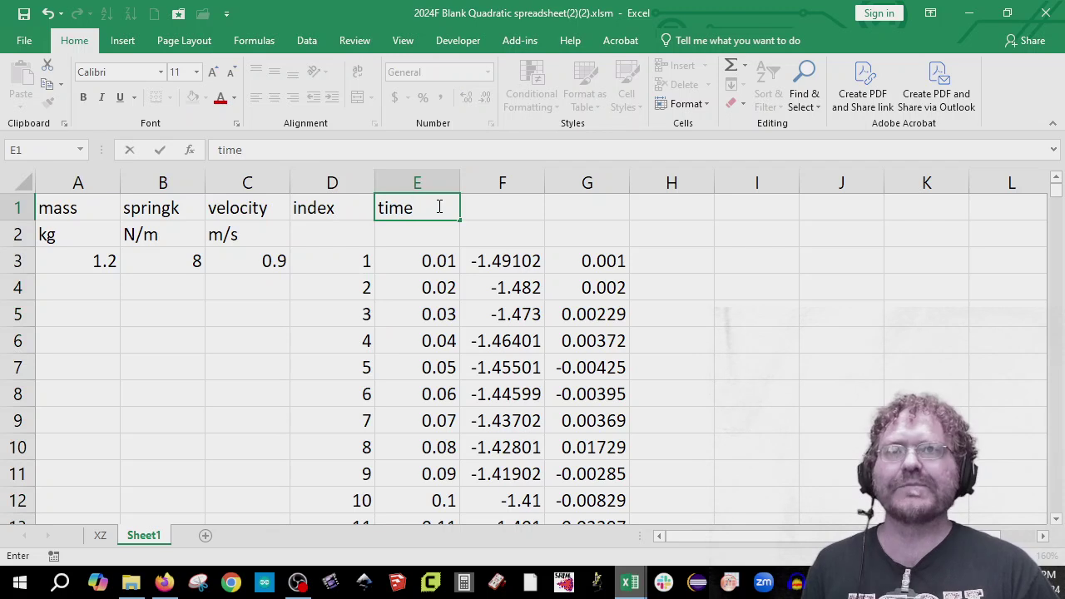
pyautogui.press('Tab')
pyautogui.write('pos')
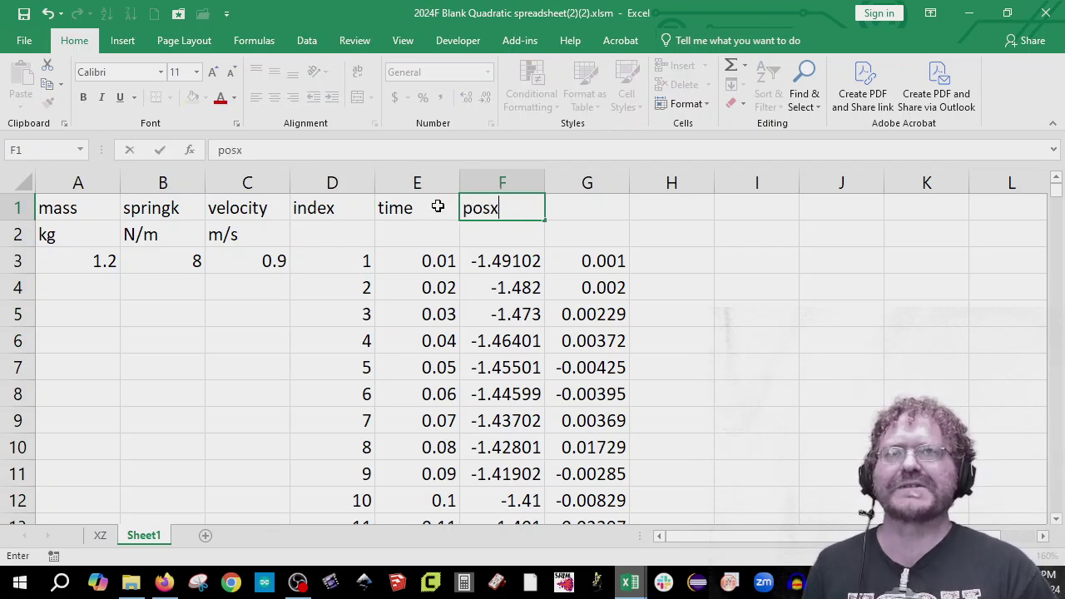
pyautogui.press('Tab')
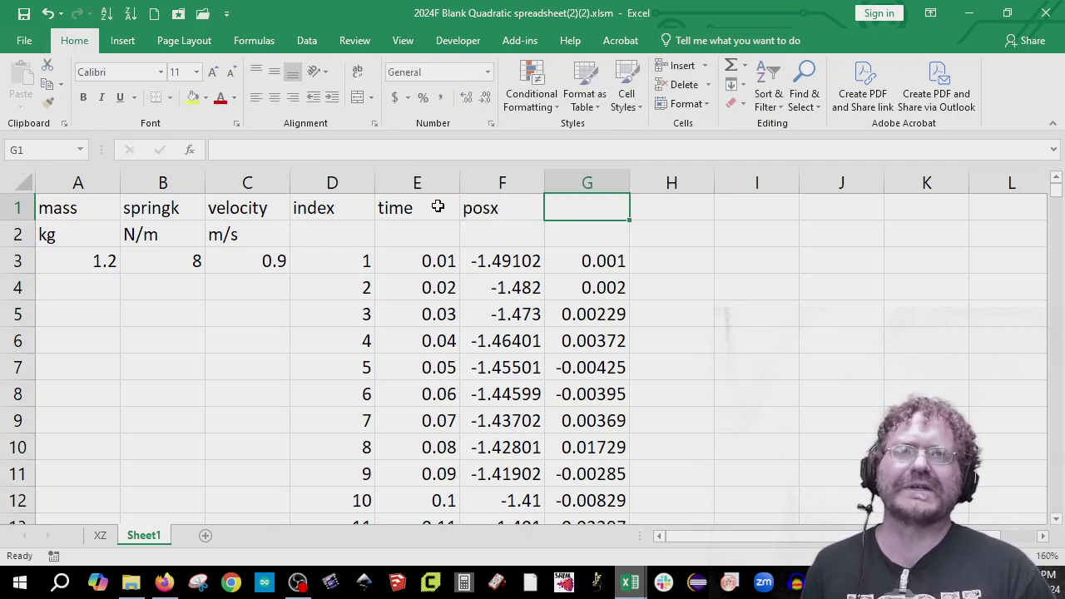
pyautogui.write('force')
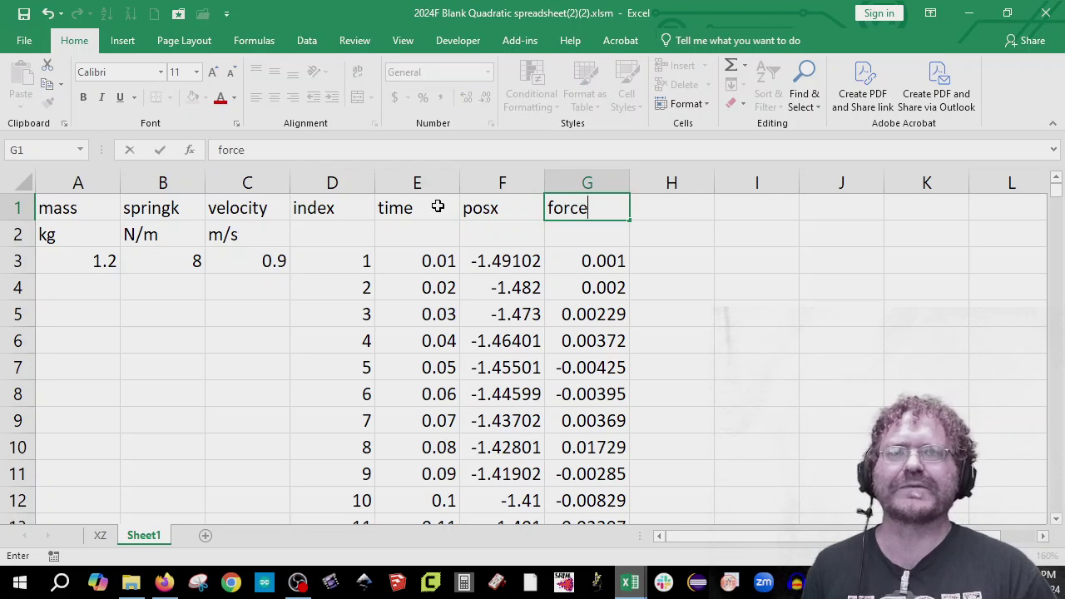
pyautogui.press('Return')
# - Enter the units s, m and N in cells E2 to G2 below the headings
pyautogui.write('s')
pyautogui.press('Tab')
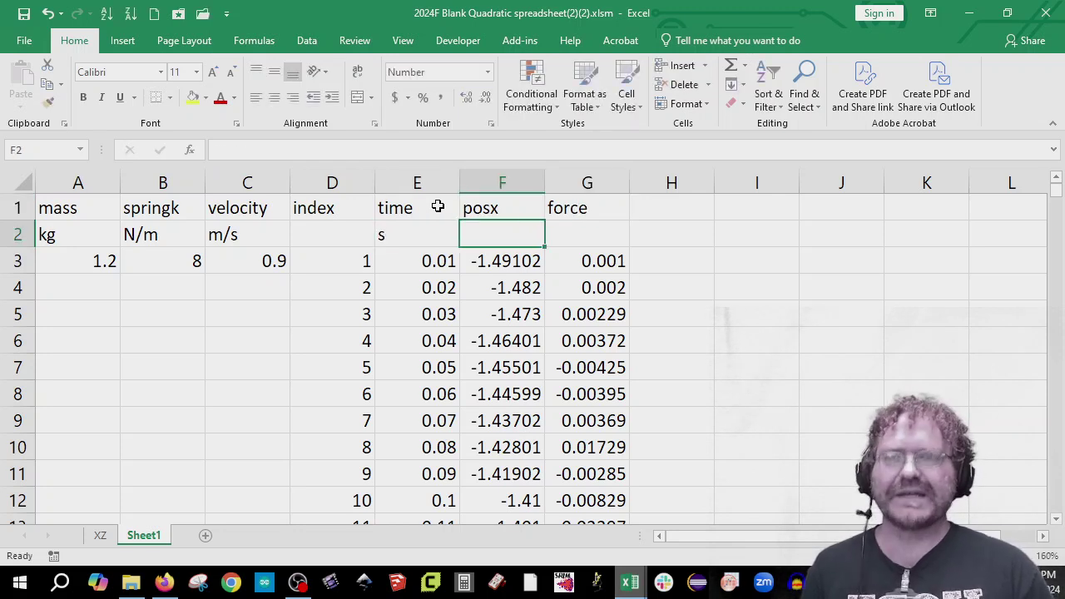
pyautogui.write('m')
pyautogui.press('Tab')
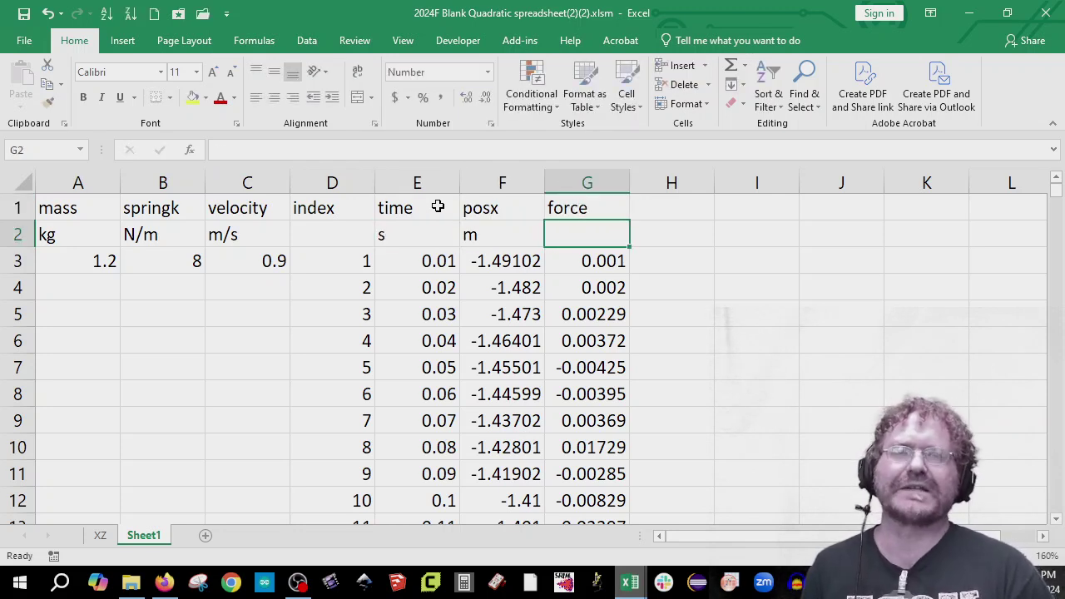
pyautogui.write('N')
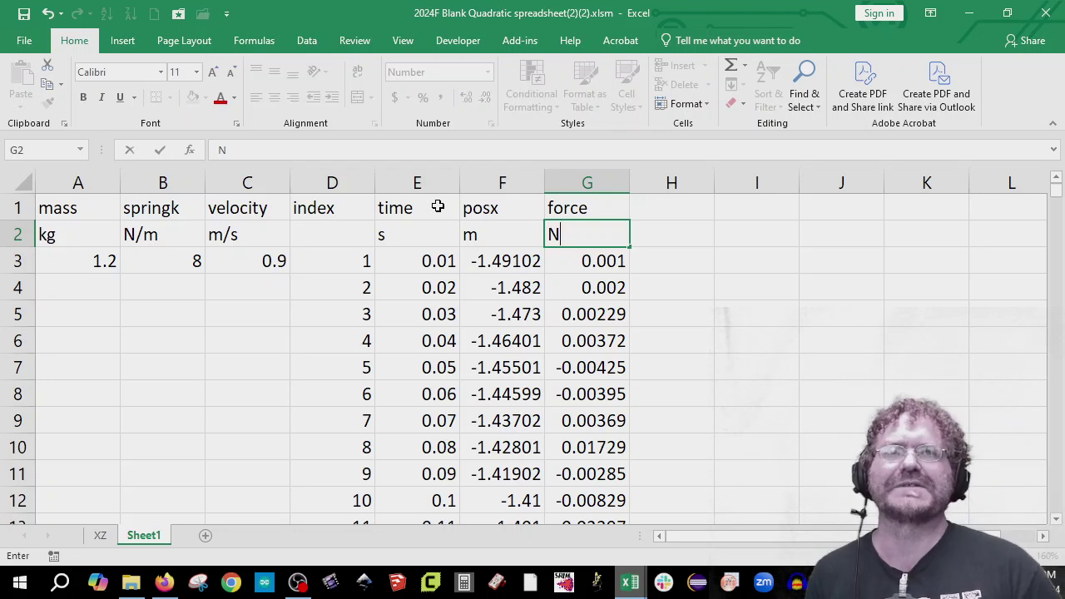
pyautogui.press('Return')
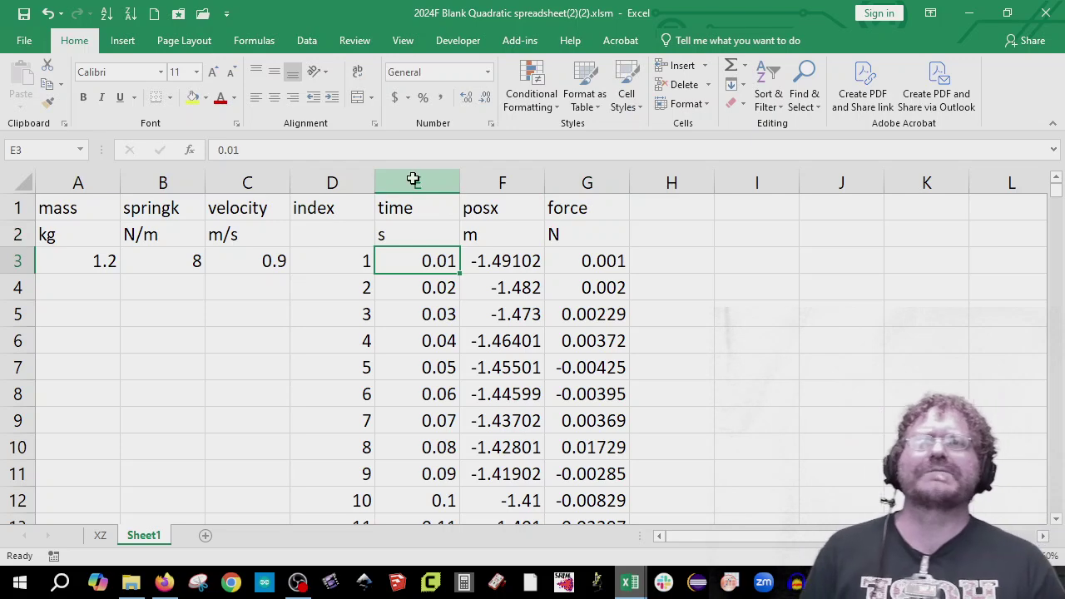
# - Insert a markers-only scatter chart of the time, posx and force columns and place it below the heading rows
pyautogui.moveTo(416, 180); pyautogui.dragTo(554, 197)
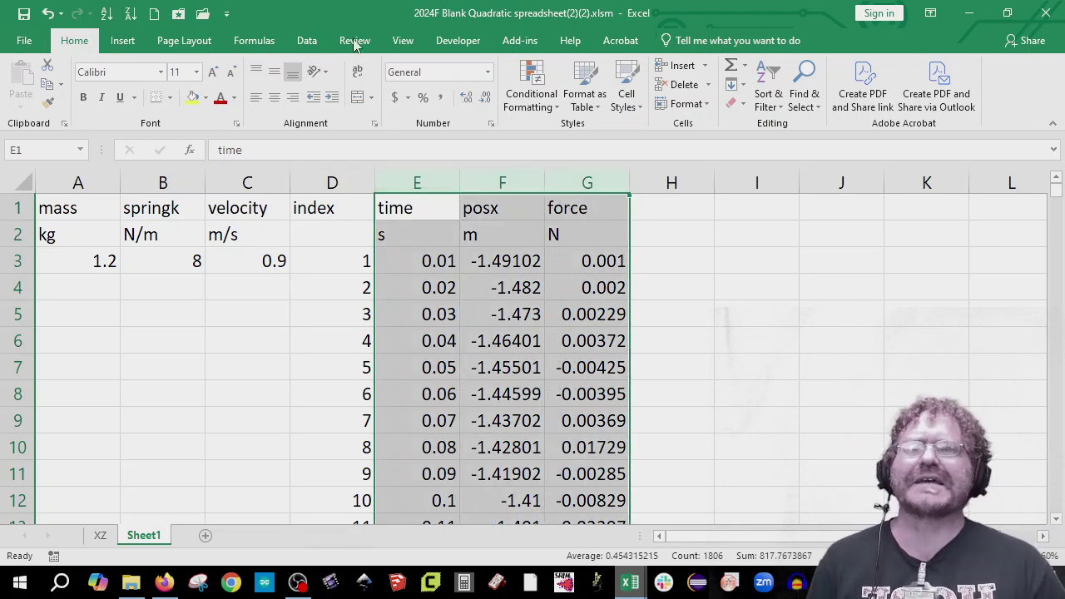
pyautogui.click(123, 41)
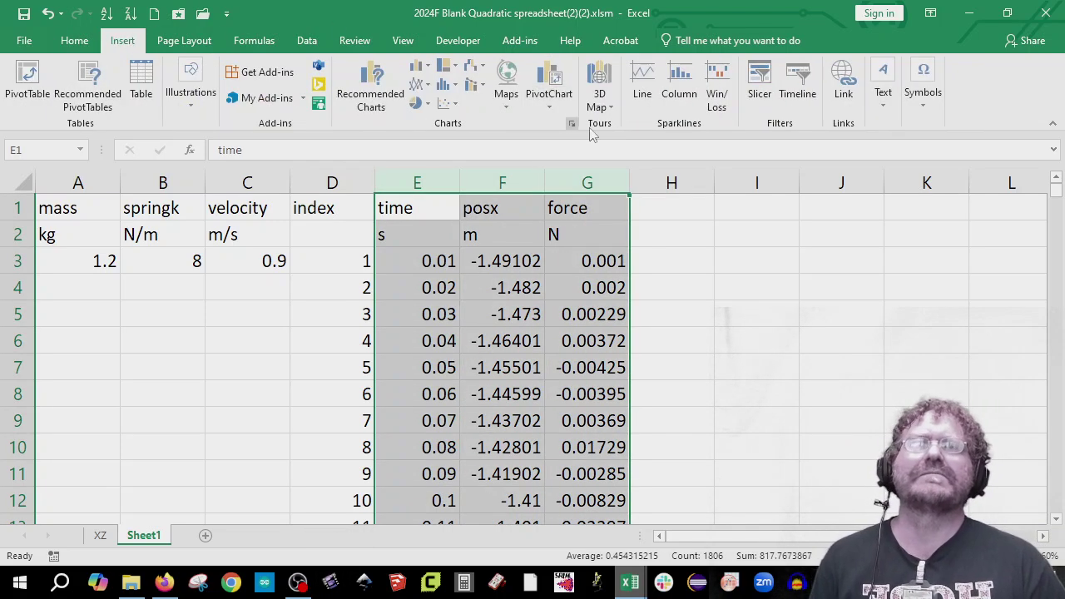
pyautogui.click(445, 103)
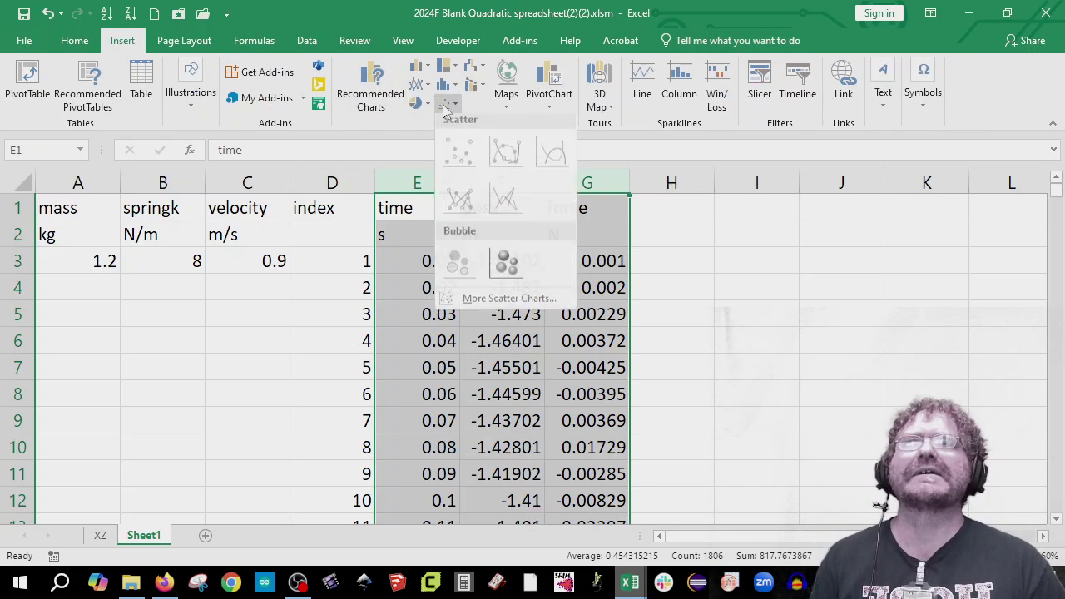
pyautogui.click(468, 165)
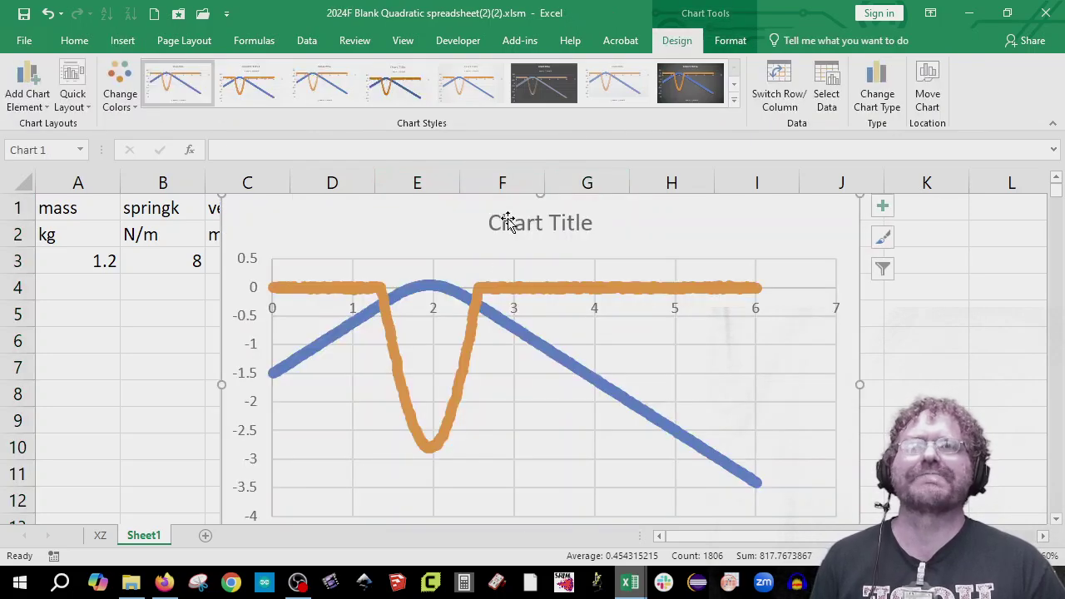
pyautogui.moveTo(411, 216); pyautogui.dragTo(577, 278)
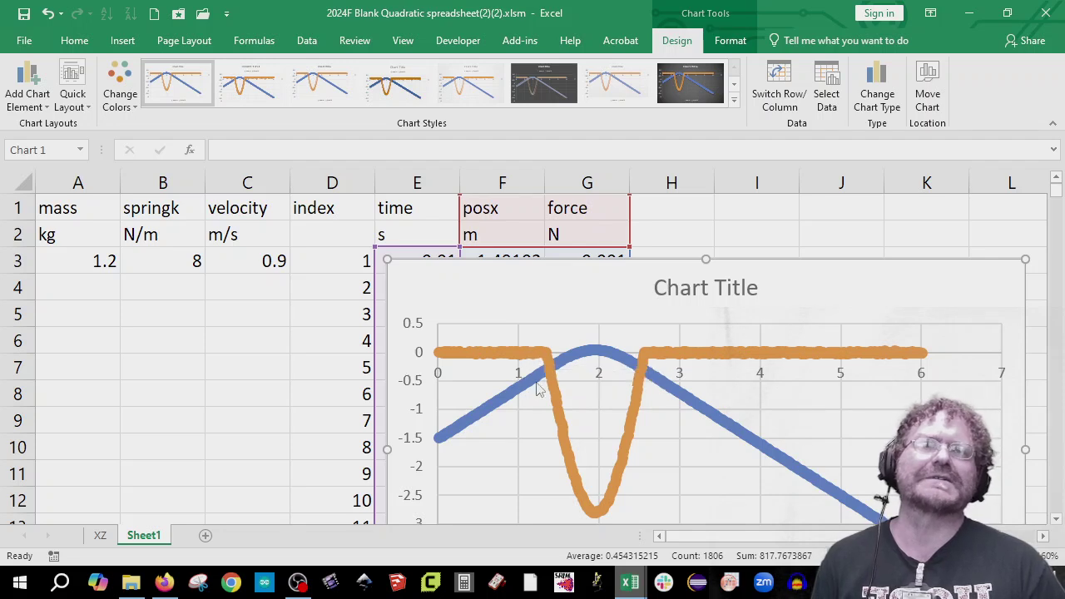
pyautogui.moveTo(600, 281); pyautogui.dragTo(627, 307)
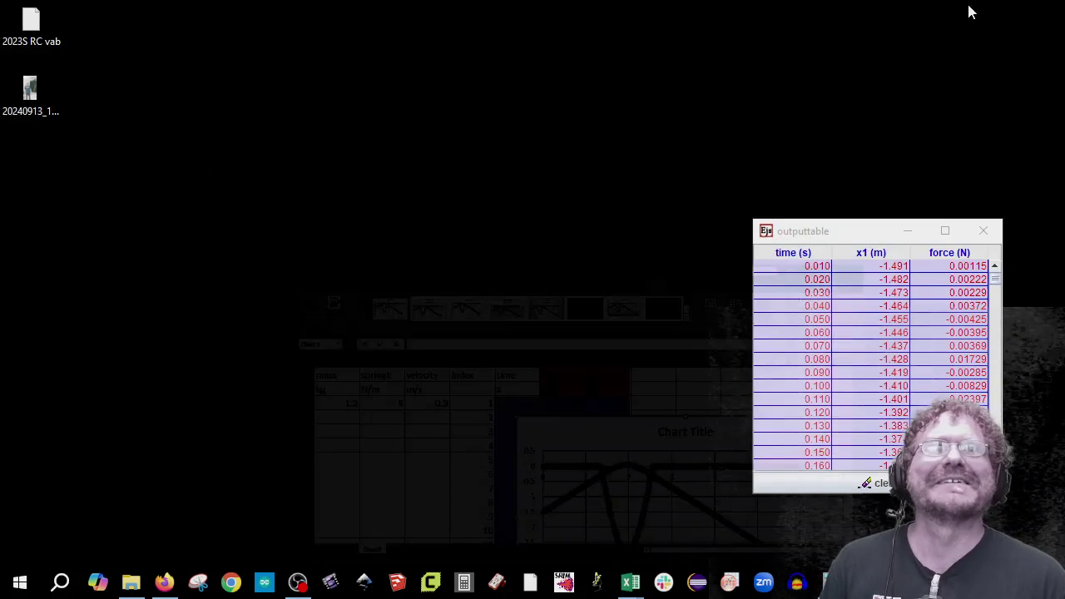
# - Switch to the simulation's Blue Wall Force Sensor and Red Ball Position plots, set them apart for comparison, and return to Excel
pyautogui.click(968, 12)
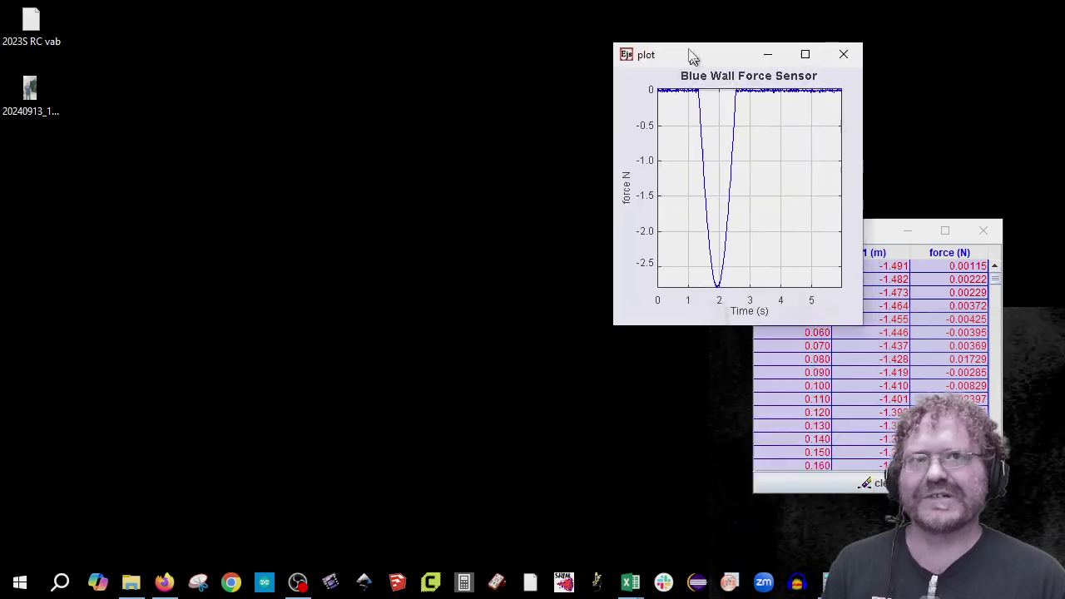
pyautogui.moveTo(692, 58); pyautogui.dragTo(528, 85)
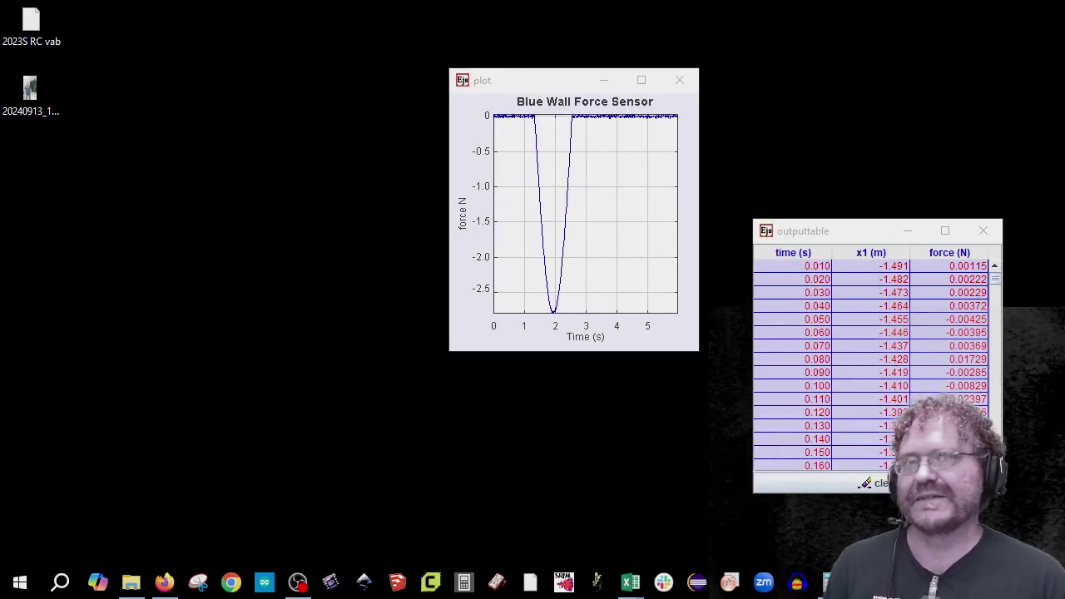
pyautogui.moveTo(574, 345); pyautogui.dragTo(285, 125)
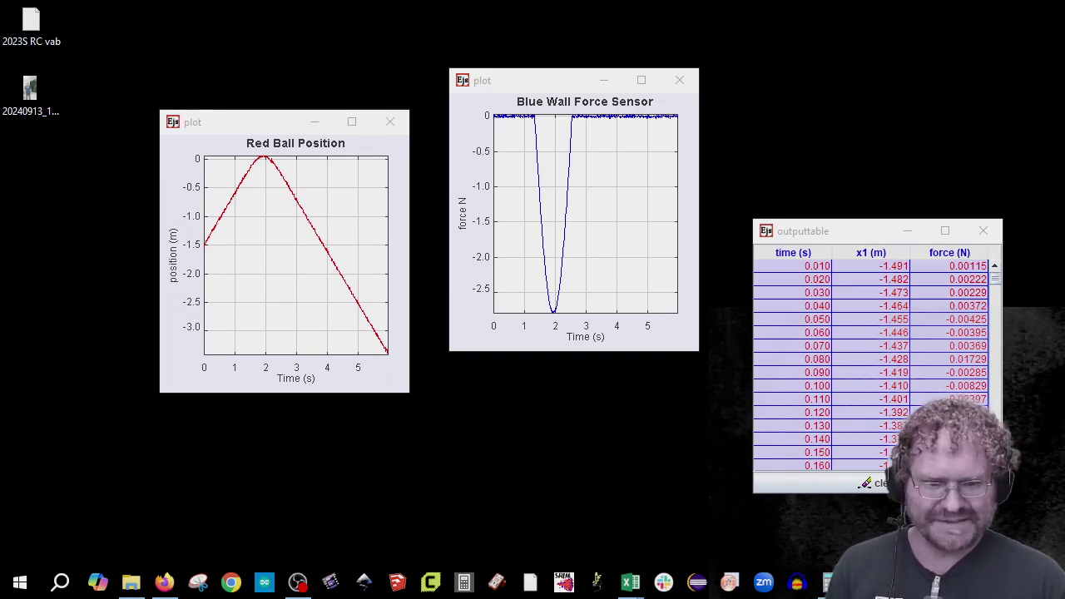
pyautogui.hotkey('alt', 'Tab')
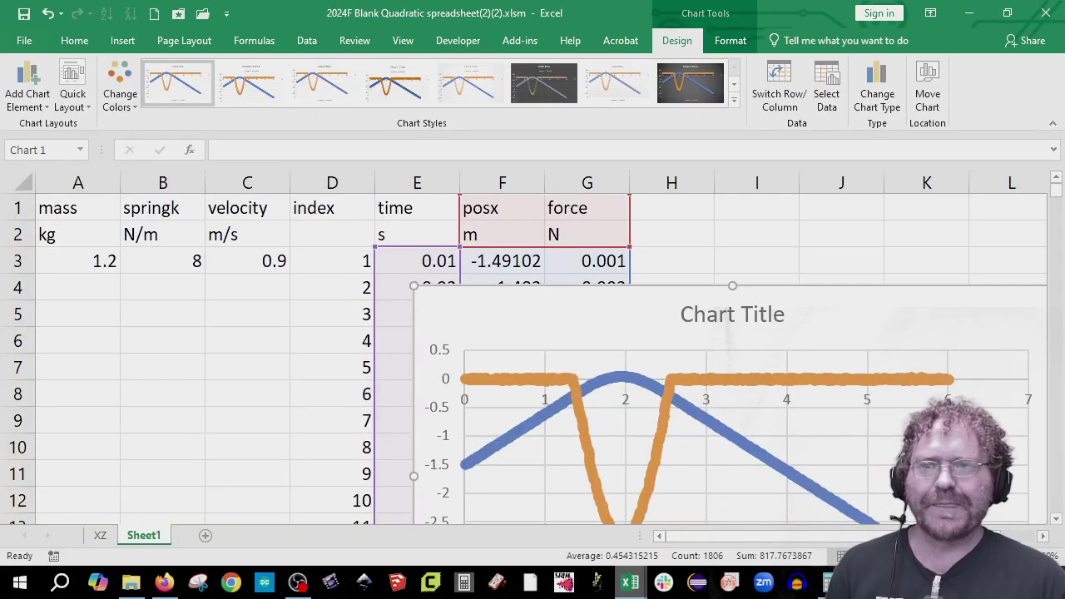
# - Move the combined chart clear of the data, then plot force column G as a separate markers-only scatter chart placed below row 4
pyautogui.click(843, 210)
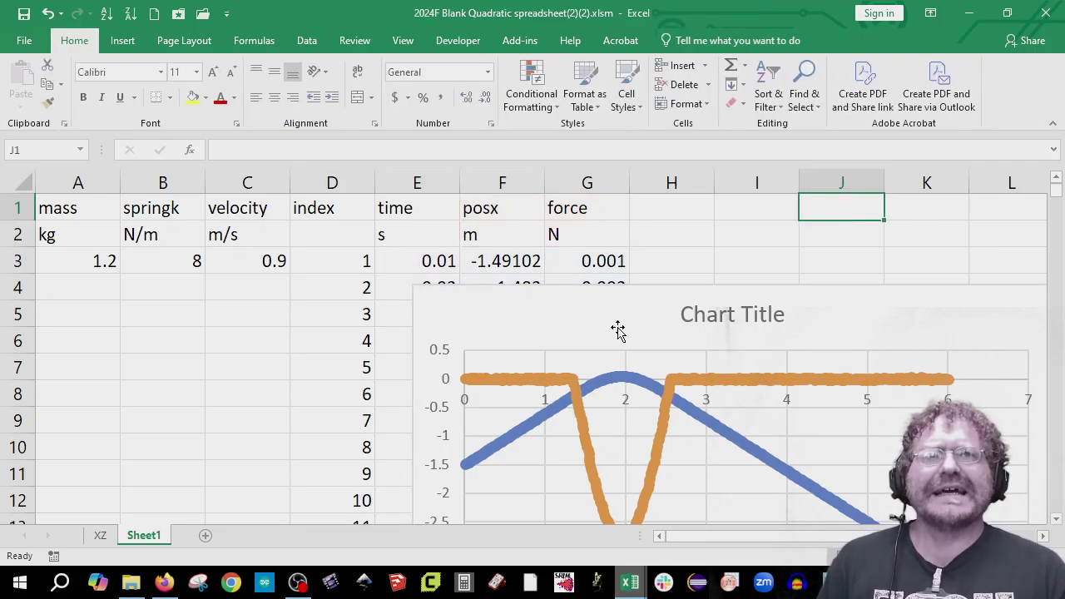
pyautogui.moveTo(434, 307); pyautogui.dragTo(1026, 377)
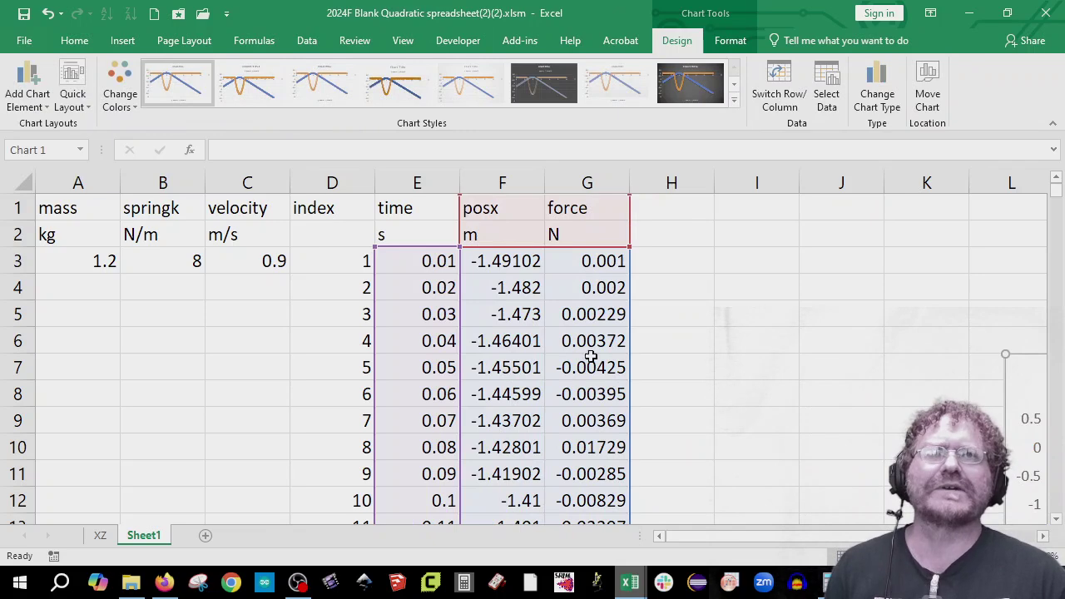
pyautogui.click(588, 180)
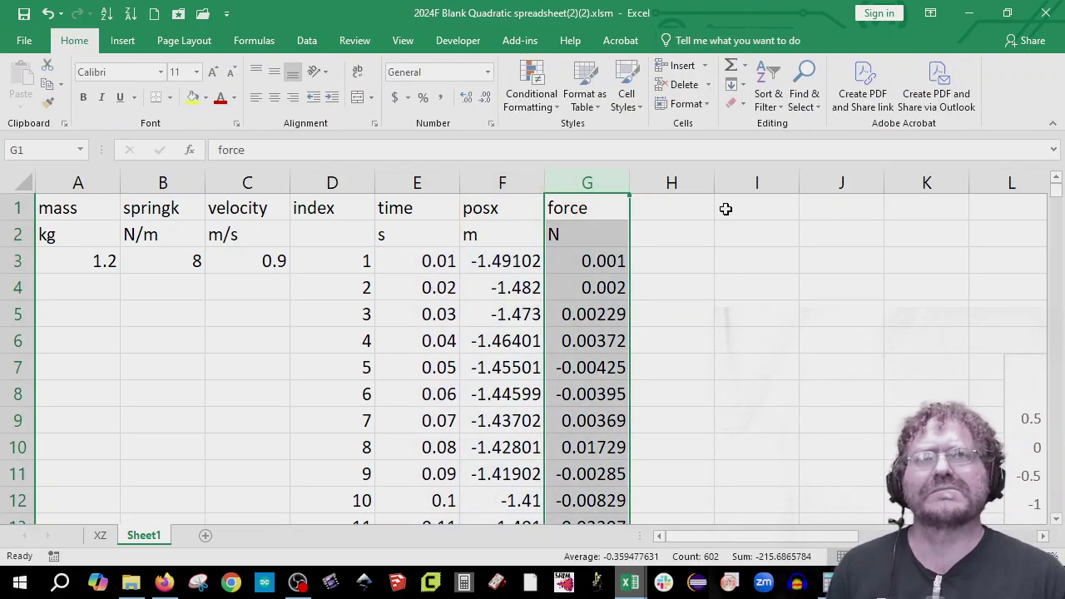
pyautogui.click(124, 41)
pyautogui.click(448, 104)
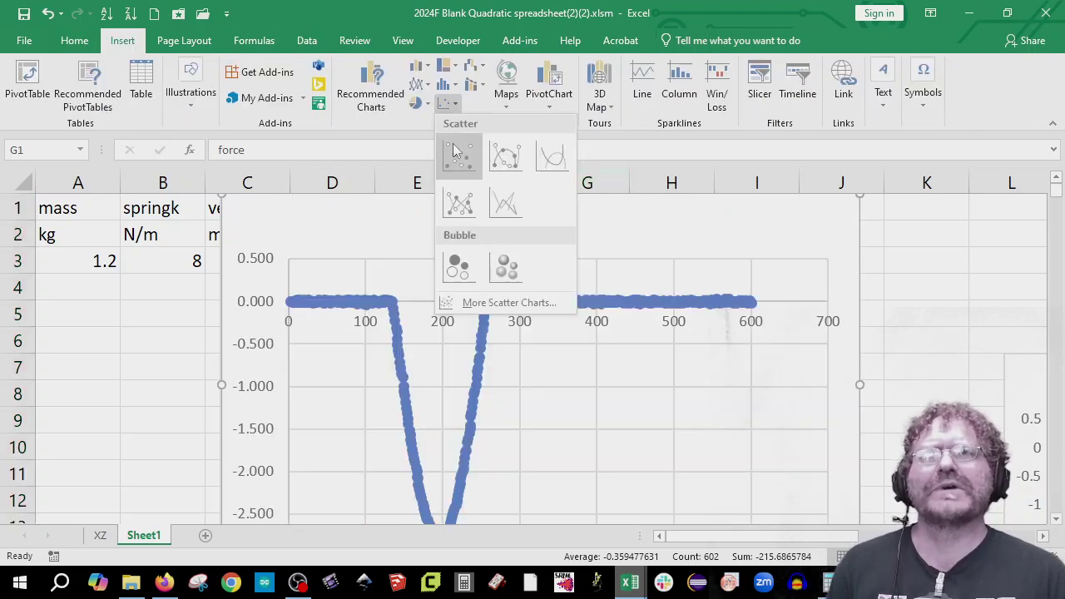
pyautogui.click(453, 150)
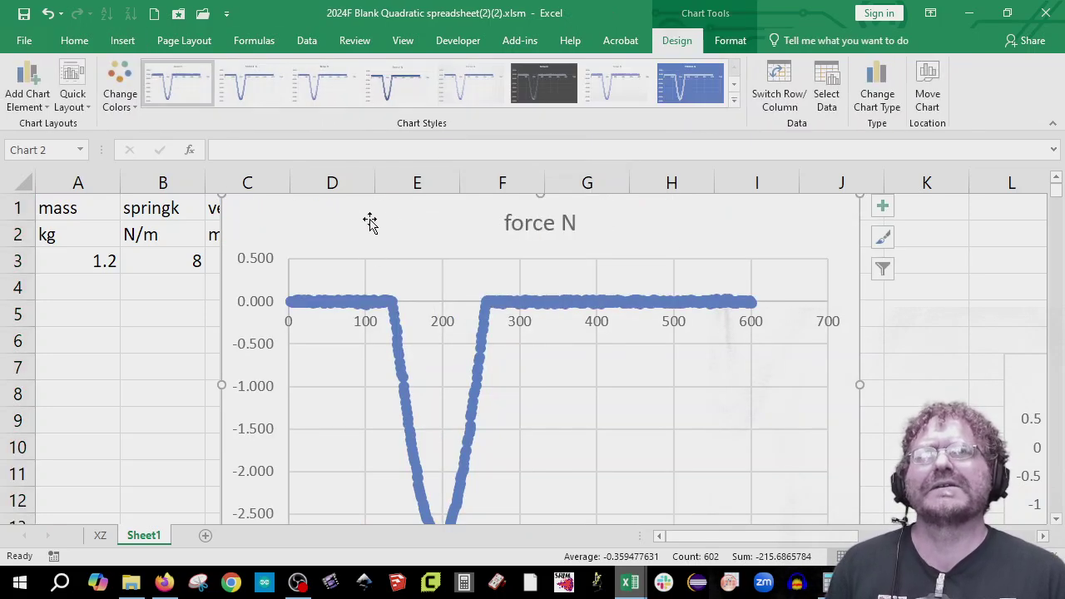
pyautogui.moveTo(369, 221); pyautogui.dragTo(566, 316)
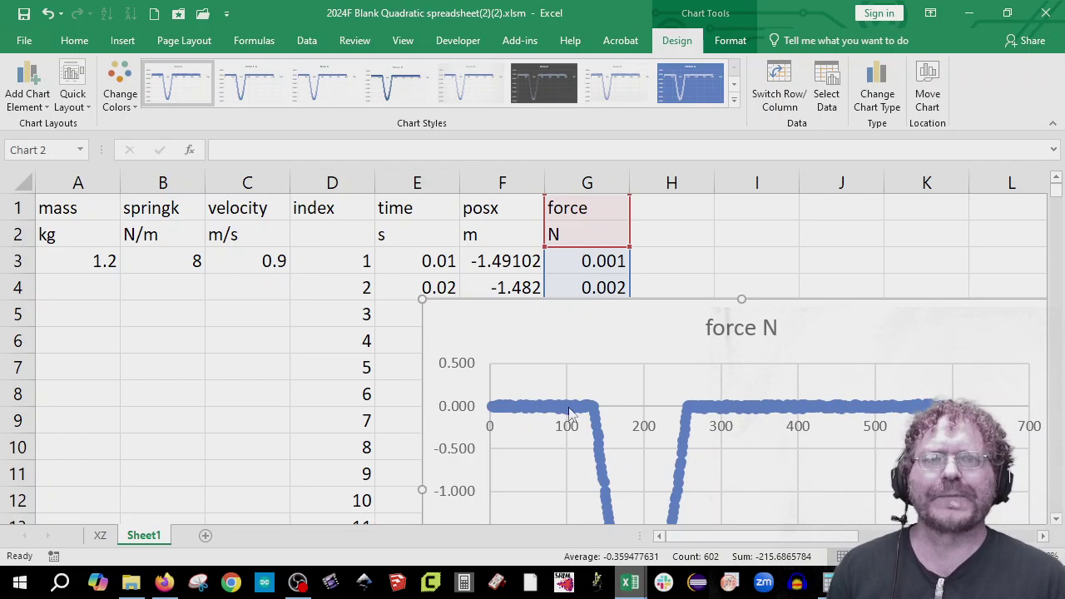
# - Limit the force chart's data series to the pre-collision rows by ending its value range at G140
pyautogui.moveTo(586, 412)
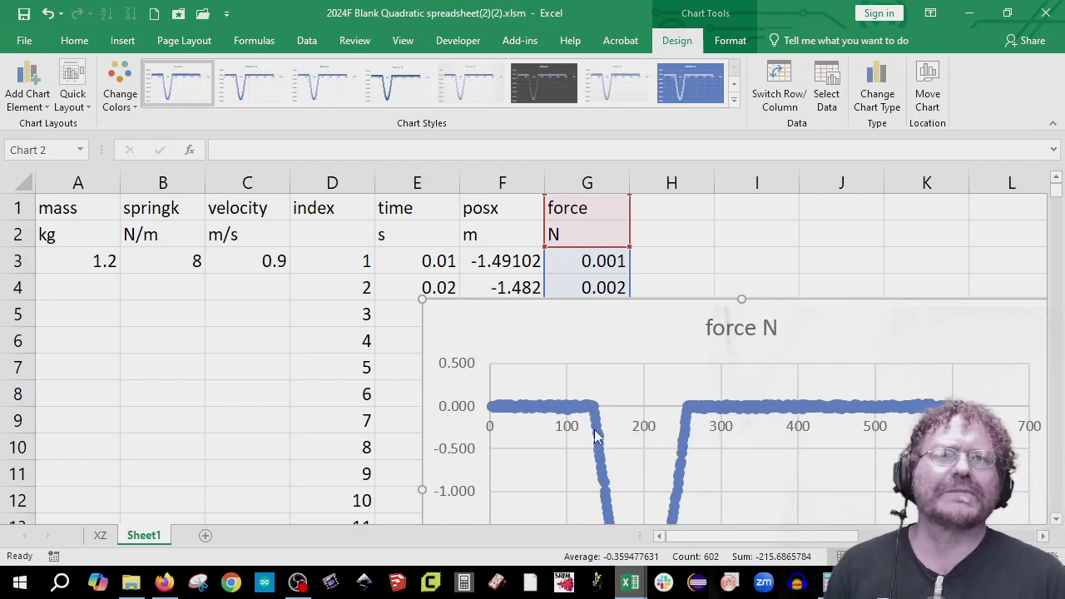
pyautogui.moveTo(597, 444)
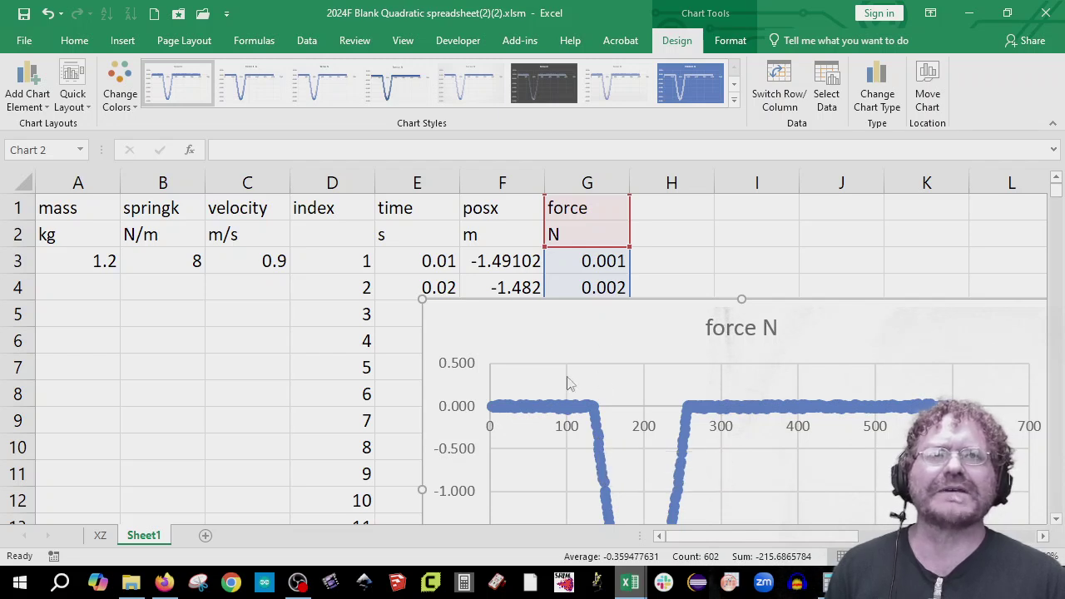
pyautogui.click(557, 407)
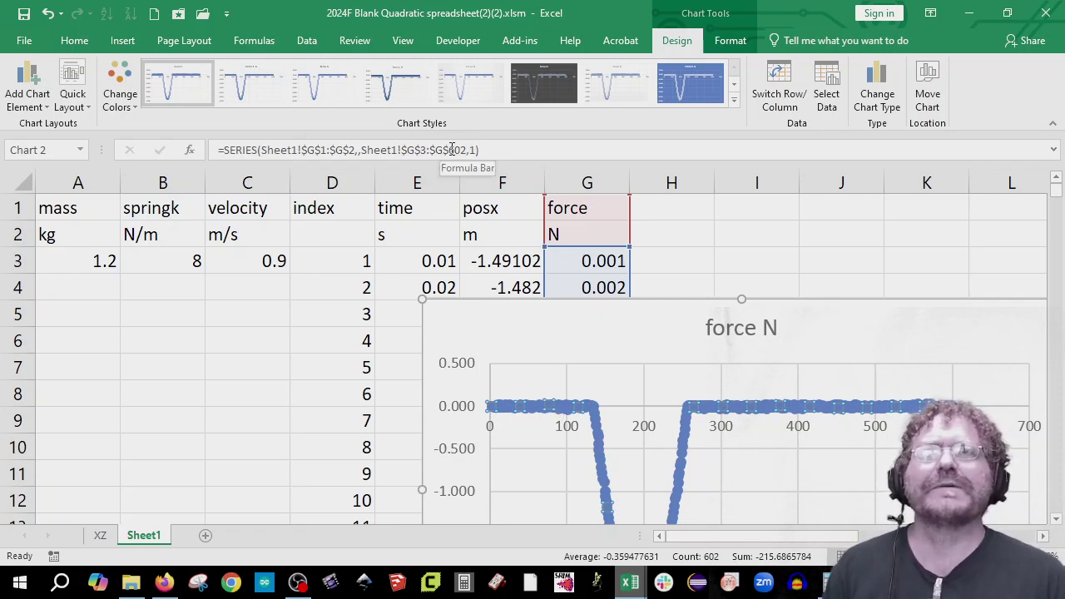
pyautogui.moveTo(451, 150); pyautogui.dragTo(467, 149)
pyautogui.write('140')
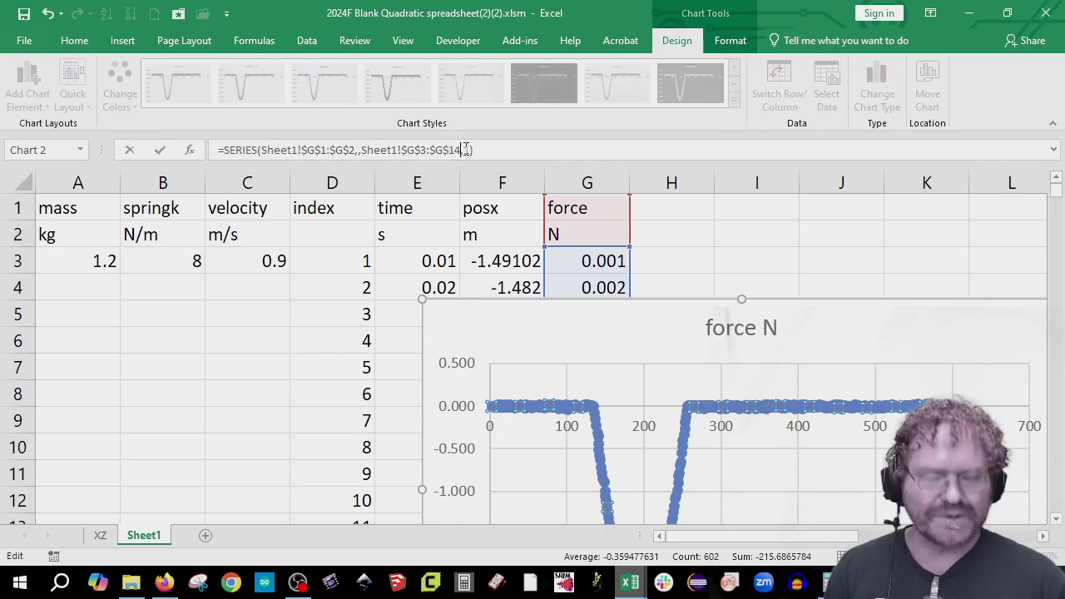
pyautogui.press('Return')
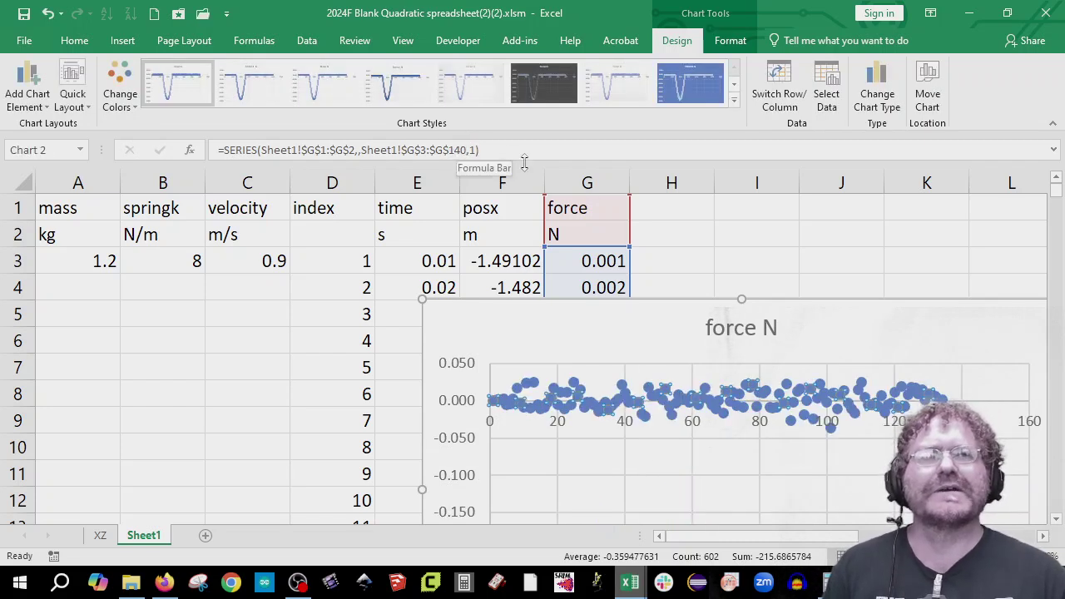
# - Shorten the force chart's data series so that its value range ends at G130
pyautogui.moveTo(805, 330); pyautogui.dragTo(781, 232)
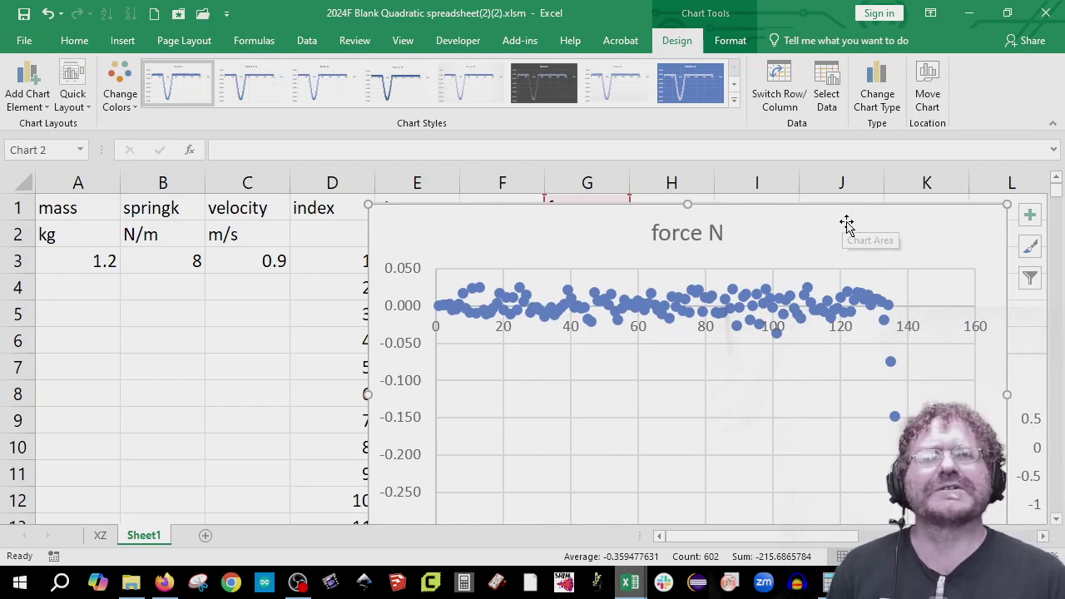
pyautogui.moveTo(845, 223); pyautogui.dragTo(872, 329)
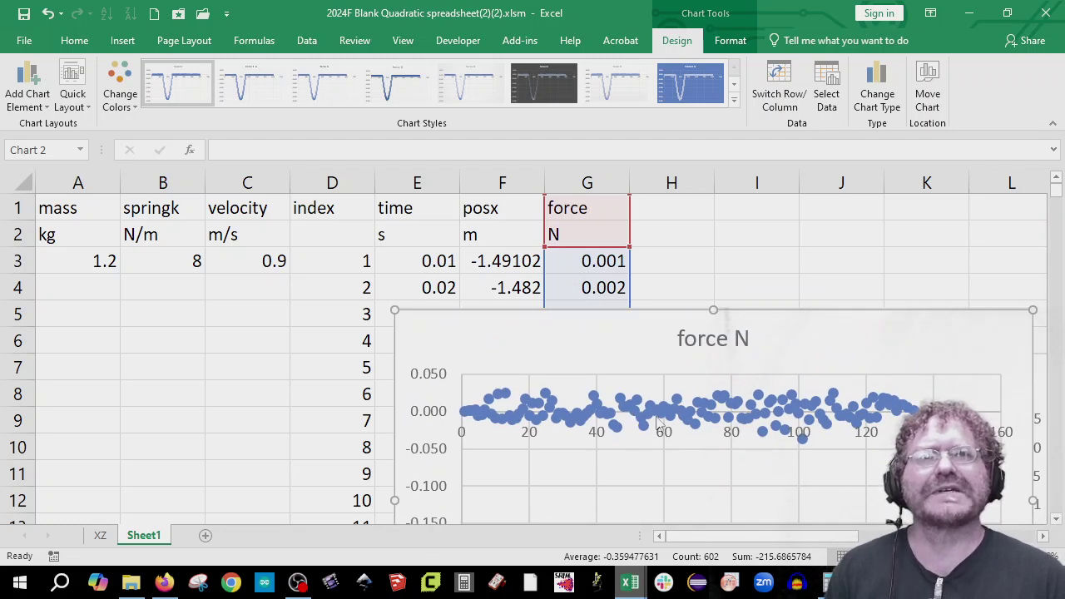
pyautogui.click(657, 422)
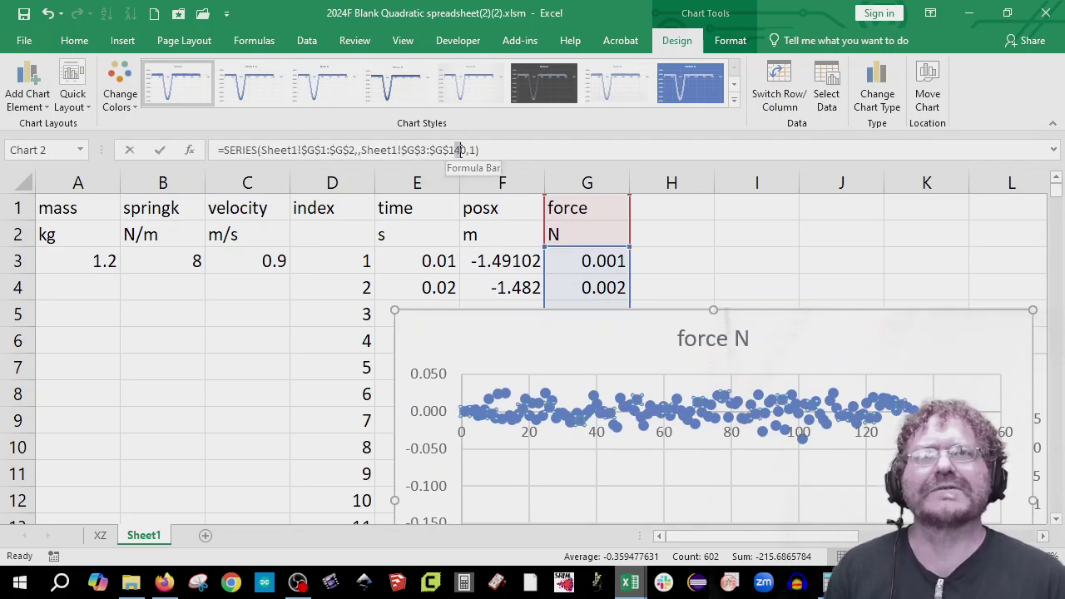
pyautogui.click(459, 149)
pyautogui.press('BackSpace')
pyautogui.write('3')
pyautogui.press('Return')
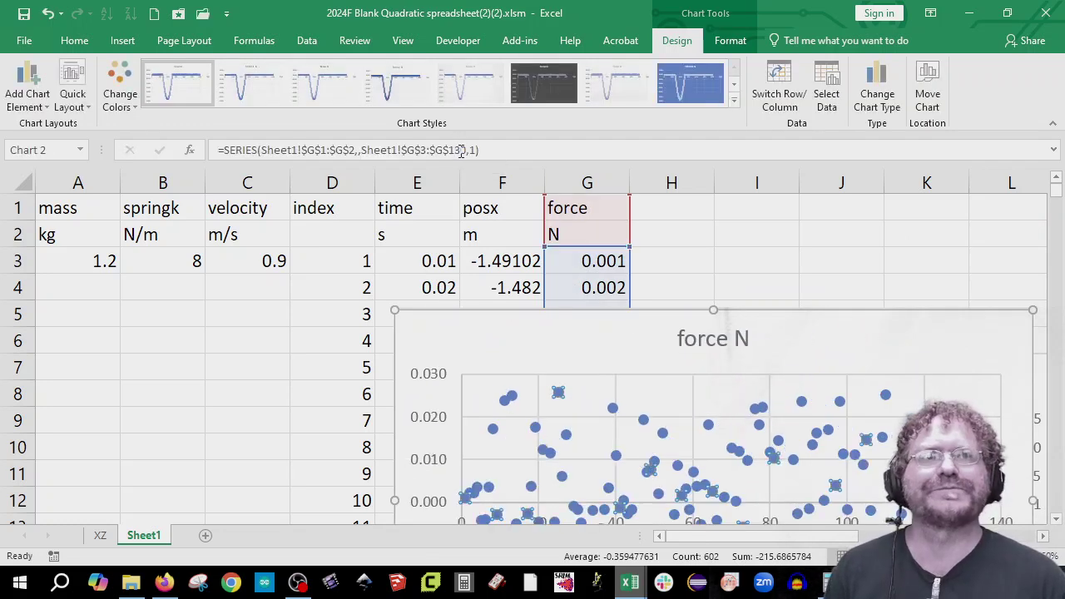
# - Change the force chart's title to "guess force E_N = 1.2 N"
pyautogui.moveTo(841, 363); pyautogui.dragTo(829, 229)
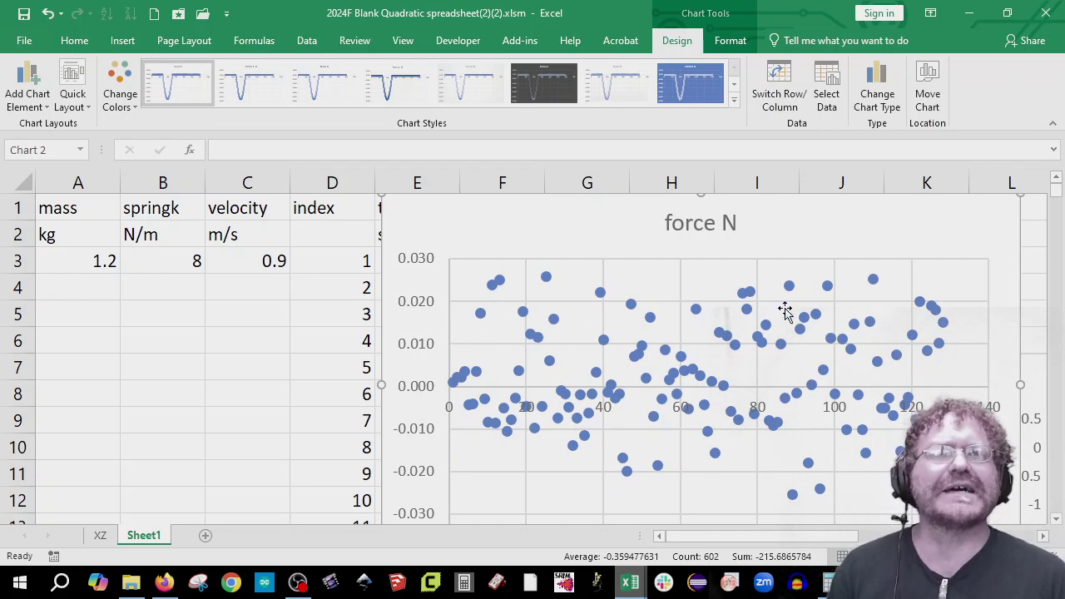
pyautogui.doubleClick(732, 223)
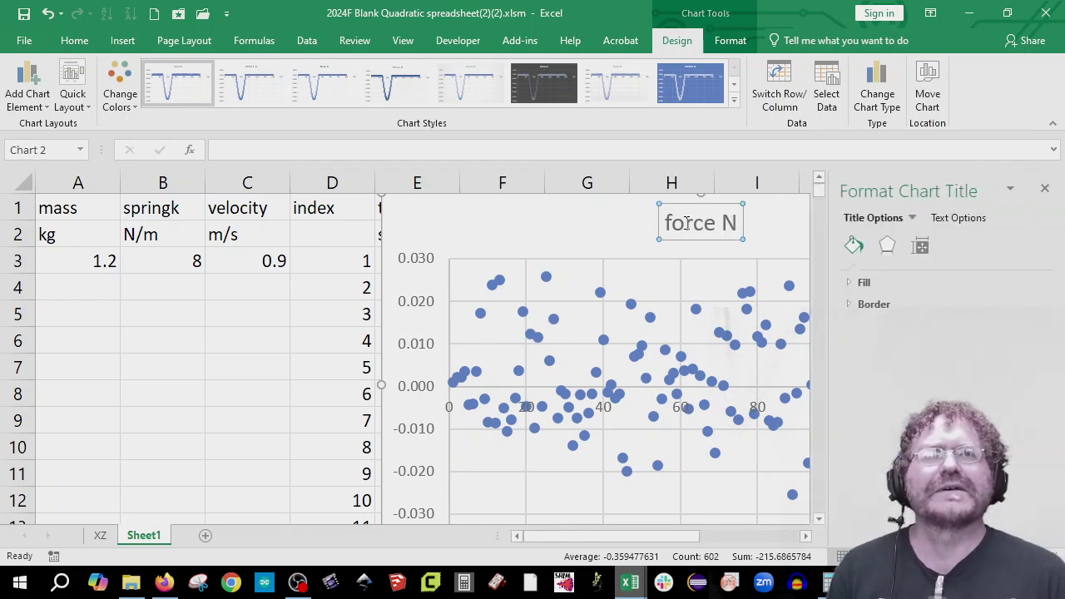
pyautogui.click(679, 232)
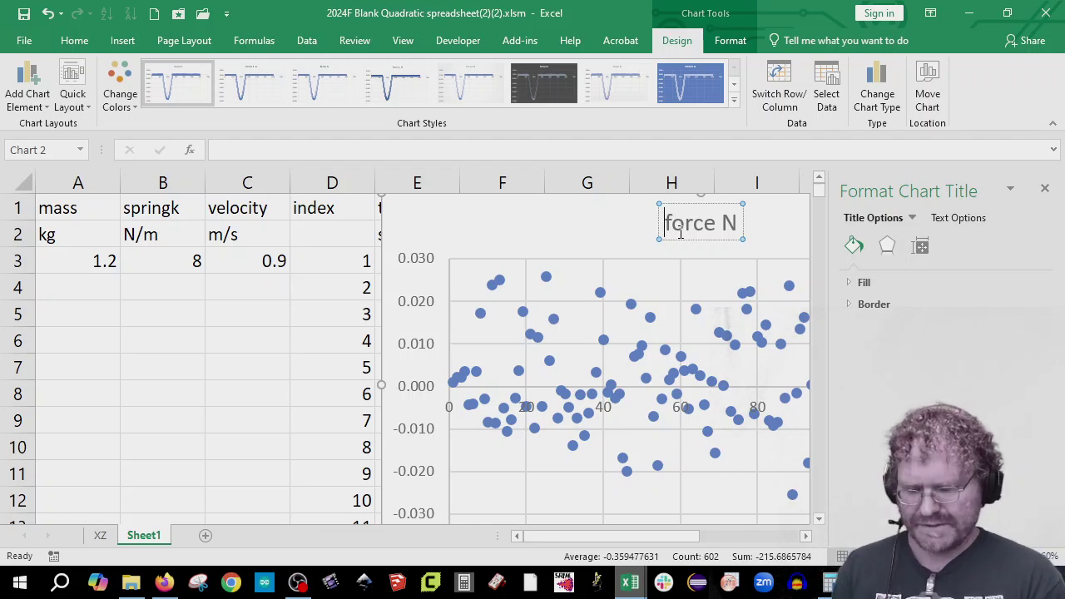
pyautogui.write('guess')
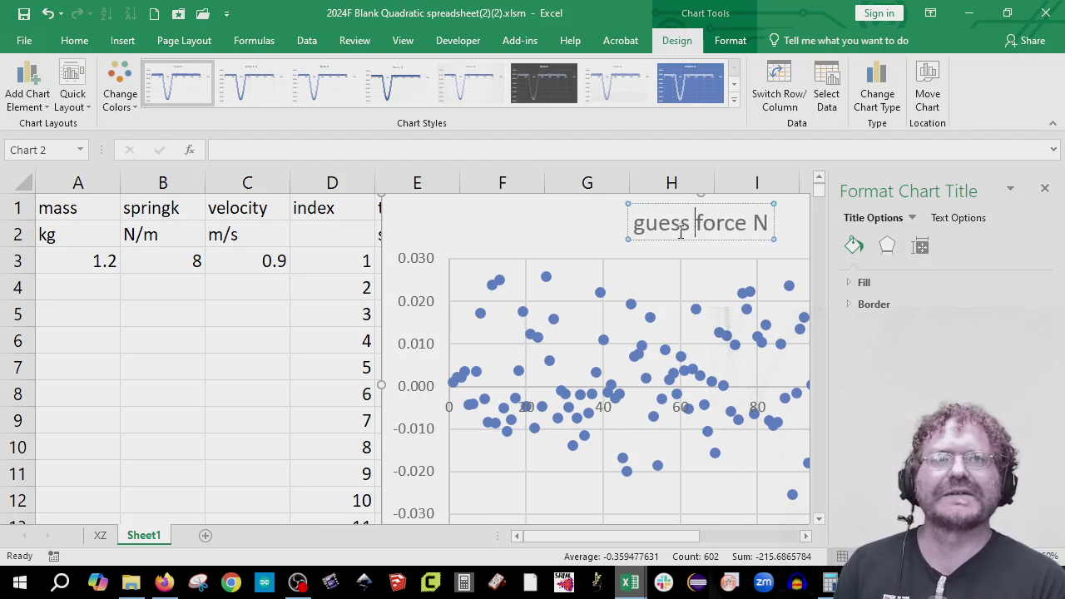
pyautogui.press('Right')
pyautogui.press('Right')
pyautogui.press('Right')
pyautogui.press('Right')
pyautogui.press('Right')
pyautogui.press('Right')
pyautogui.press('Right')
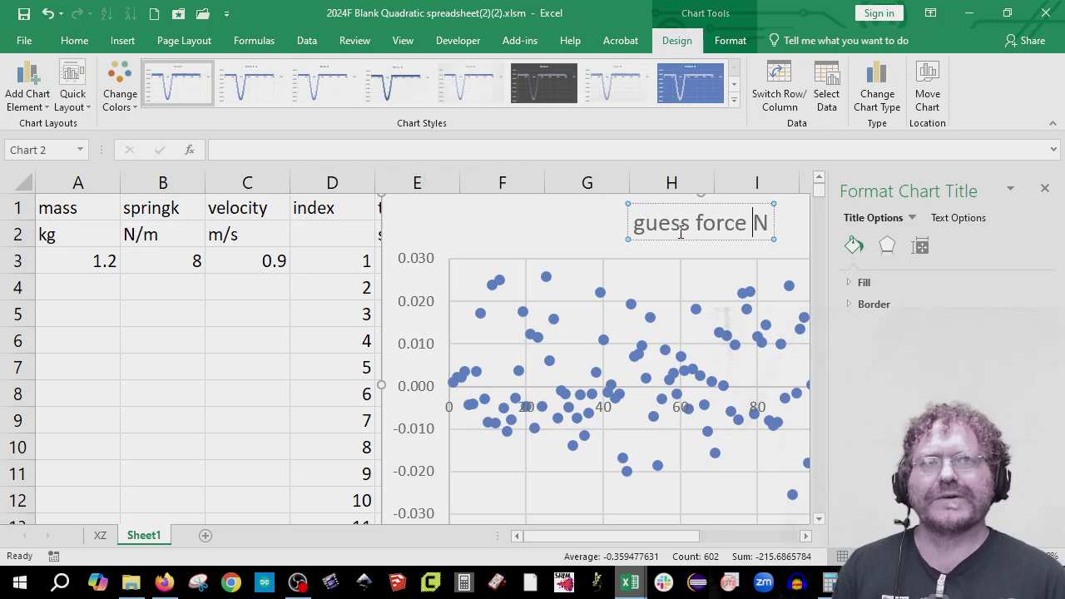
pyautogui.write('E_N')
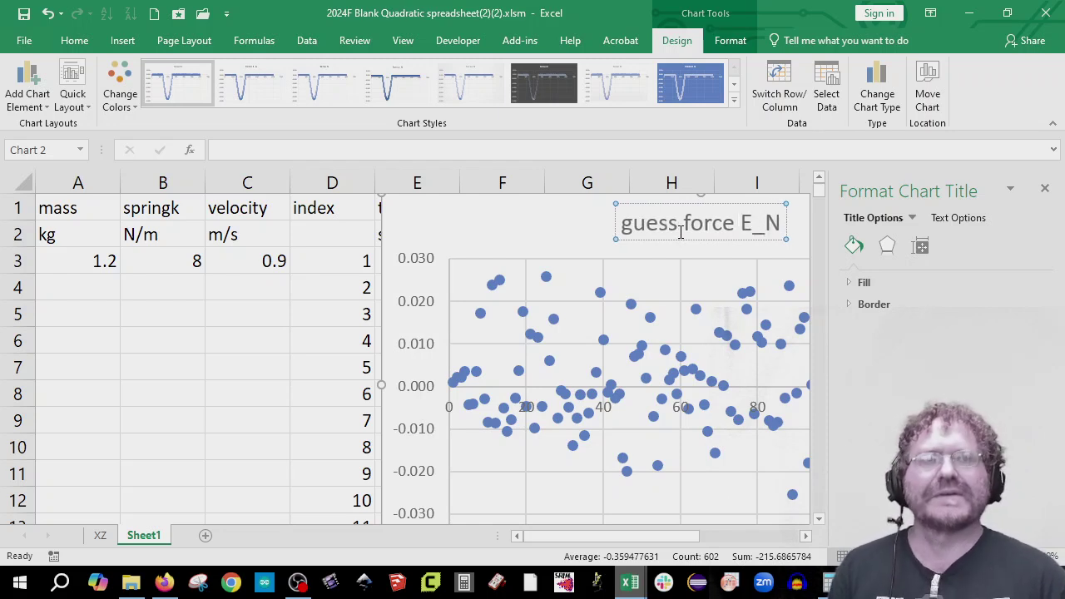
pyautogui.write(' = ')
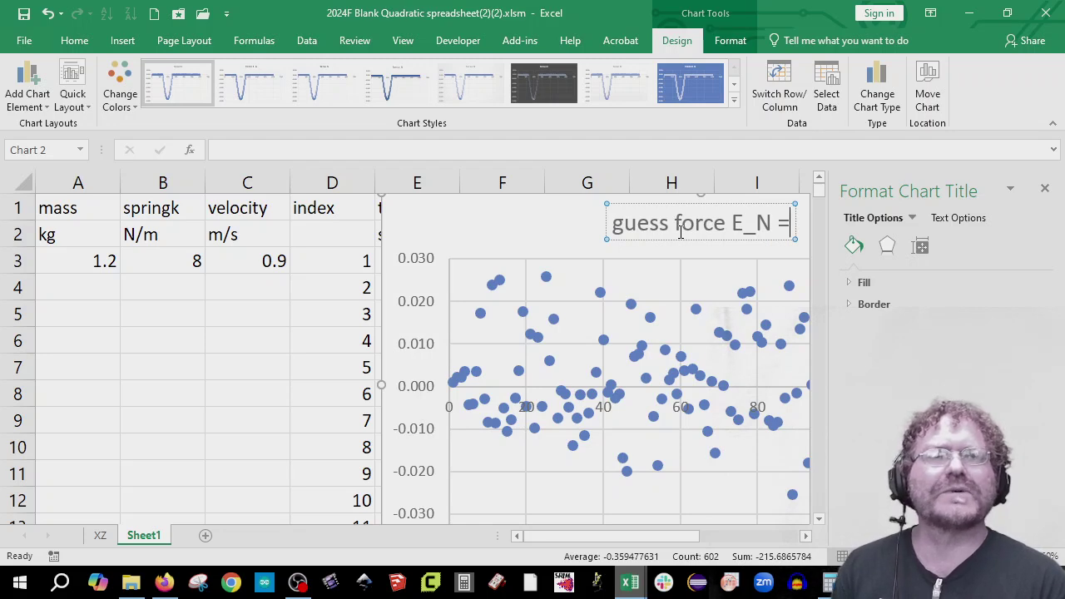
pyautogui.write('1.2')
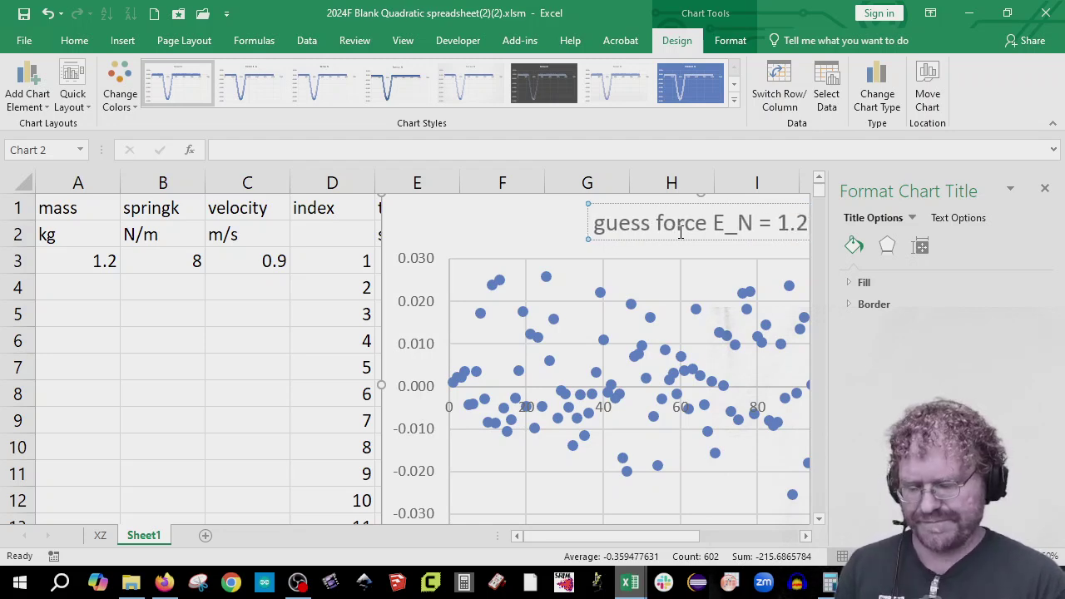
pyautogui.write(' N')
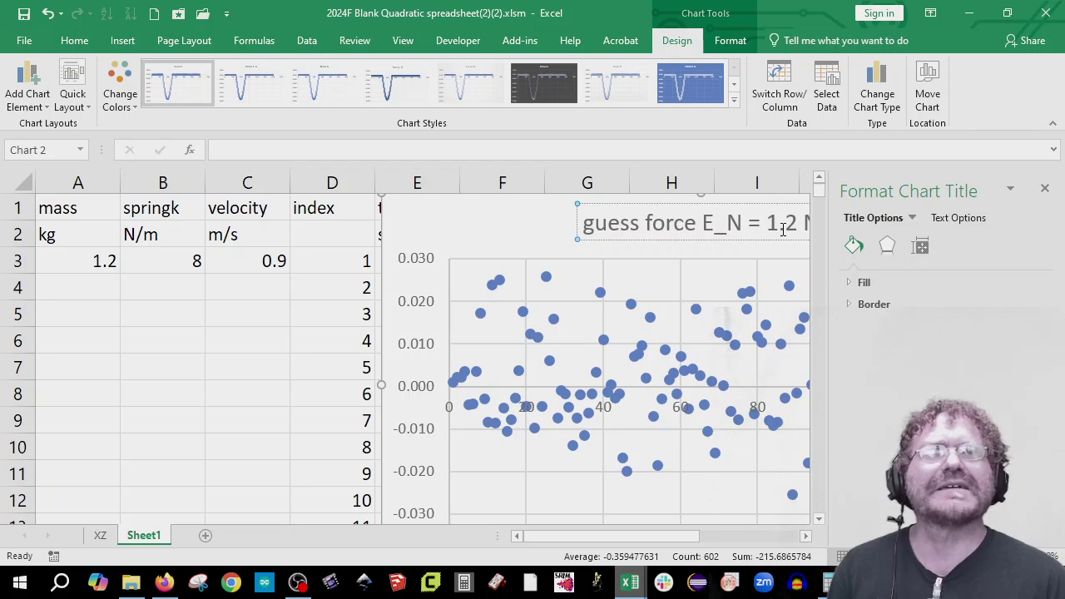
# - Correct the guess in the force chart's title to 0.012 N and move the chart down below row 6
pyautogui.click(769, 226)
pyautogui.write('0.0')
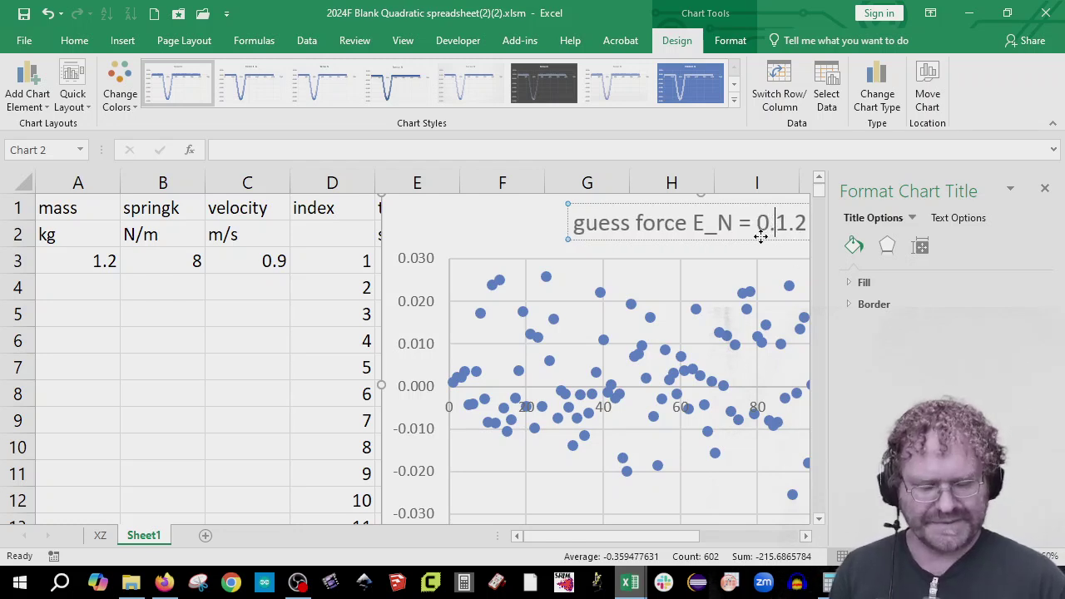
pyautogui.press('Delete')
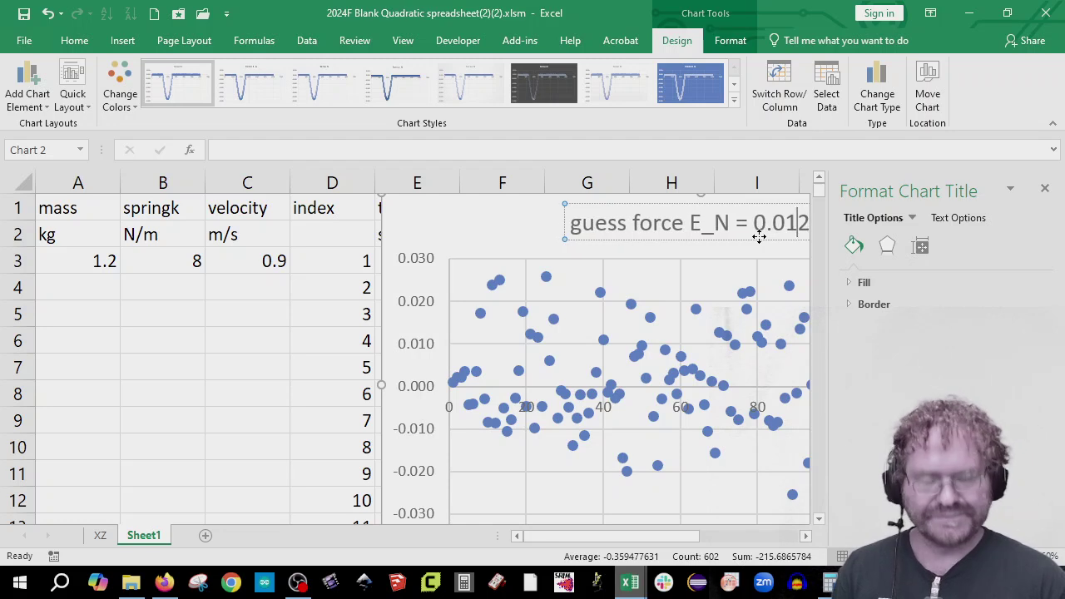
pyautogui.press('Return')
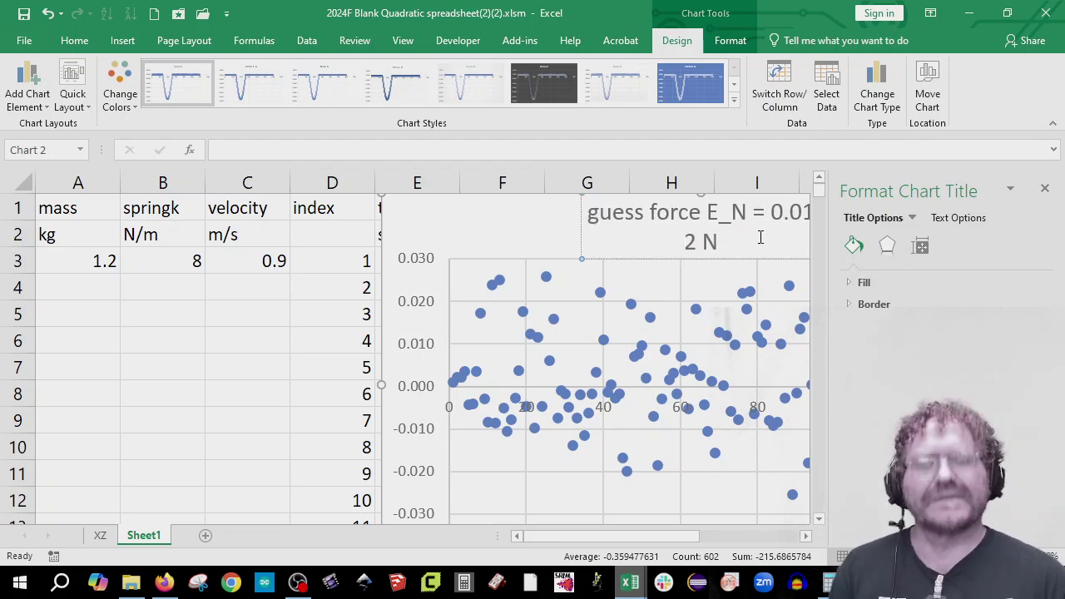
pyautogui.press('BackSpace')
pyautogui.click(493, 222)
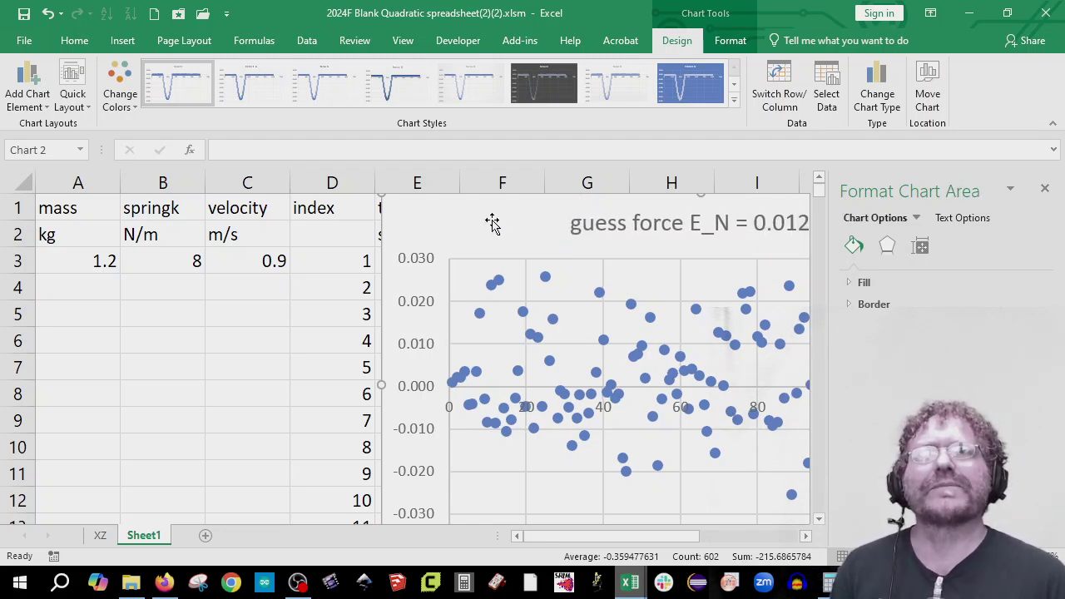
pyautogui.moveTo(493, 222); pyautogui.dragTo(359, 388)
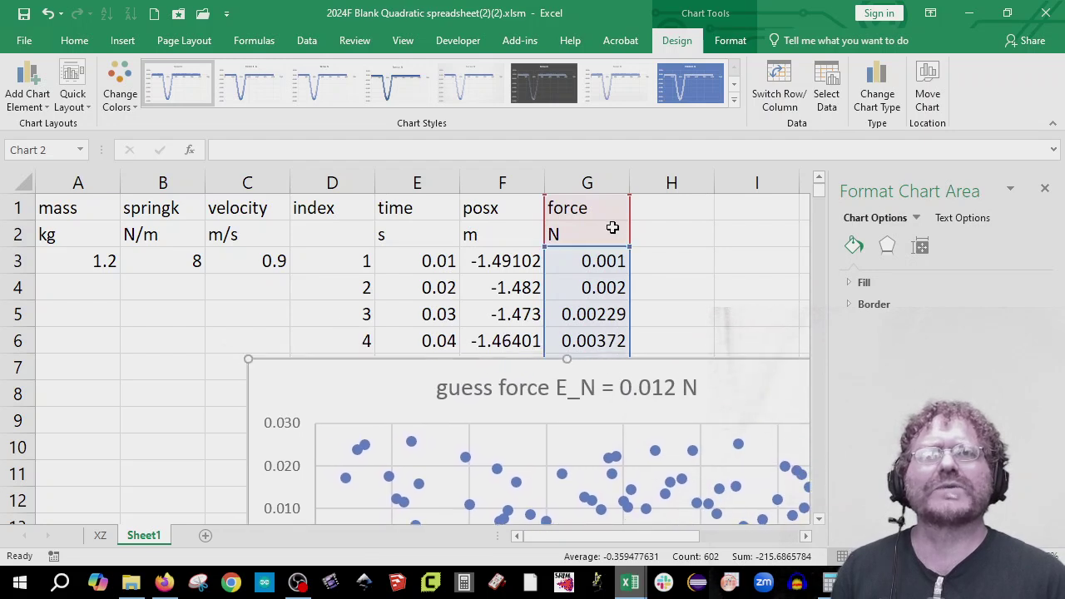
# - Add the heading E_force in H1 with the unit N in H2
pyautogui.click(677, 200)
pyautogui.write('E')
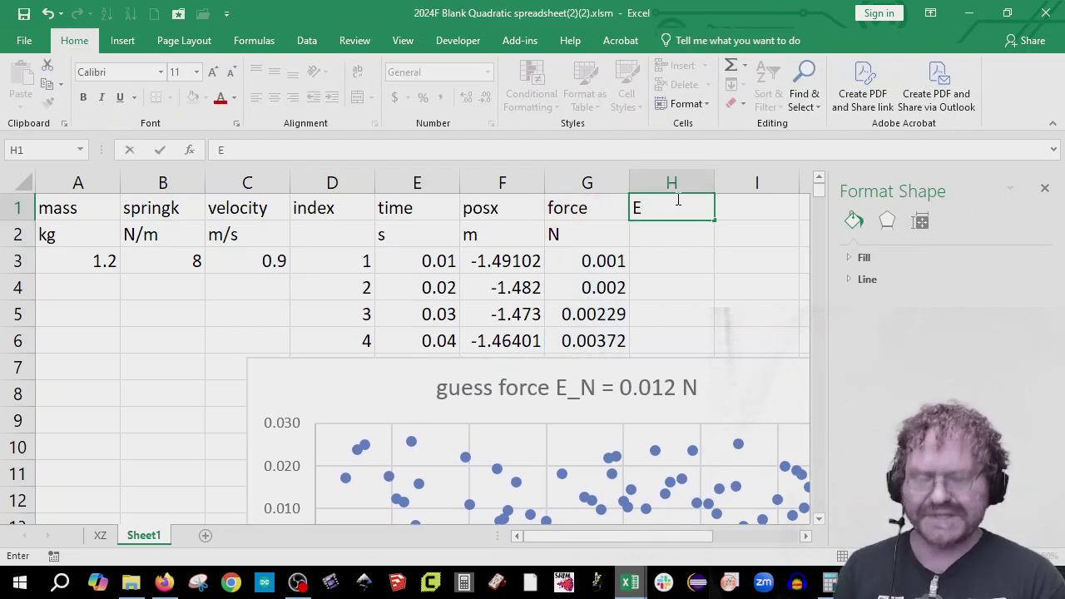
pyautogui.write('_force')
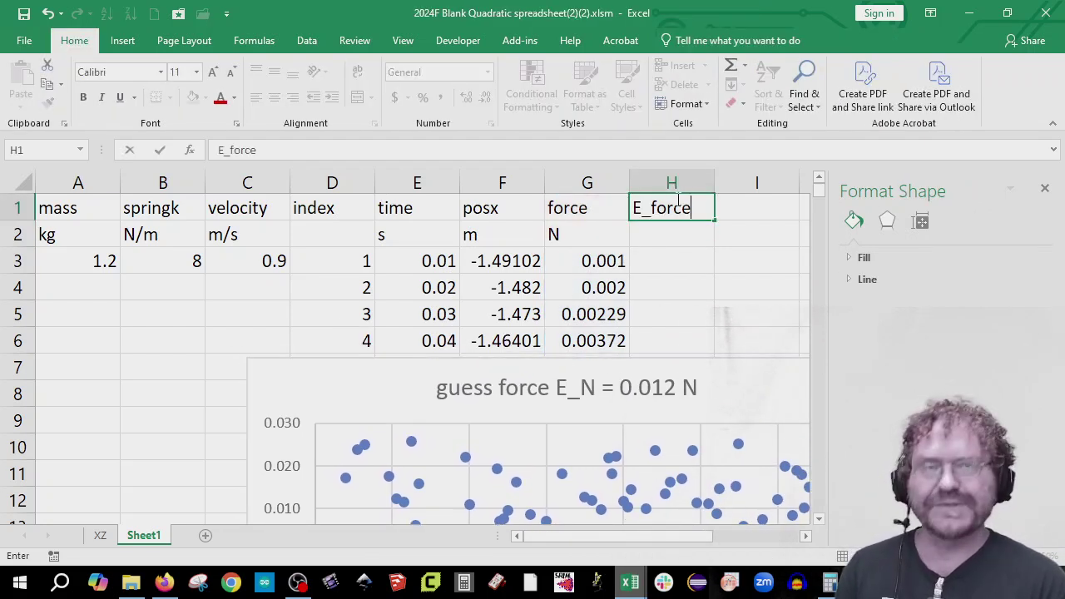
pyautogui.press('Return')
pyautogui.write('N')
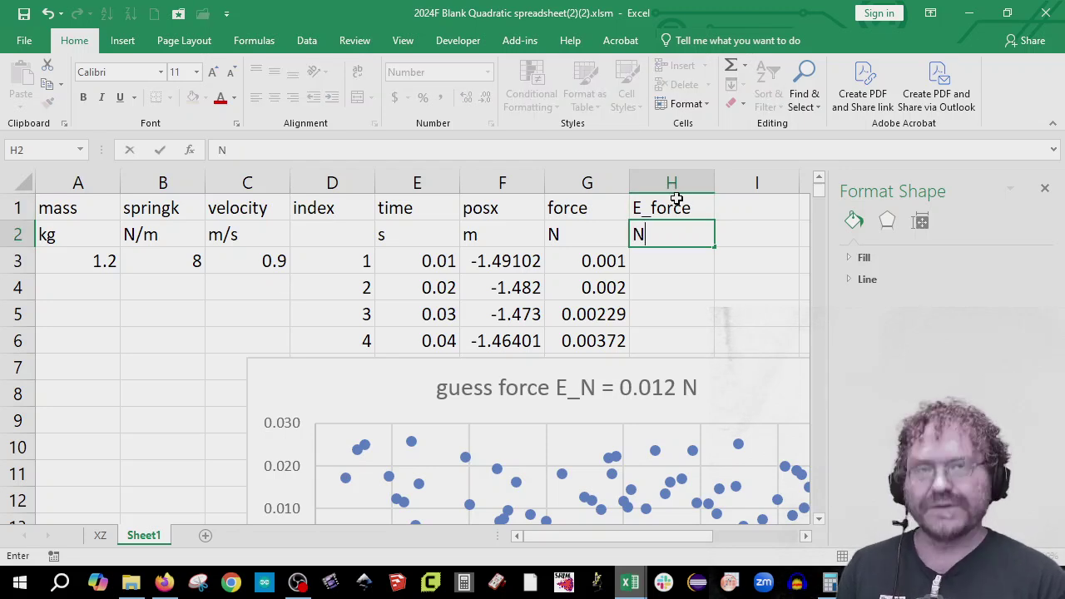
pyautogui.press('Return')
# - Calculate the force uncertainty in H3 with the absolute-reference formula =STDEV($G$3:$G$130)
pyautogui.write('=')
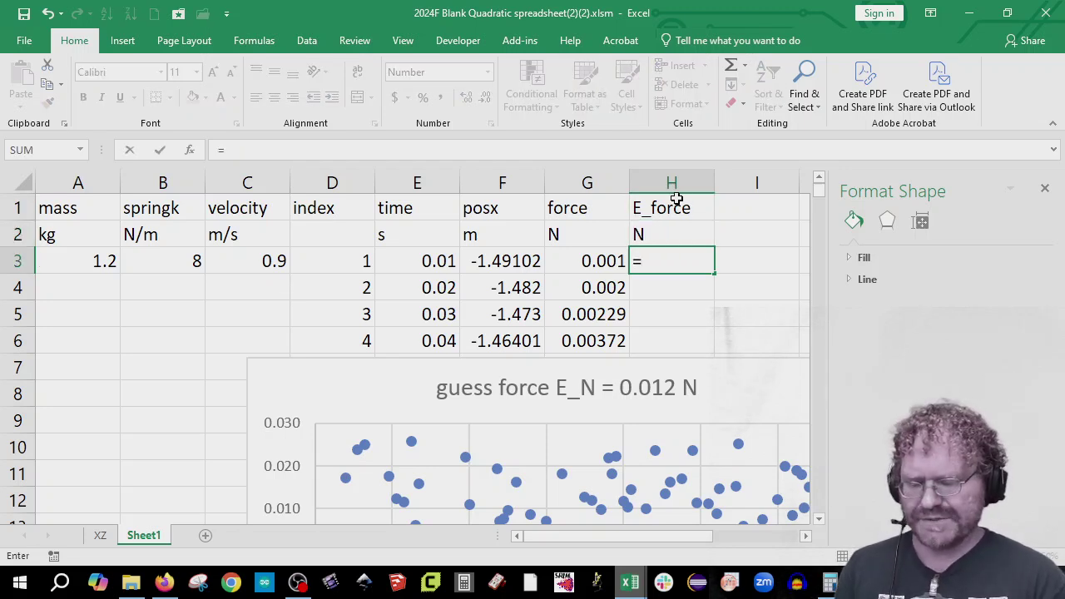
pyautogui.write('stdev(')
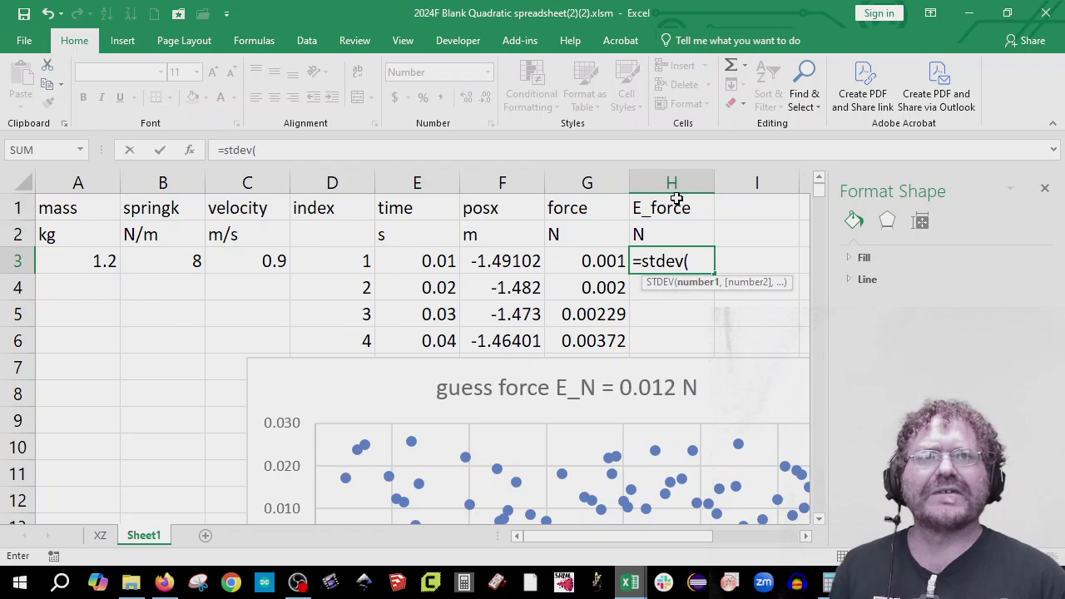
pyautogui.click(587, 262)
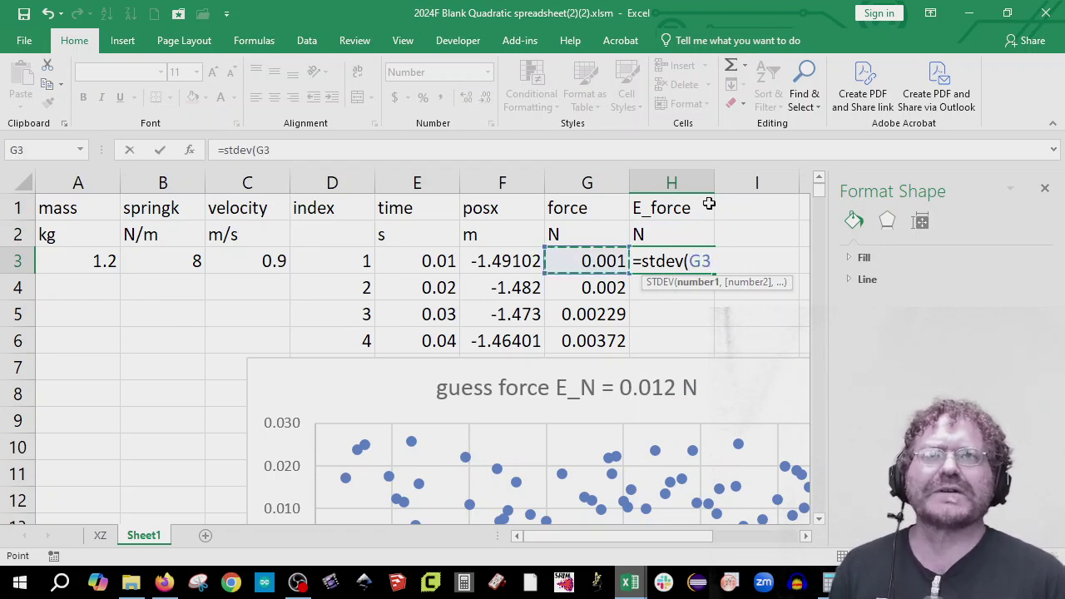
pyautogui.click(294, 149)
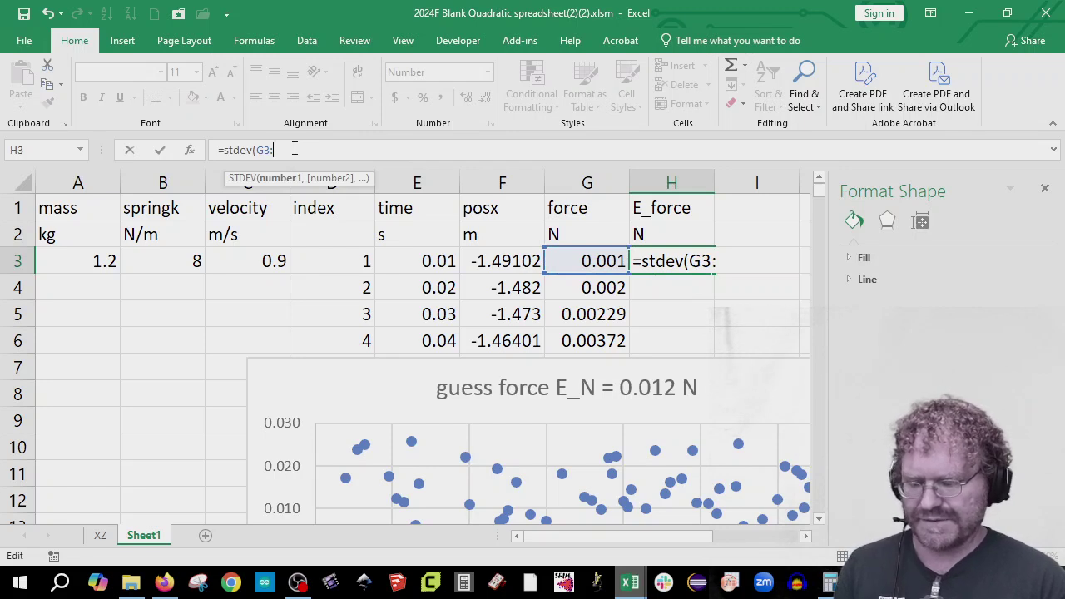
pyautogui.write(':G')
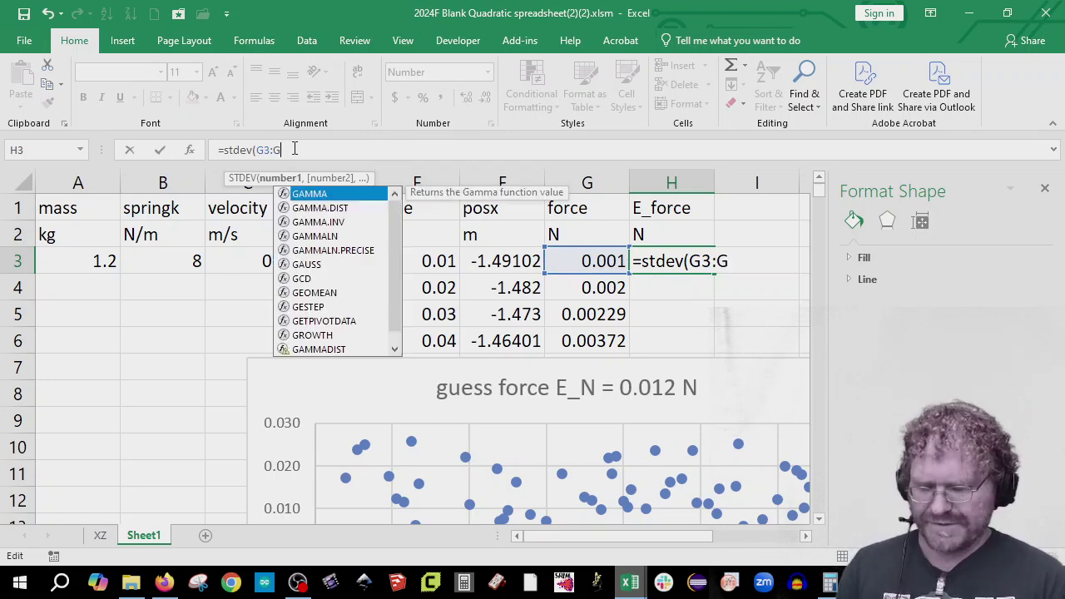
pyautogui.write('130)')
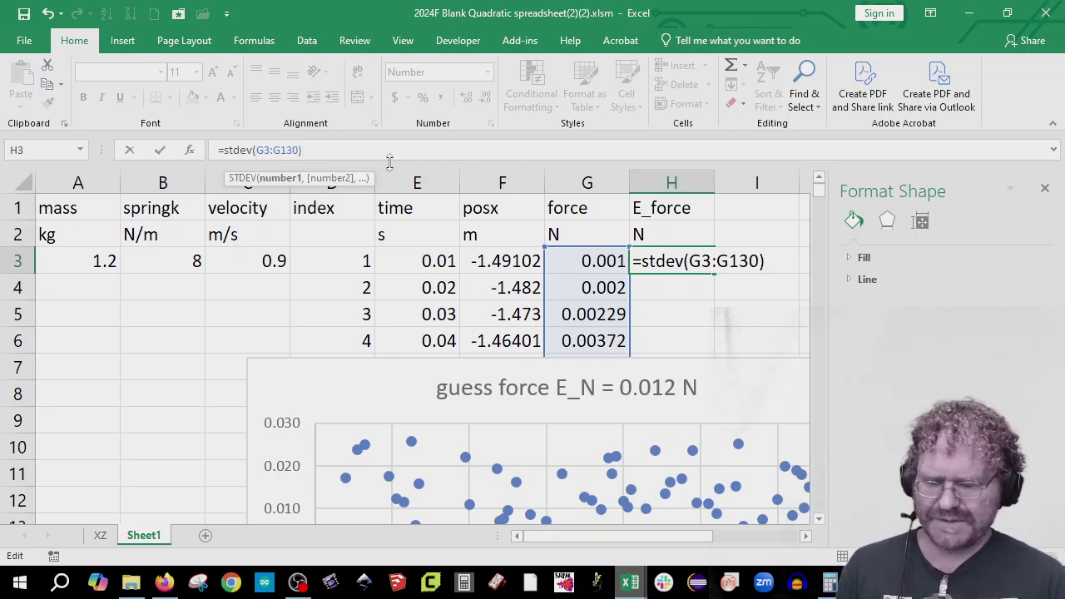
pyautogui.write('4')
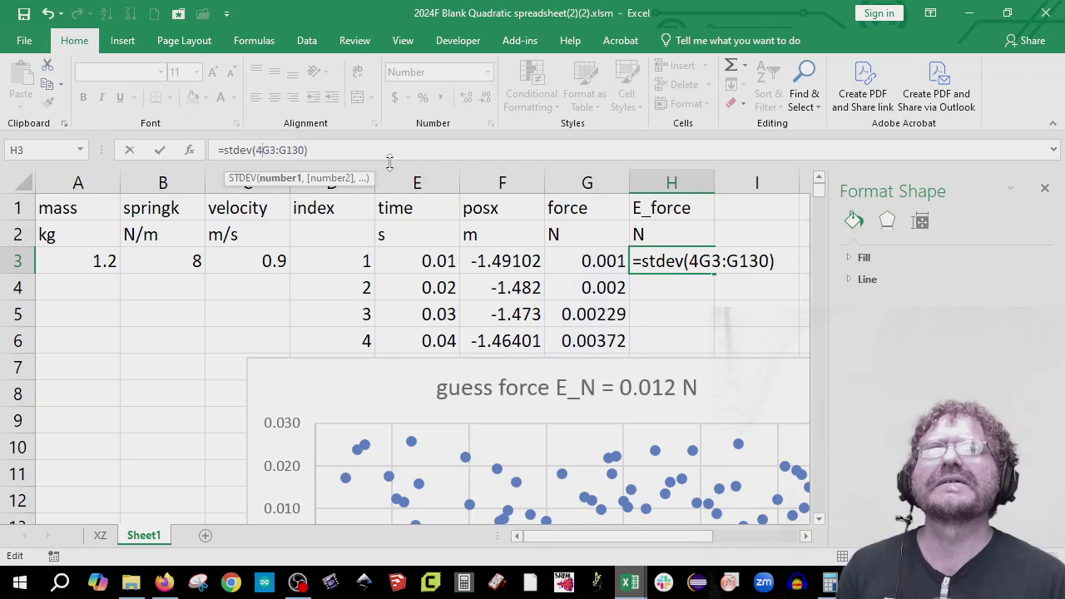
pyautogui.press('BackSpace')
pyautogui.press('F4')
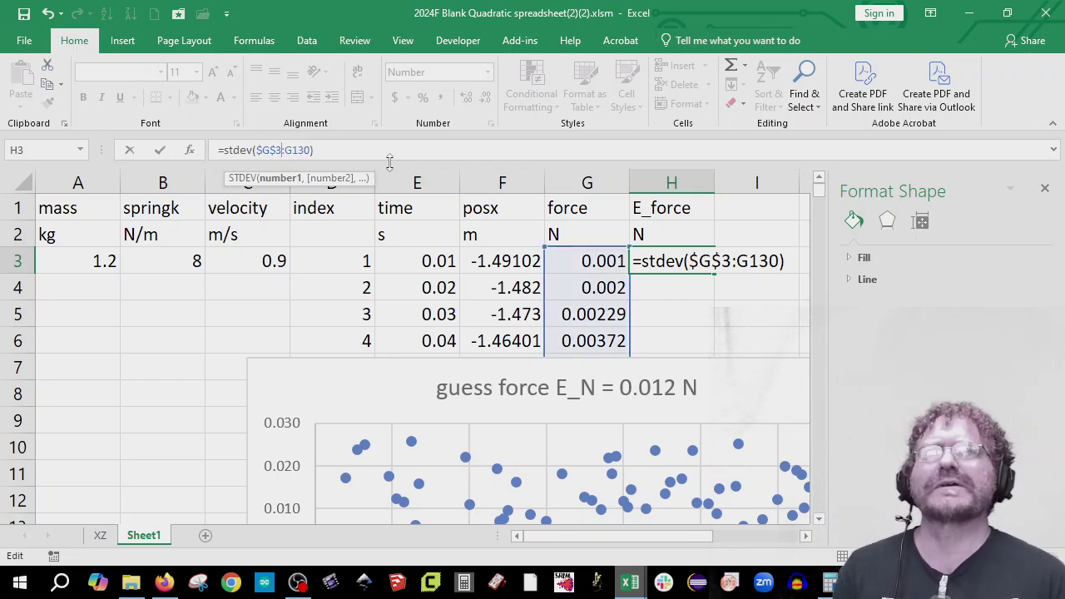
pyautogui.press('F4')
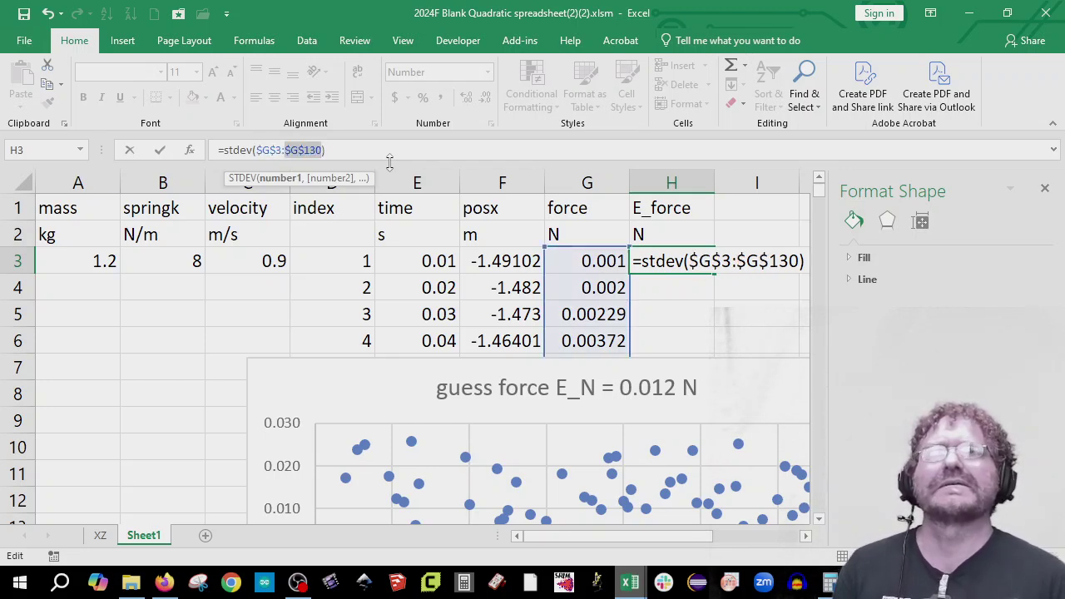
pyautogui.press('Return')
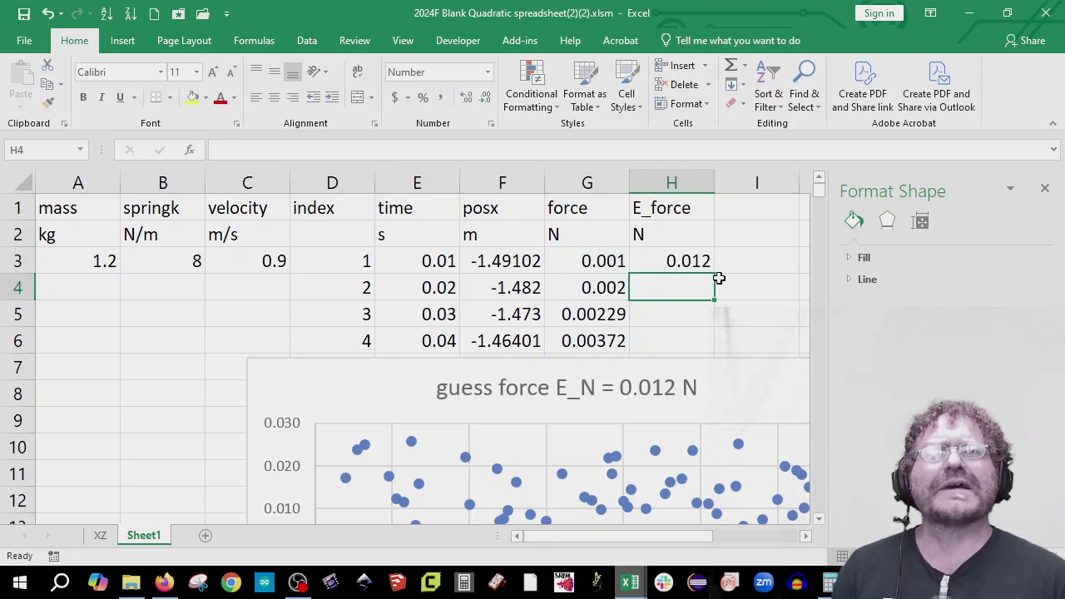
# - Fill the H3 standard deviation formula down the E_force column and reposition the force chart across columns A to H
pyautogui.click(701, 261)
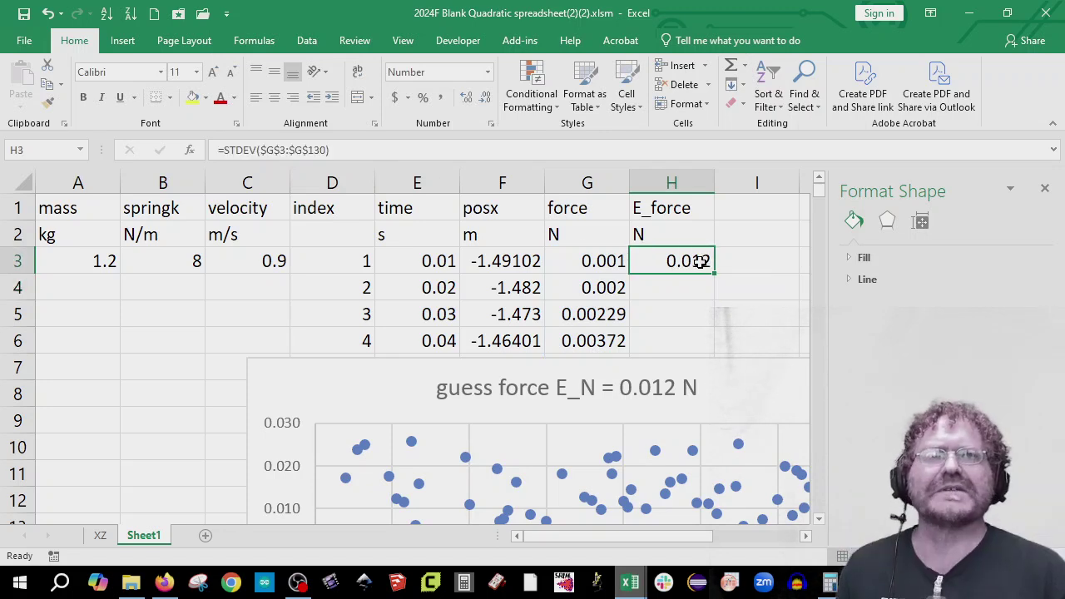
pyautogui.doubleClick(712, 275)
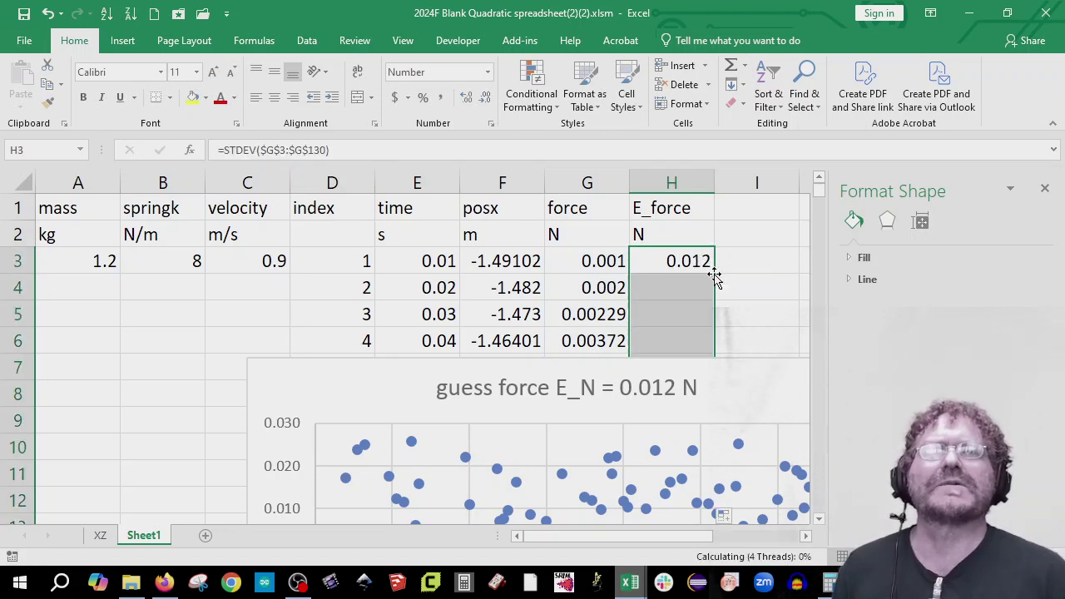
pyautogui.moveTo(748, 387); pyautogui.dragTo(585, 400)
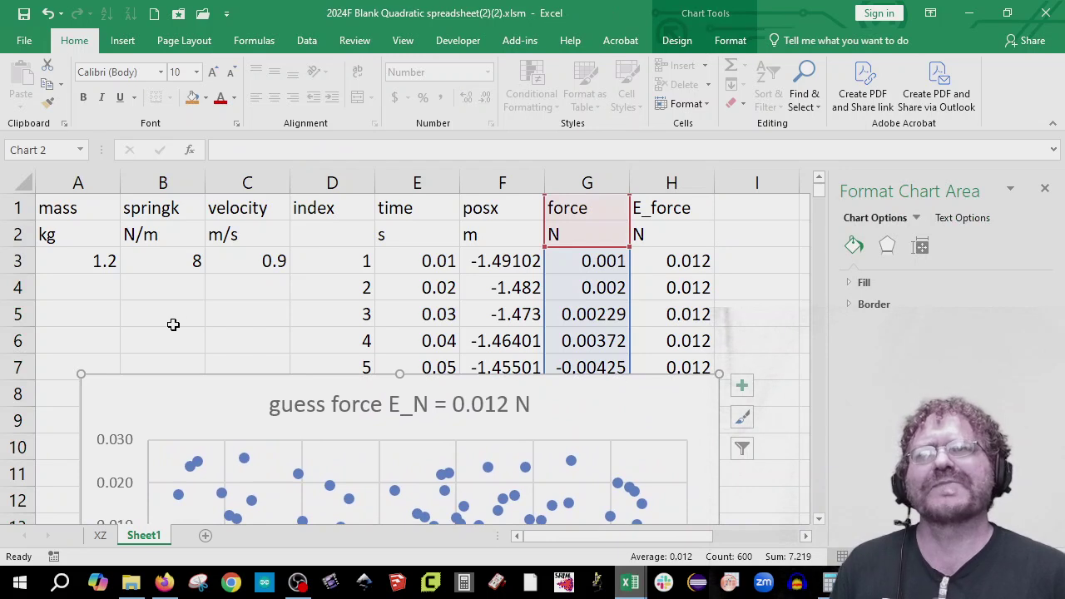
pyautogui.click(86, 314)
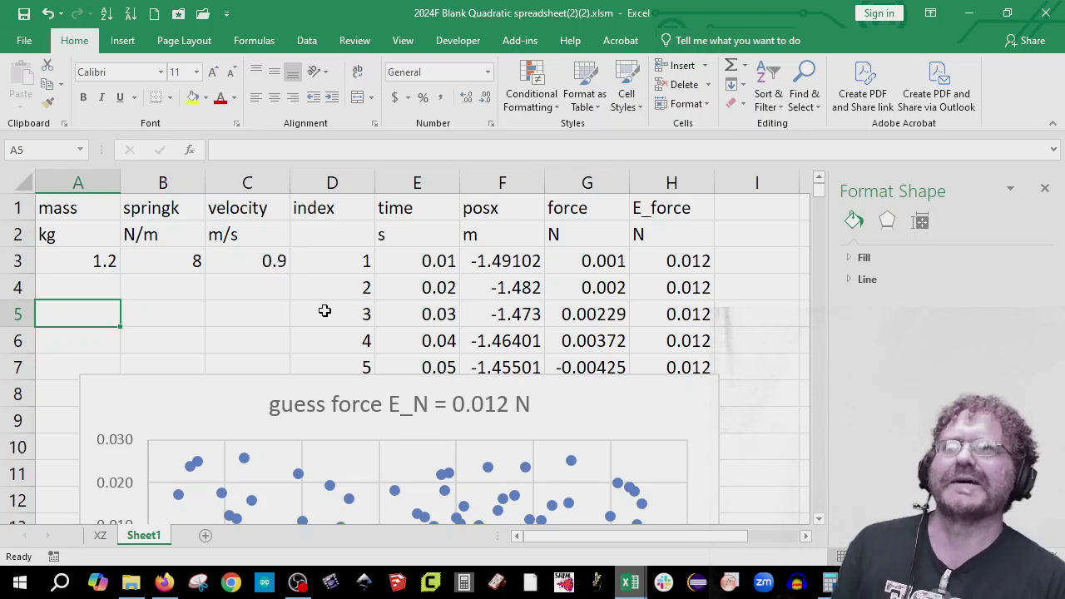
# - Label A5 as before collision, and enter index in A6 with the value 130 in B6
pyautogui.write('bel')
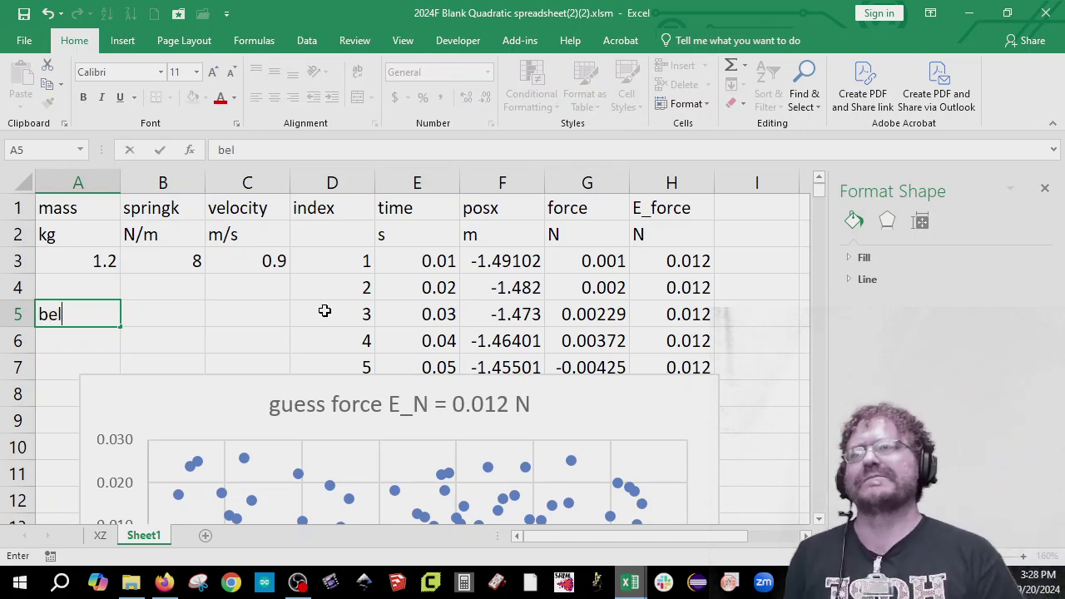
pyautogui.press('BackSpace')
pyautogui.write('fore collision')
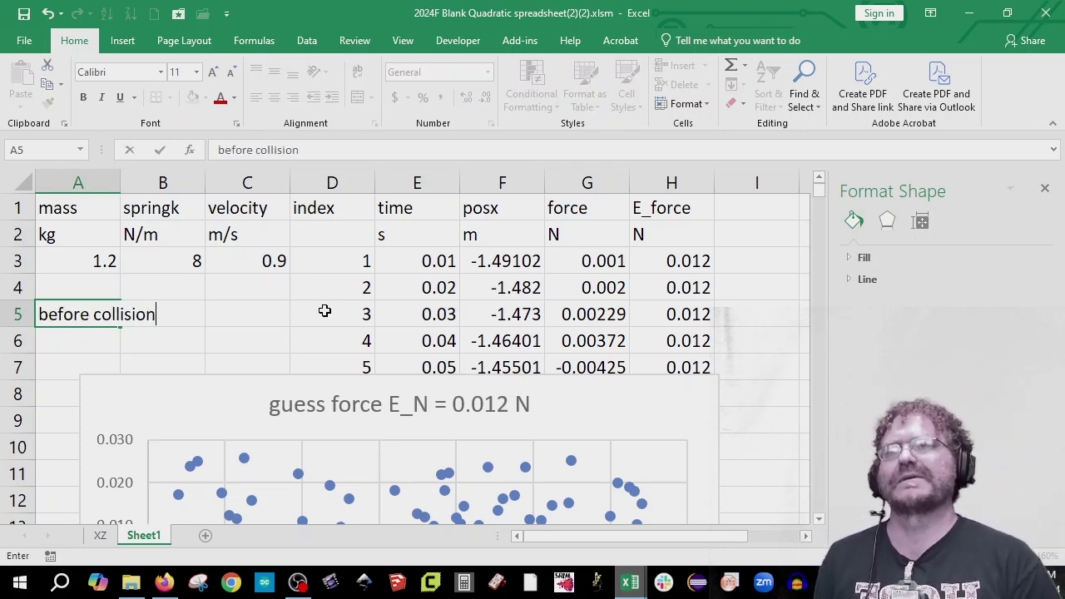
pyautogui.press('Return')
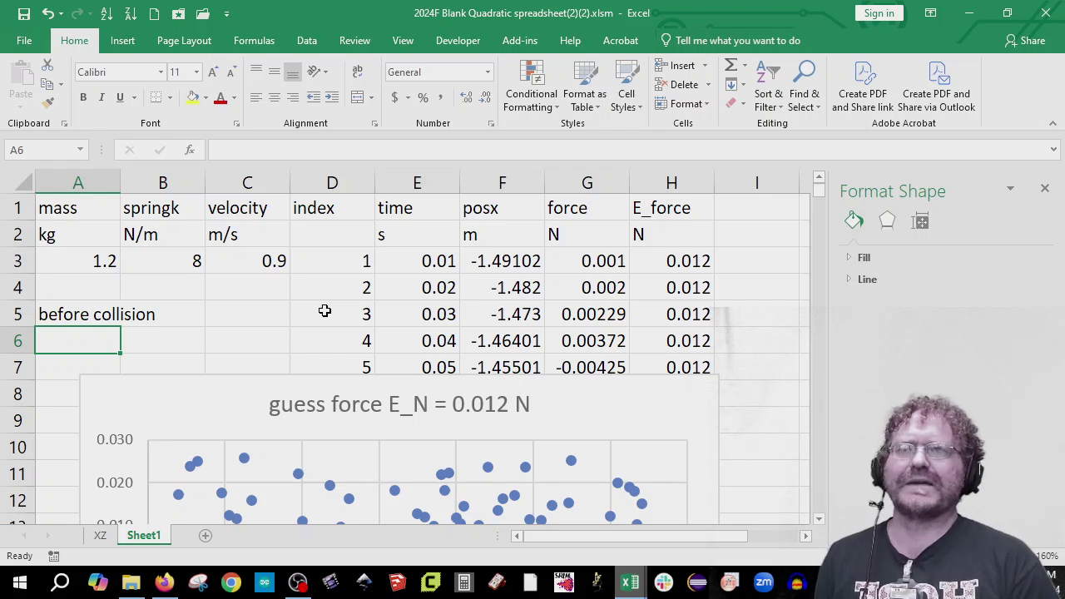
pyautogui.write('inde')
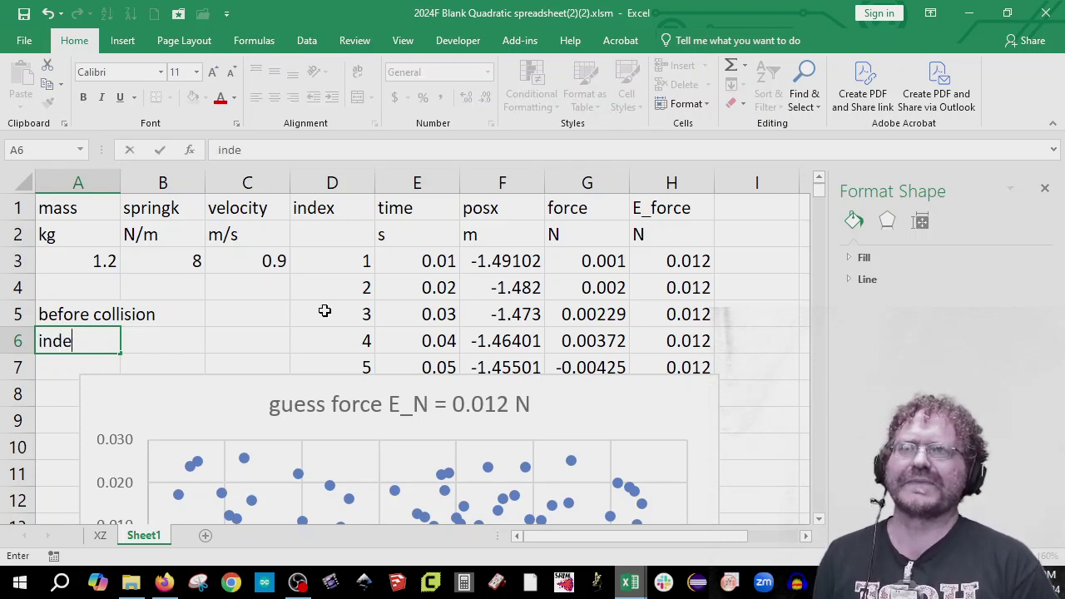
pyautogui.write('x')
pyautogui.press('Tab')
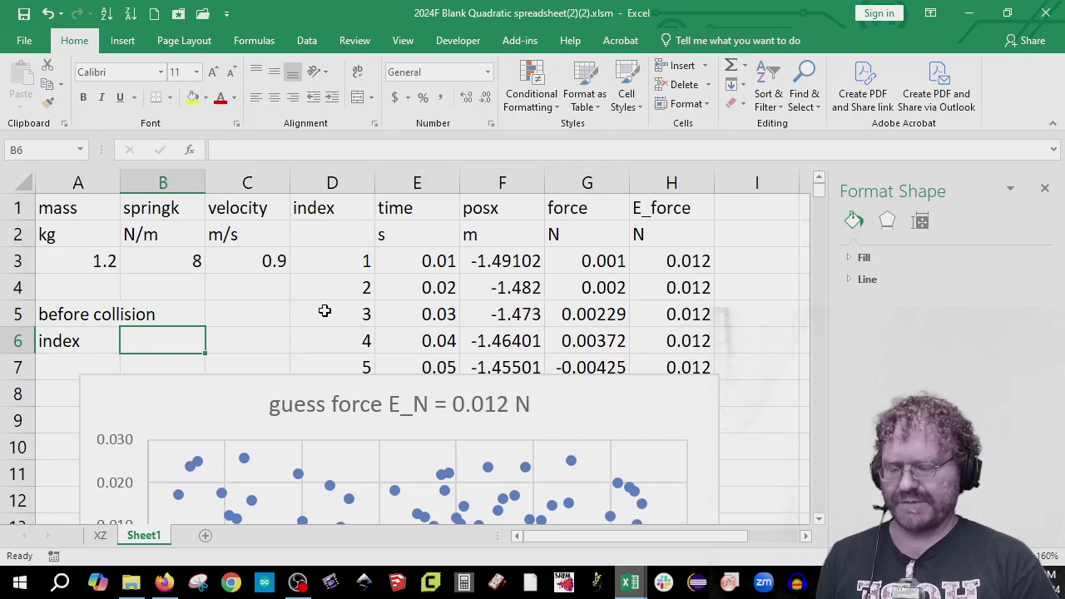
pyautogui.write('130')
pyautogui.press('Return')
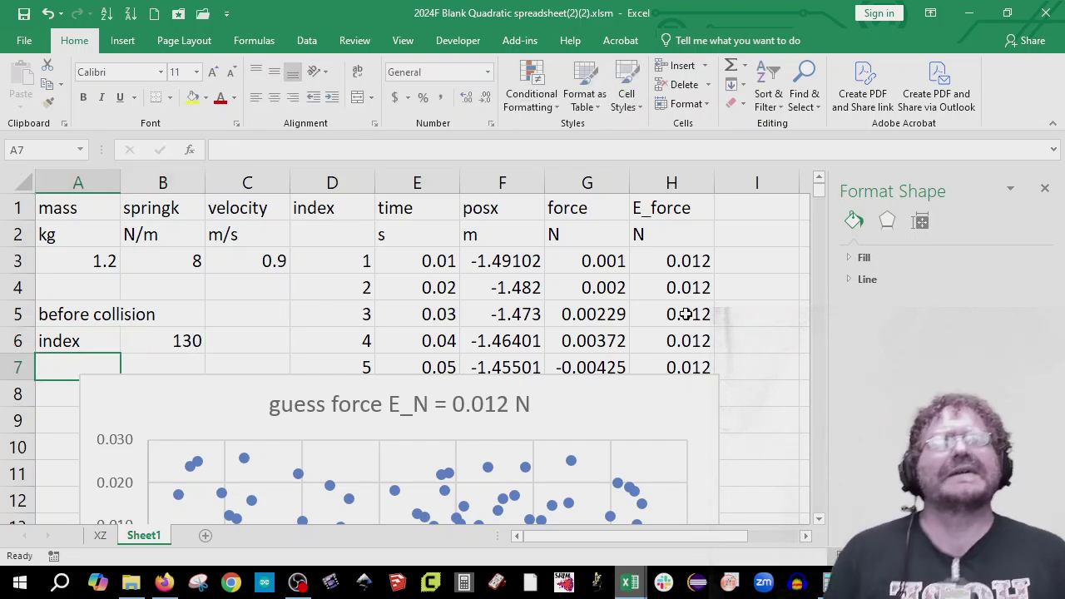
# - Add the headings velocity in I1 and acceration in J1
pyautogui.click(758, 207)
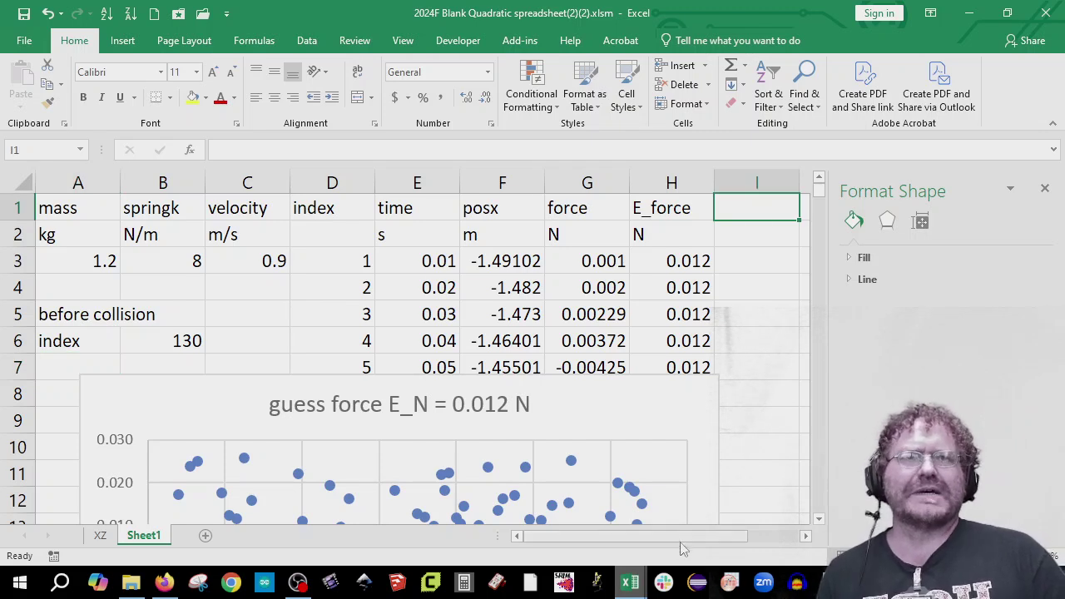
pyautogui.moveTo(689, 541); pyautogui.dragTo(765, 539)
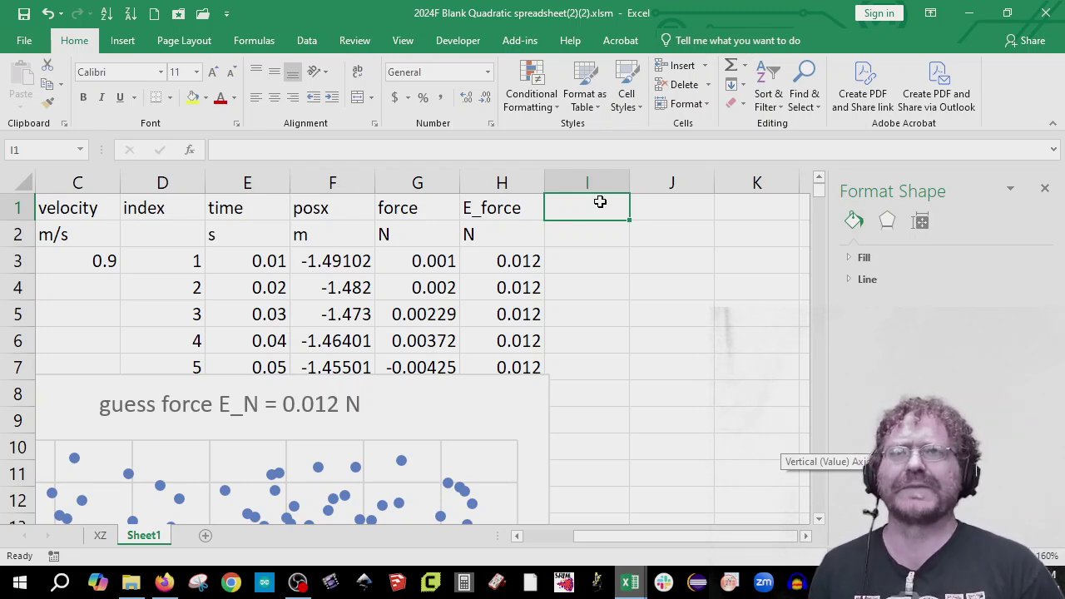
pyautogui.write('vel')
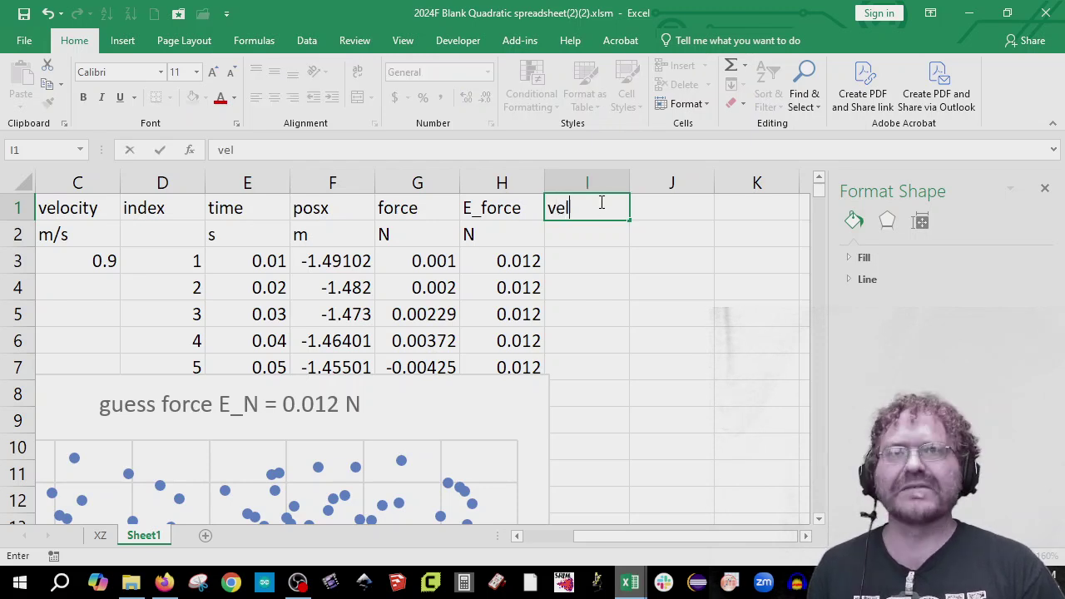
pyautogui.write('ocity')
pyautogui.press('Tab')
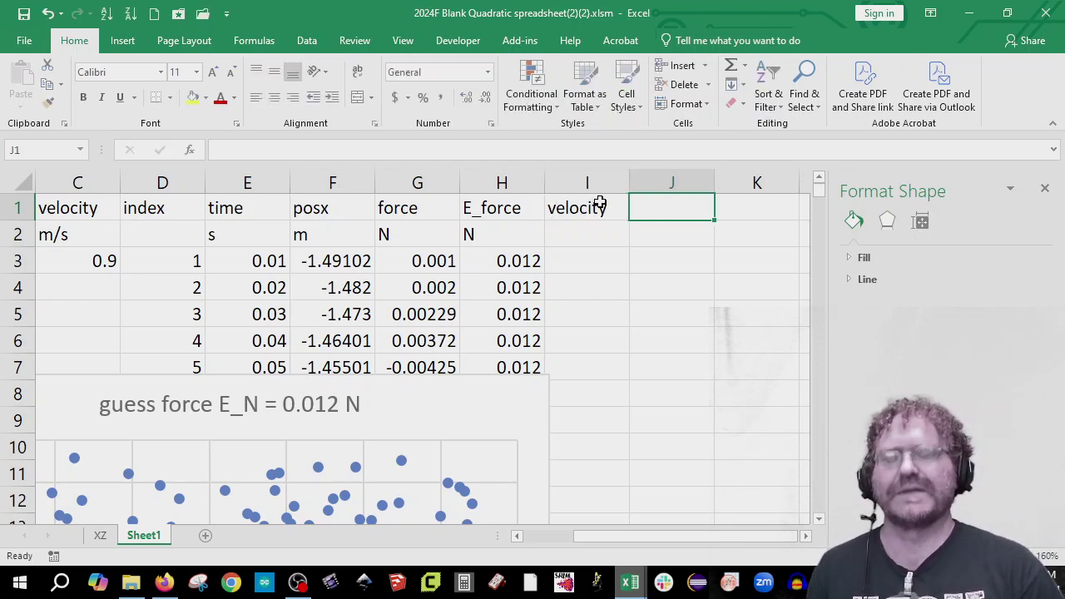
pyautogui.write('m')
pyautogui.press('BackSpace')
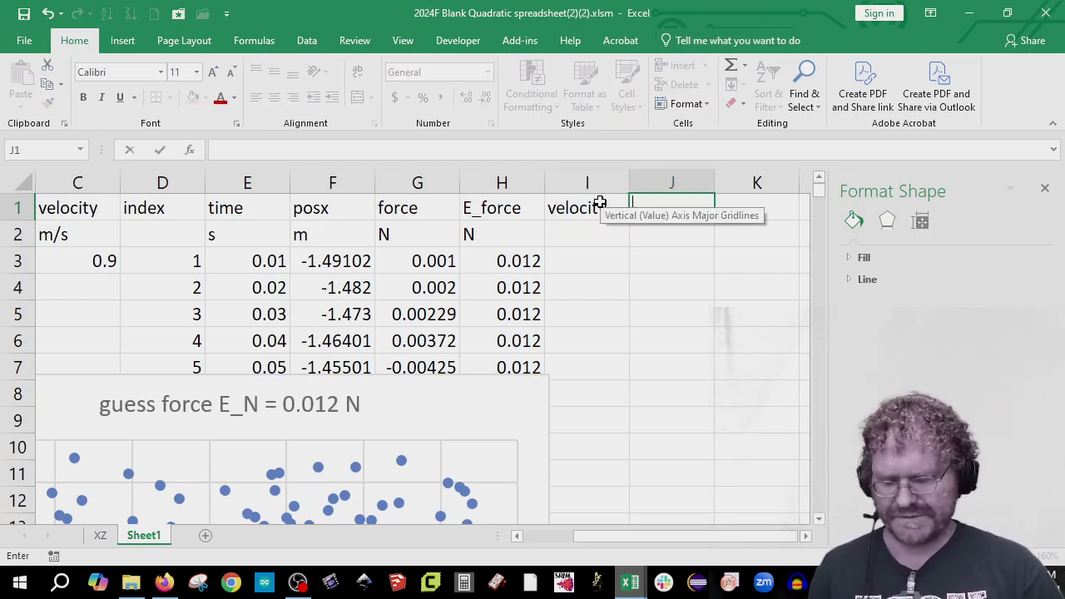
pyautogui.write('acceration')
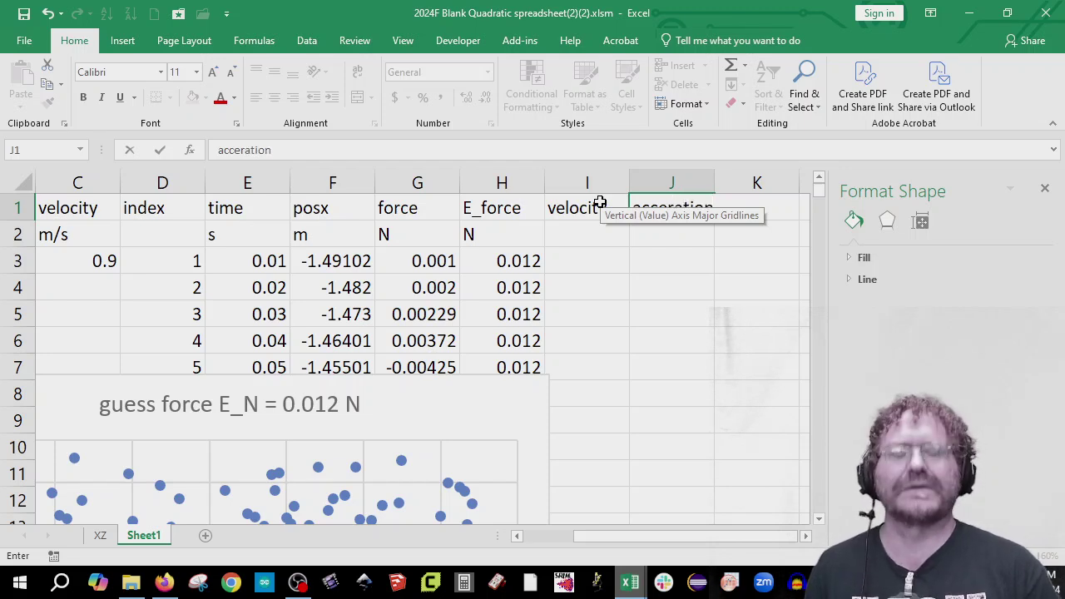
pyautogui.press('Return')
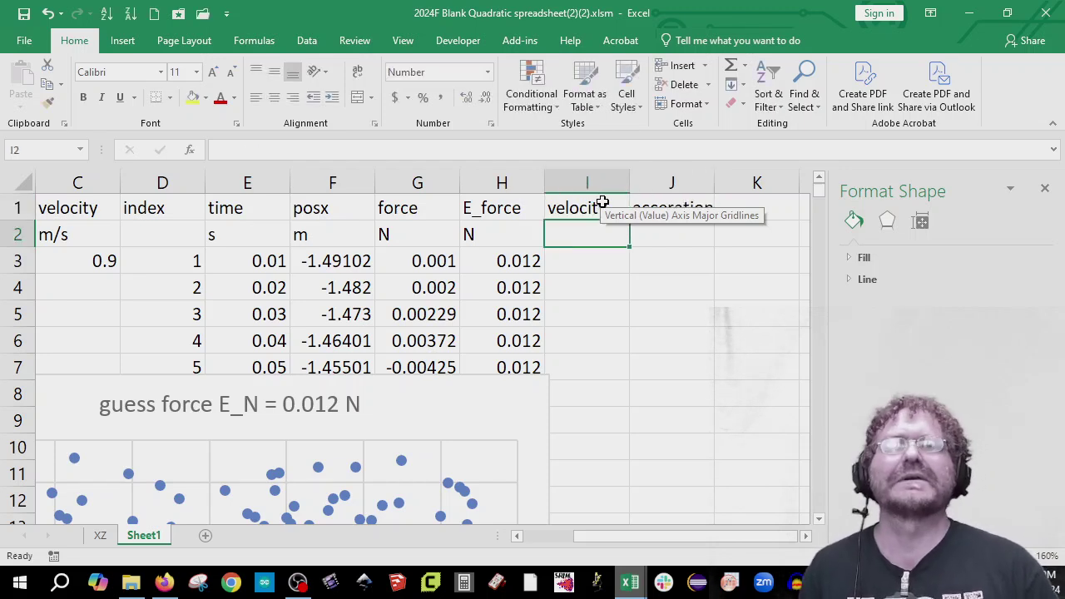
# - Enter the units m/s in I2 and m/s^2 in J2
pyautogui.write('m/s')
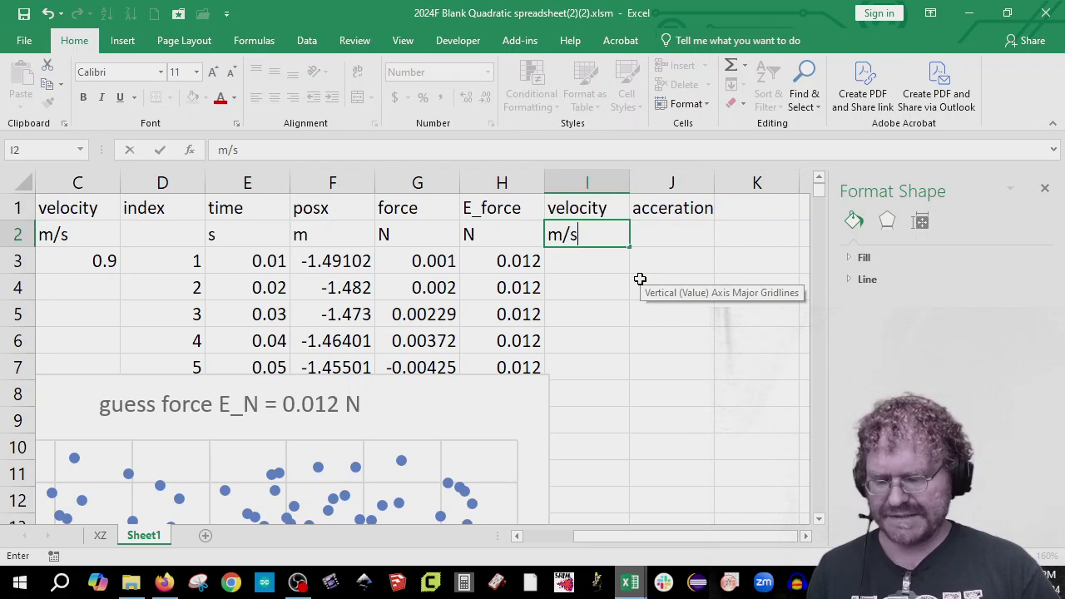
pyautogui.press('Tab')
pyautogui.write('m/s^2')
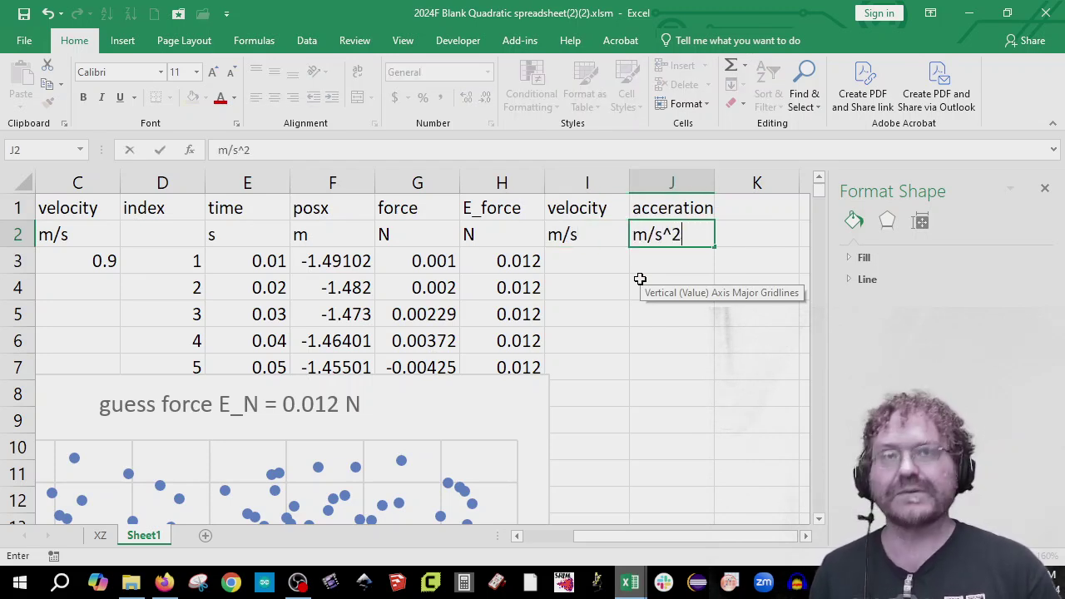
pyautogui.press('Return')
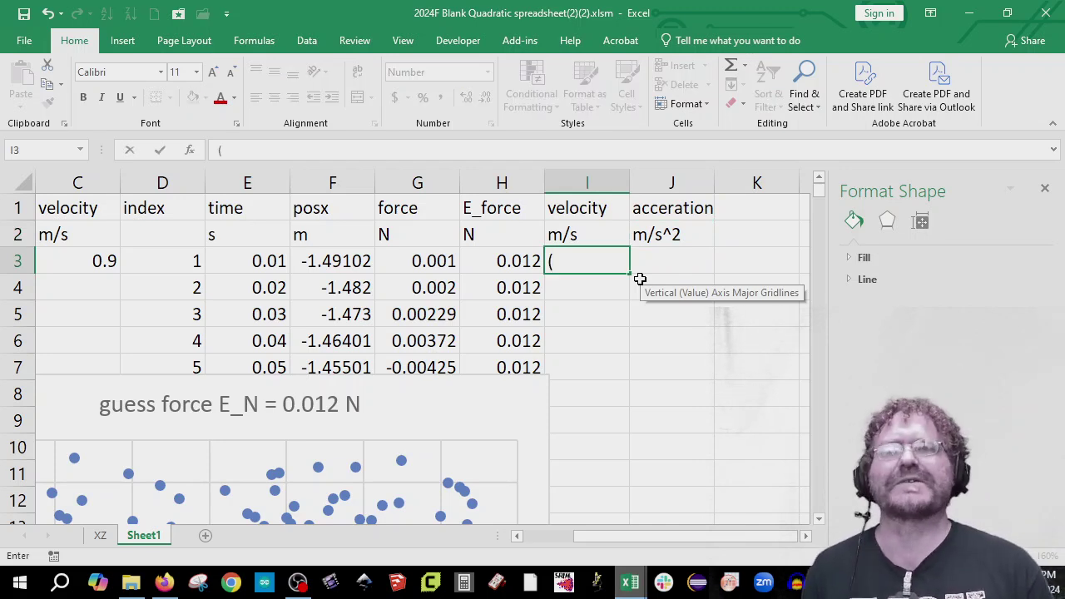
# - Enter the central-difference velocity formula =(F4-F2)/(E4-E2) in I3
pyautogui.click(353, 287)
pyautogui.click(589, 264)
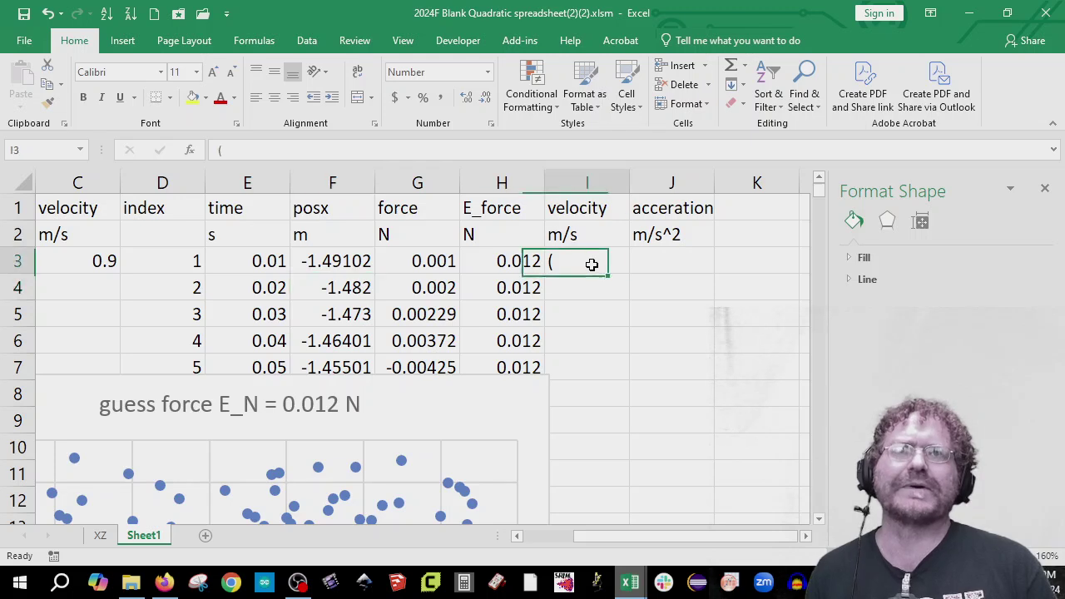
pyautogui.click(220, 149)
pyautogui.write('=')
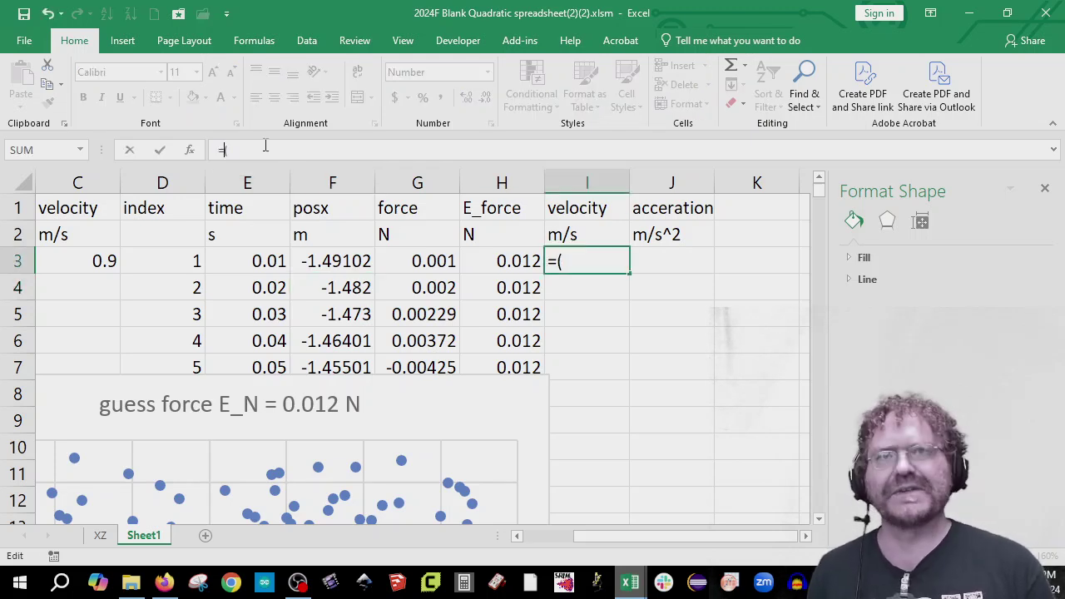
pyautogui.click(343, 286)
pyautogui.write('-')
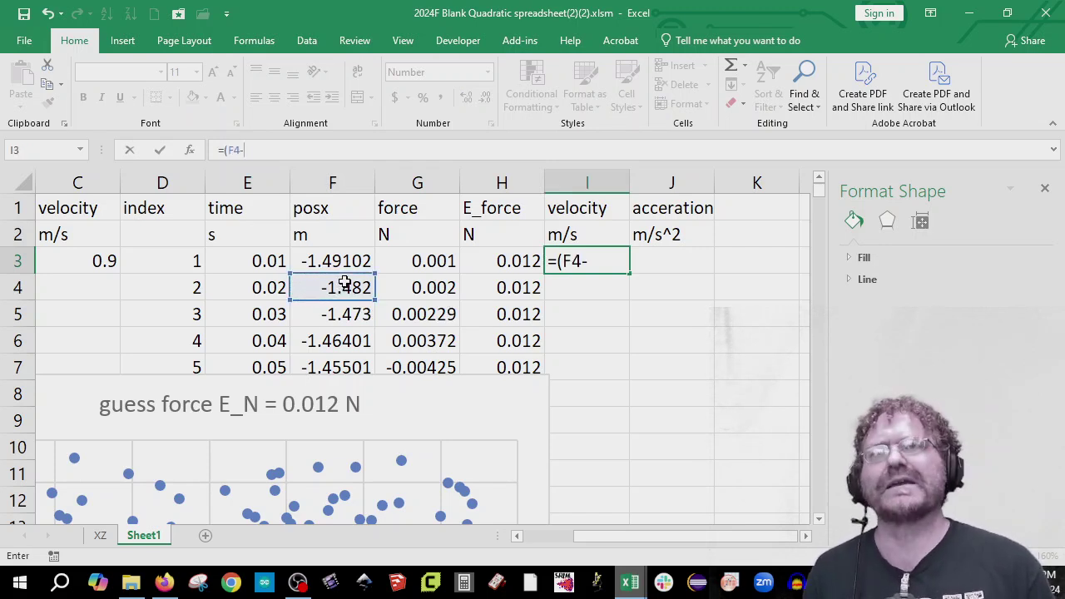
pyautogui.click(325, 235)
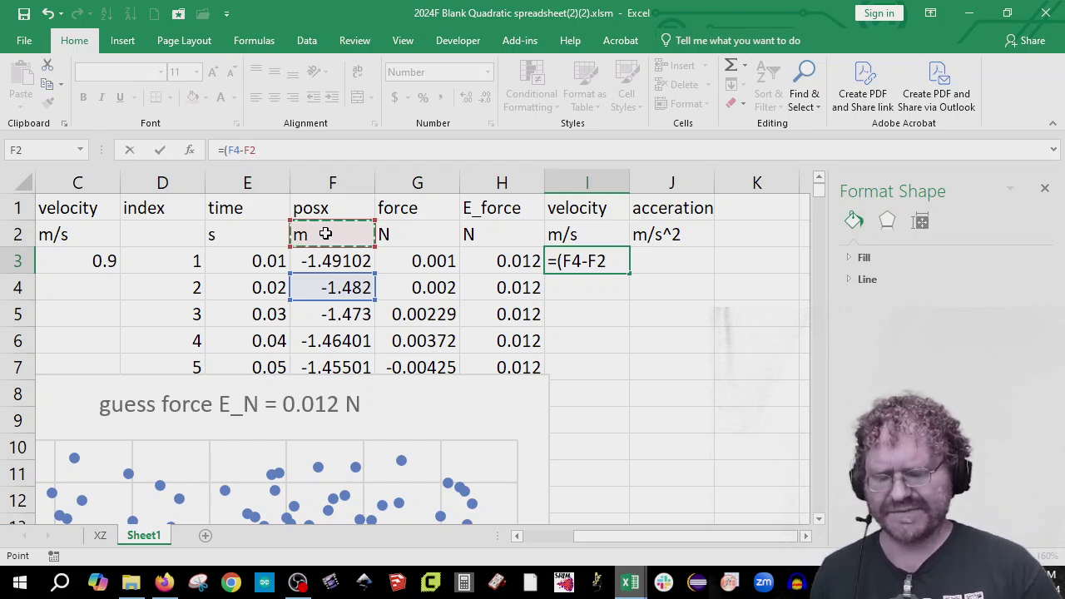
pyautogui.write(')/')
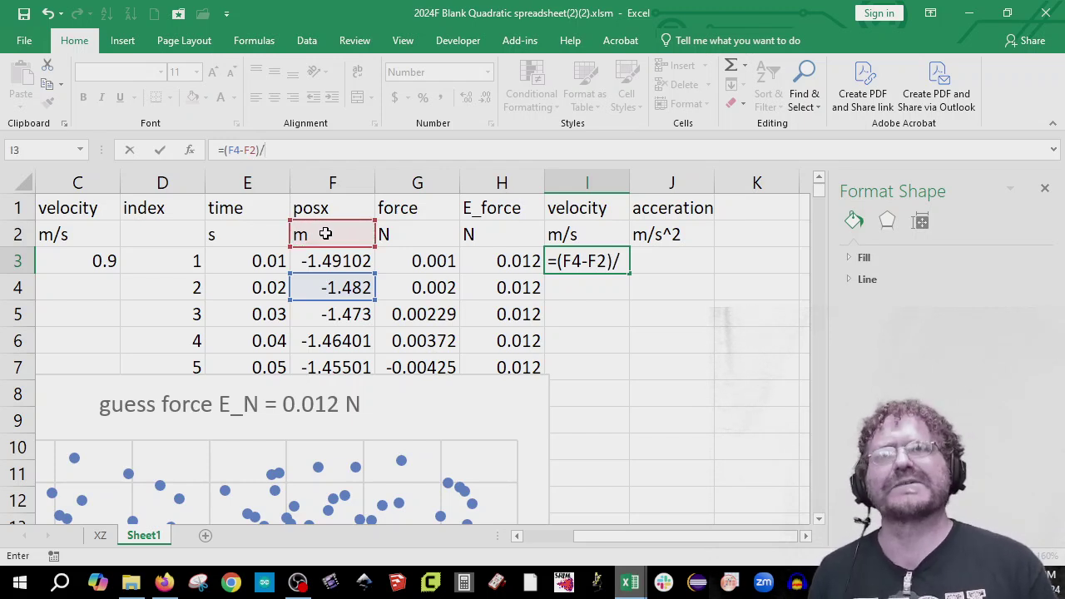
pyautogui.click(266, 287)
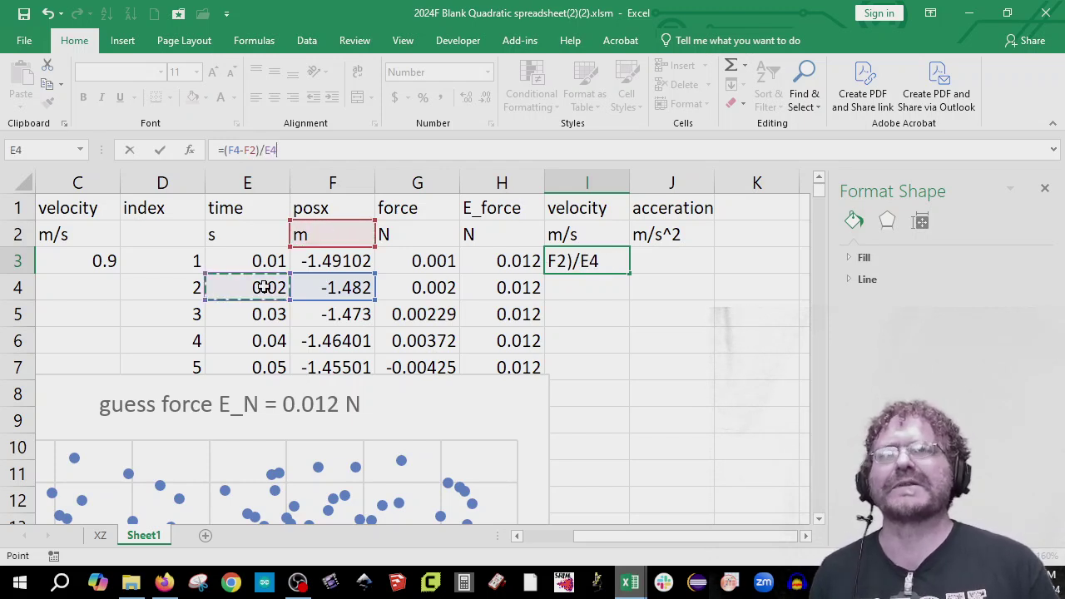
pyautogui.click(265, 150)
pyautogui.write('(')
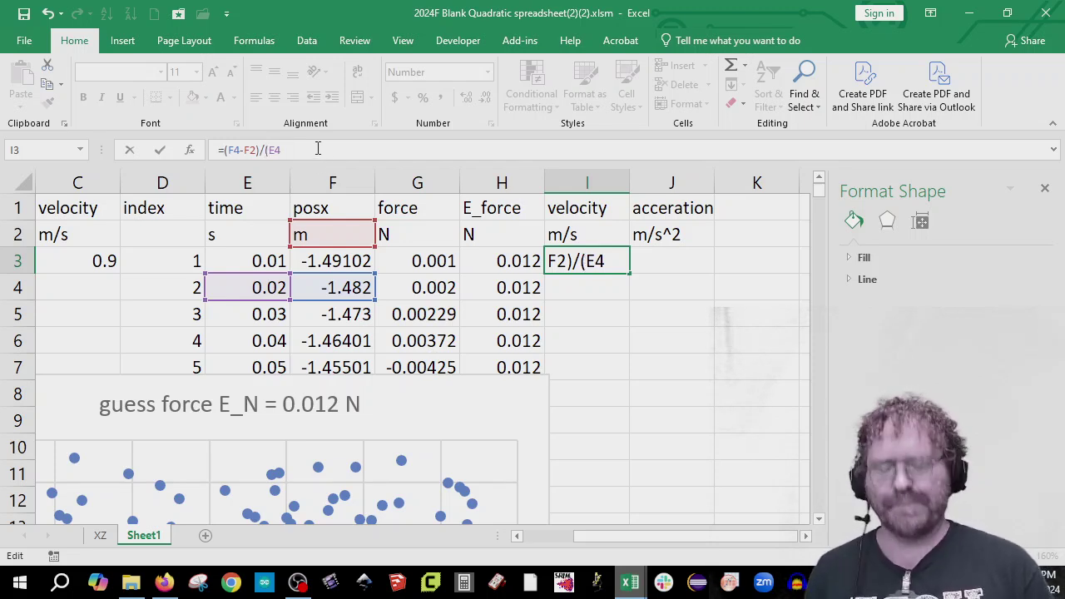
pyautogui.click(248, 233)
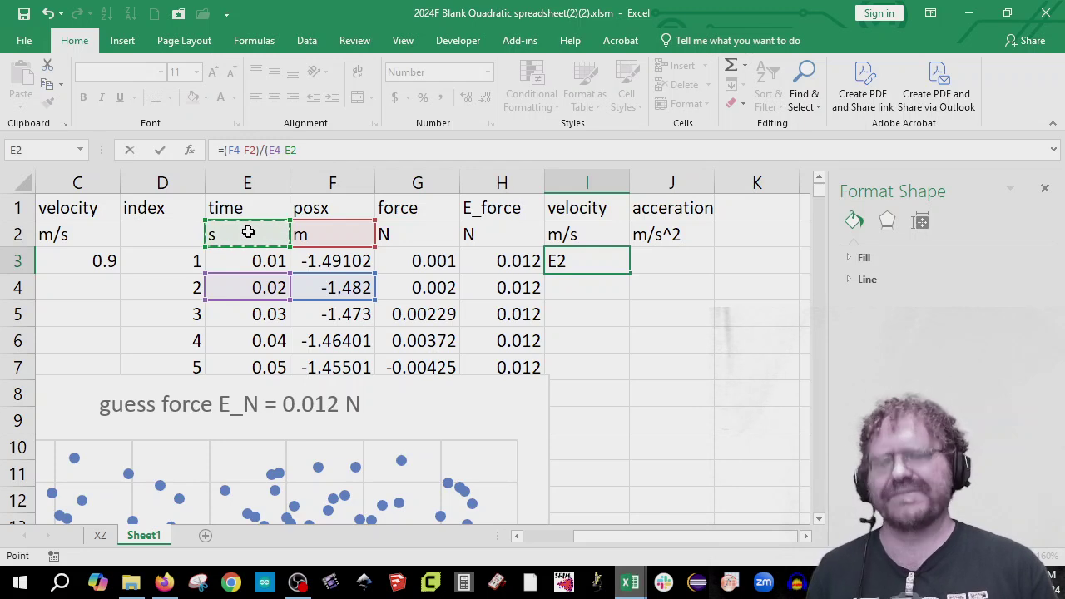
pyautogui.write(')')
pyautogui.press('Return')
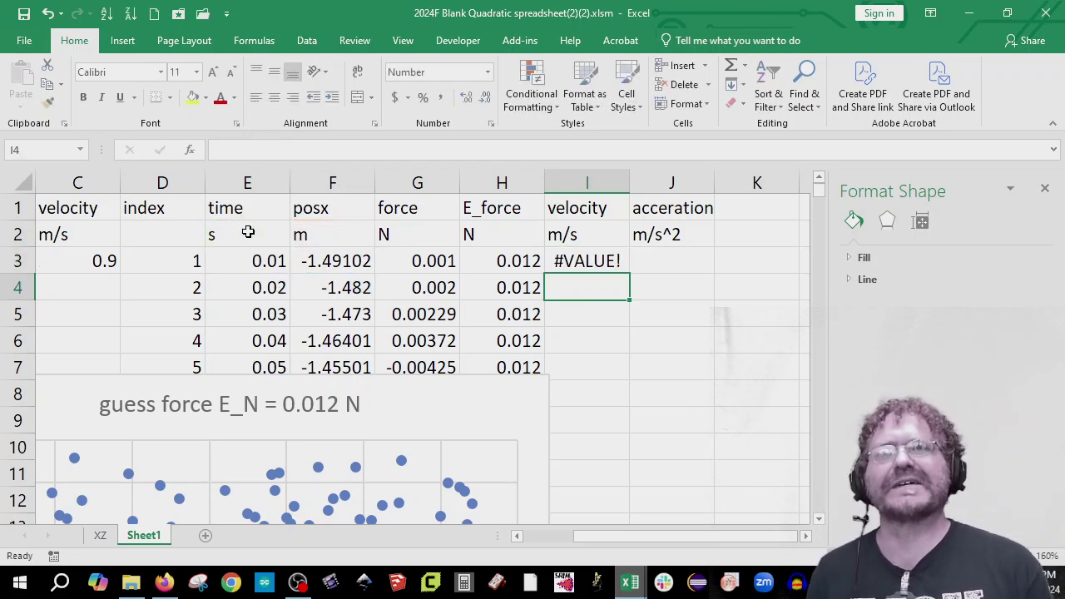
# - Fill the I3 velocity formula down the velocity column and clear the invalid first entry in I3
pyautogui.click(580, 260)
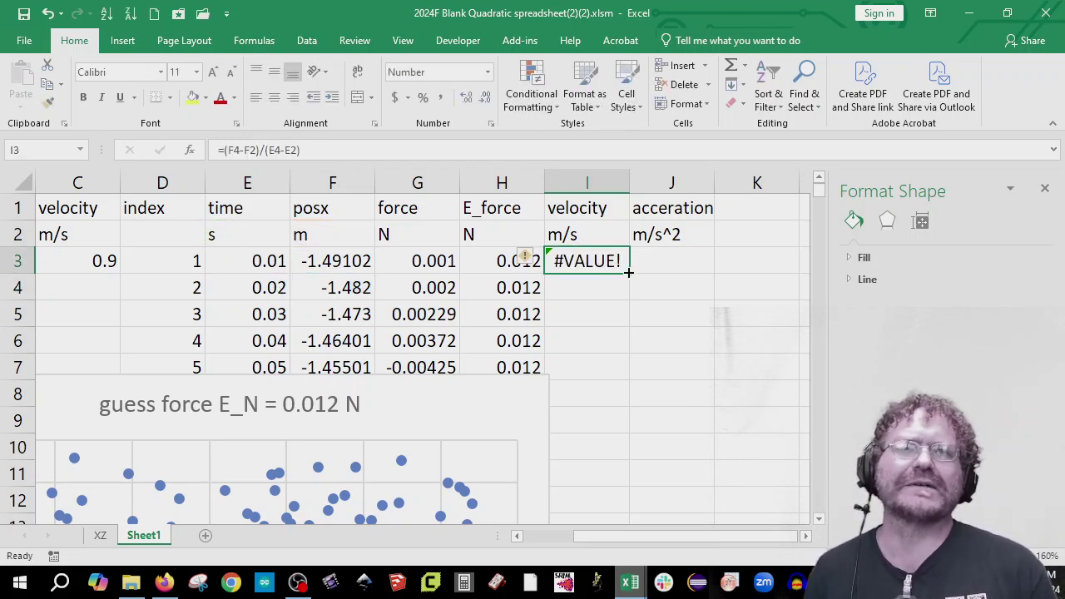
pyautogui.doubleClick(628, 272)
pyautogui.click(597, 260)
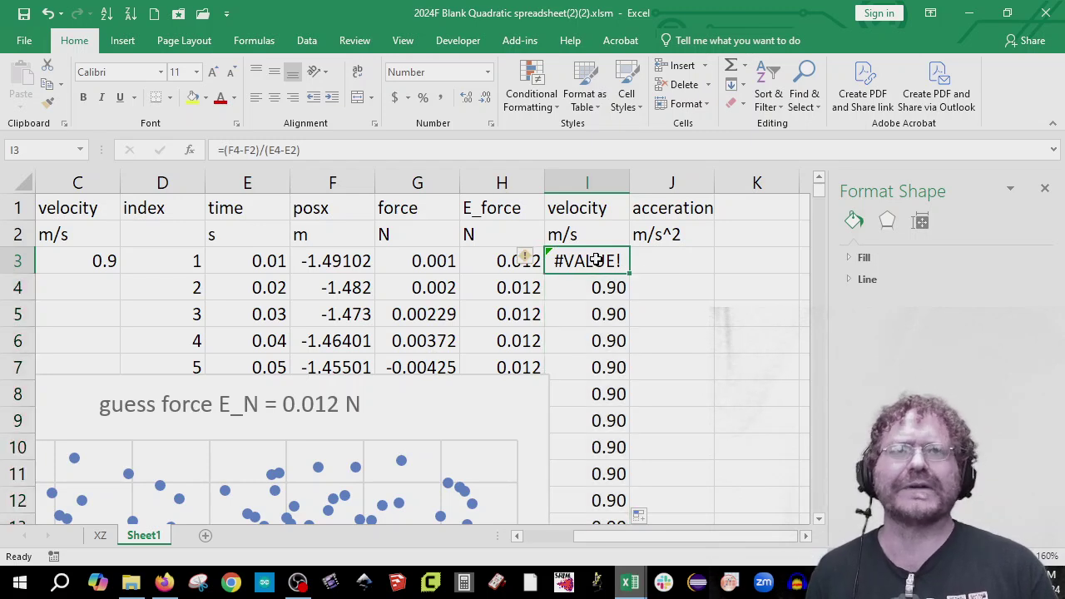
pyautogui.press('Delete')
pyautogui.press('Down')
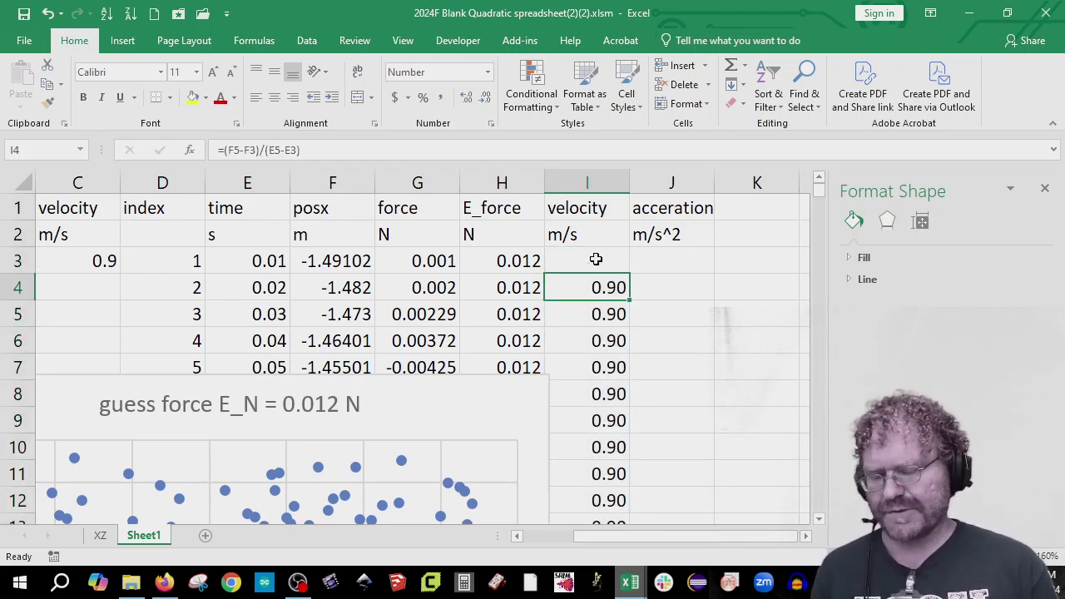
# - Check the formula in the last velocity cell, I602, and clear that cell because it references the empty row 603
pyautogui.hotkey('ctrl', 'shift', 'Down')
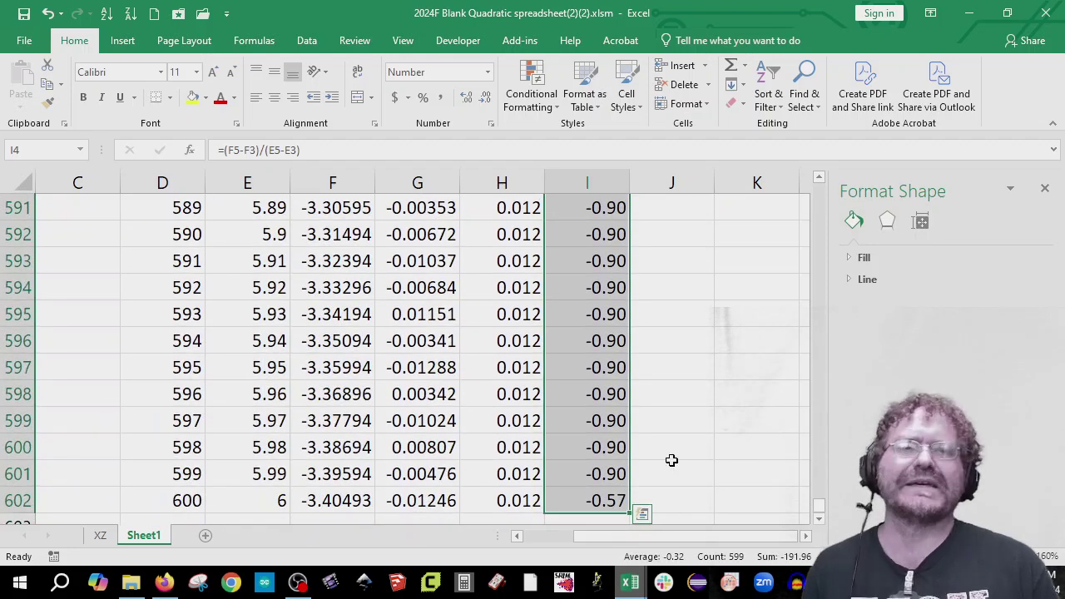
pyautogui.click(597, 499)
pyautogui.scroll(-2, 682, 409)
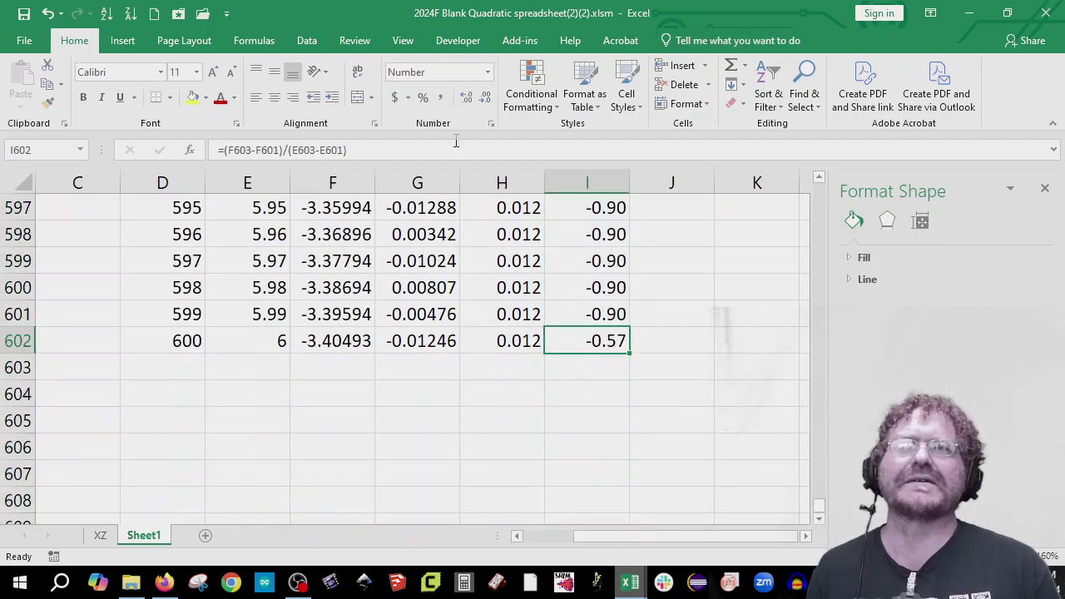
pyautogui.click(462, 146)
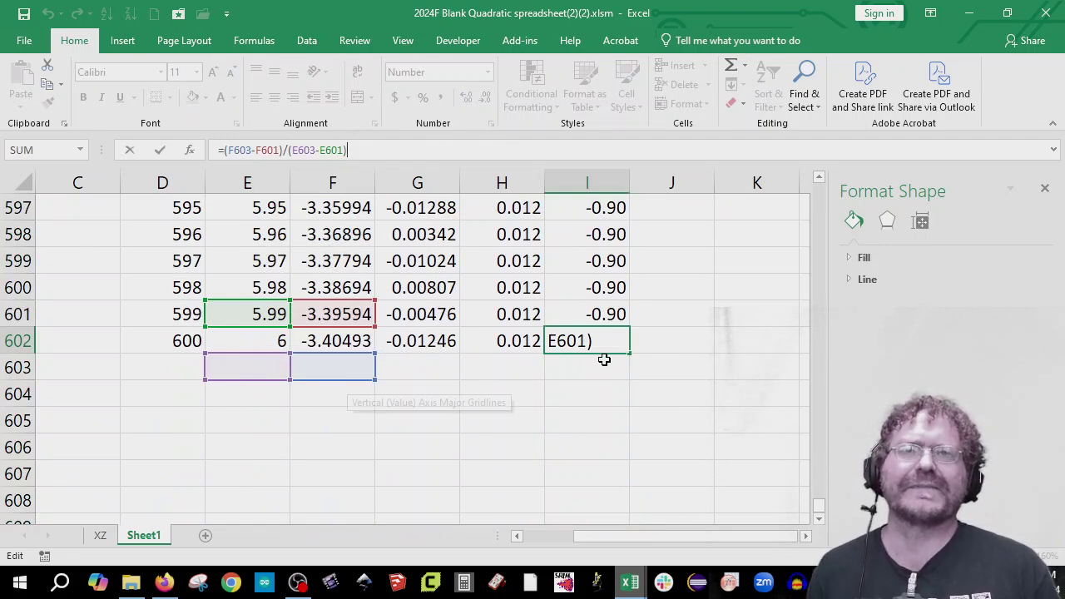
pyautogui.click(642, 349)
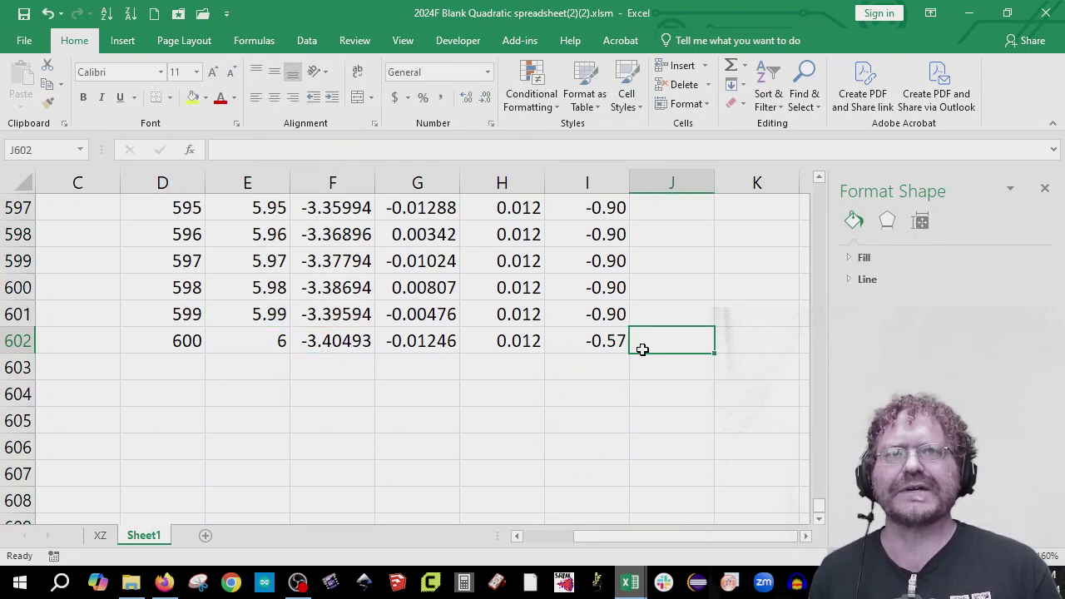
pyautogui.click(614, 340)
pyautogui.press('Delete')
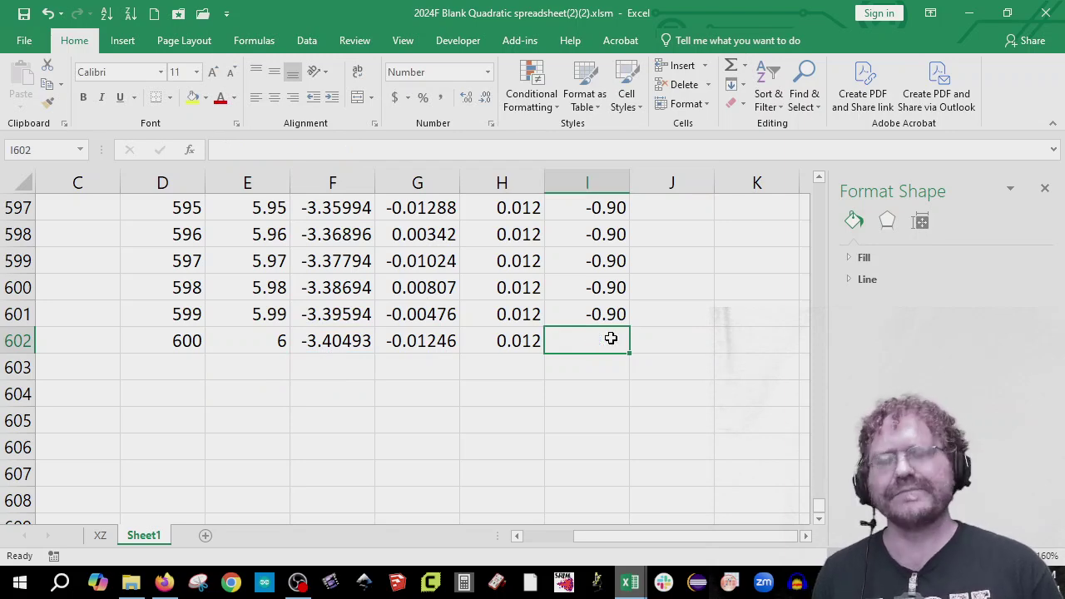
# - Enter the central-difference acceleration formula =(I4-I2)/(E4-E2) in J3
pyautogui.press('Up')
pyautogui.hotkey('ctrl', 'shift', 'Up')
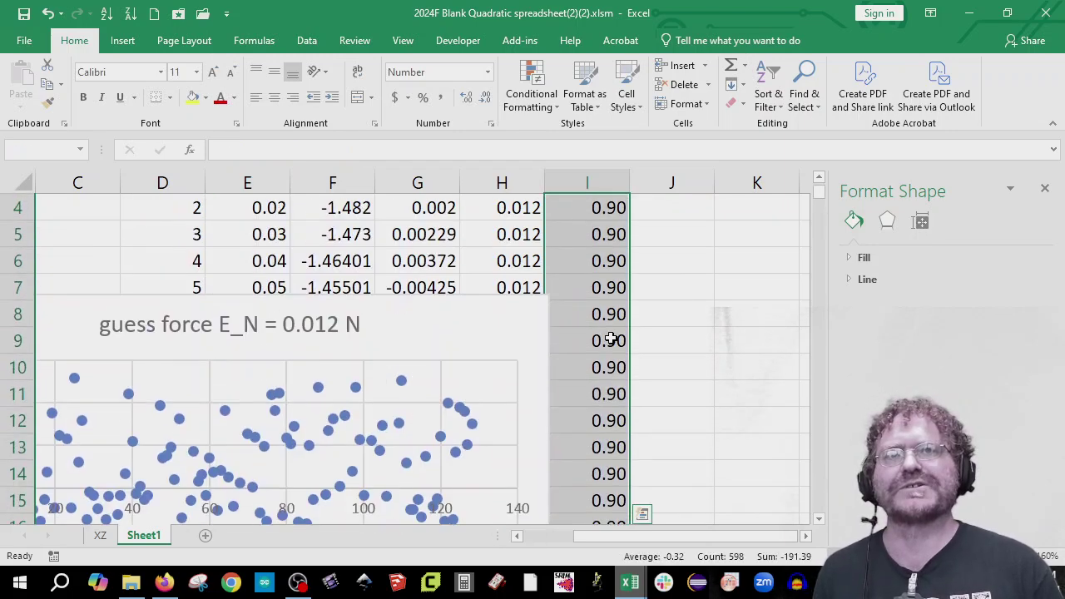
pyautogui.scroll(1, 663, 333)
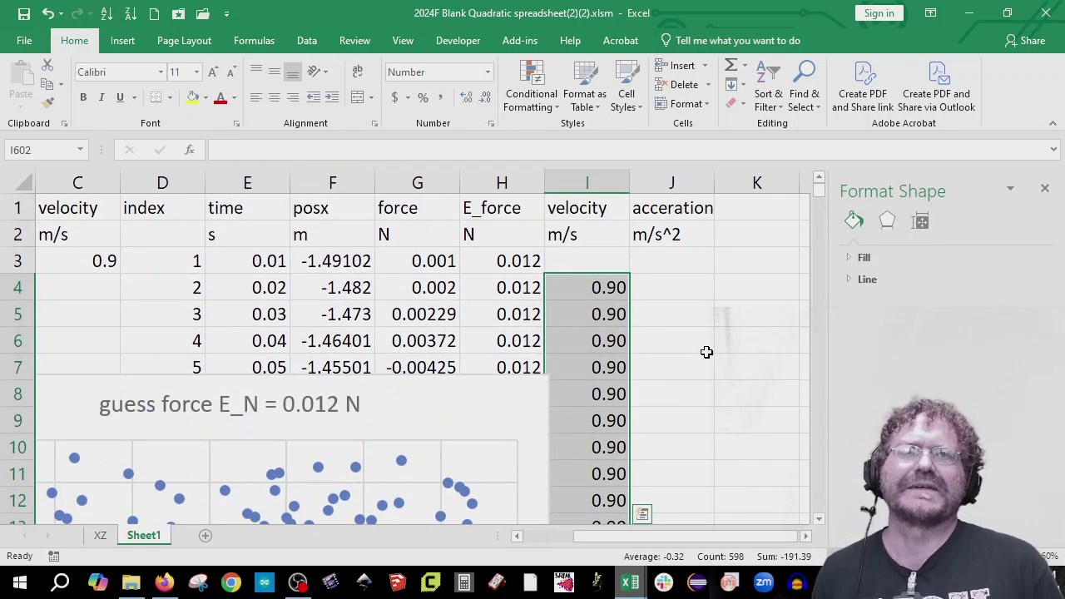
pyautogui.click(688, 261)
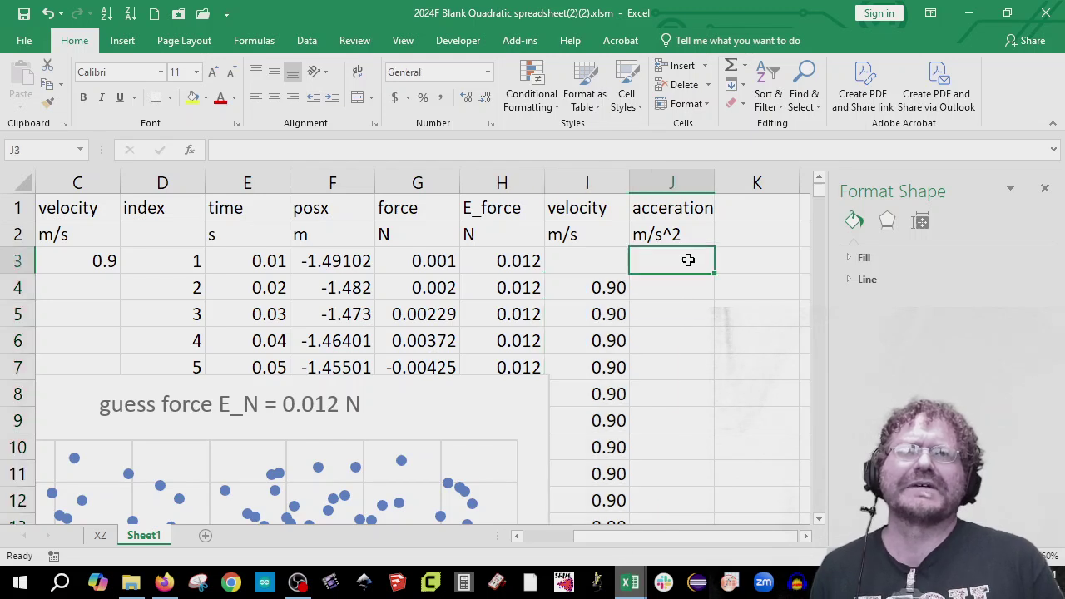
pyautogui.write('=')
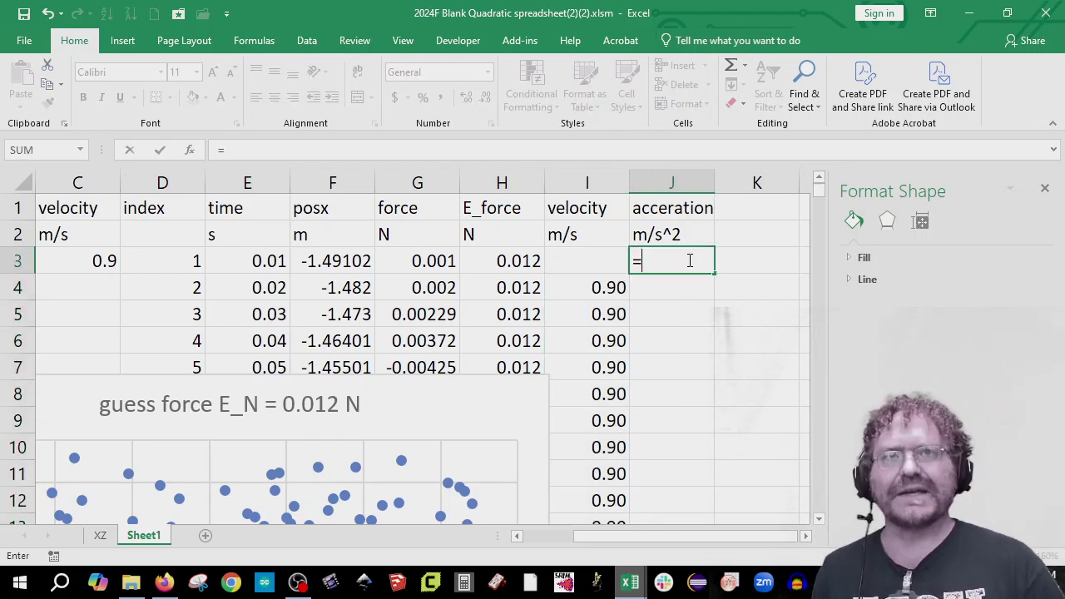
pyautogui.write('(')
pyautogui.press('Left')
pyautogui.press('Down')
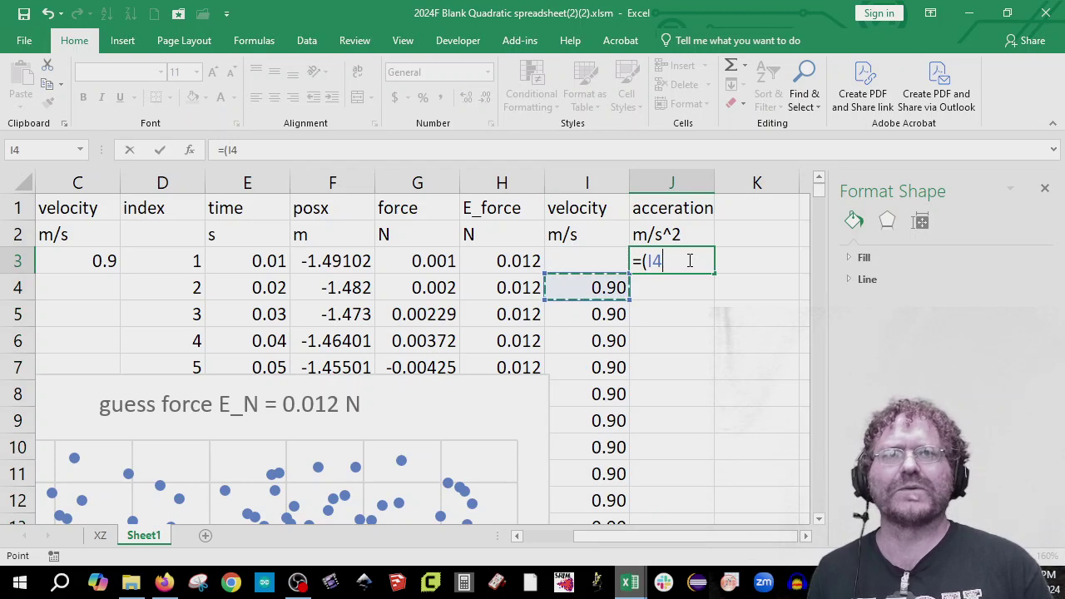
pyautogui.write('-')
pyautogui.press('Left')
pyautogui.press('Up')
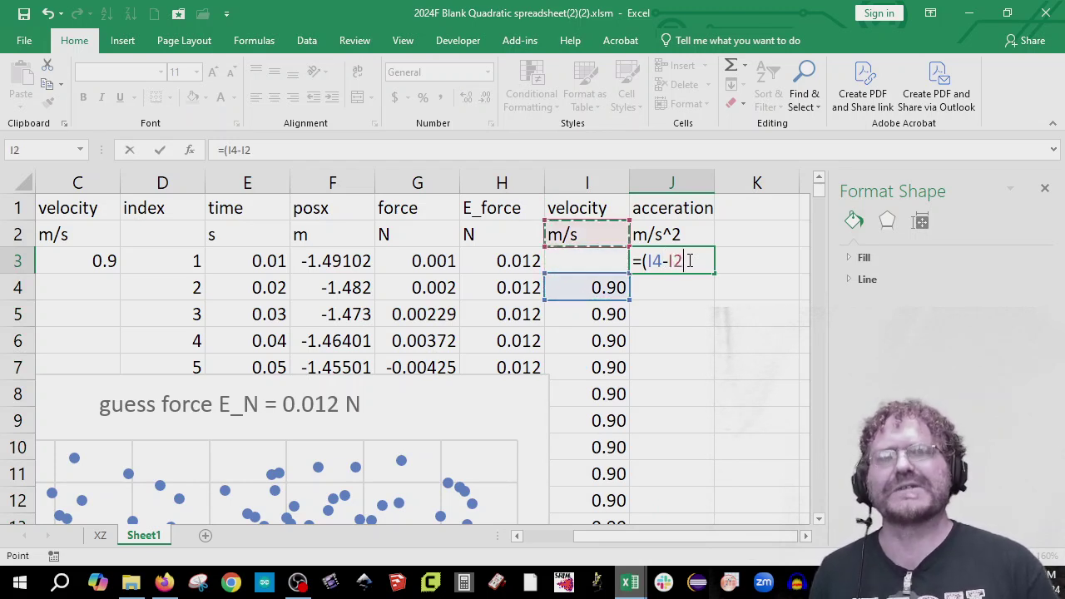
pyautogui.write(')')
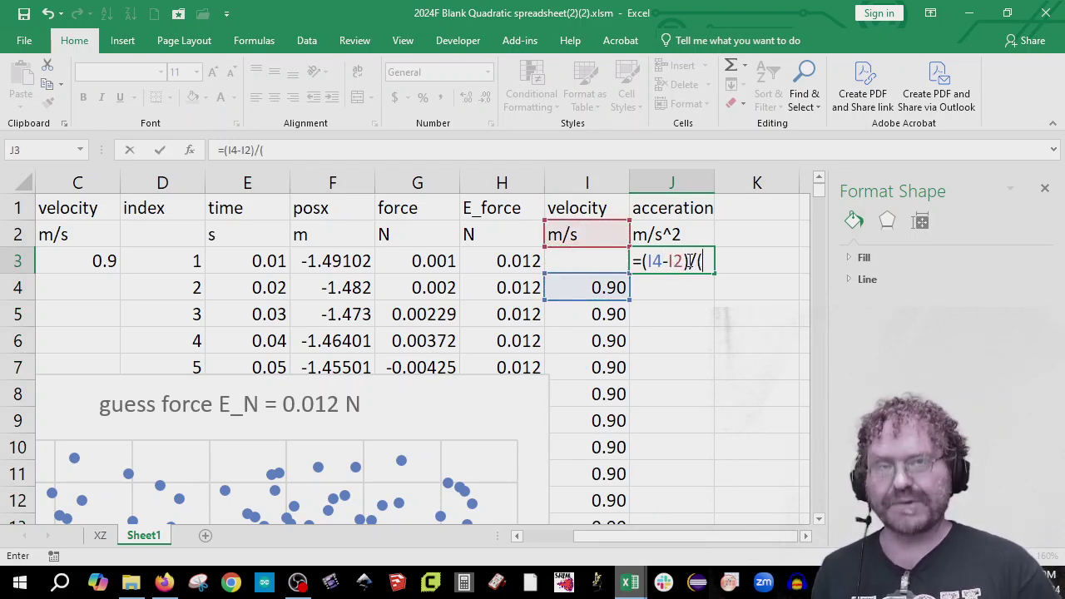
pyautogui.write('/(')
pyautogui.press('Left')
pyautogui.press('Left')
pyautogui.press('Left')
pyautogui.press('Left')
pyautogui.press('Left')
pyautogui.press('Down')
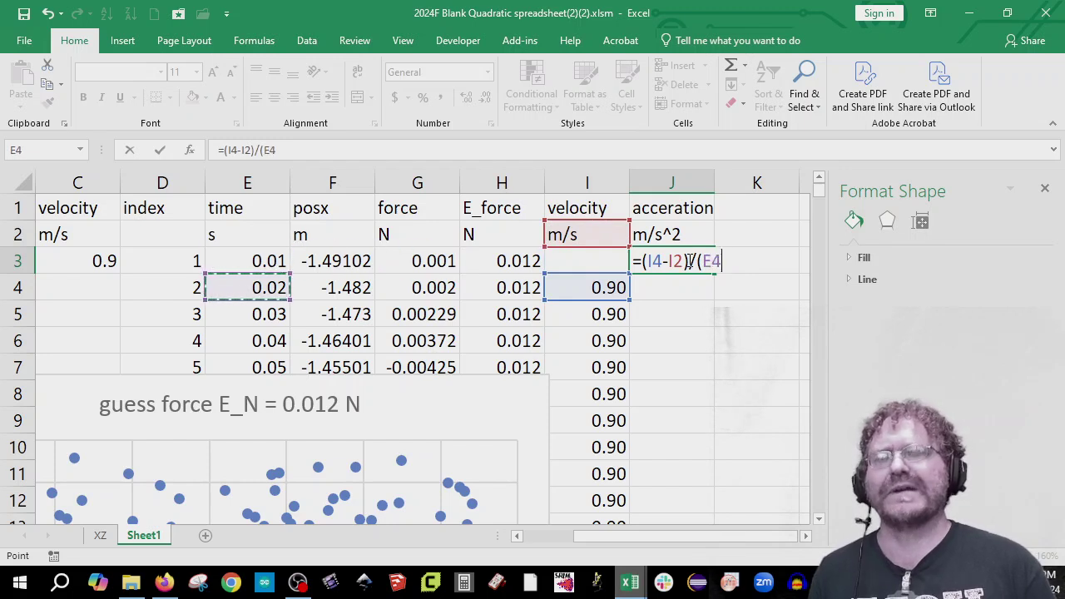
pyautogui.write('-')
pyautogui.press('Left')
pyautogui.press('Left')
pyautogui.press('Left')
pyautogui.press('Left')
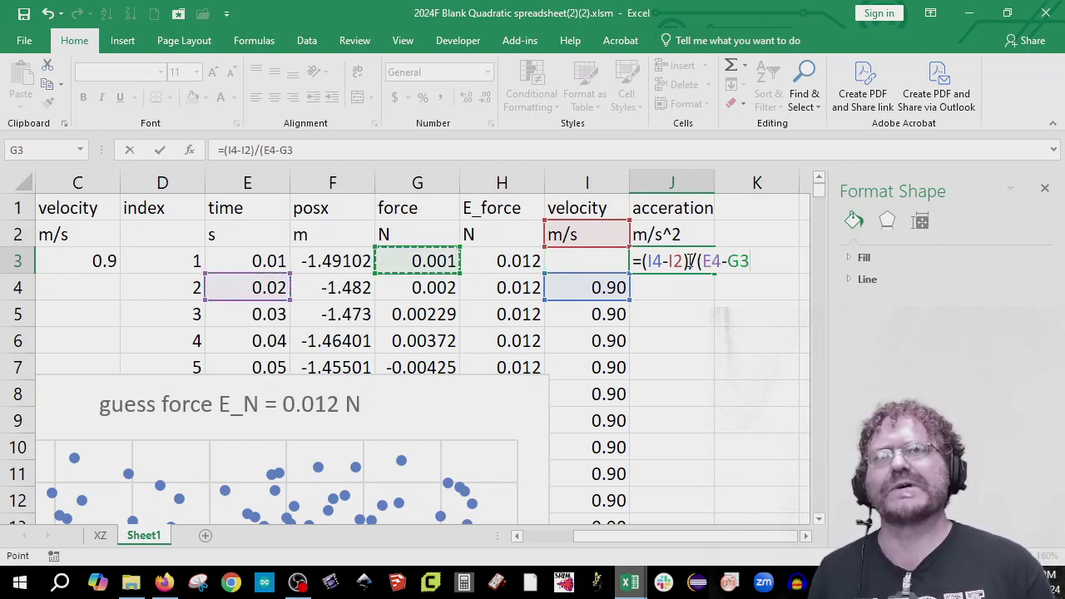
pyautogui.press('Up')
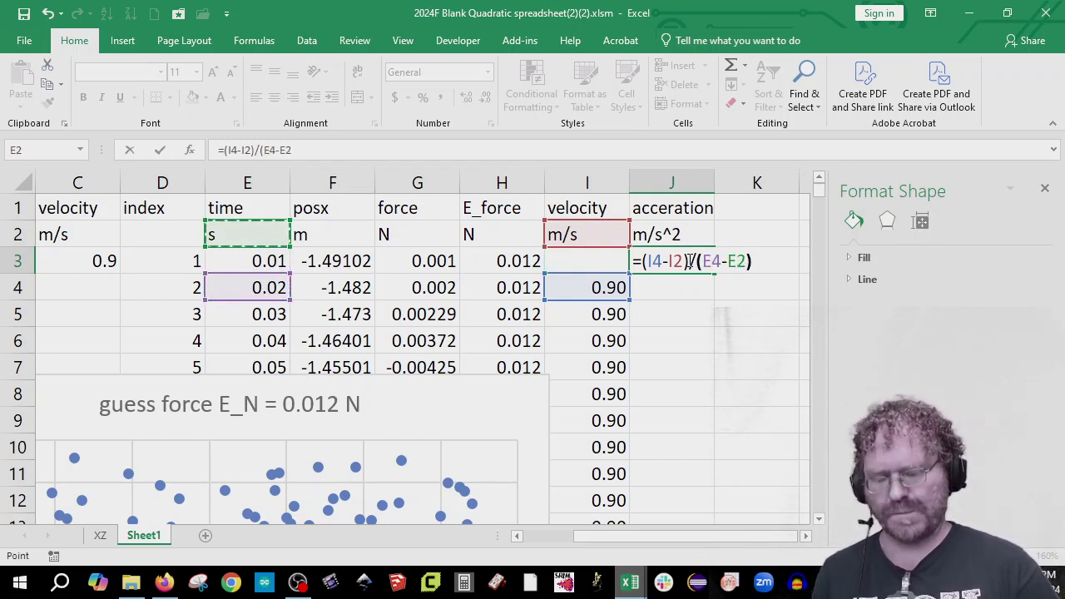
pyautogui.write(')')
pyautogui.press('Return')
# - Fill the J3 acceleration formula down the acceleration column and clear the invalid first two entries, J3 and J4
pyautogui.press('Up')
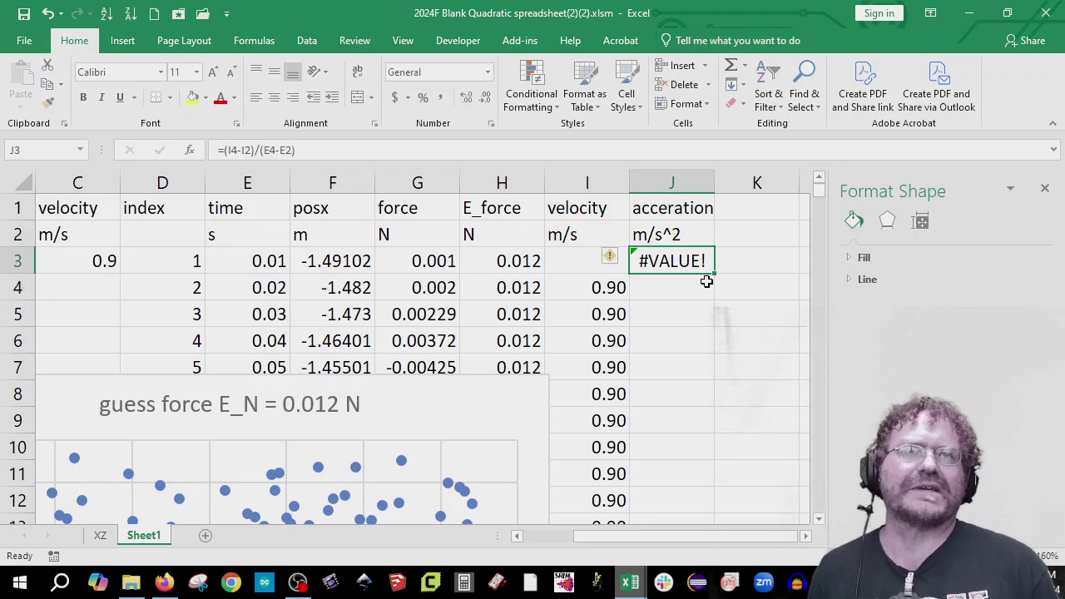
pyautogui.doubleClick(716, 273)
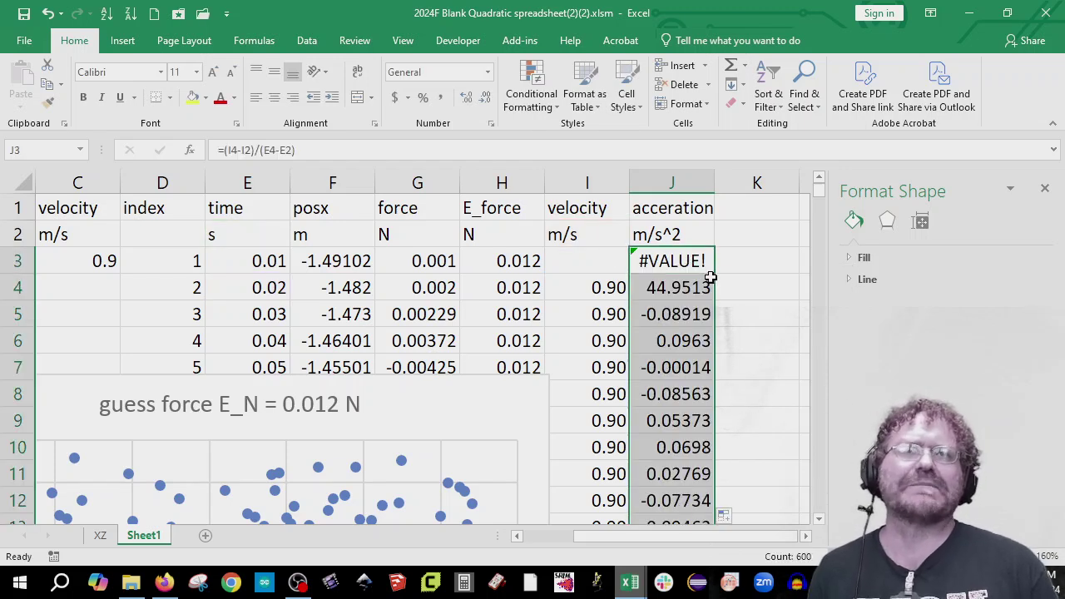
pyautogui.moveTo(687, 288); pyautogui.dragTo(697, 261)
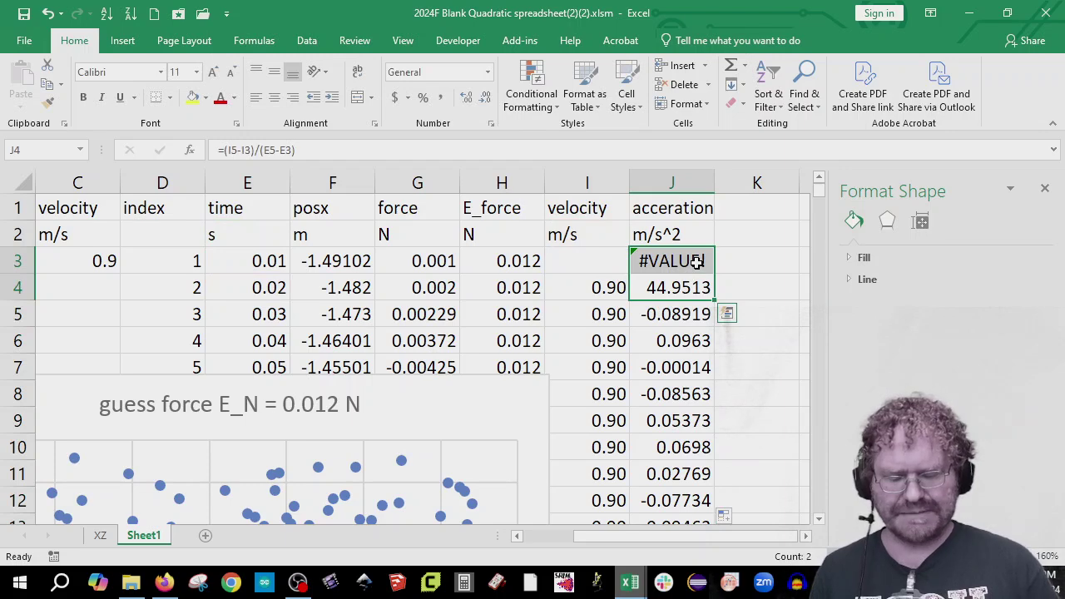
pyautogui.press('Delete')
# - Clear the last two acceleration entries, J601 and J602, and select the remaining accelerations from J600 up to J5
pyautogui.hotkey('ctrl', 'shift', 'Down')
pyautogui.hotkey('ctrl', 'shift', 'Down')
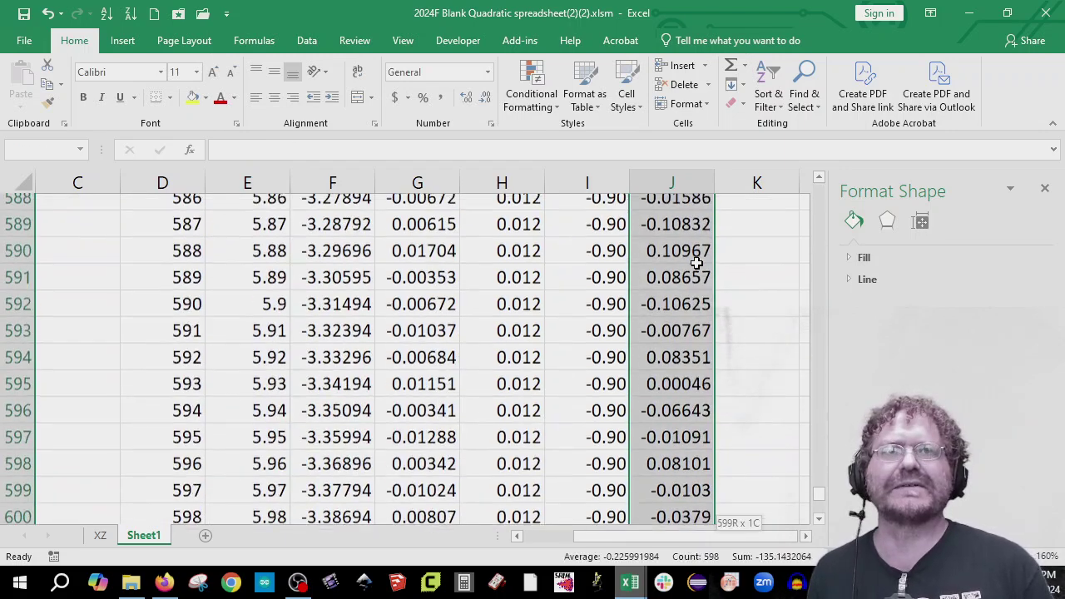
pyautogui.moveTo(687, 471); pyautogui.dragTo(673, 501)
pyautogui.press('Delete')
pyautogui.click(680, 447)
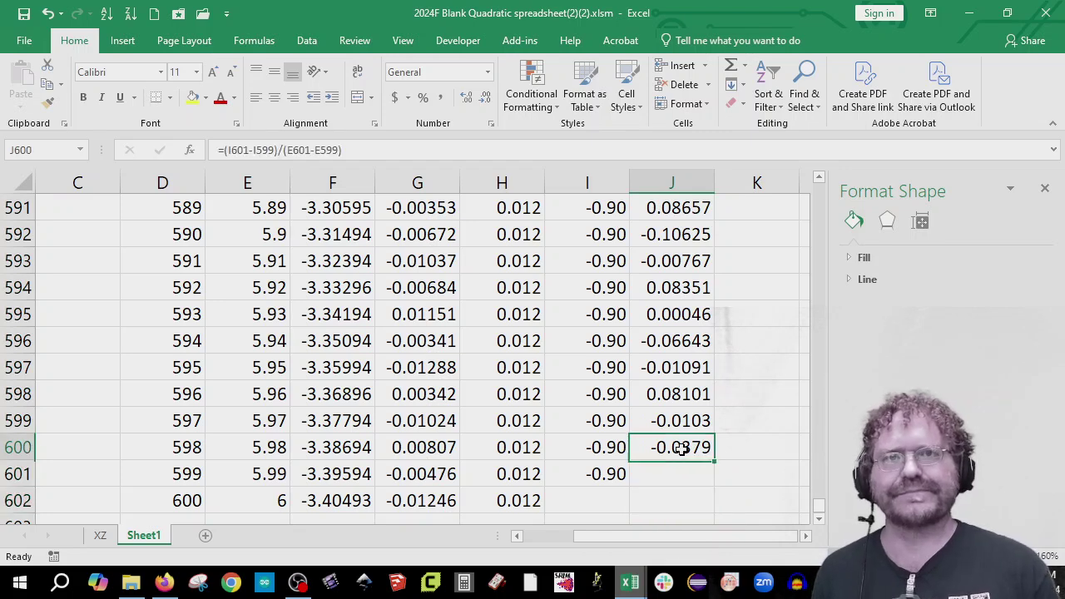
pyautogui.hotkey('ctrl', 'shift', 'Up')
pyautogui.scroll(2, 680, 446)
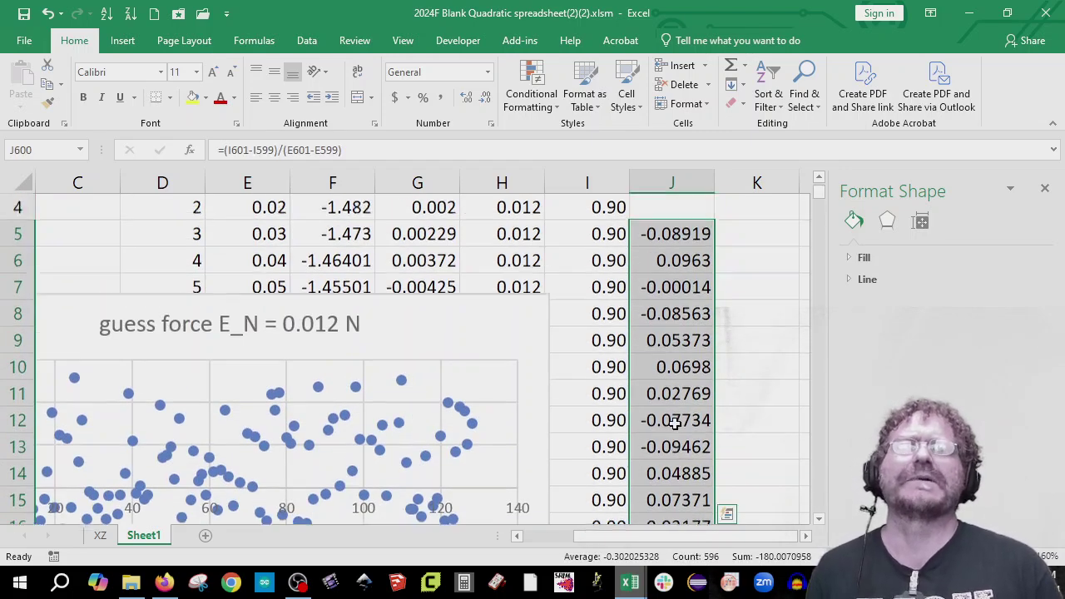
# - Duplicate the force noise chart and place the copy so that it starts around row 10, beside the original chart's title
pyautogui.click(379, 408)
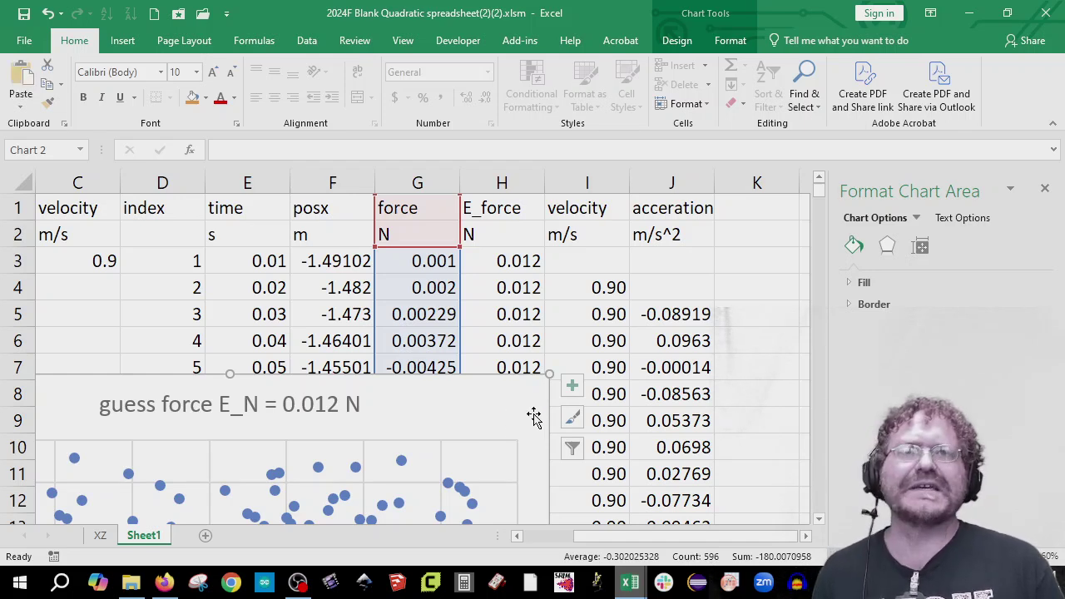
pyautogui.click(504, 343)
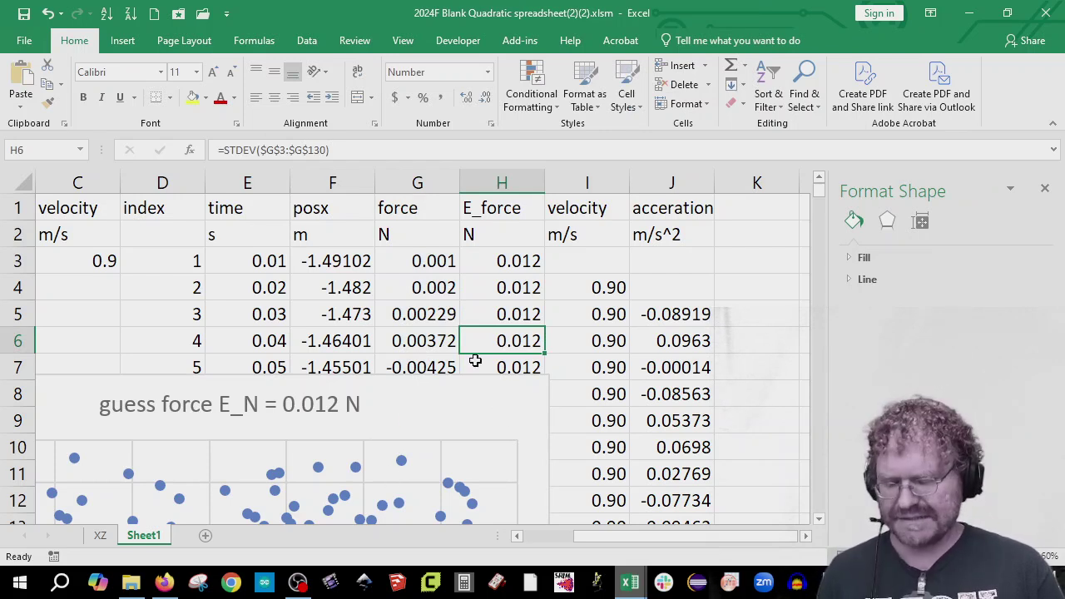
pyautogui.hotkey('ctrl', 'v')
pyautogui.moveTo(546, 368); pyautogui.dragTo(321, 466)
# - Replace "force E_N" in the copied chart's title with "acceration error"
pyautogui.click(499, 470)
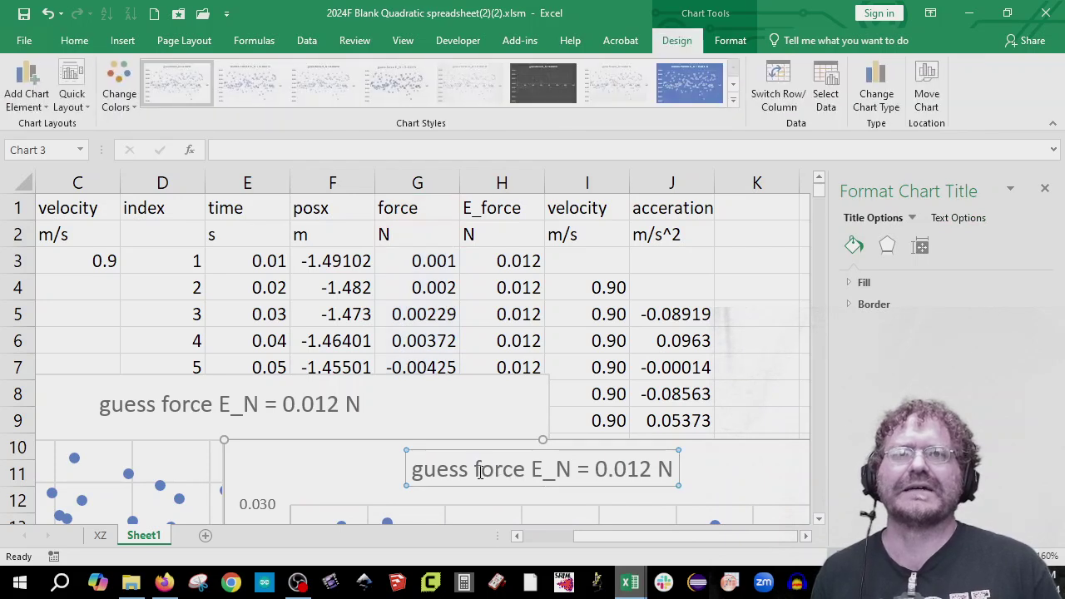
pyautogui.moveTo(479, 471); pyautogui.dragTo(575, 470)
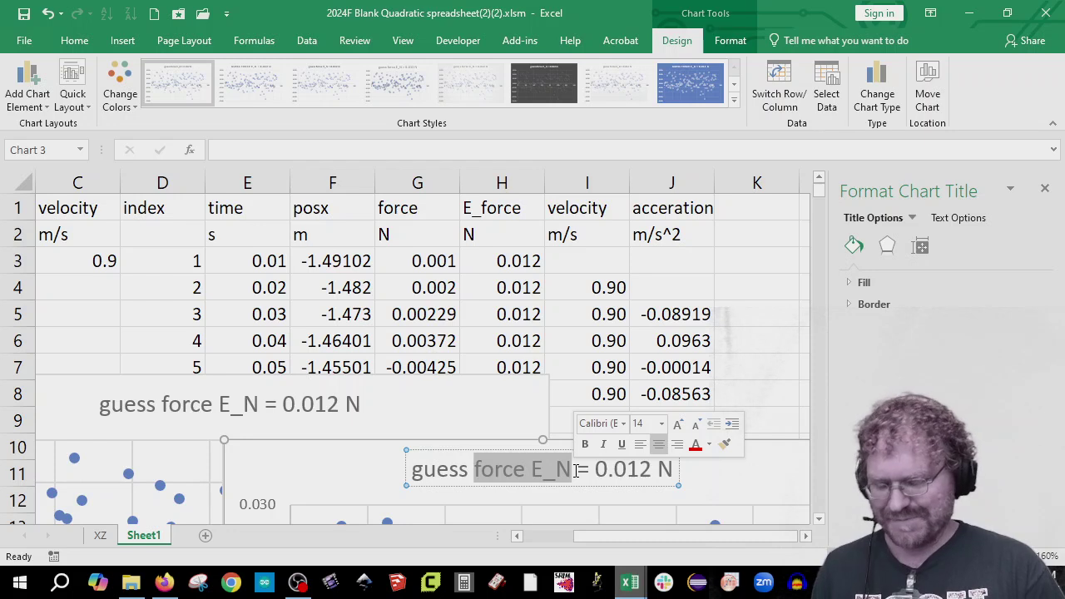
pyautogui.write('acc')
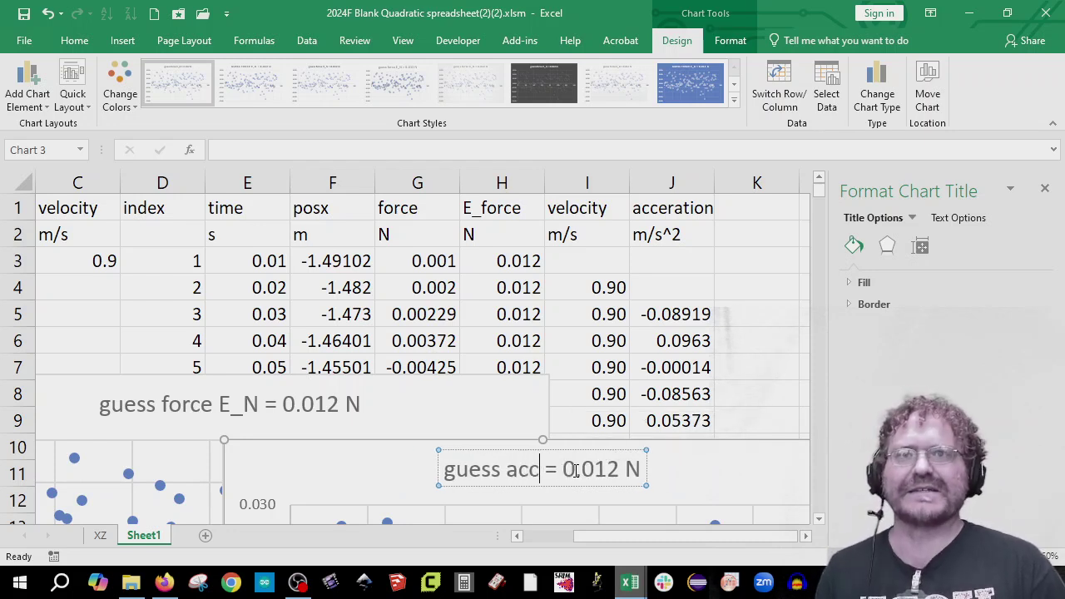
pyautogui.write('eration')
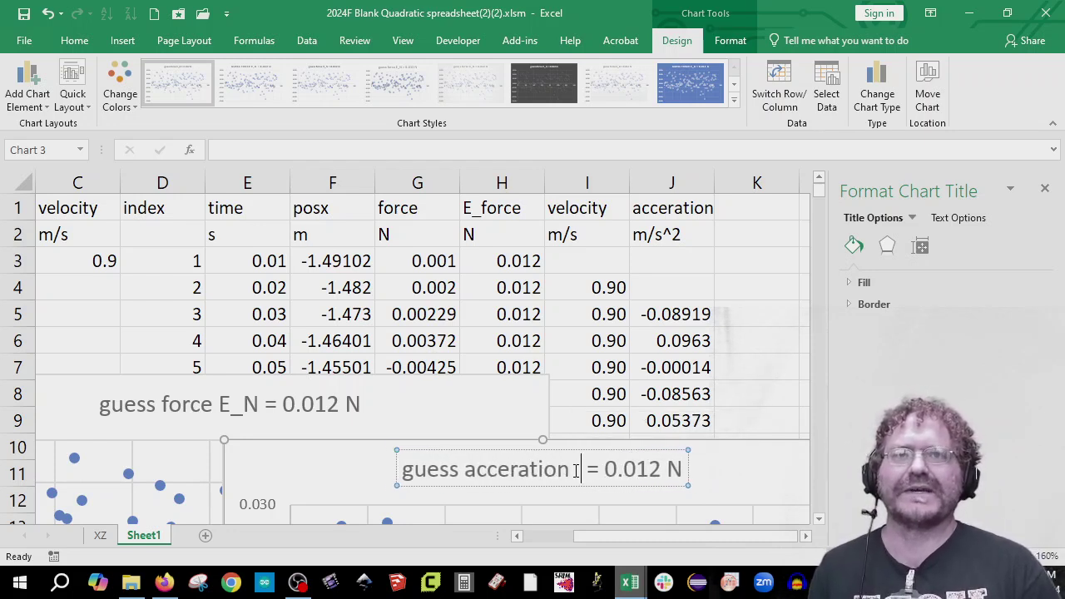
pyautogui.write(' error')
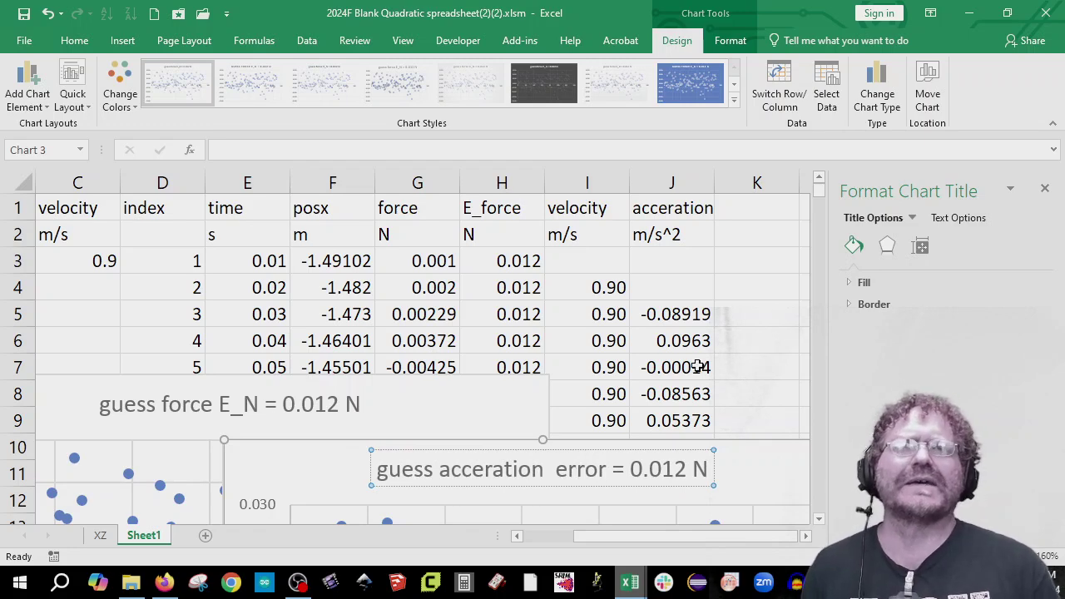
# - Repoint the copied chart's series to the acceleration column, with the name from J1:J2 and the values from J3:J130
pyautogui.click(637, 499)
pyautogui.scroll(-1, 642, 484)
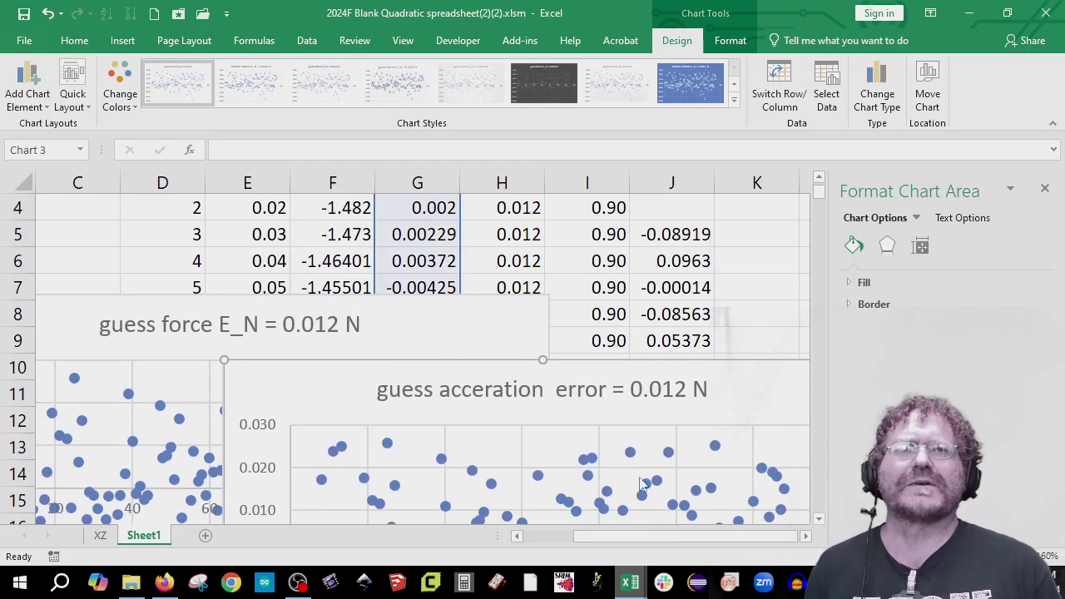
pyautogui.click(387, 442)
pyautogui.scroll(1, 762, 351)
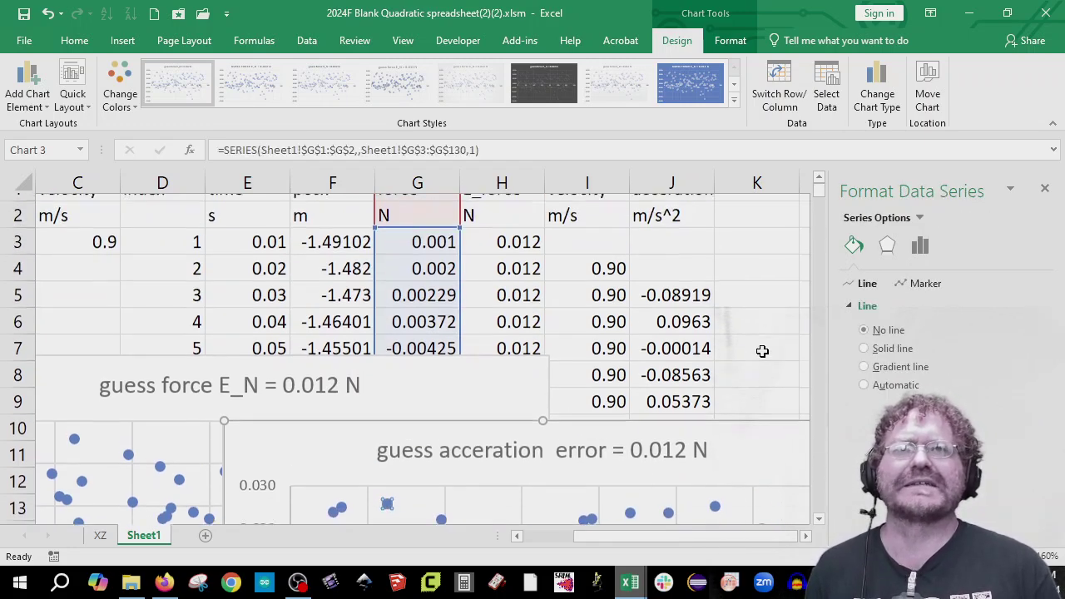
pyautogui.scroll(1, 762, 351)
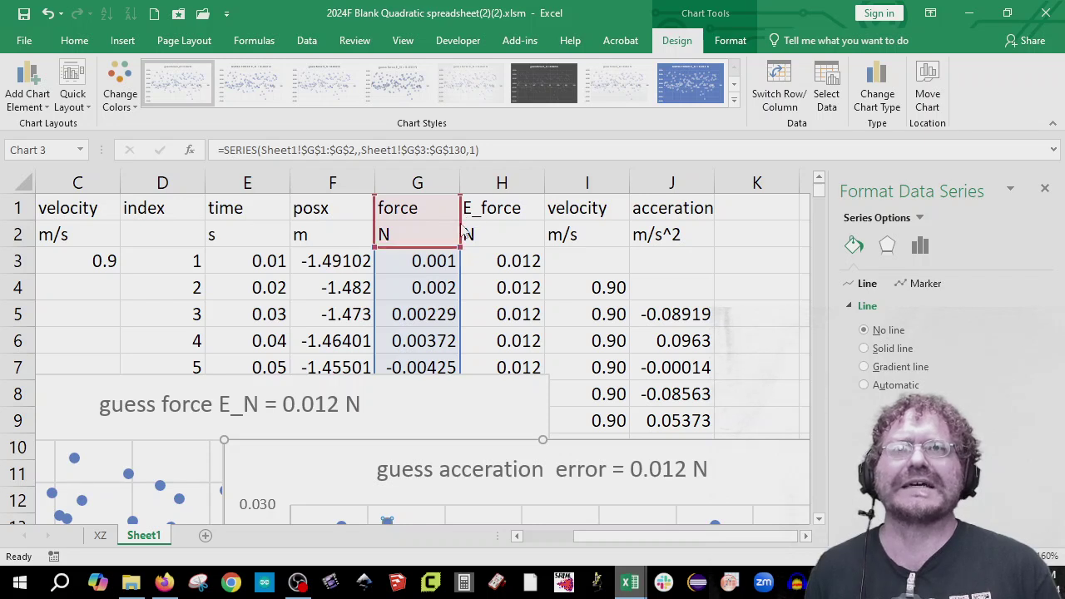
pyautogui.moveTo(464, 232); pyautogui.dragTo(715, 233)
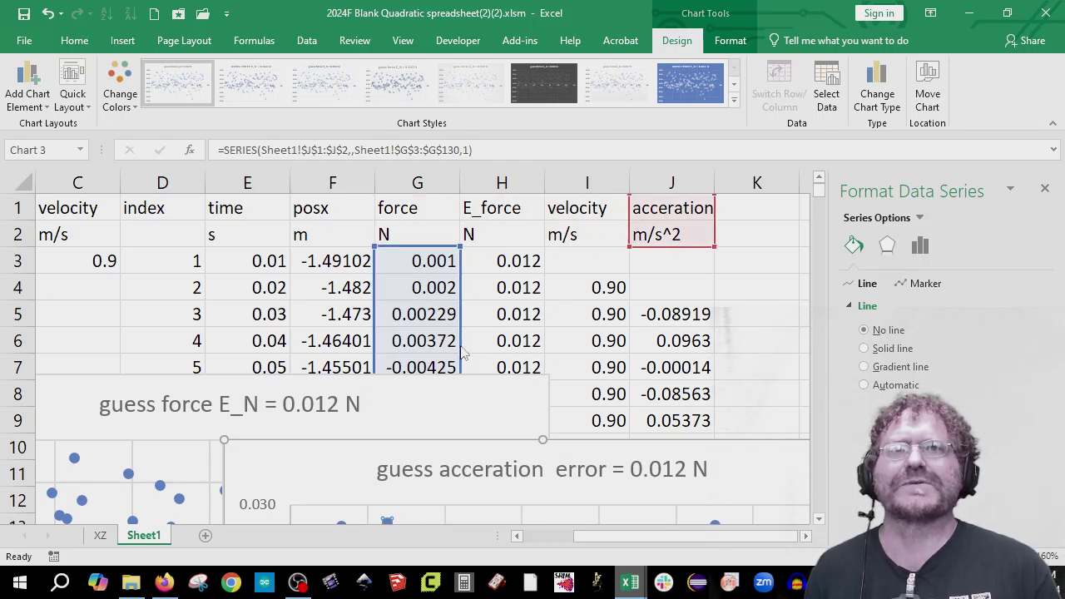
pyautogui.moveTo(463, 353); pyautogui.dragTo(673, 341)
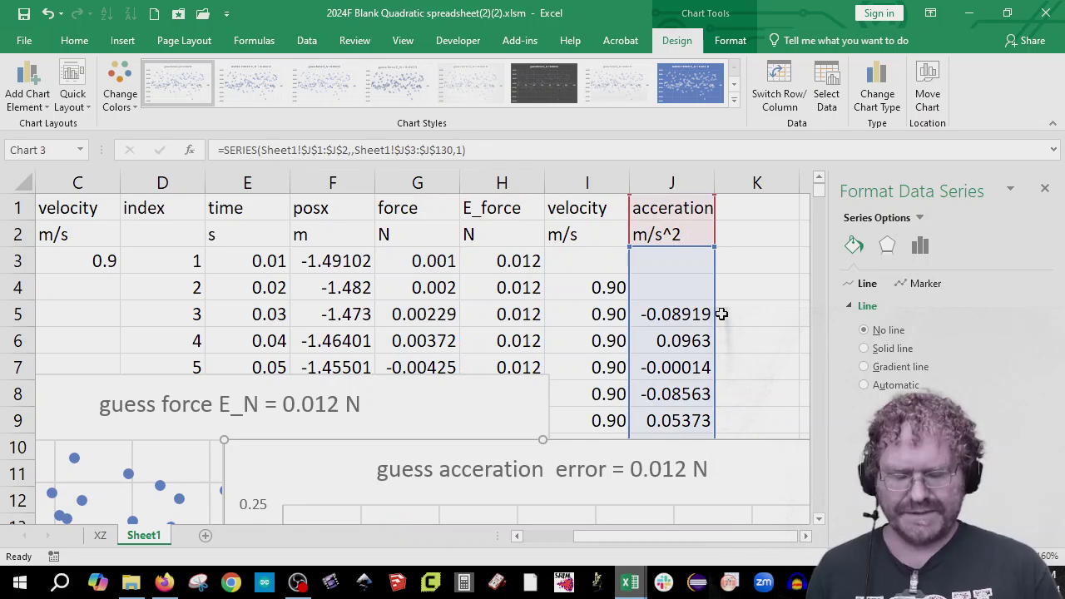
# - Examine the acceleration noise chart's scatter and change the guessed error in its title to 0.08 m/s^2
pyautogui.scroll(-1, 727, 467)
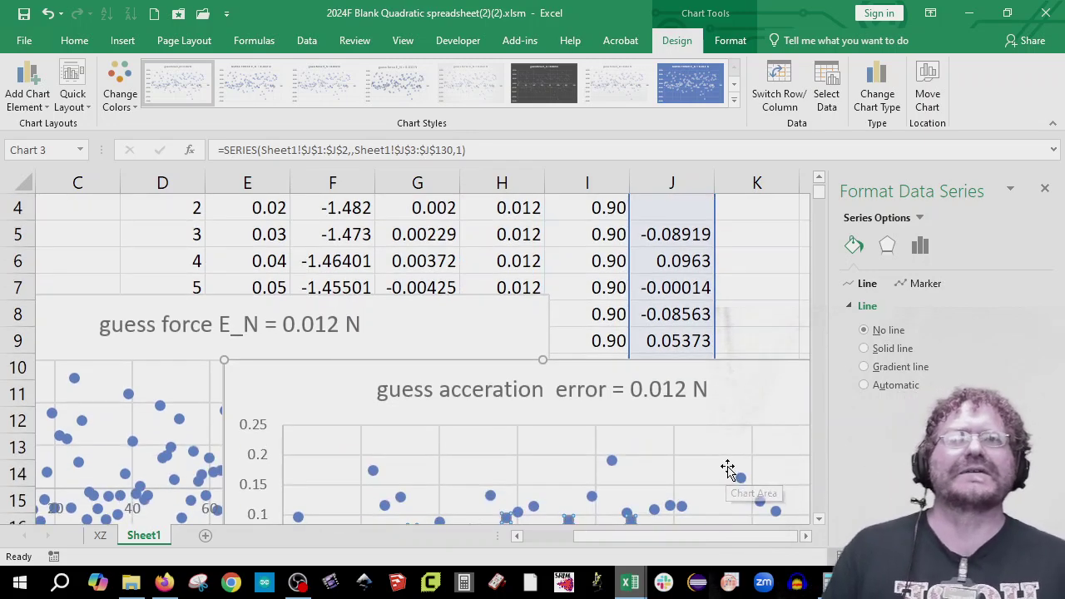
pyautogui.scroll(-3, 727, 468)
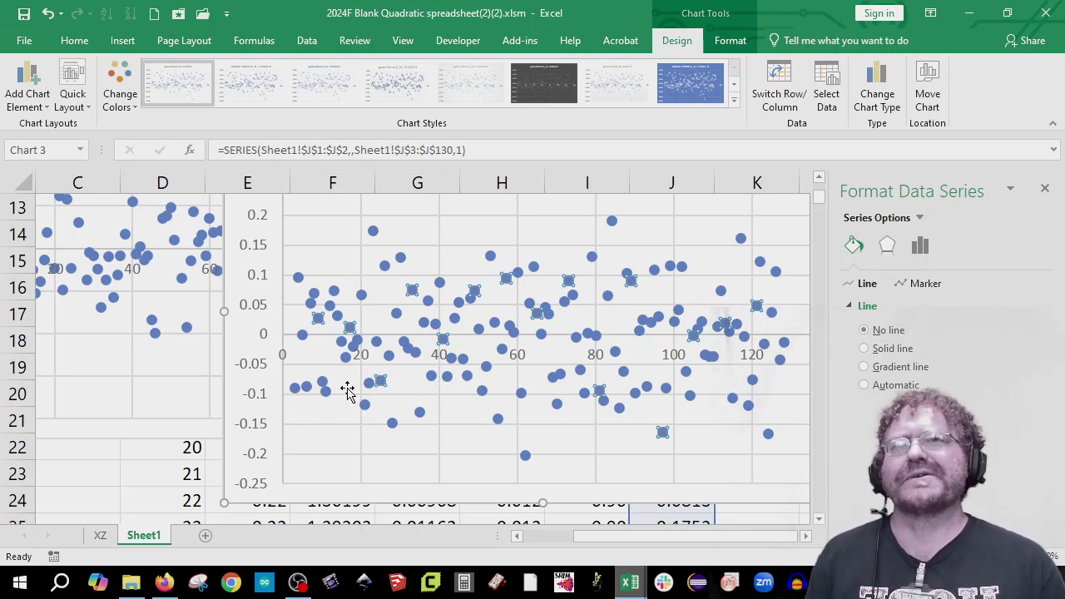
pyautogui.scroll(4, 672, 402)
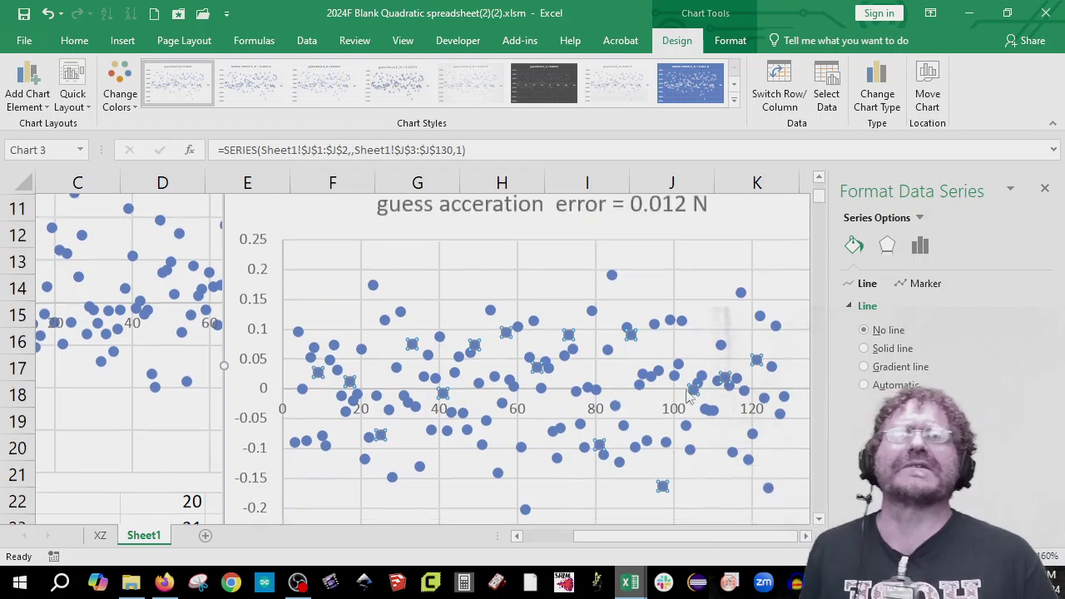
pyautogui.click(670, 468)
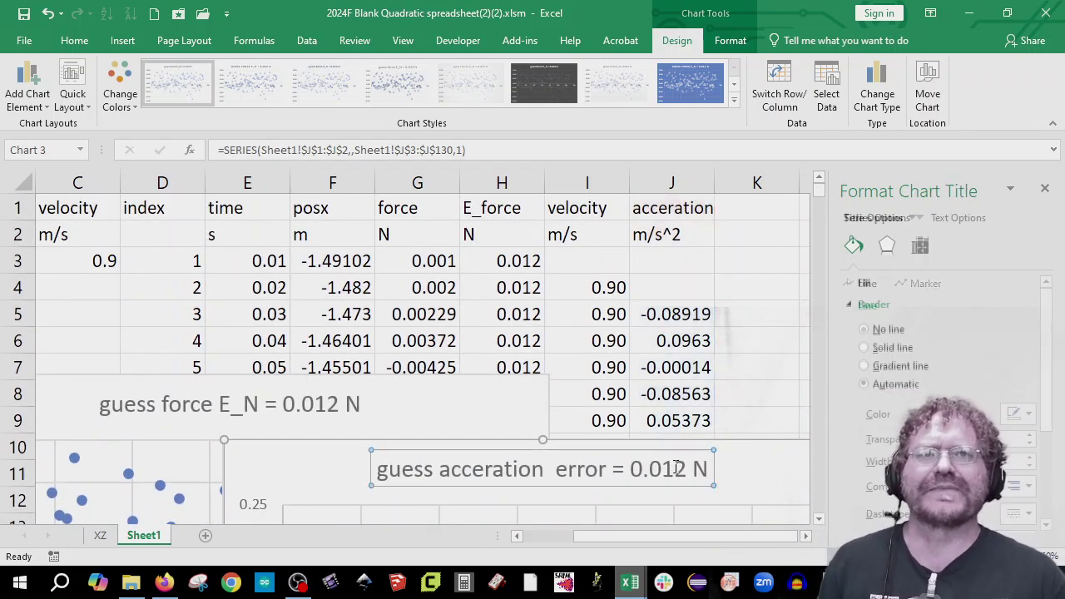
pyautogui.moveTo(653, 470); pyautogui.dragTo(695, 471)
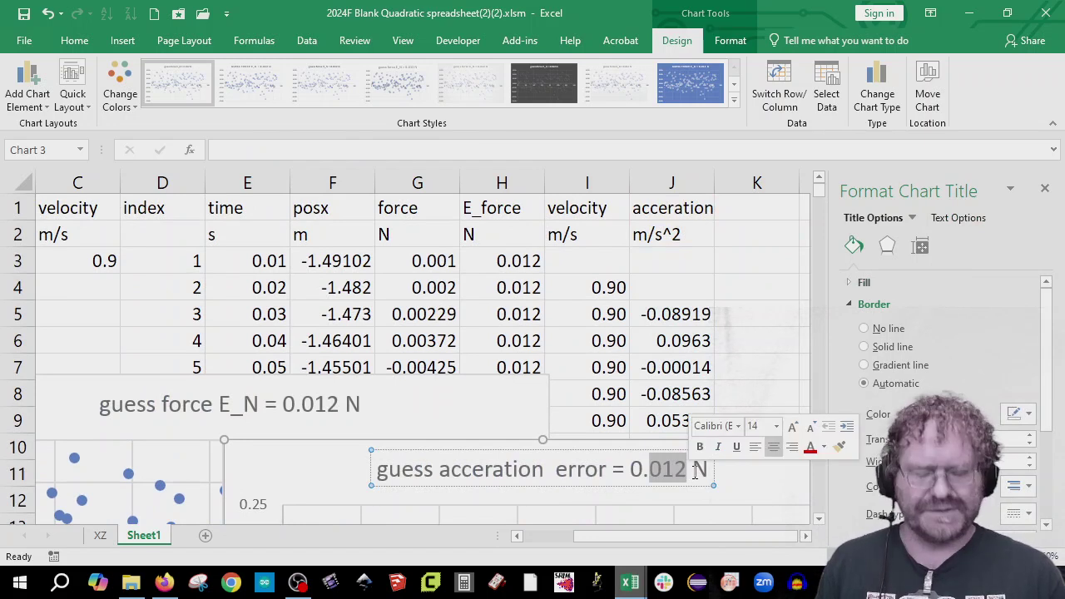
pyautogui.write('0')
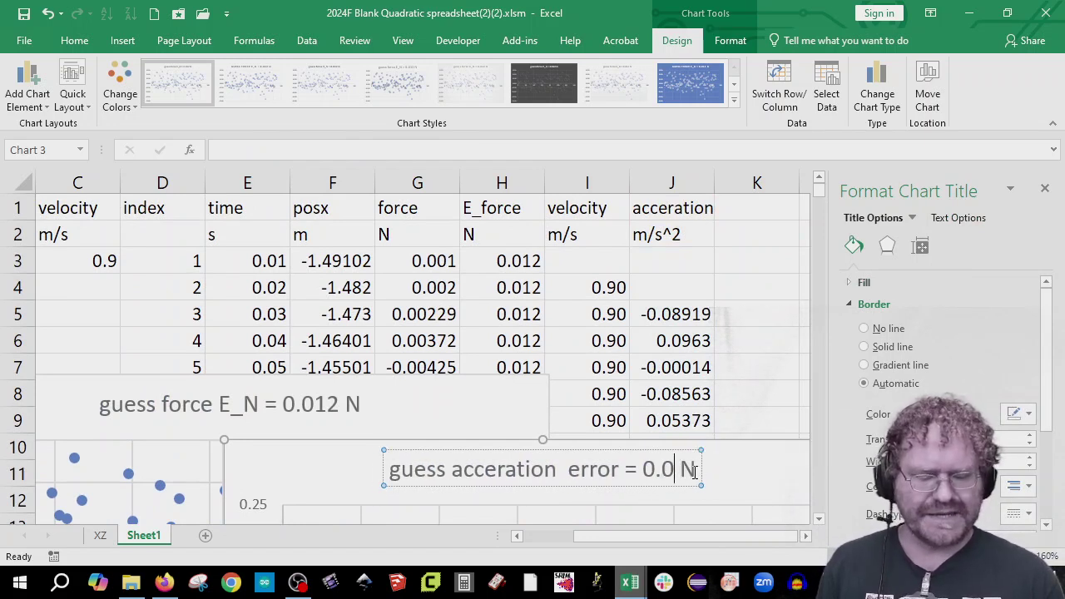
pyautogui.write('8 ')
pyautogui.write('m/s^')
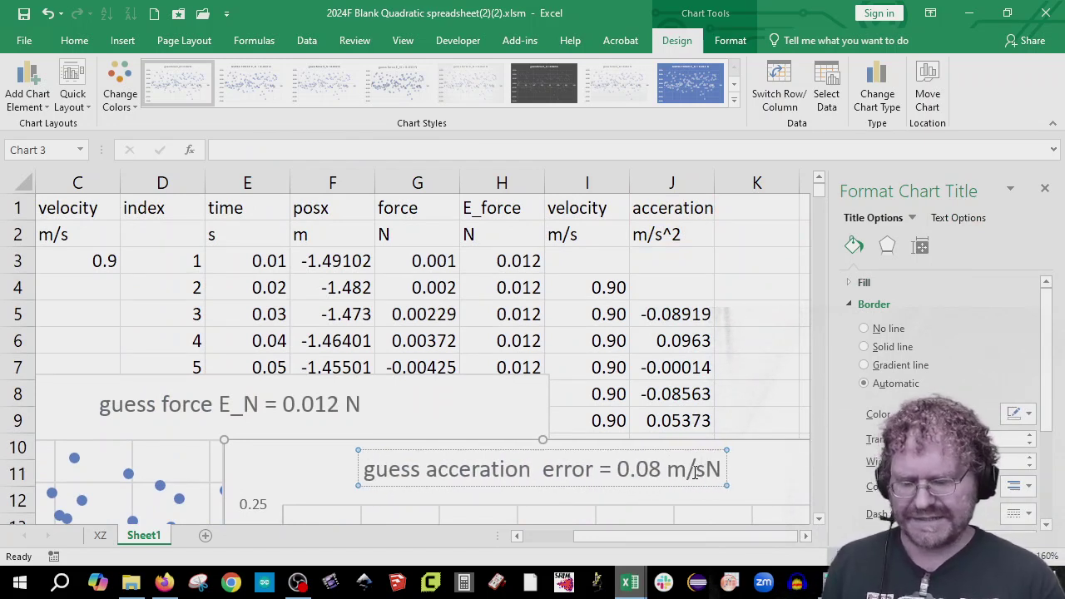
pyautogui.write('2')
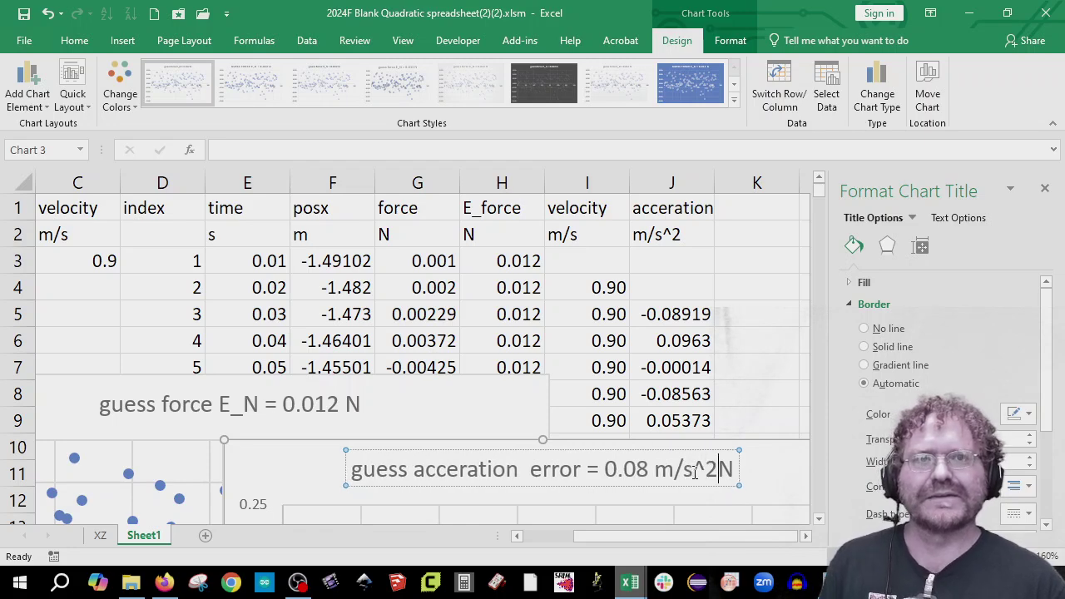
pyautogui.press('Delete')
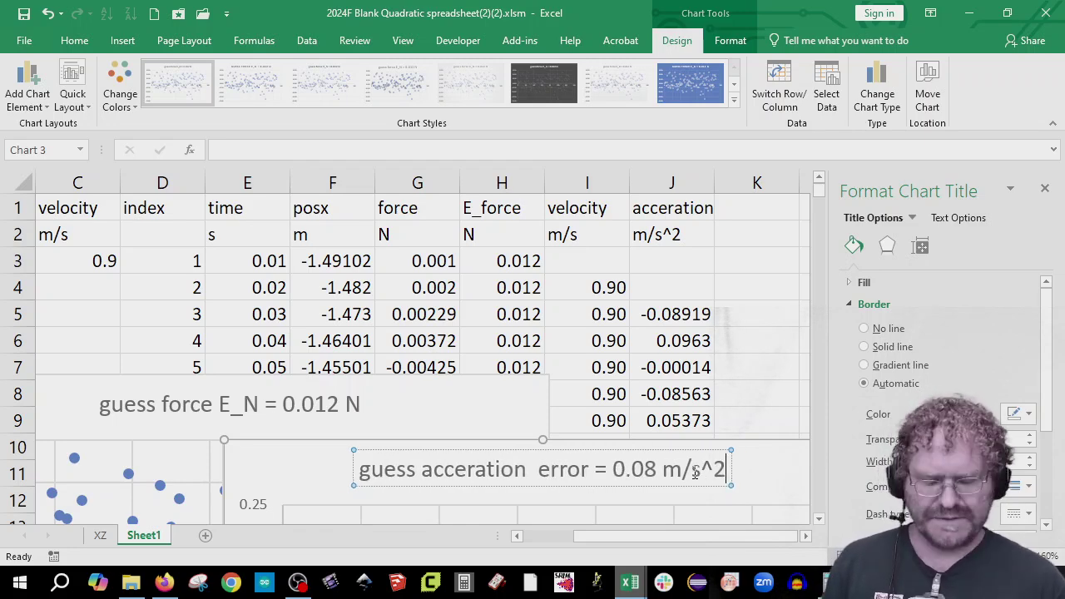
pyautogui.click(774, 318)
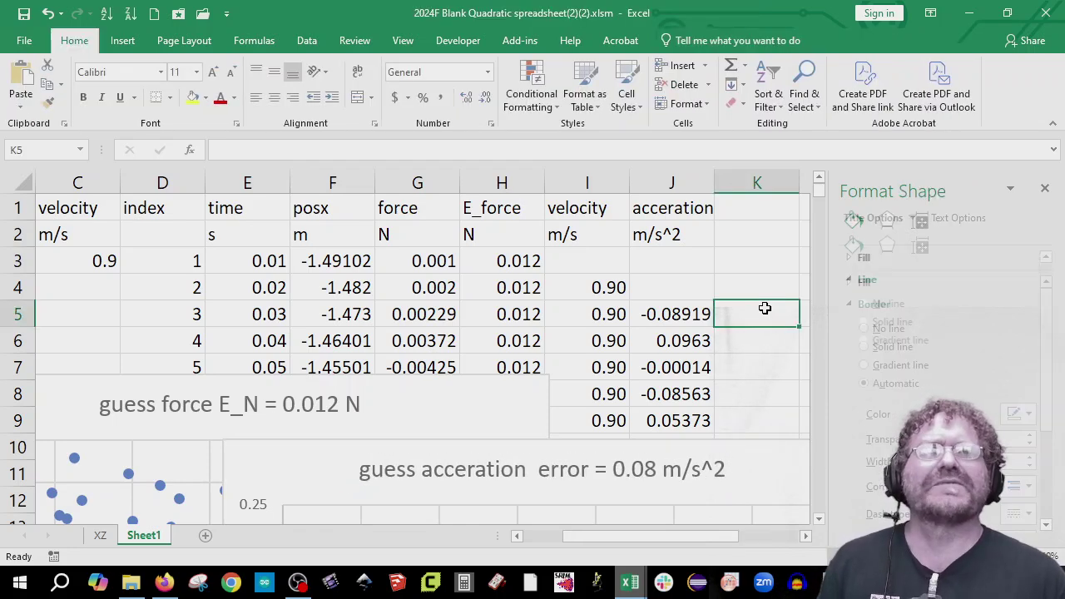
# - Head column K with "E_accelration" and copy the unit m/s^2 from J2 into K2
pyautogui.click(755, 209)
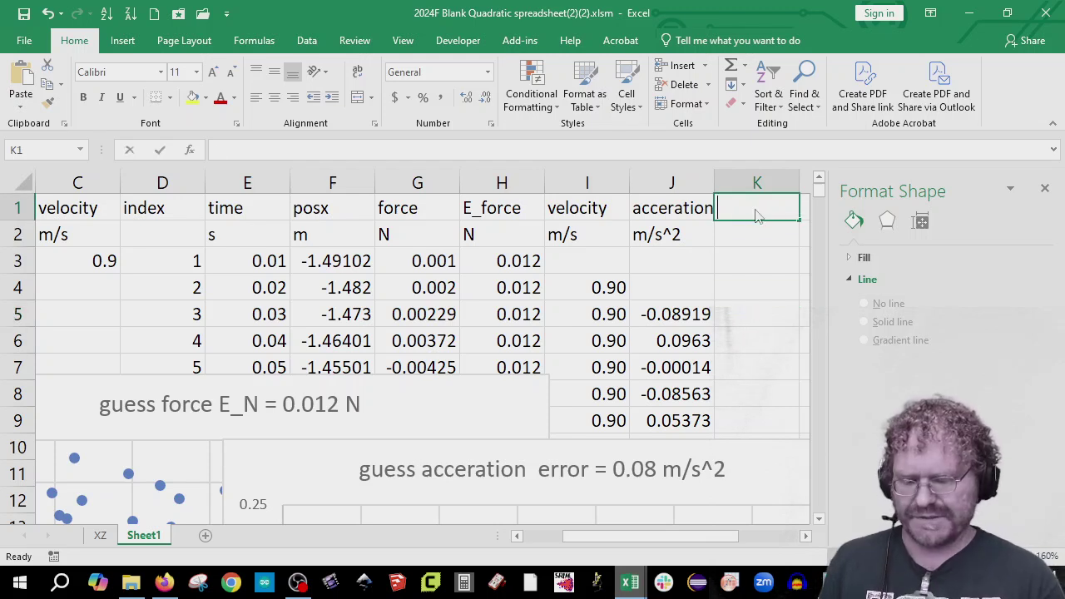
pyautogui.write('E_accelration')
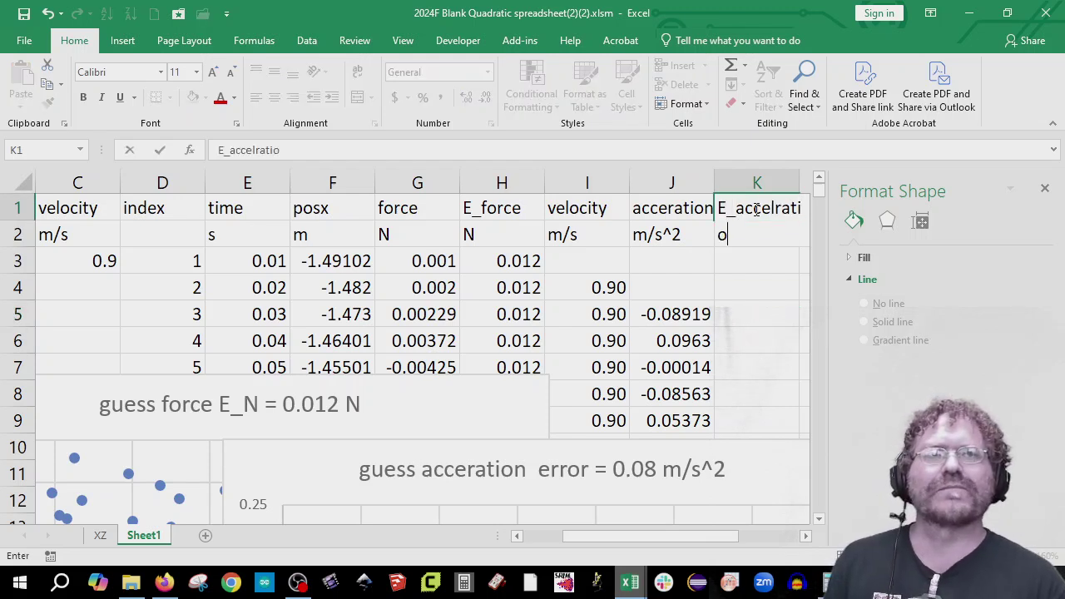
pyautogui.press('Return')
pyautogui.write('\\')
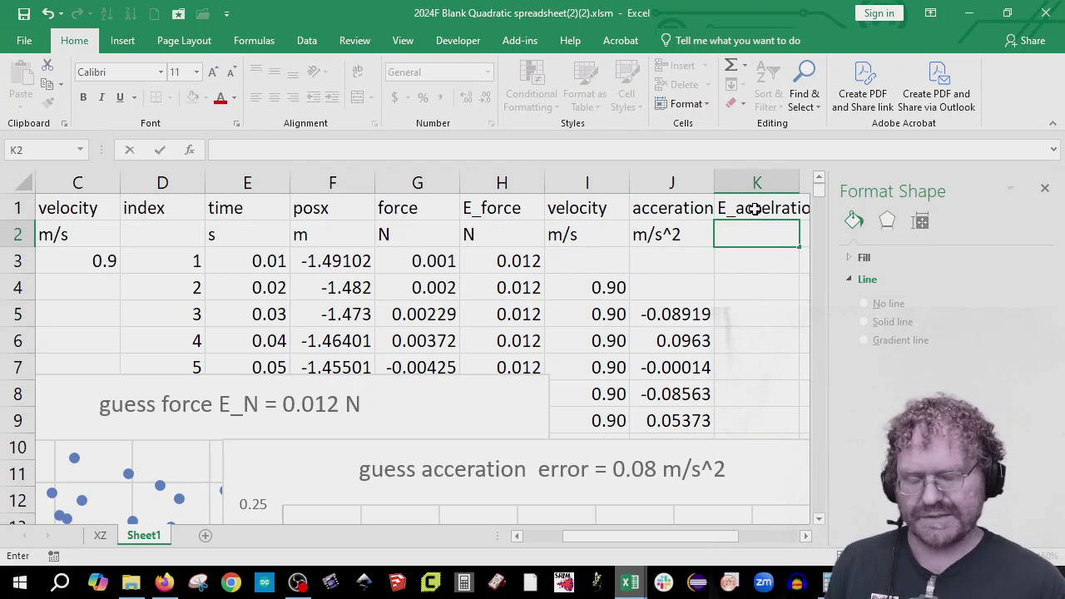
pyautogui.click(684, 241)
pyautogui.hotkey('ctrl', 'c')
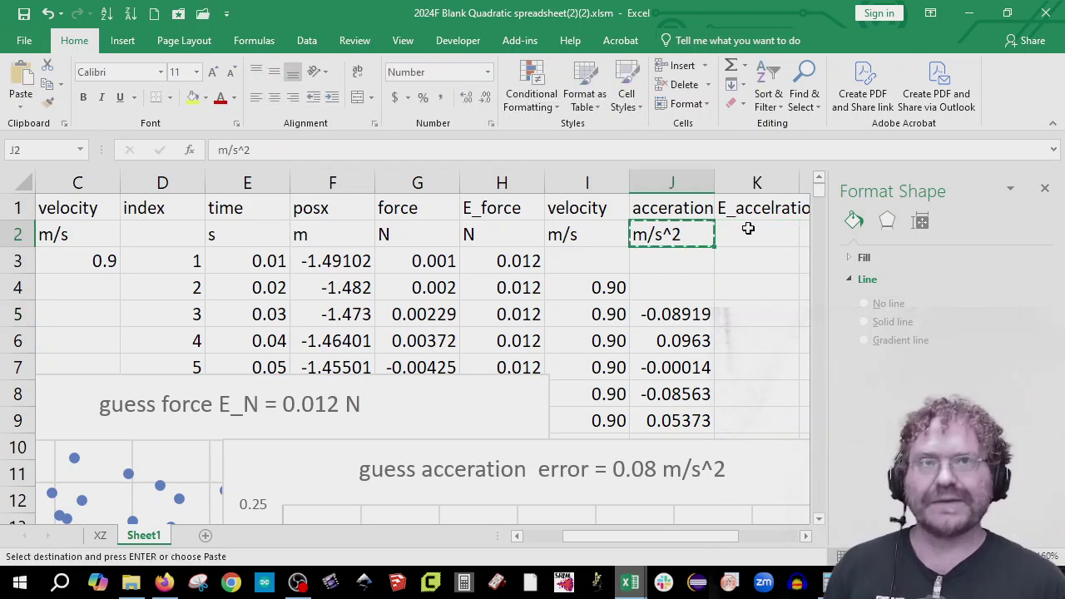
pyautogui.click(748, 228)
pyautogui.hotkey('ctrl', 'v')
# - Write a STDEV formula in K5 over the pre-collision accelerations J5:J130
pyautogui.click(753, 315)
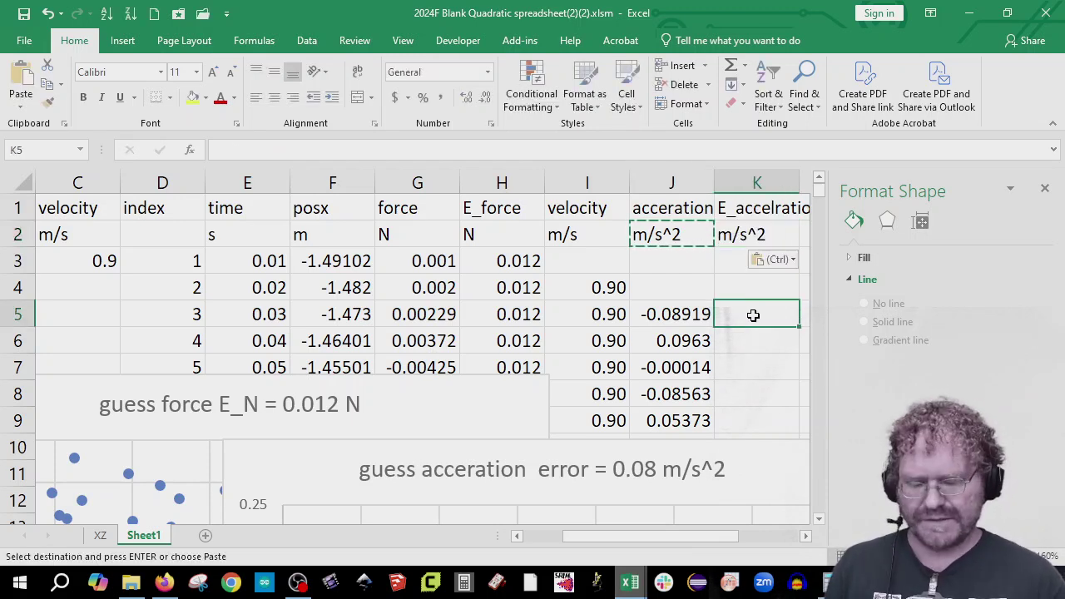
pyautogui.write('=')
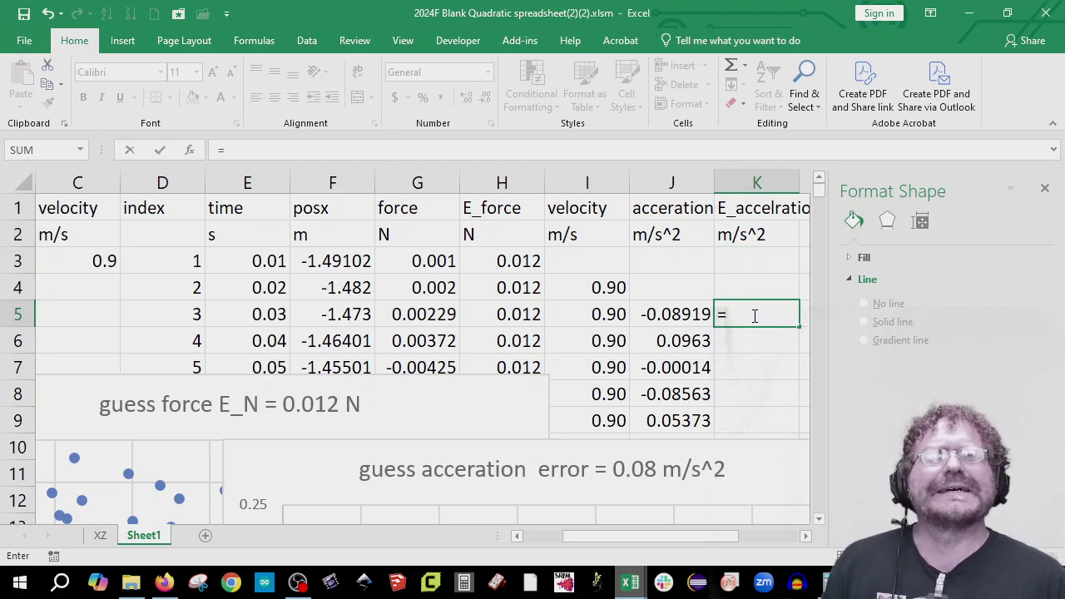
pyautogui.write('s')
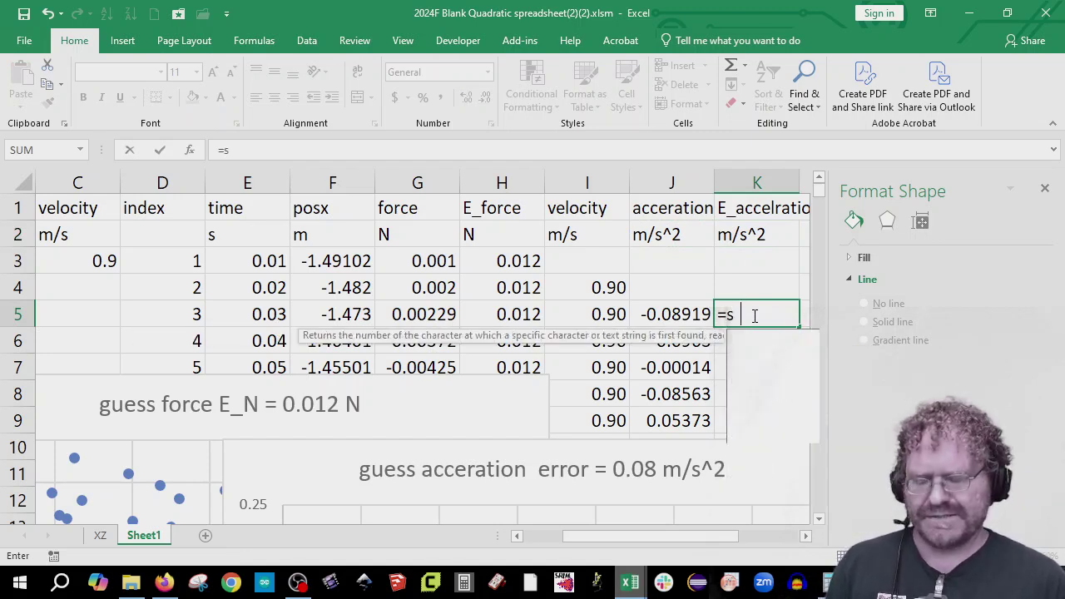
pyautogui.write('tdev(')
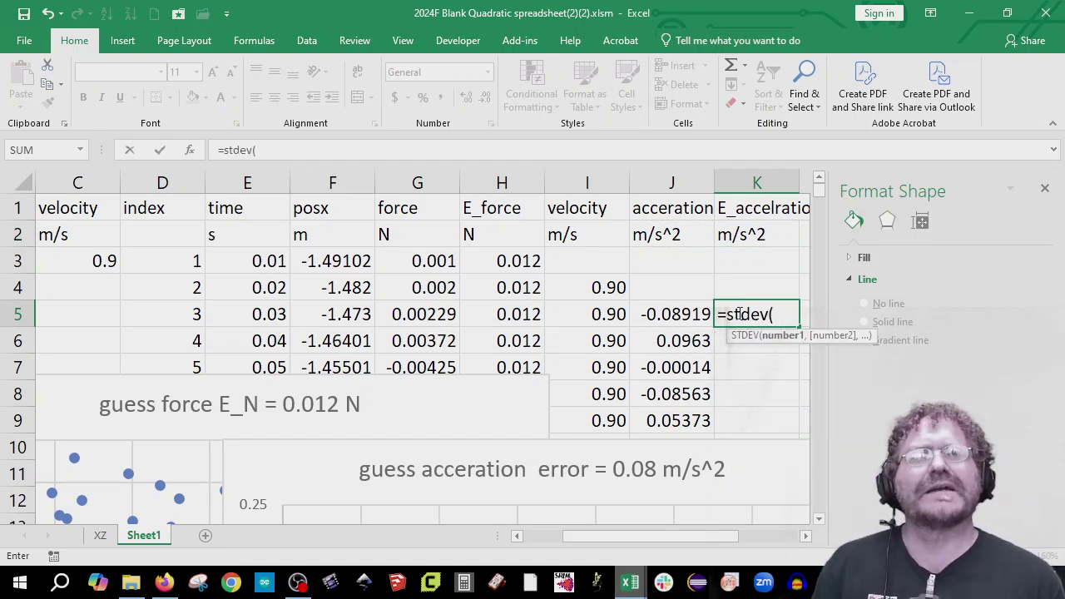
pyautogui.click(683, 312)
pyautogui.press('F8')
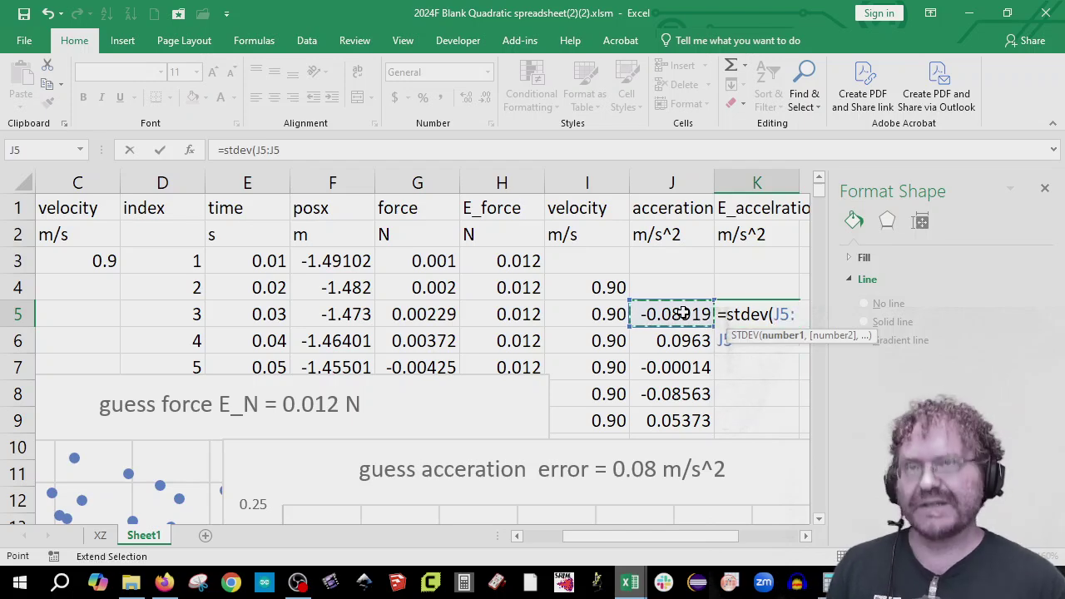
pyautogui.moveTo(628, 542); pyautogui.dragTo(651, 547)
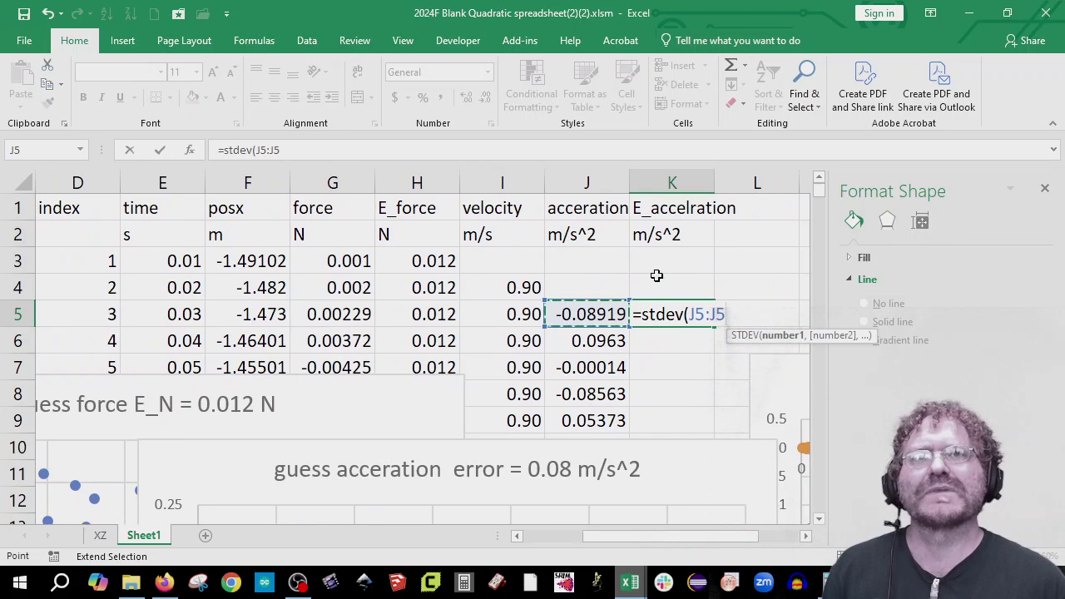
pyautogui.click(291, 150)
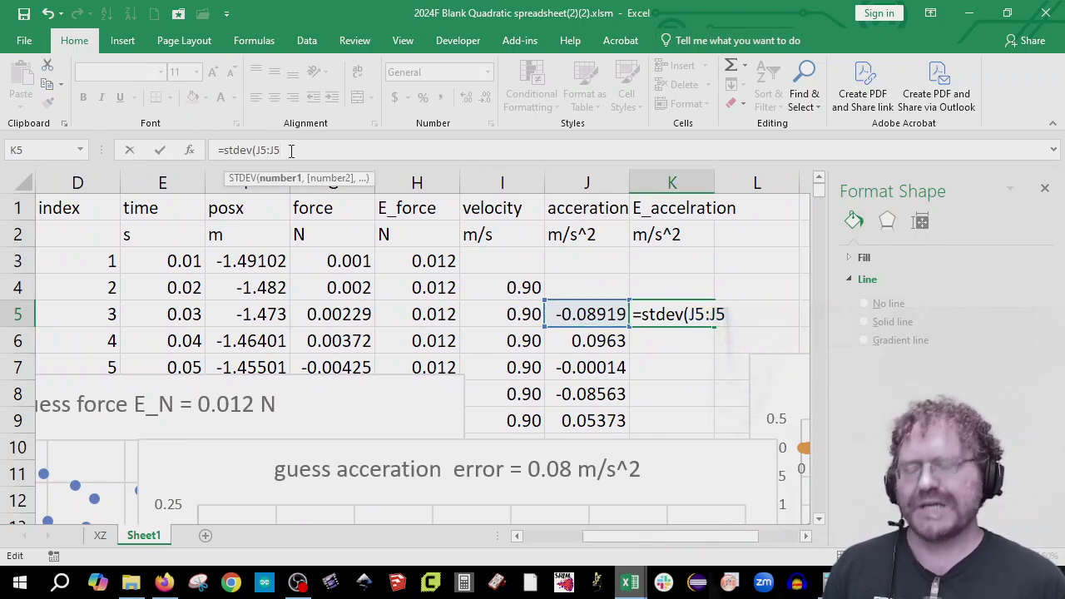
pyautogui.press('BackSpace')
pyautogui.write('130)')
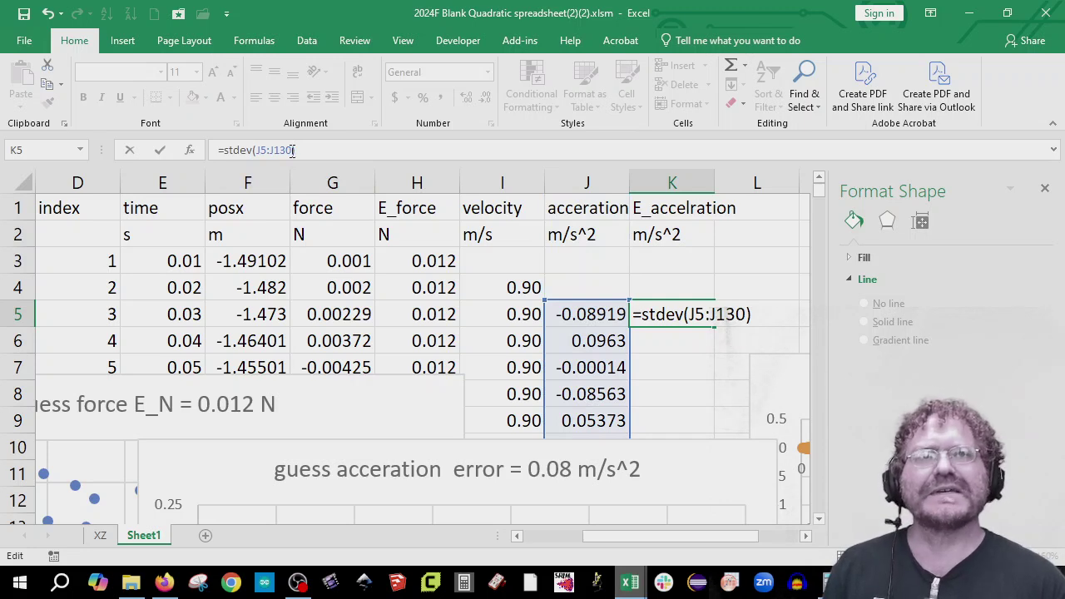
# - Make the range in K5's formula absolute as $J$5:$J$130 and fill the formula down column K
pyautogui.click(695, 313)
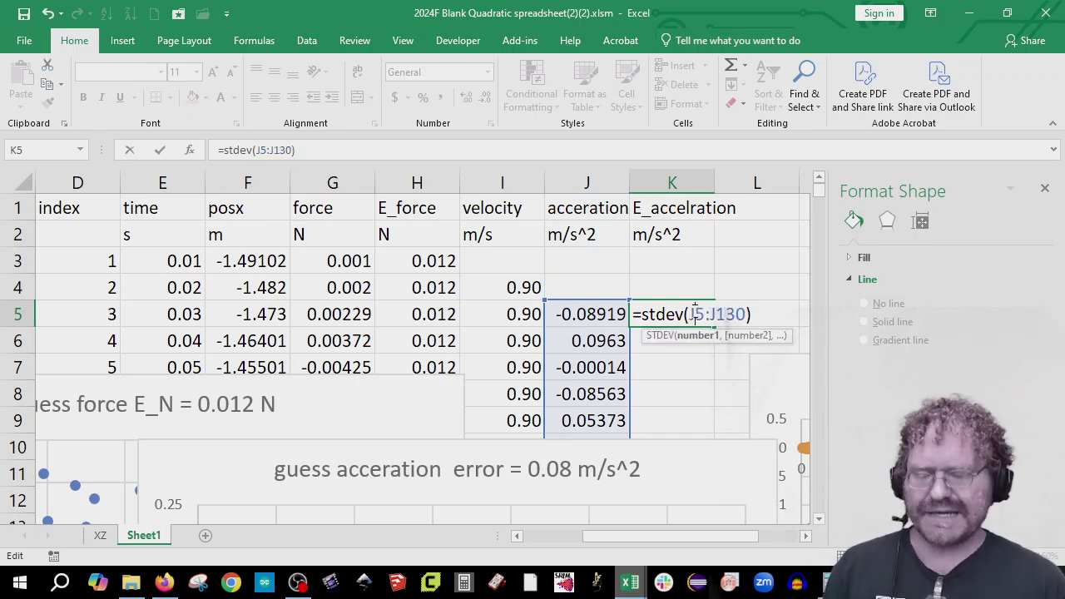
pyautogui.press('F4')
pyautogui.click(752, 319)
pyautogui.press('F4')
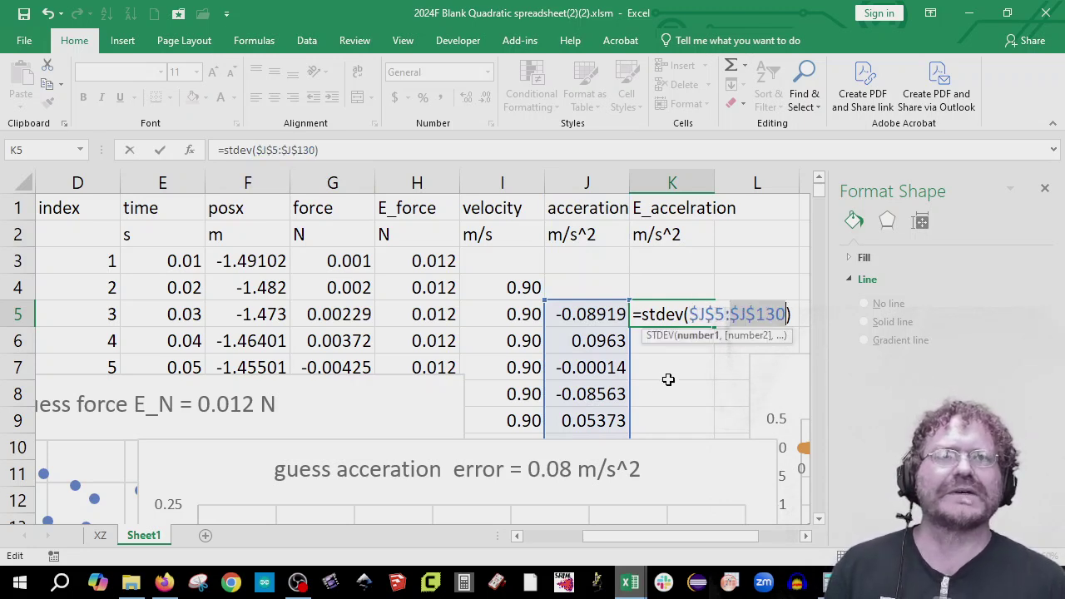
pyautogui.press('Return')
pyautogui.press('Up')
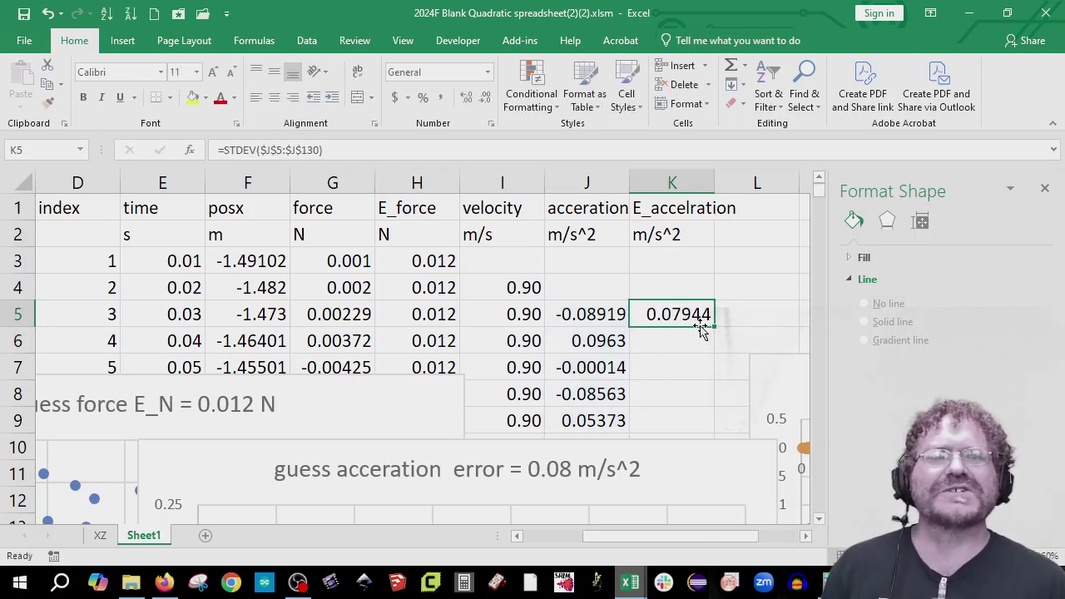
pyautogui.doubleClick(715, 329)
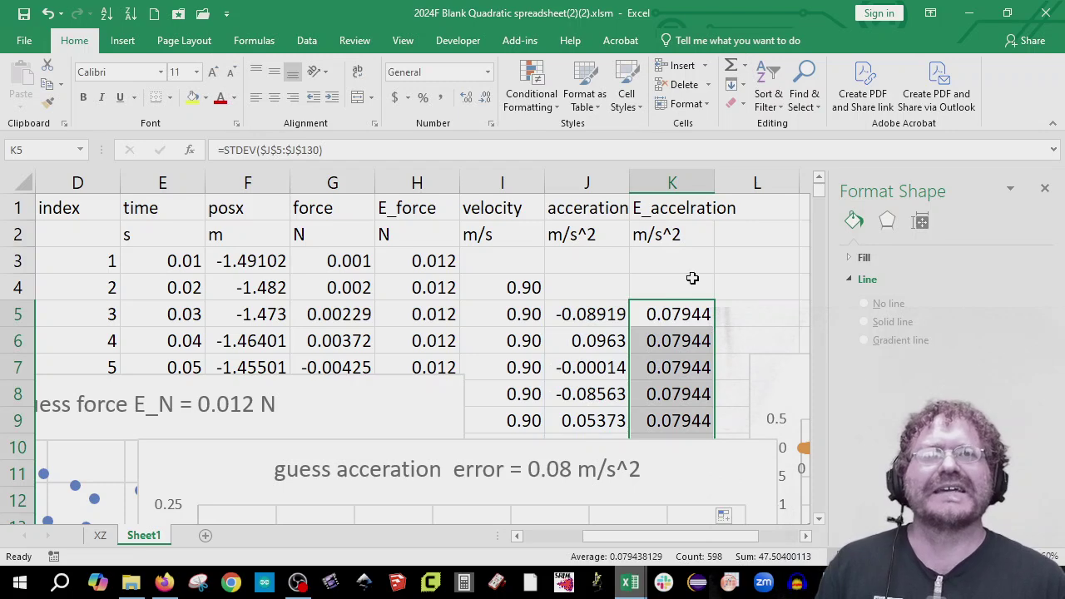
# - Show the acceleration errors in column K with four decimals and the velocities in column I with one decimal
pyautogui.click(486, 99)
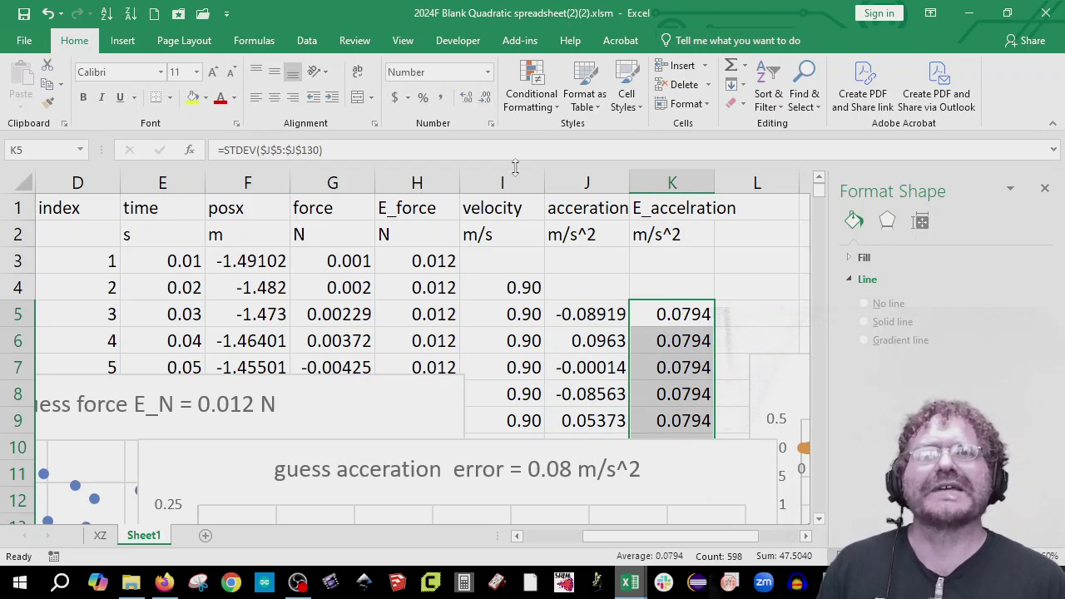
pyautogui.click(514, 283)
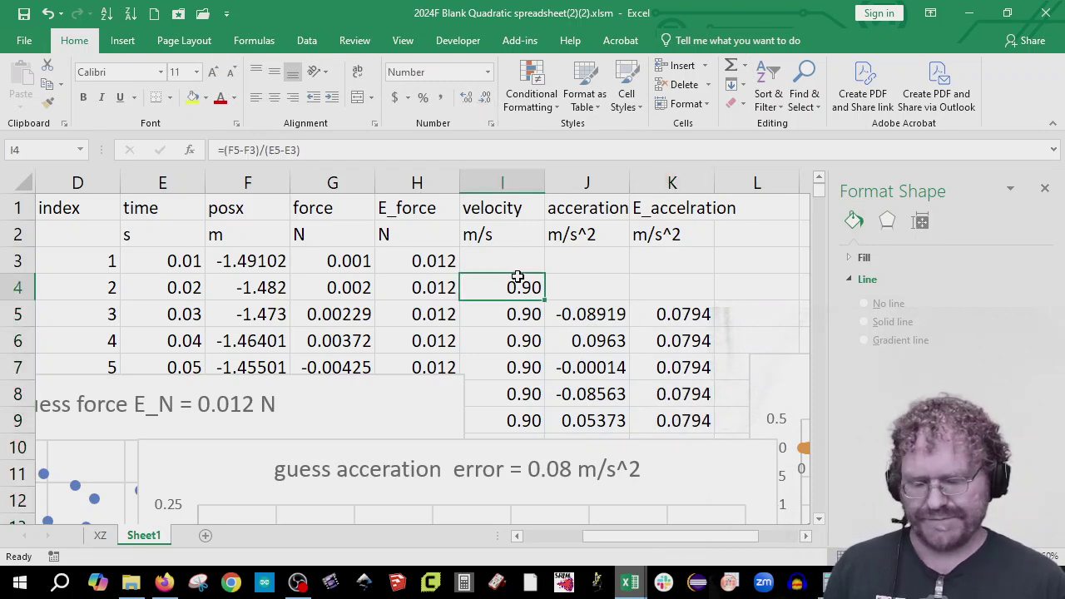
pyautogui.doubleClick(517, 278)
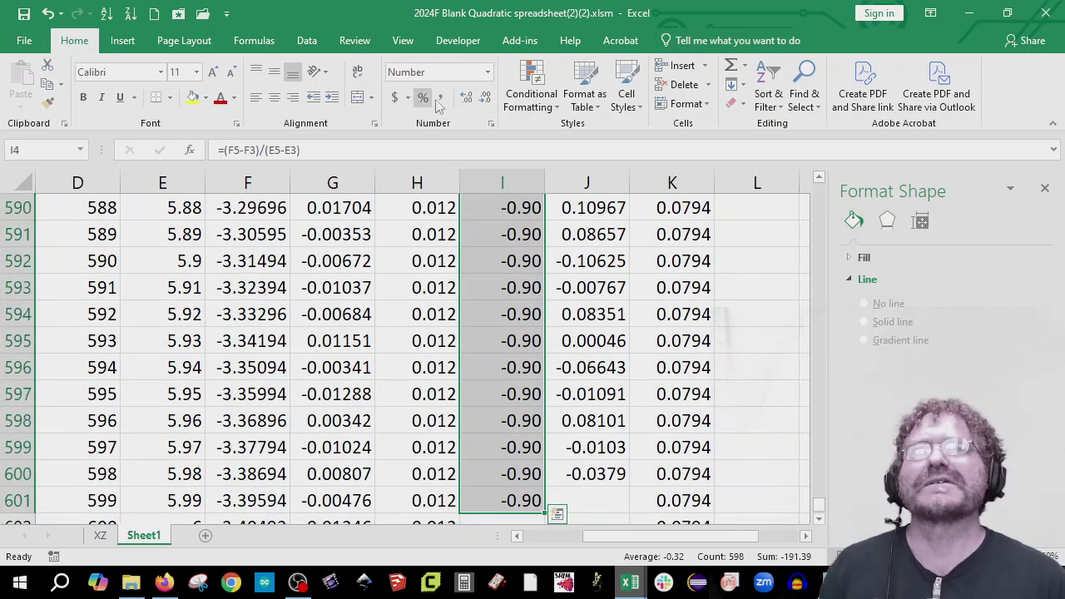
pyautogui.click(487, 98)
# - Clear the last two acceleration error entries, K601 and K602, and select the remaining ones from K600 up to K5
pyautogui.scroll(-6, 691, 334)
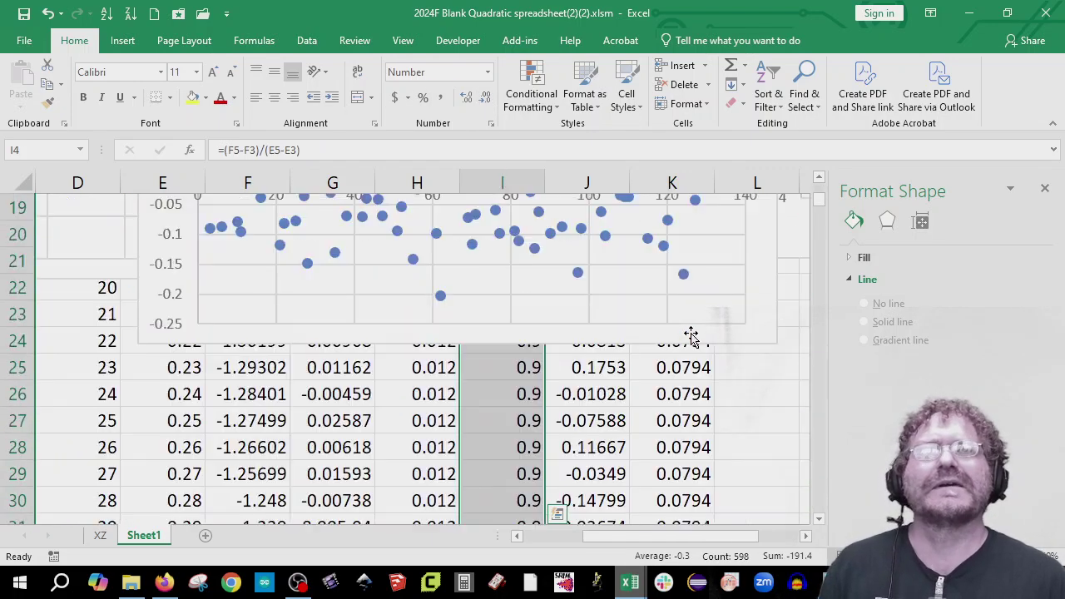
pyautogui.click(670, 445)
pyautogui.hotkey('ctrl', 'shift', 'Down')
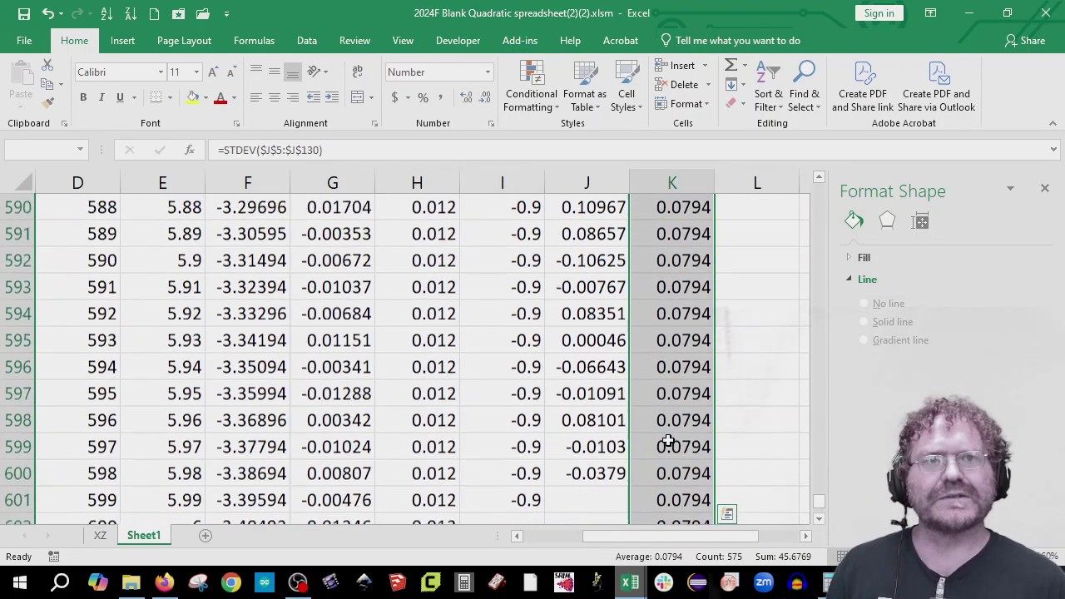
pyautogui.moveTo(690, 479); pyautogui.dragTo(689, 492)
pyautogui.press('Delete')
pyautogui.click(684, 448)
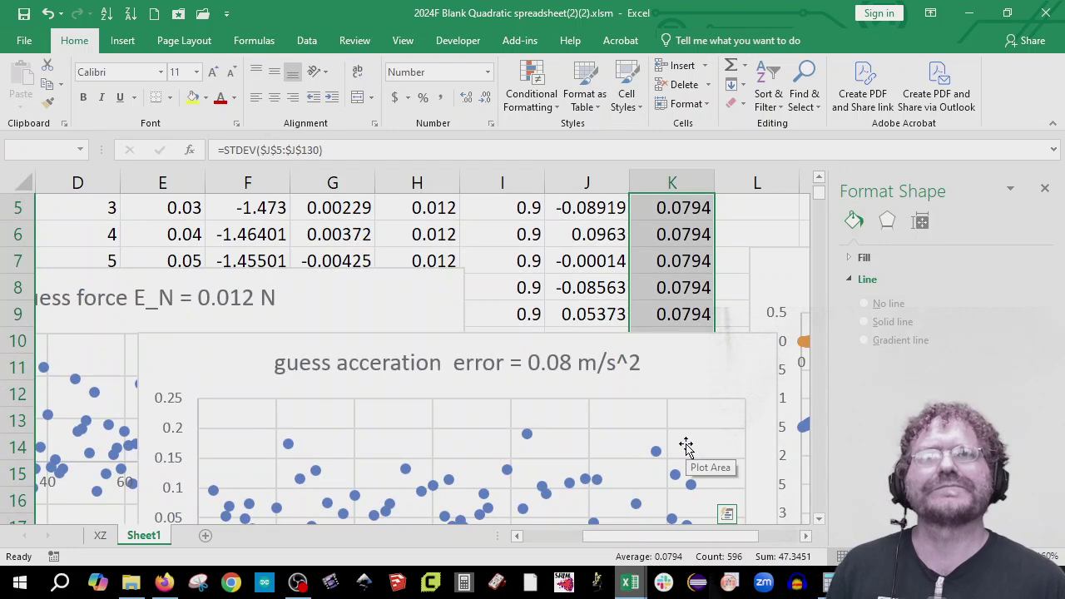
pyautogui.scroll(2, 680, 444)
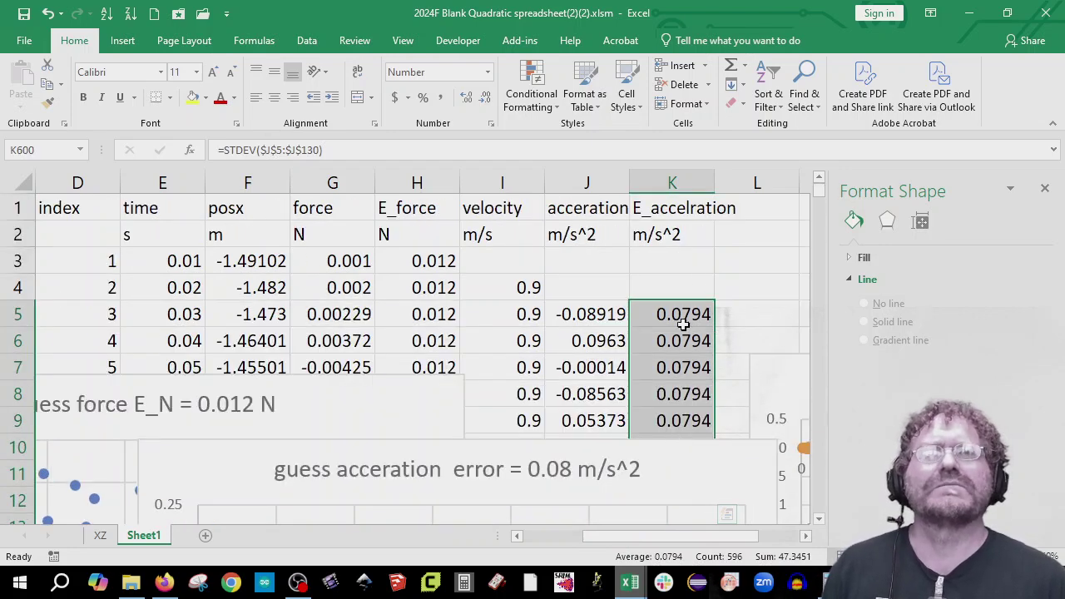
# - Add the column headings ma in L1 and E_ma in M1, with the unit N beneath each in row 2
pyautogui.click(747, 212)
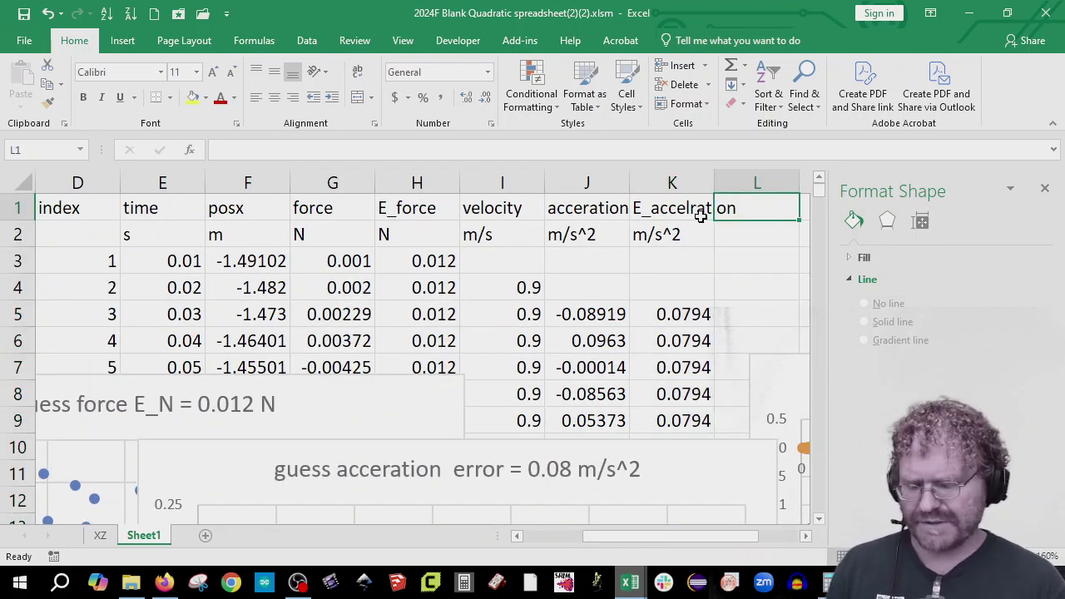
pyautogui.write('ma')
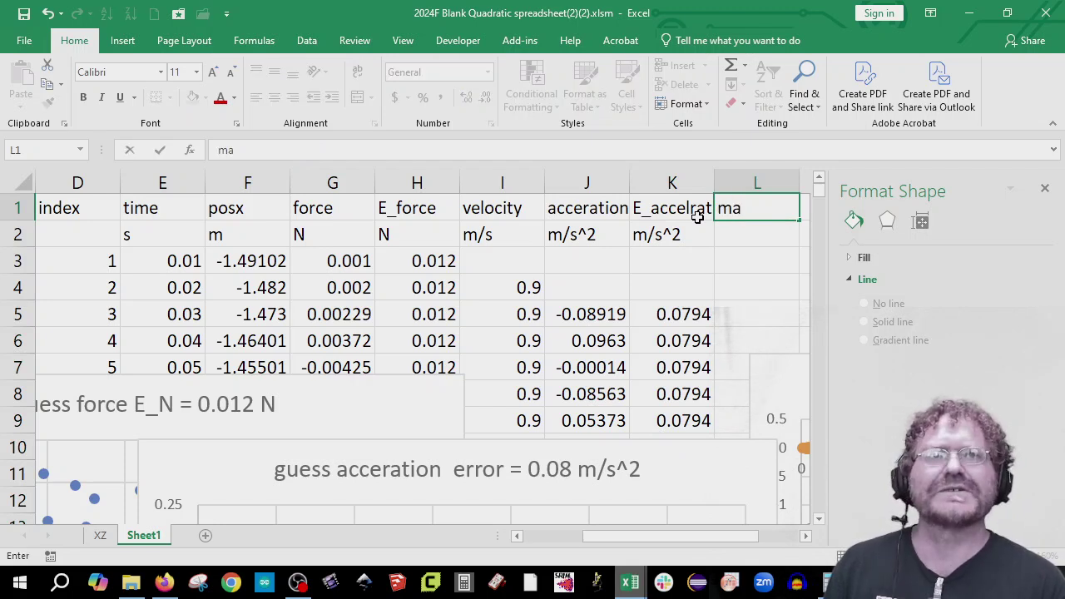
pyautogui.press('Tab')
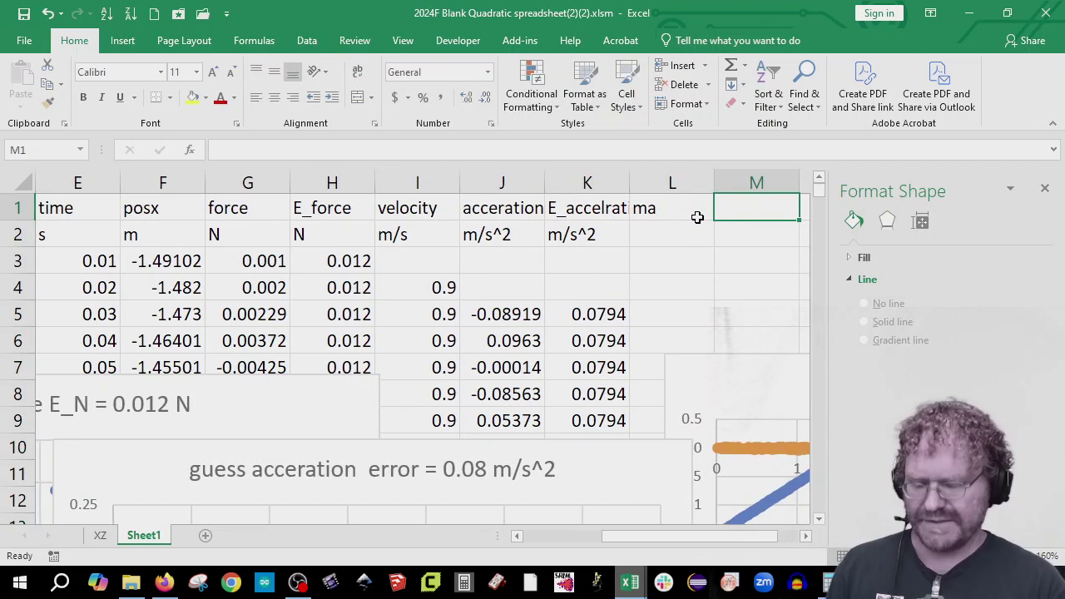
pyautogui.write('E_ma')
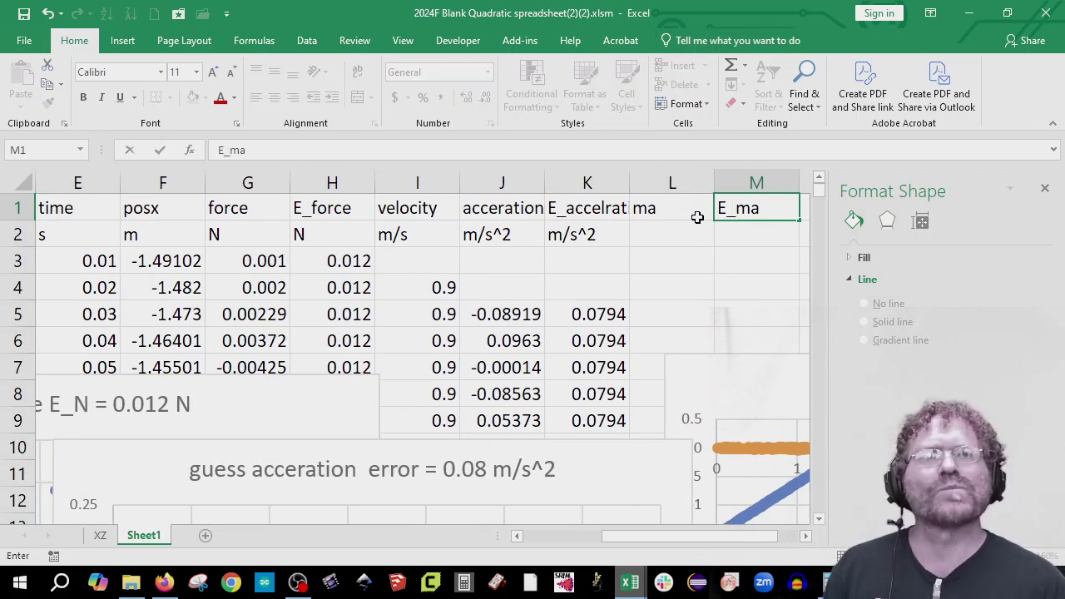
pyautogui.press('Return')
pyautogui.press('Left')
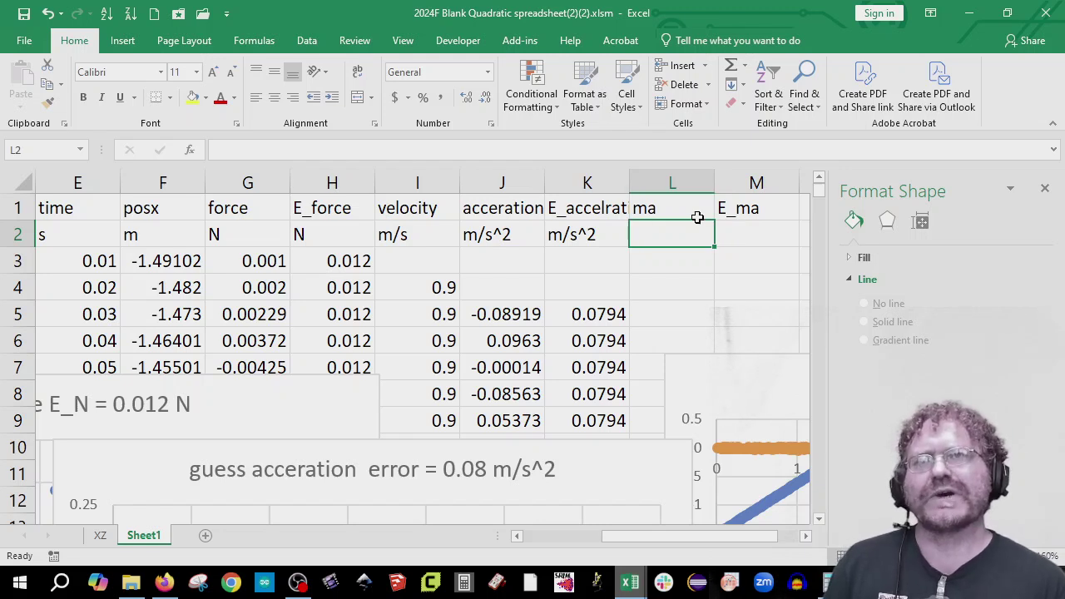
pyautogui.write('N')
pyautogui.press('Tab')
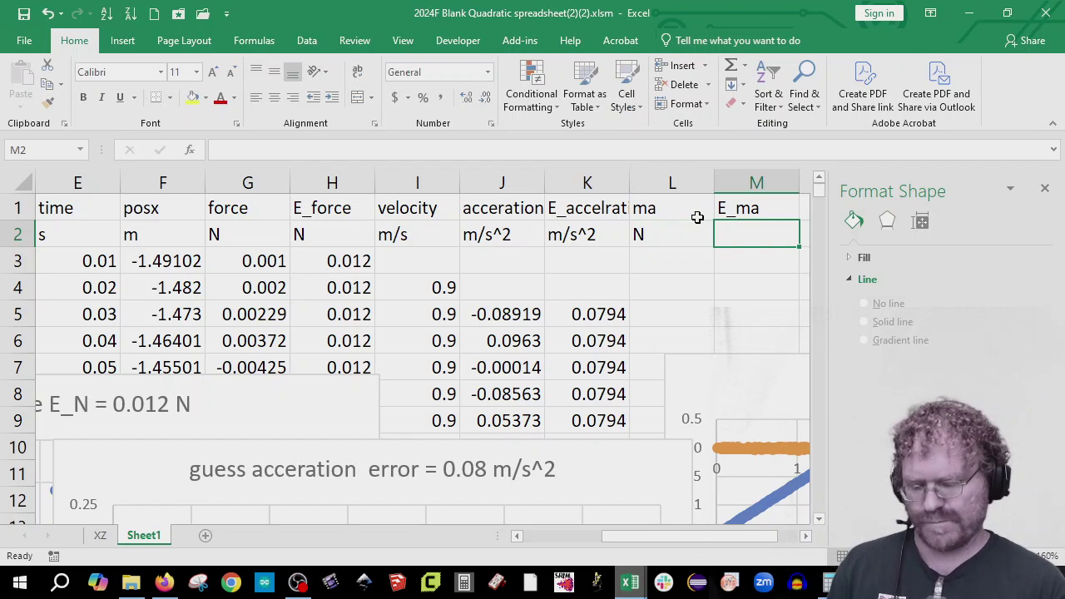
pyautogui.write('N')
pyautogui.press('Return')
# - Enter =J5*$A$3 in L5 to multiply acceleration by mass and fill the formula down the ma column
pyautogui.press('Down')
pyautogui.press('Down')
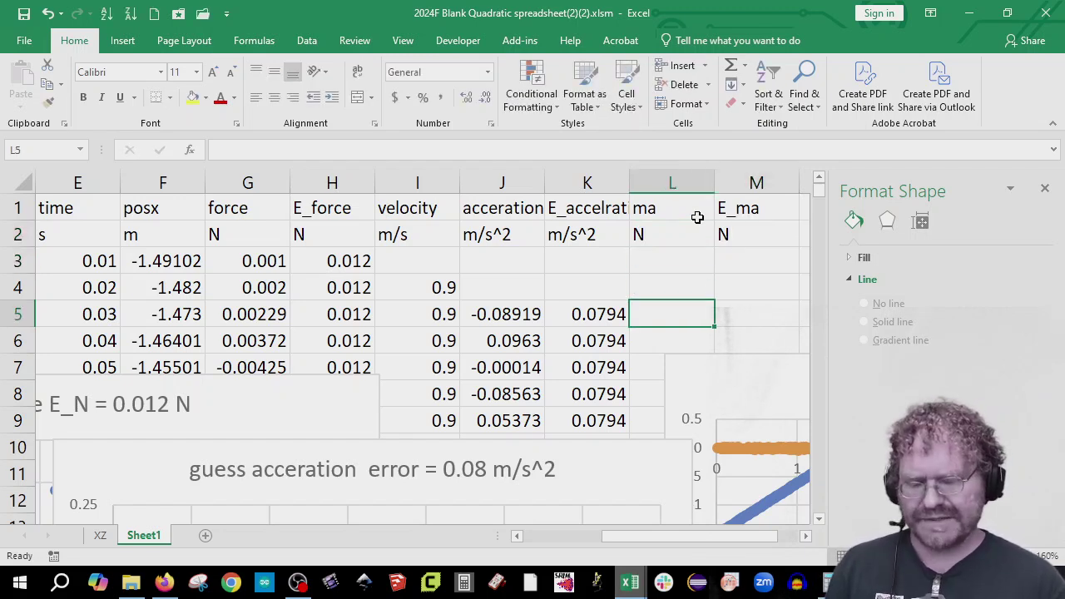
pyautogui.write('=')
pyautogui.press('Left')
pyautogui.press('Left')
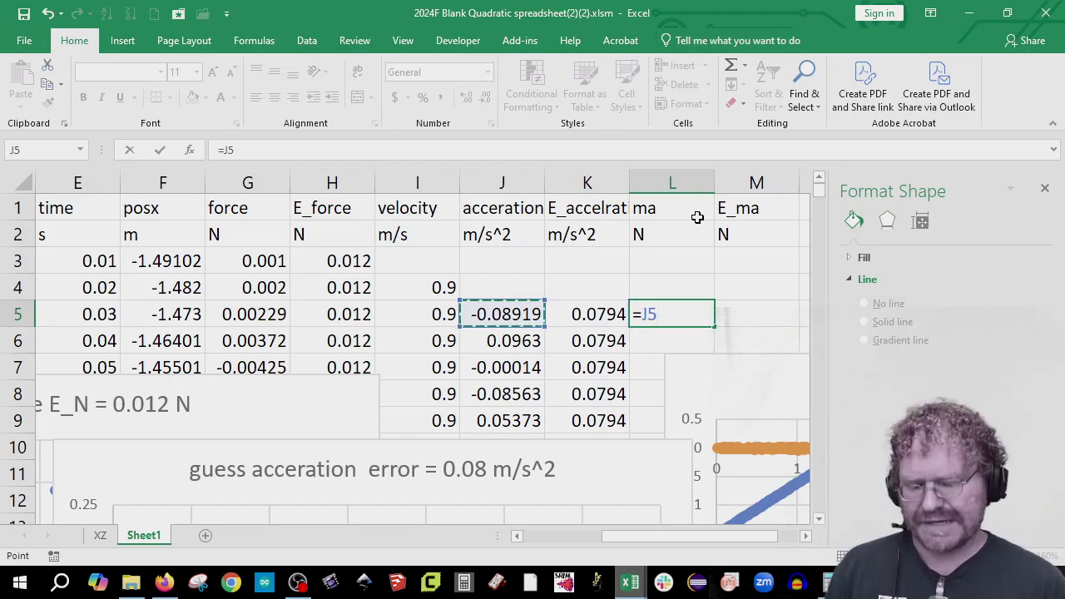
pyautogui.write('*')
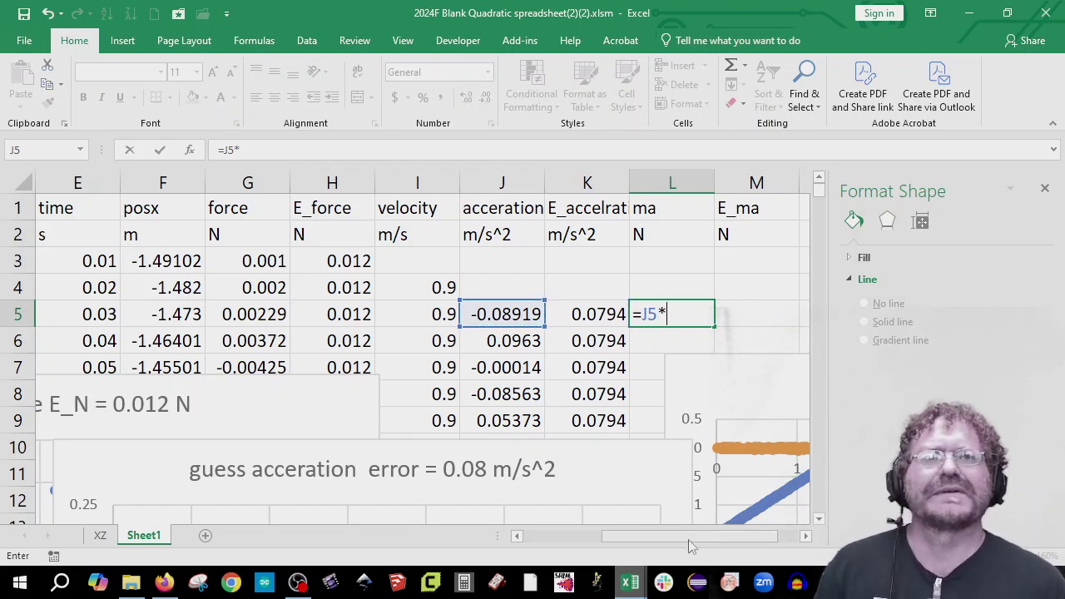
pyautogui.moveTo(689, 539); pyautogui.dragTo(546, 539)
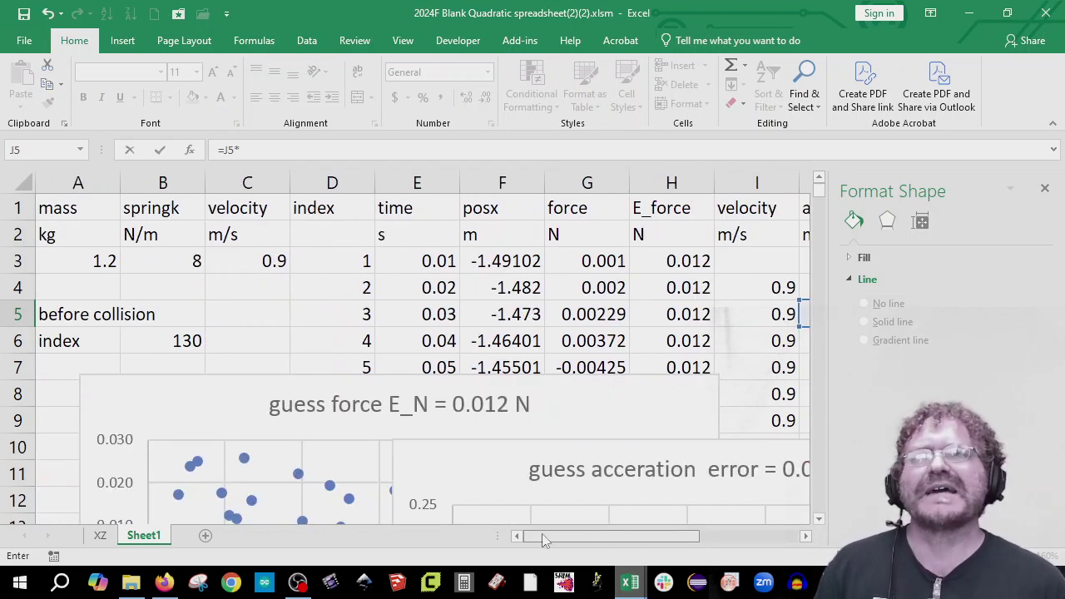
pyautogui.click(82, 259)
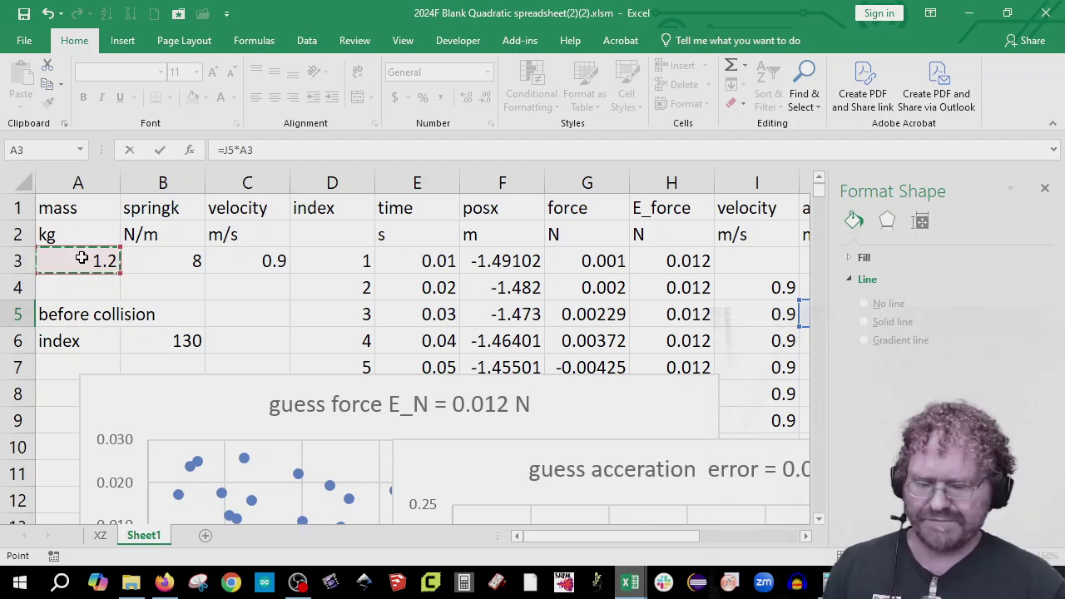
pyautogui.press('F4')
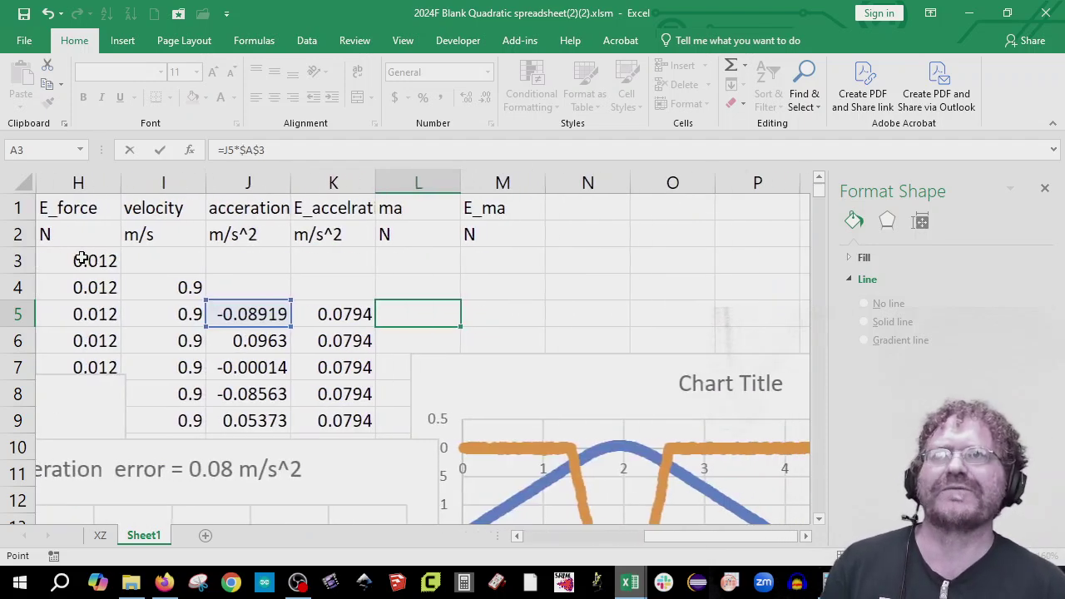
pyautogui.press('Return')
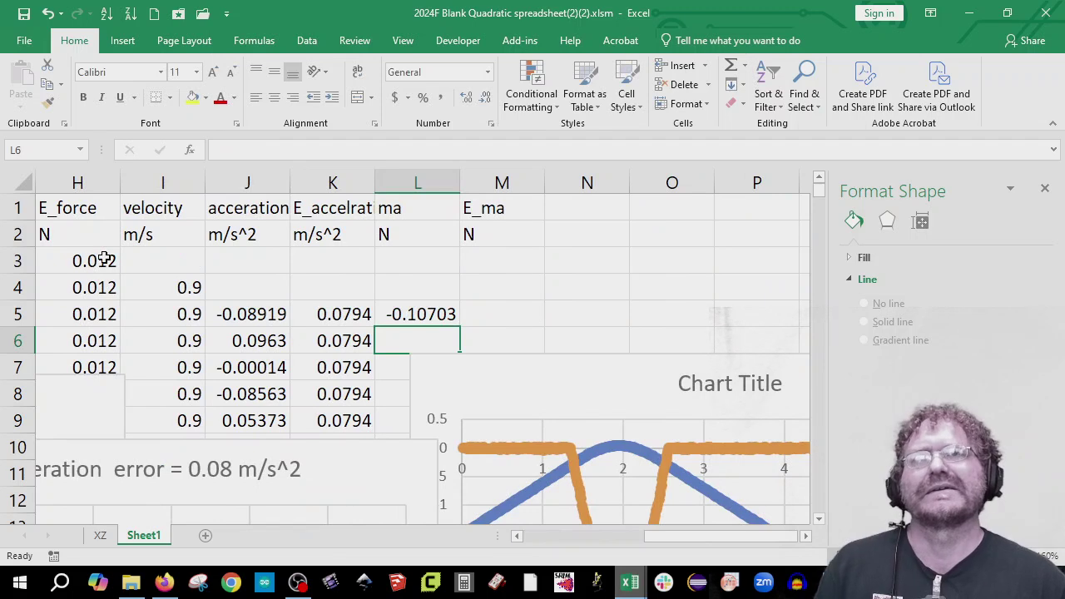
pyautogui.click(446, 314)
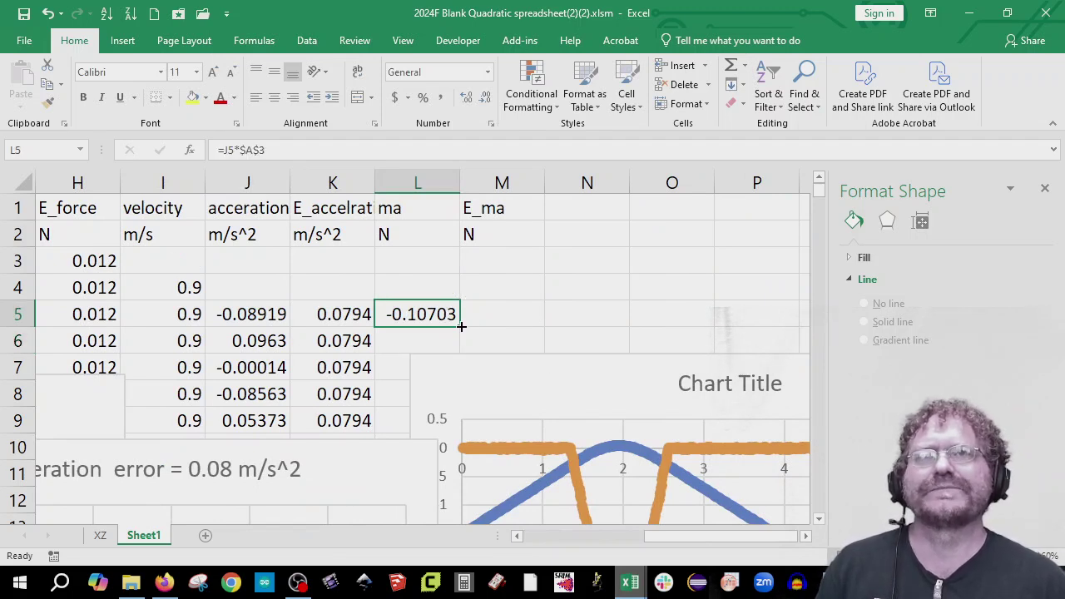
pyautogui.doubleClick(461, 327)
# - Enter =K5*$A$3 in M5 to multiply the acceleration error by mass and fill the formula down the E_ma column
pyautogui.click(508, 314)
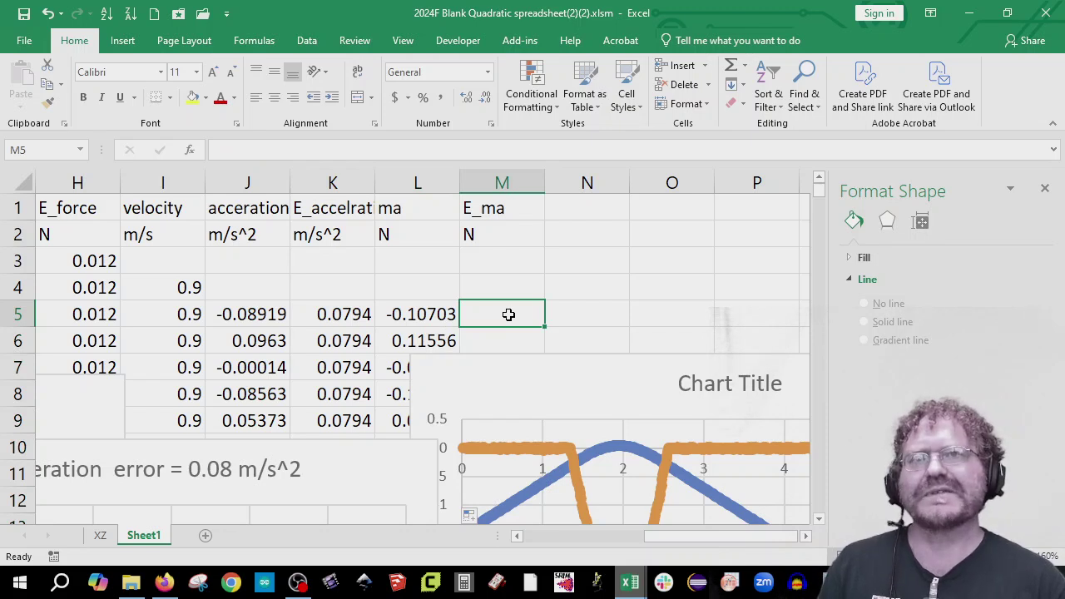
pyautogui.write('=')
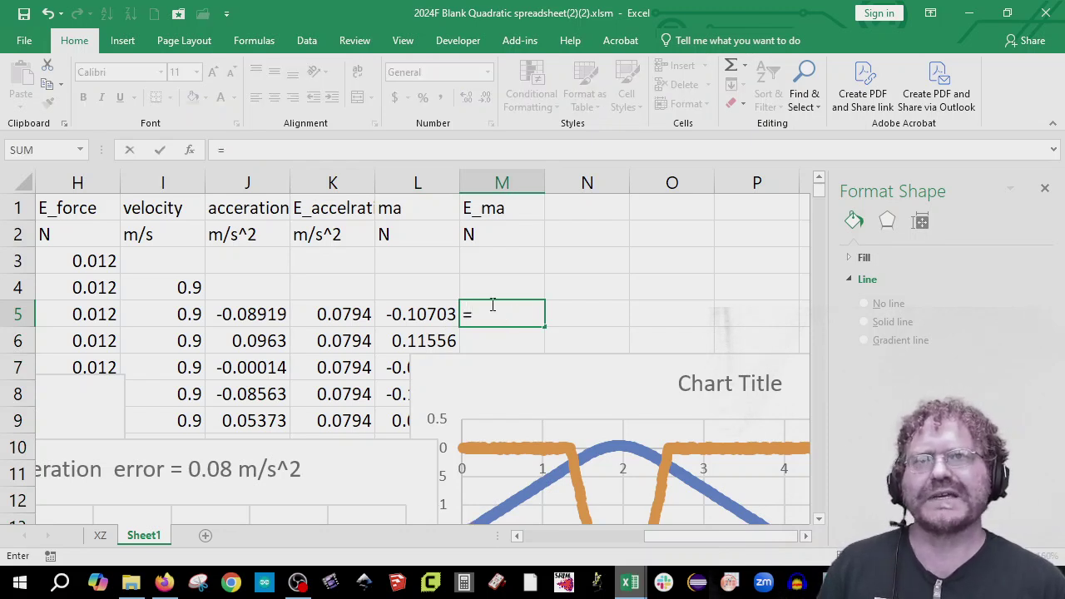
pyautogui.click(332, 314)
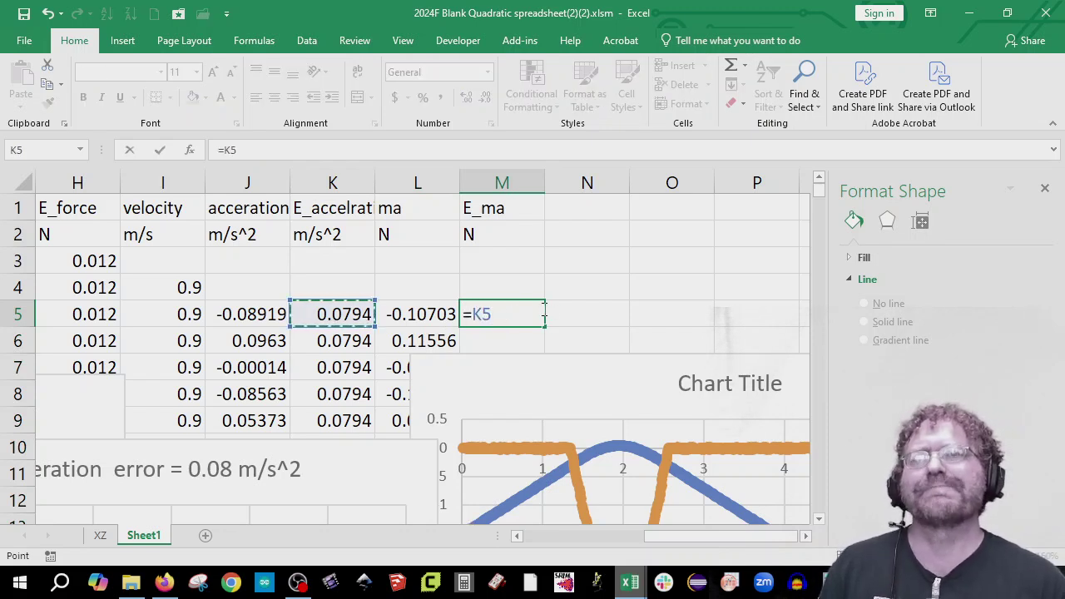
pyautogui.write('*')
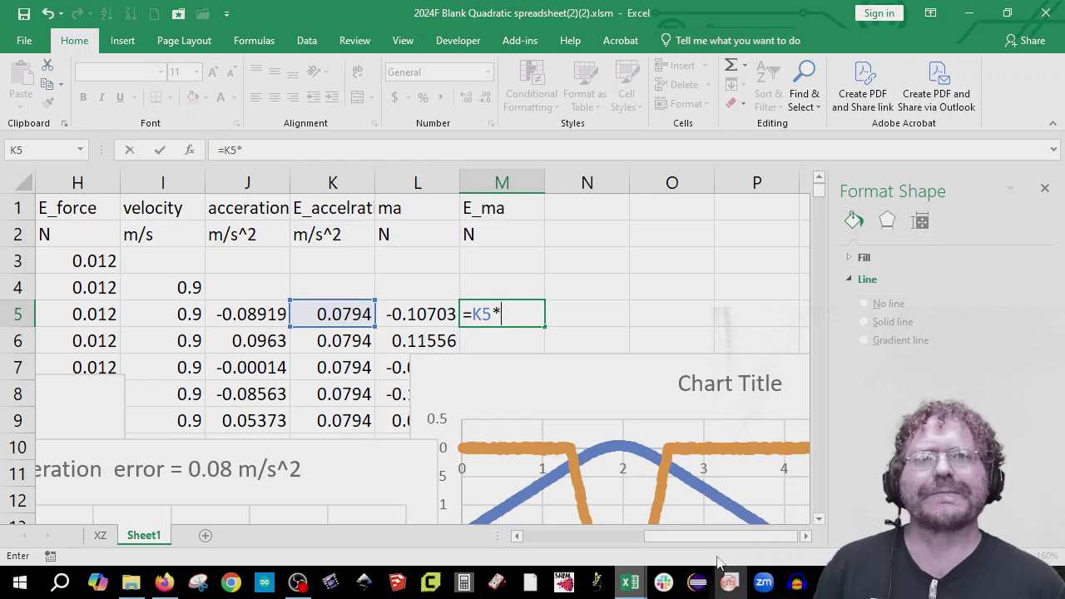
pyautogui.moveTo(724, 538); pyautogui.dragTo(430, 544)
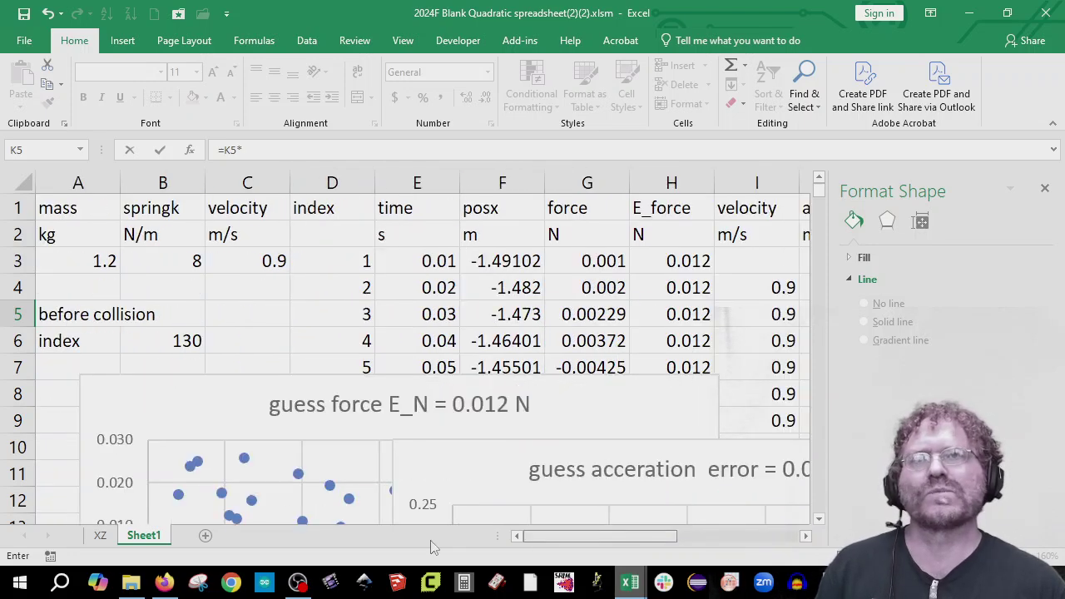
pyautogui.click(85, 262)
pyautogui.press('F4')
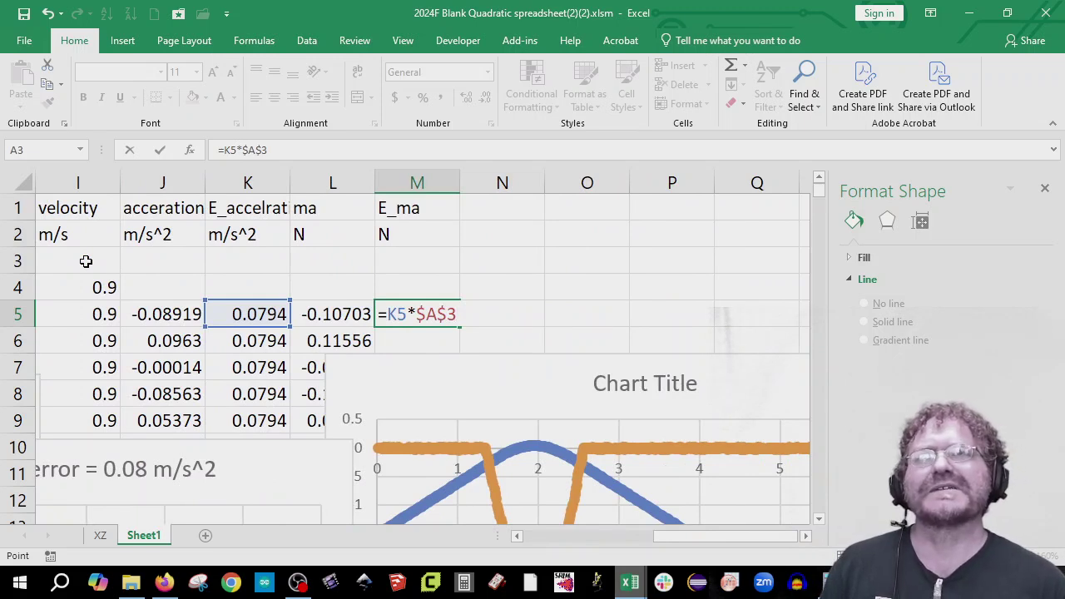
pyautogui.press('Return')
pyautogui.click(441, 314)
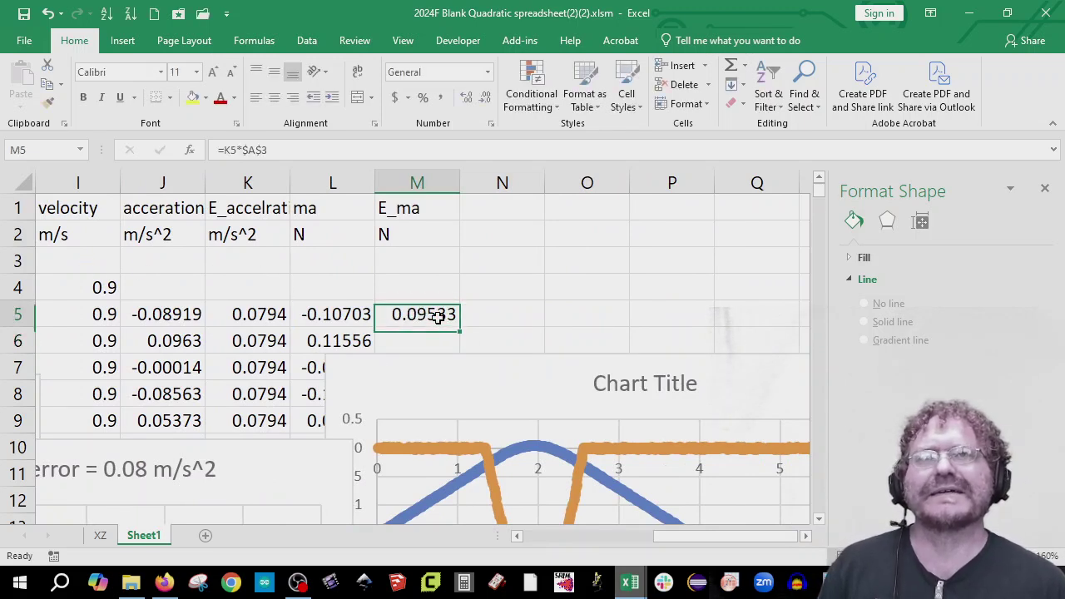
pyautogui.doubleClick(459, 326)
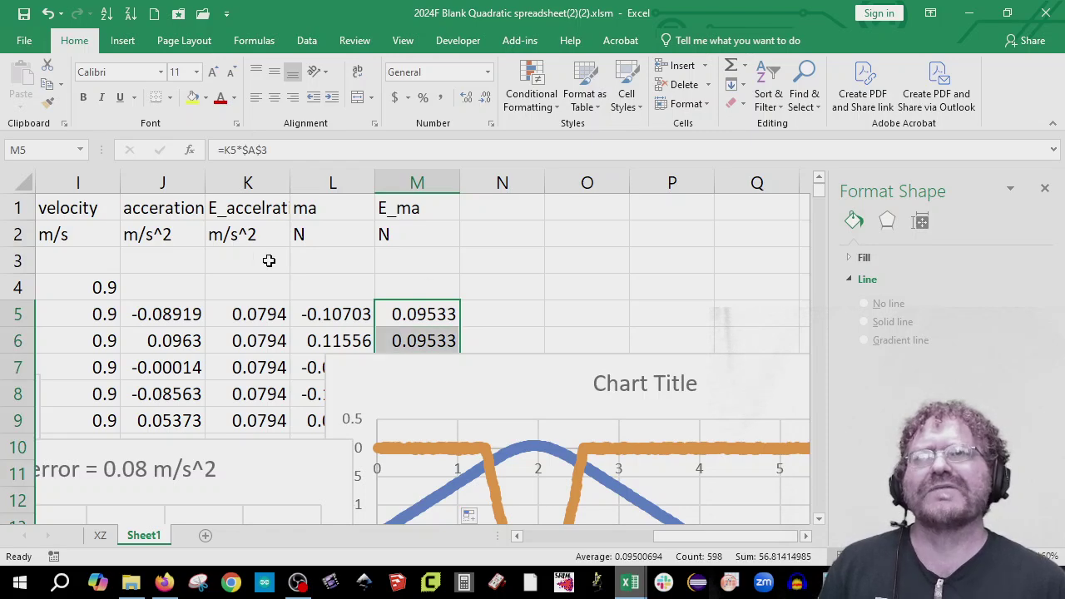
# - Clear the surplus ma and E_ma entries in L601:M602 and select the remaining E_ma values from M600 up to M5
pyautogui.moveTo(259, 260); pyautogui.dragTo(423, 288)
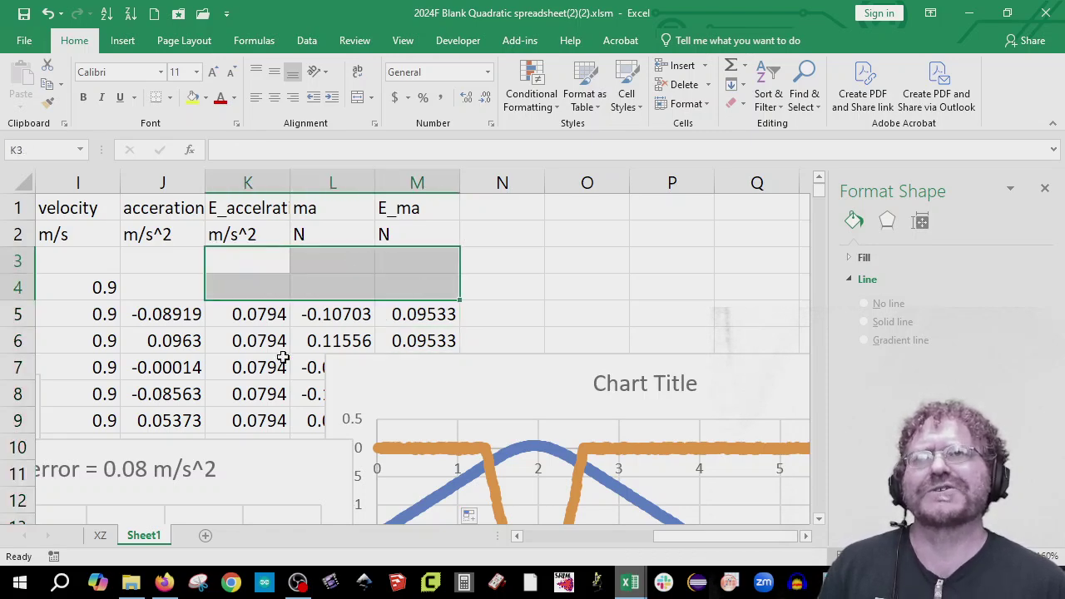
pyautogui.click(309, 339)
pyautogui.hotkey('ctrl', 'shift', 'Down')
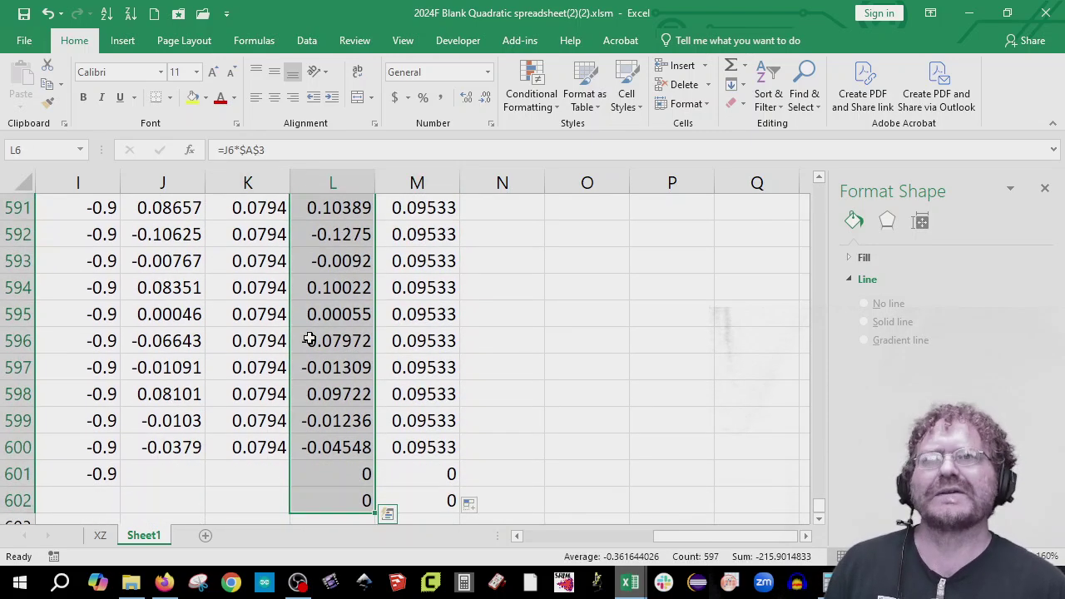
pyautogui.moveTo(339, 468); pyautogui.dragTo(424, 499)
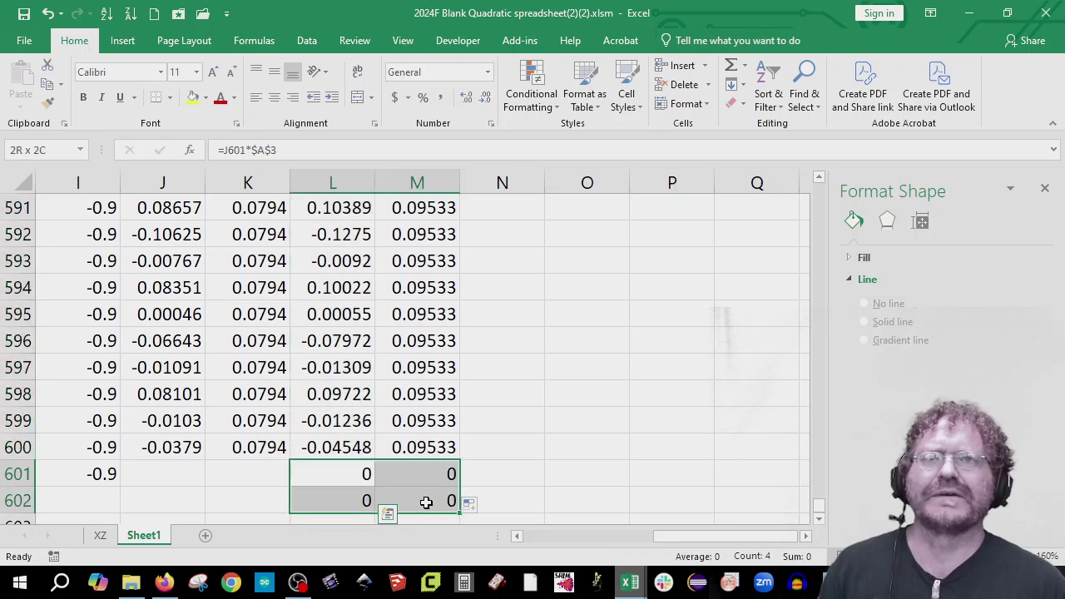
pyautogui.press('Delete')
pyautogui.click(407, 436)
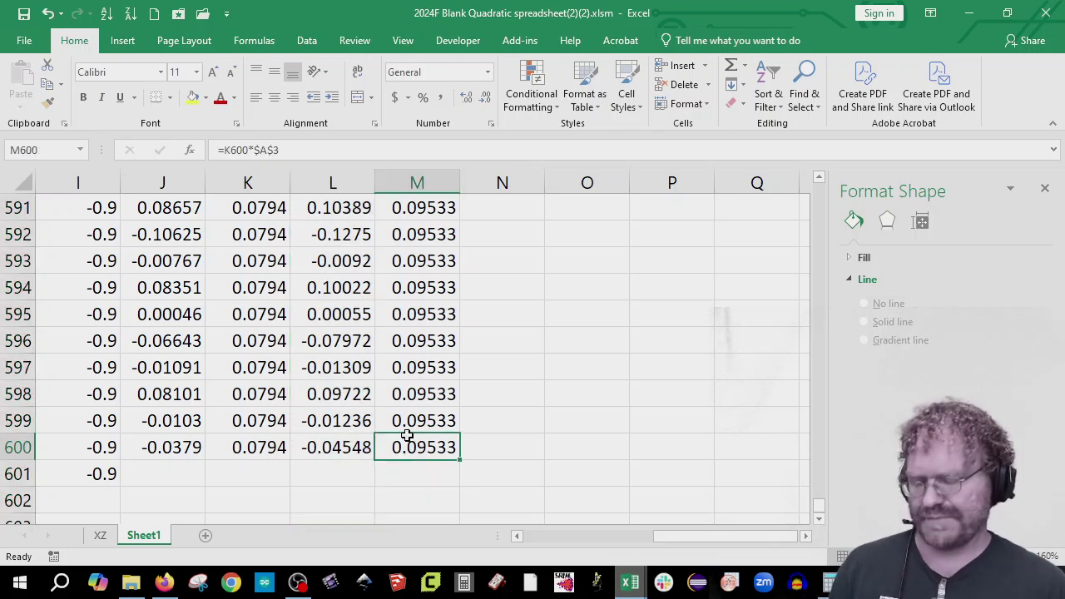
pyautogui.hotkey('ctrl', 'shift', 'Up')
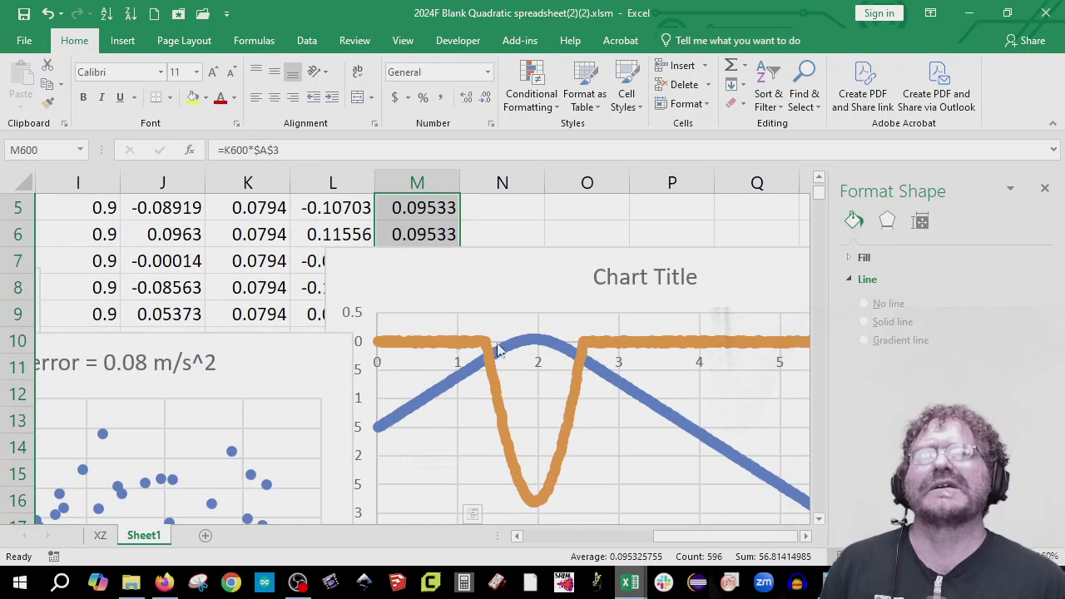
pyautogui.scroll(2, 518, 299)
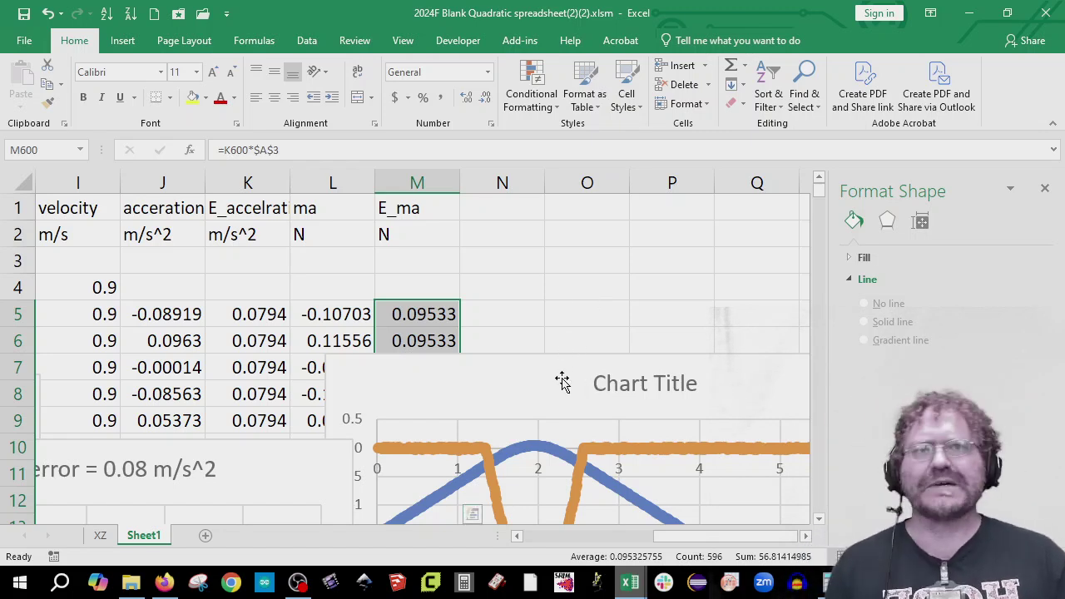
# - Switch the chart's posx series to the ma data, with its name from L1:L2 and its y values from L3:L602
pyautogui.click(518, 454)
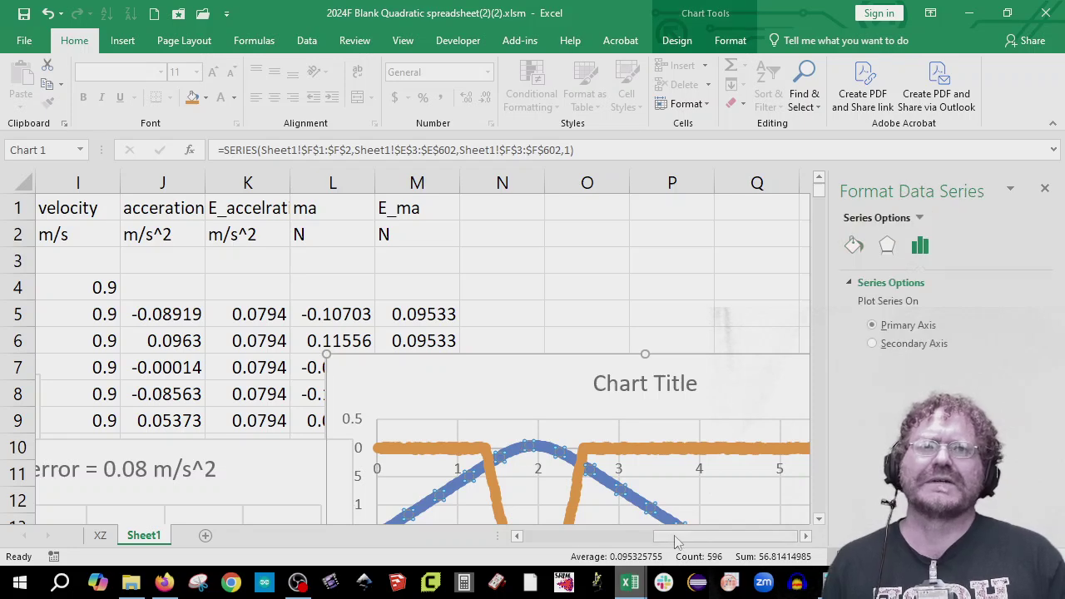
pyautogui.moveTo(676, 542); pyautogui.dragTo(614, 549)
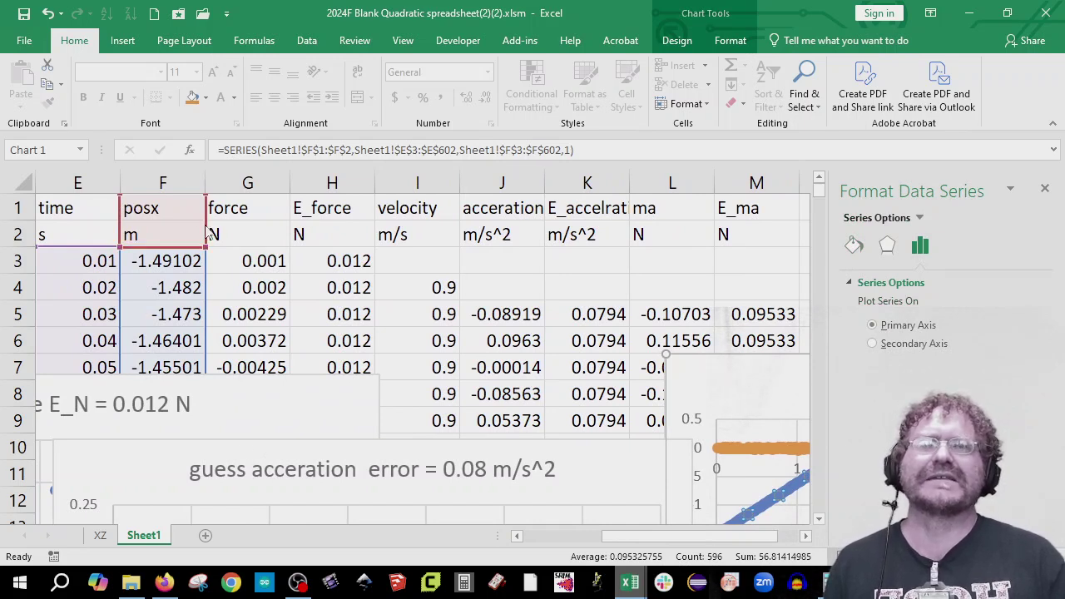
pyautogui.moveTo(208, 233); pyautogui.dragTo(717, 232)
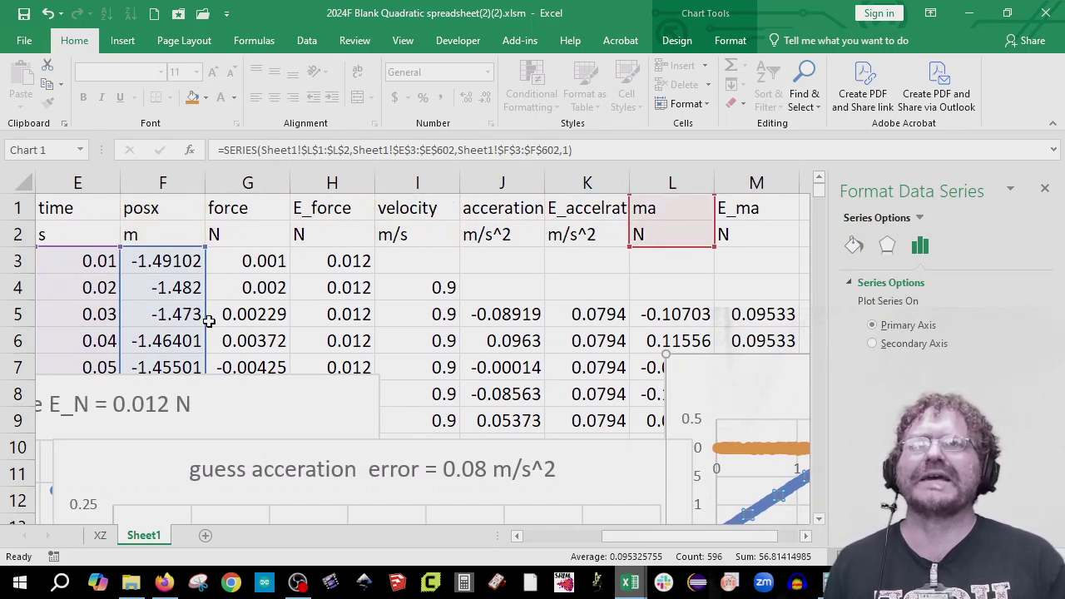
pyautogui.moveTo(203, 325); pyautogui.dragTo(639, 311)
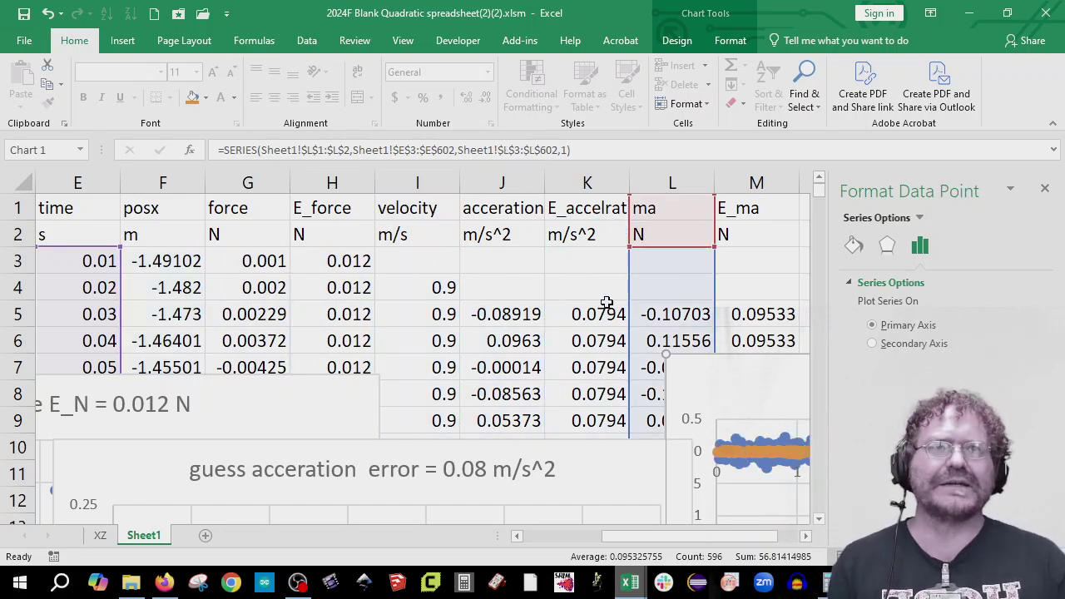
pyautogui.moveTo(700, 536); pyautogui.dragTo(720, 542)
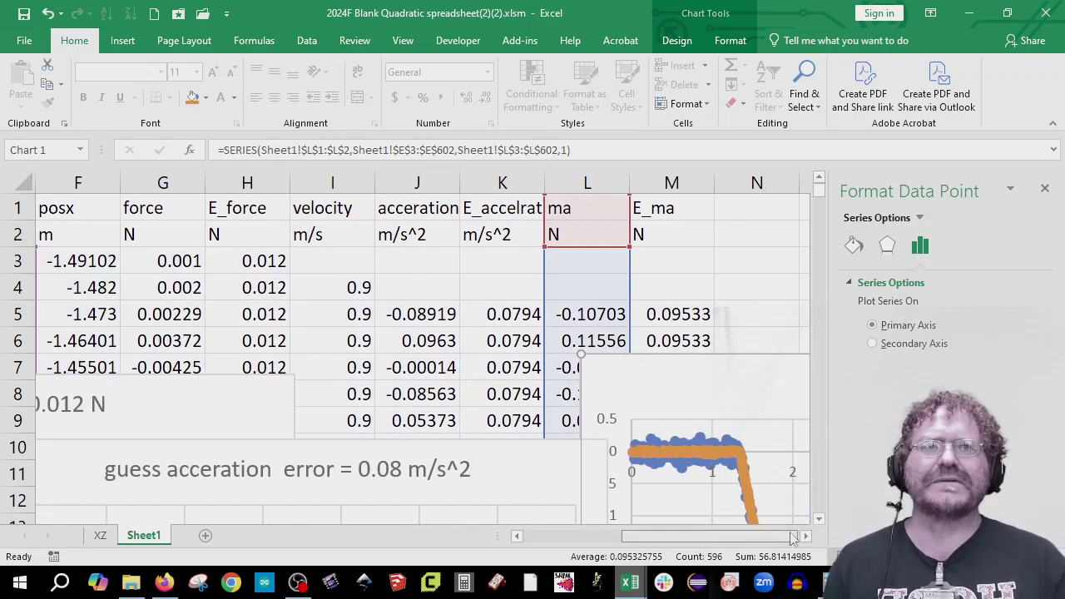
pyautogui.scroll(-3, 674, 380)
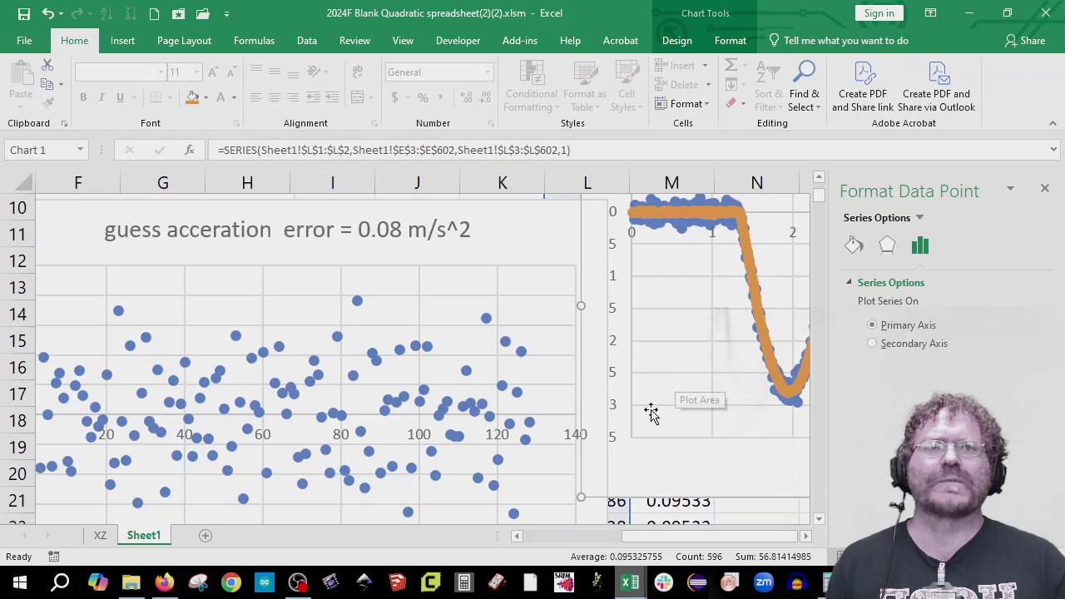
pyautogui.click(501, 445)
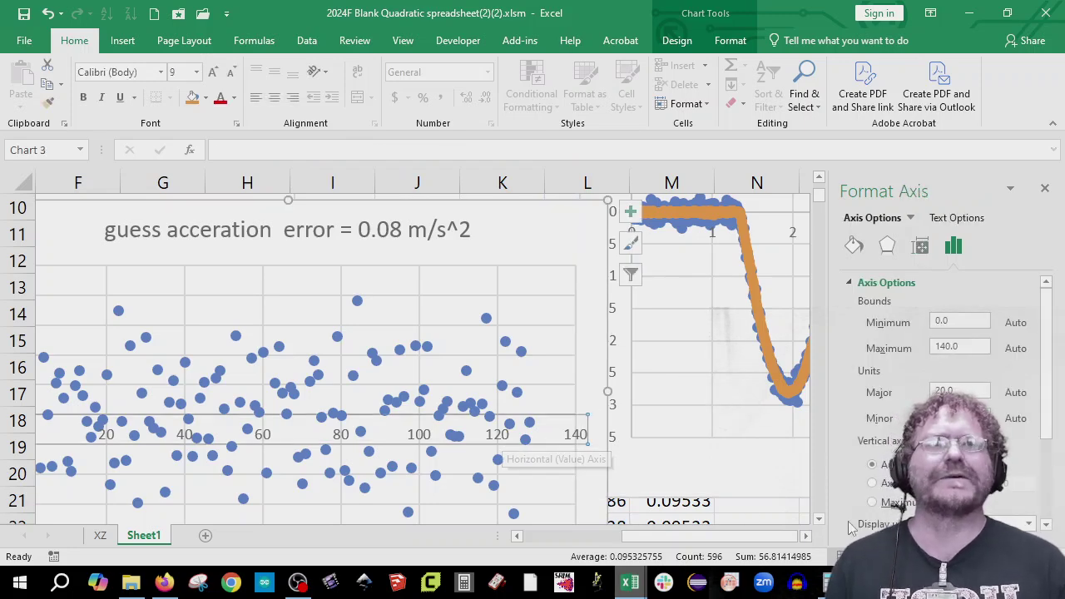
# - Replace the placeholder title of the ma and force chart with "Newtons second law F = ma"
pyautogui.click(729, 511)
pyautogui.press('Right')
pyautogui.press('Right')
pyautogui.press('Right')
pyautogui.press('Right')
pyautogui.press('Right')
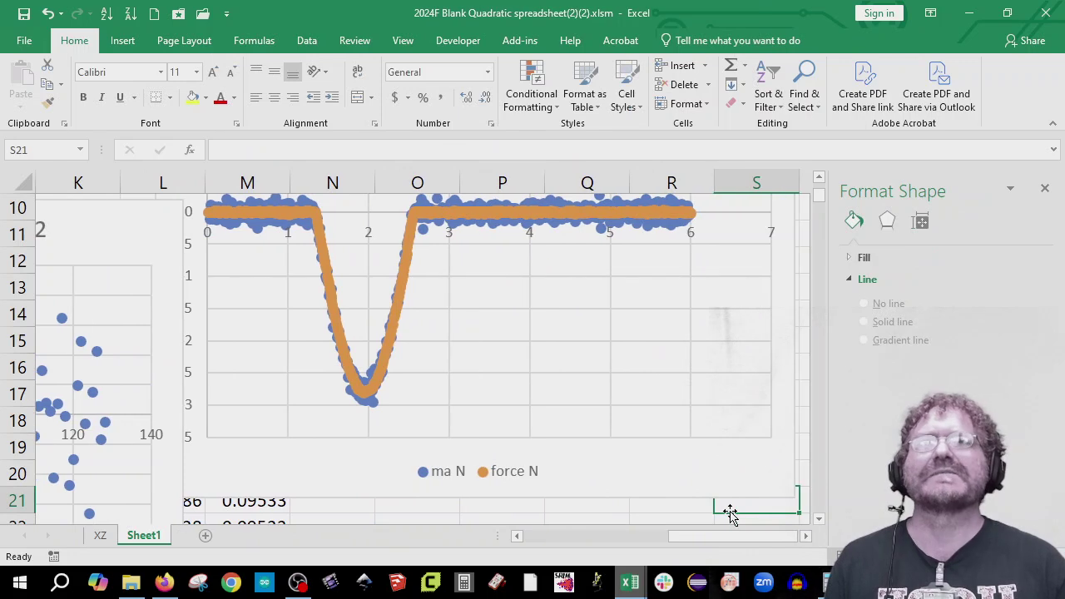
pyautogui.press('Up')
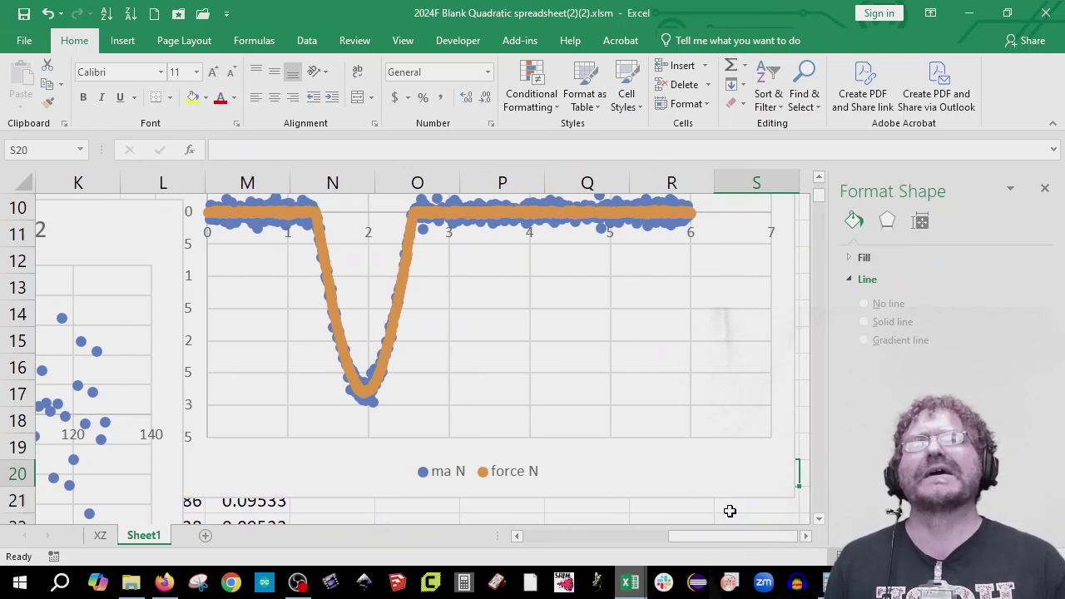
pyautogui.scroll(1, 716, 496)
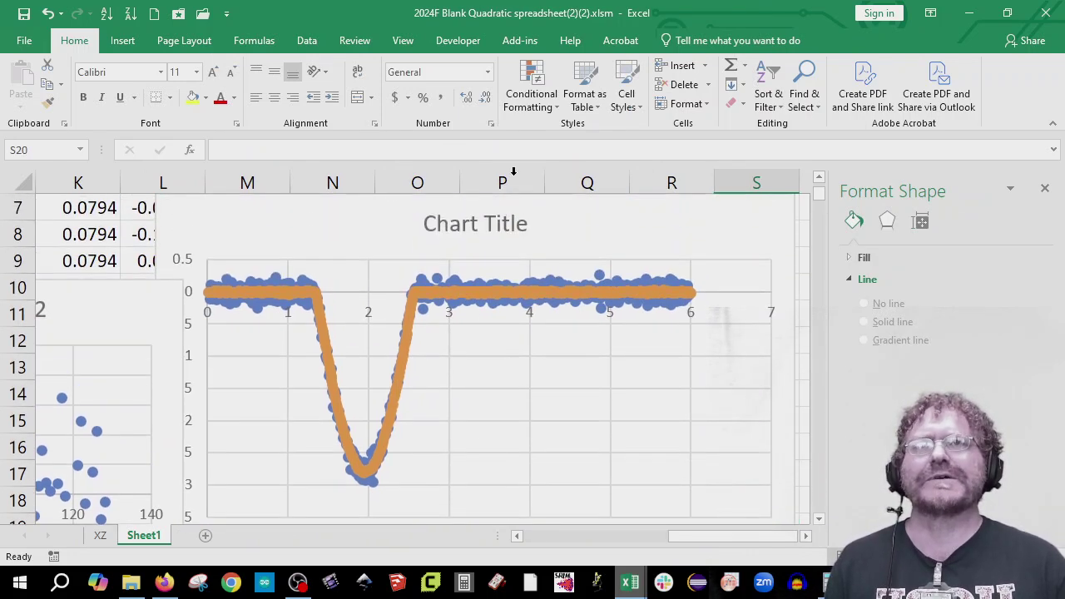
pyautogui.click(450, 223)
pyautogui.moveTo(423, 223); pyautogui.dragTo(542, 222)
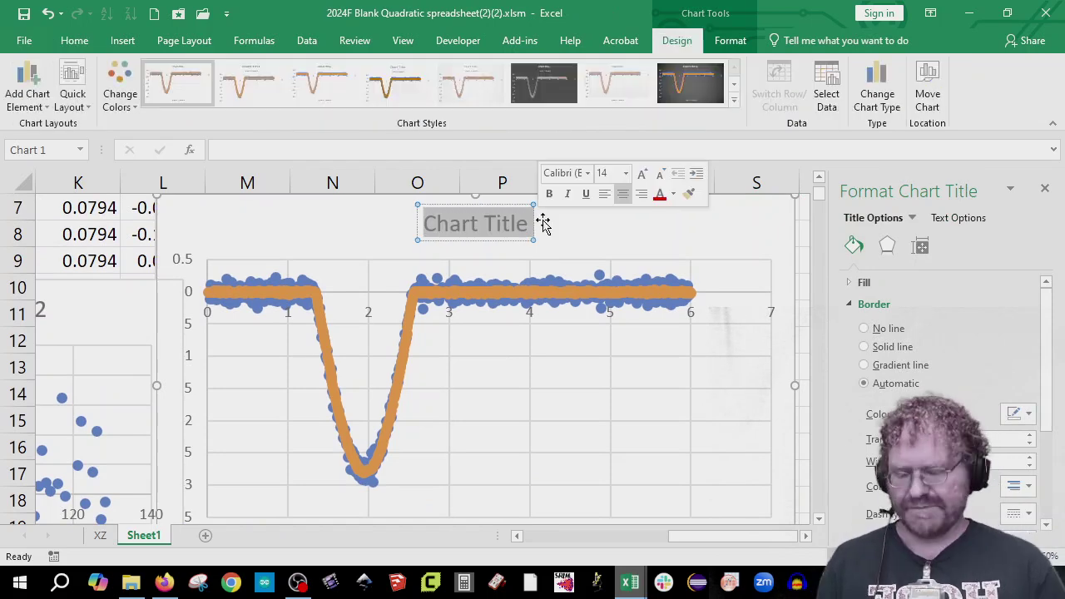
pyautogui.write('Newtons se')
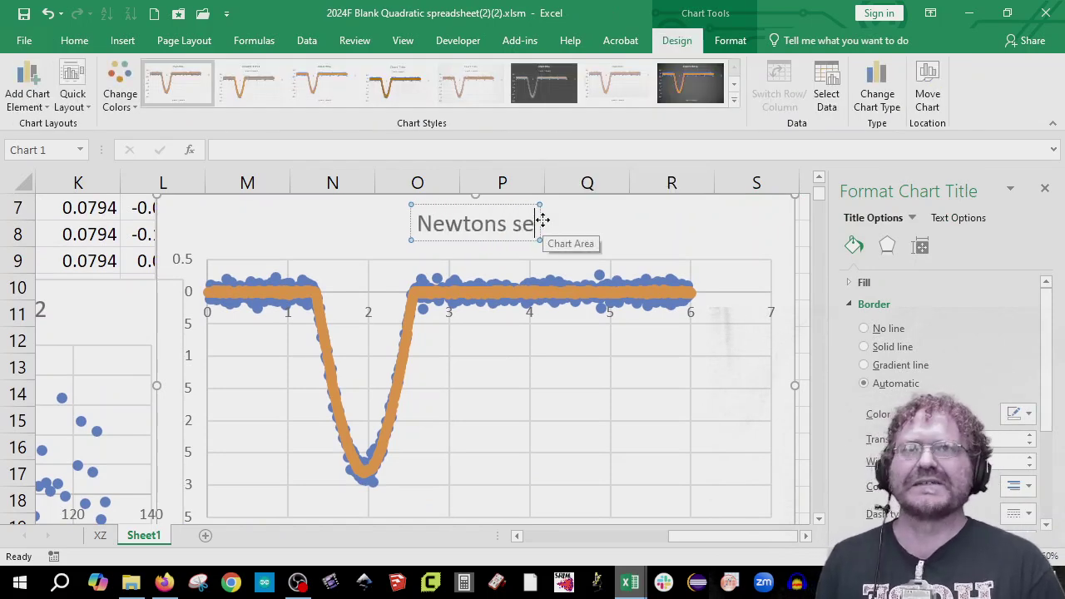
pyautogui.write('cond law')
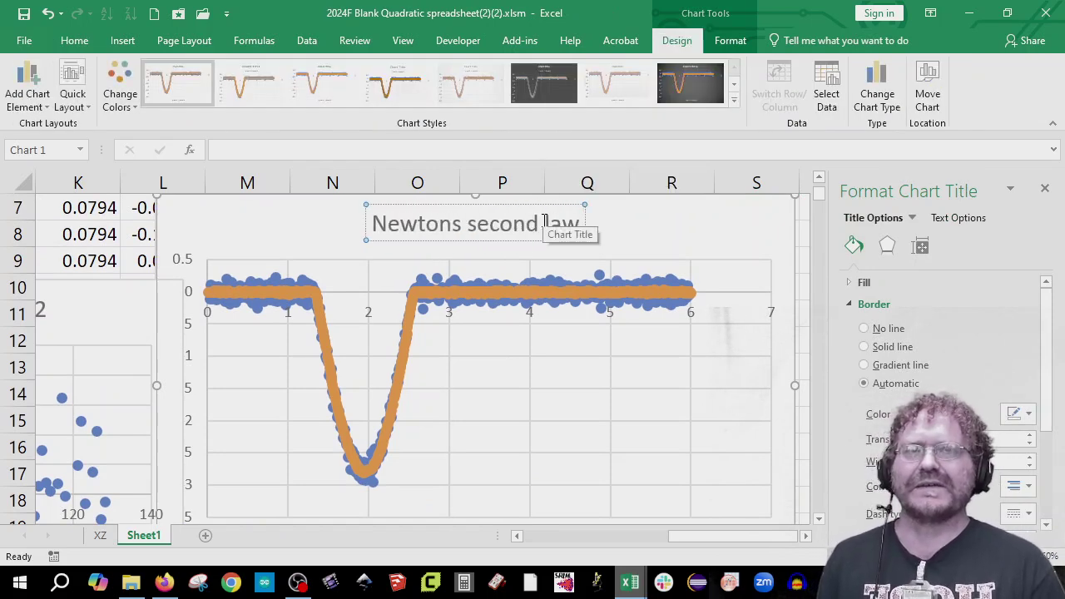
pyautogui.write(' F = ma')
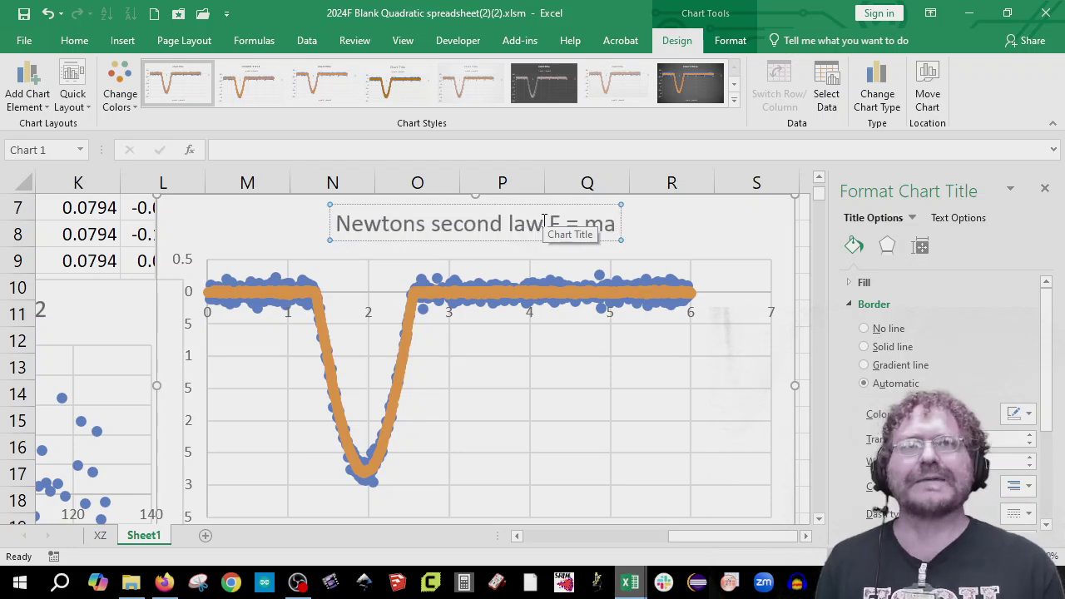
pyautogui.scroll(1, 753, 305)
pyautogui.click(721, 214)
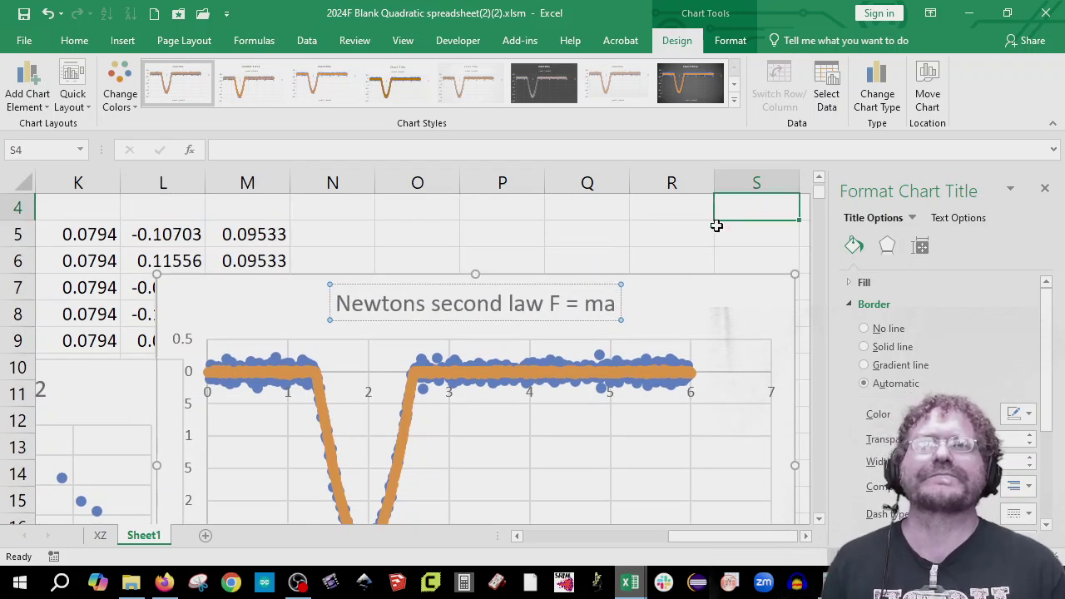
# - Format the force series with built-in markers of size 2
pyautogui.click(418, 381)
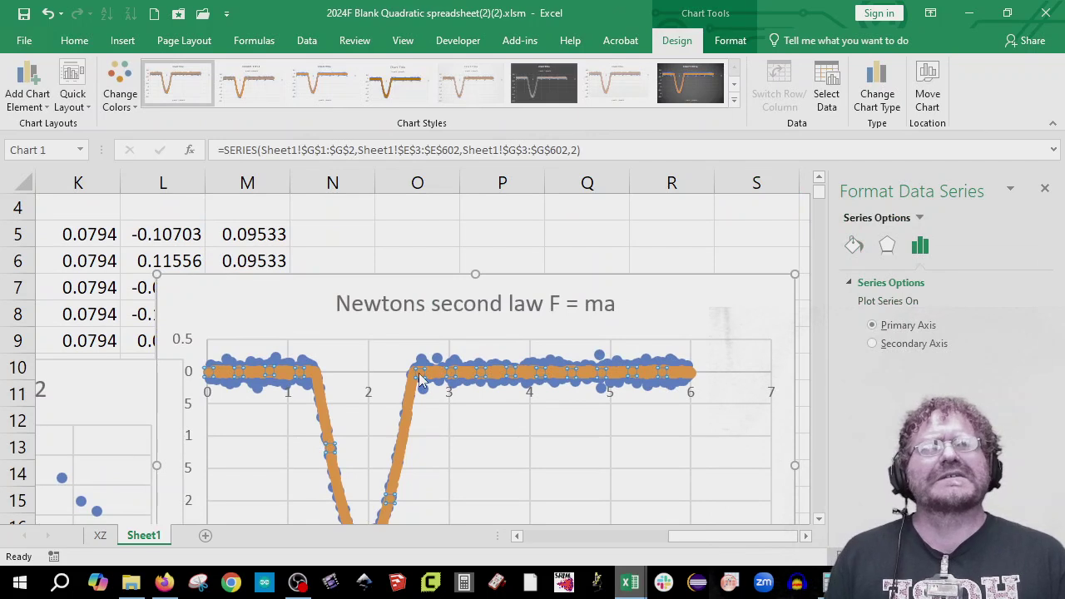
pyautogui.click(854, 245)
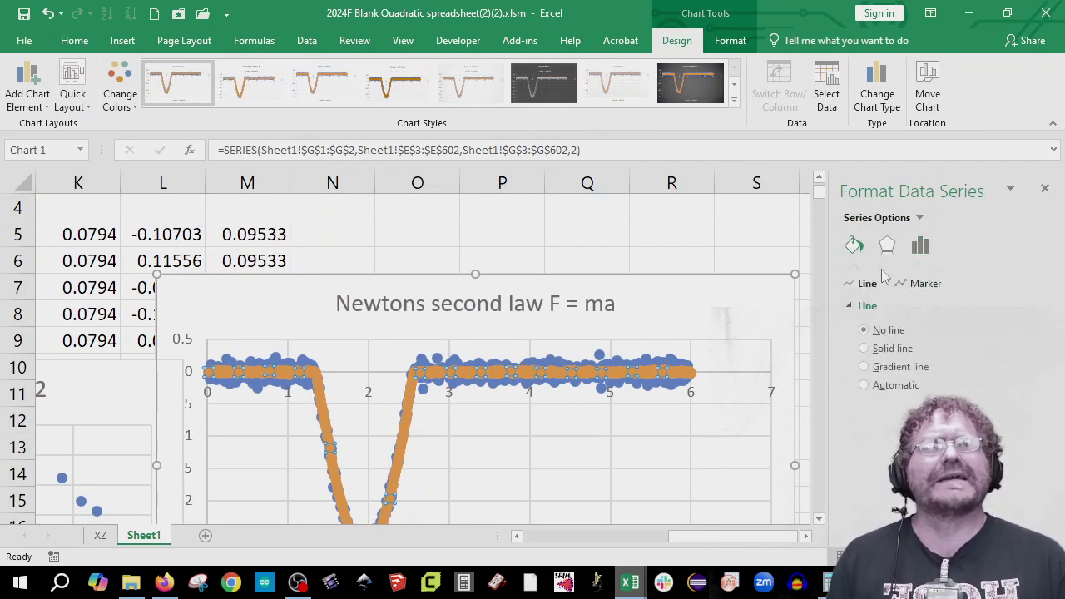
pyautogui.click(921, 284)
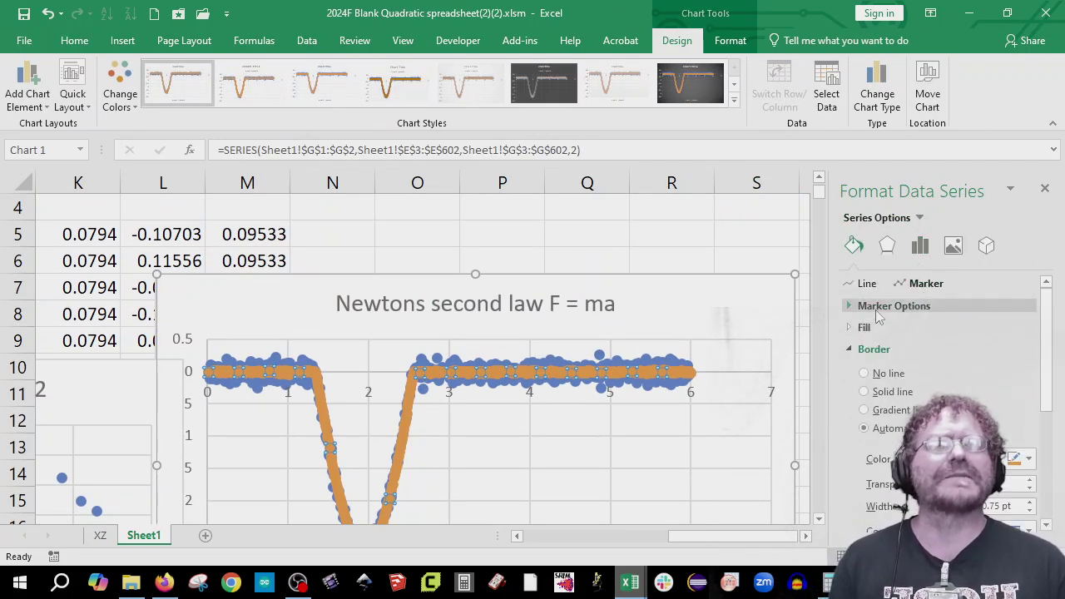
pyautogui.click(875, 306)
pyautogui.click(865, 366)
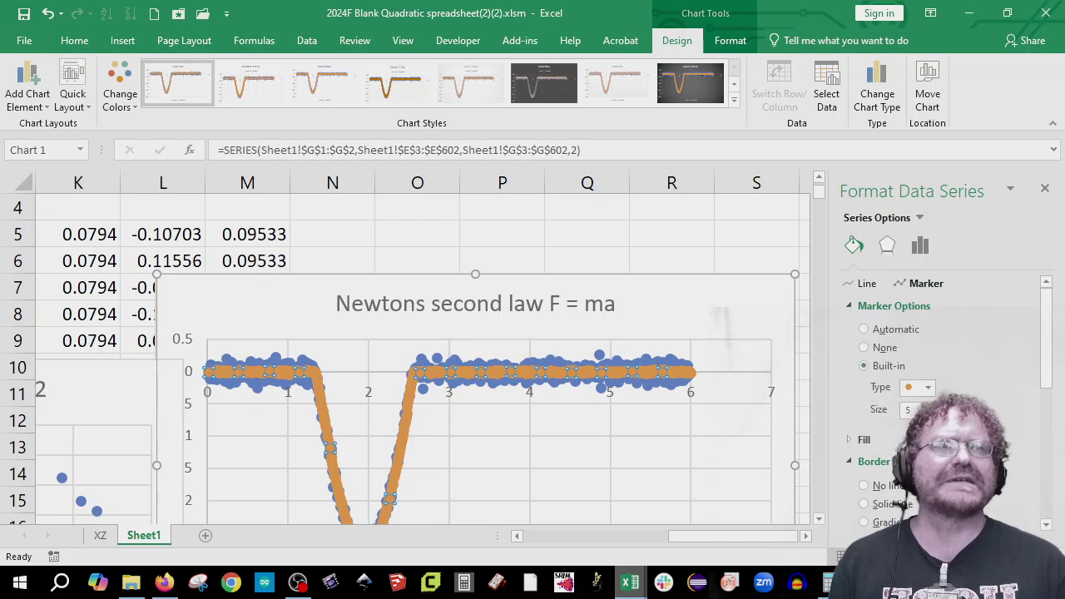
pyautogui.write('2')
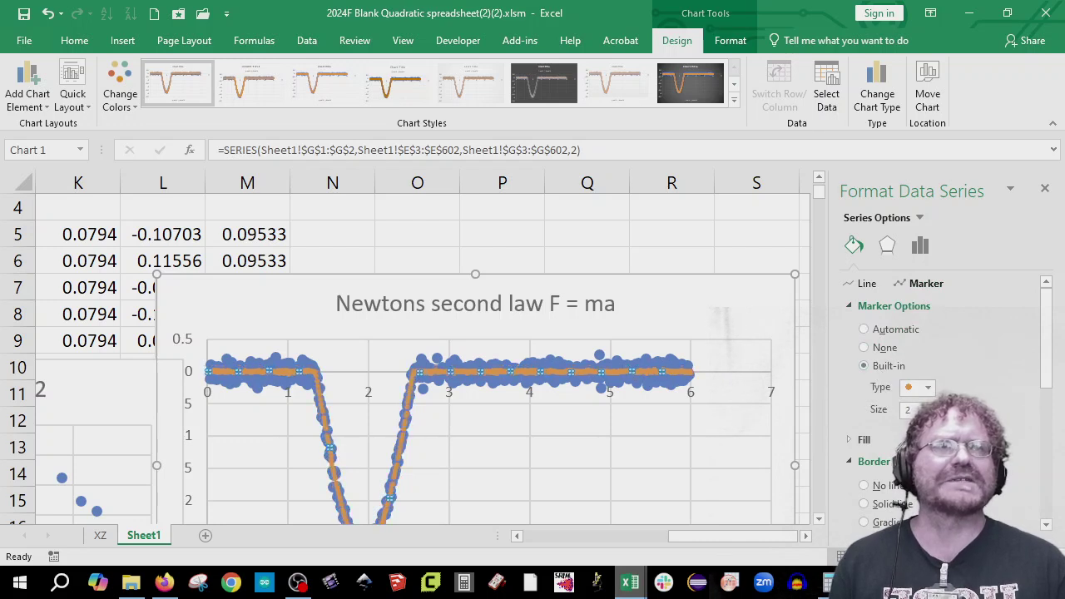
# - Format the chart's ma N series with smaller built-in markers
pyautogui.click(552, 366)
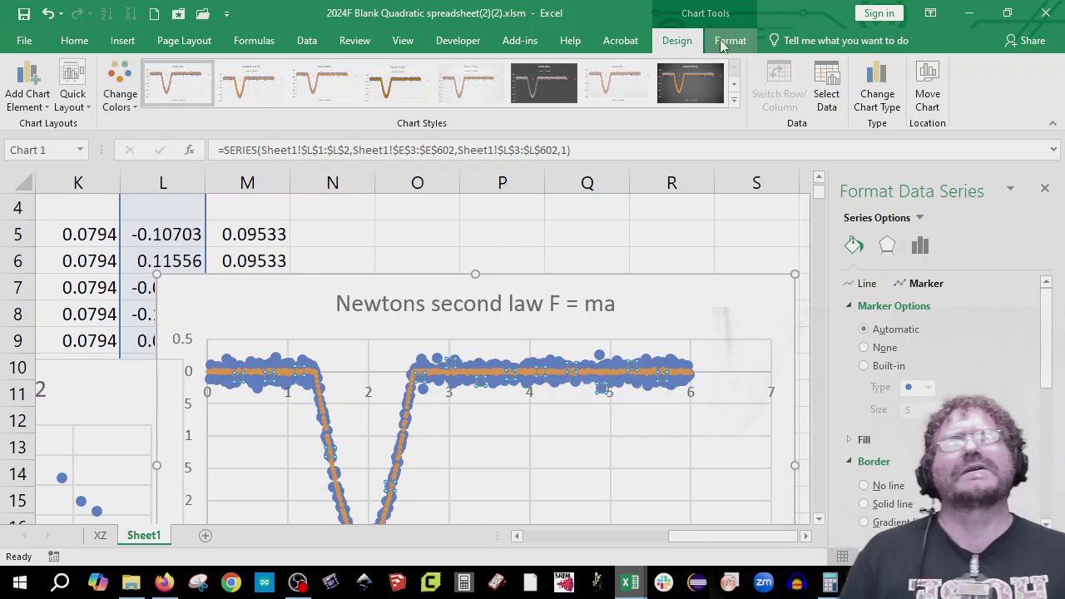
pyautogui.click(920, 218)
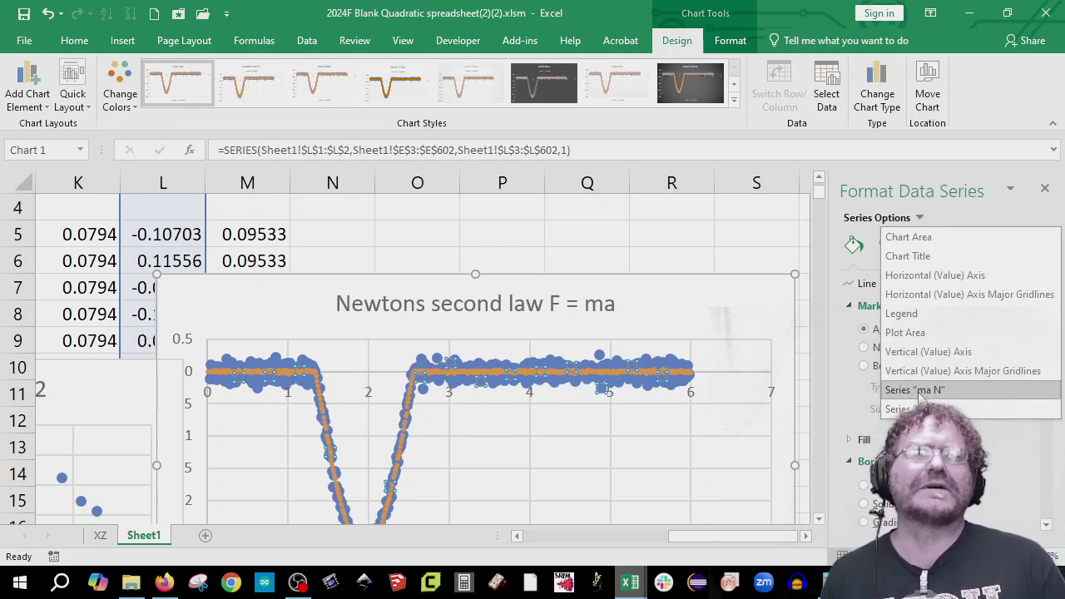
pyautogui.click(724, 43)
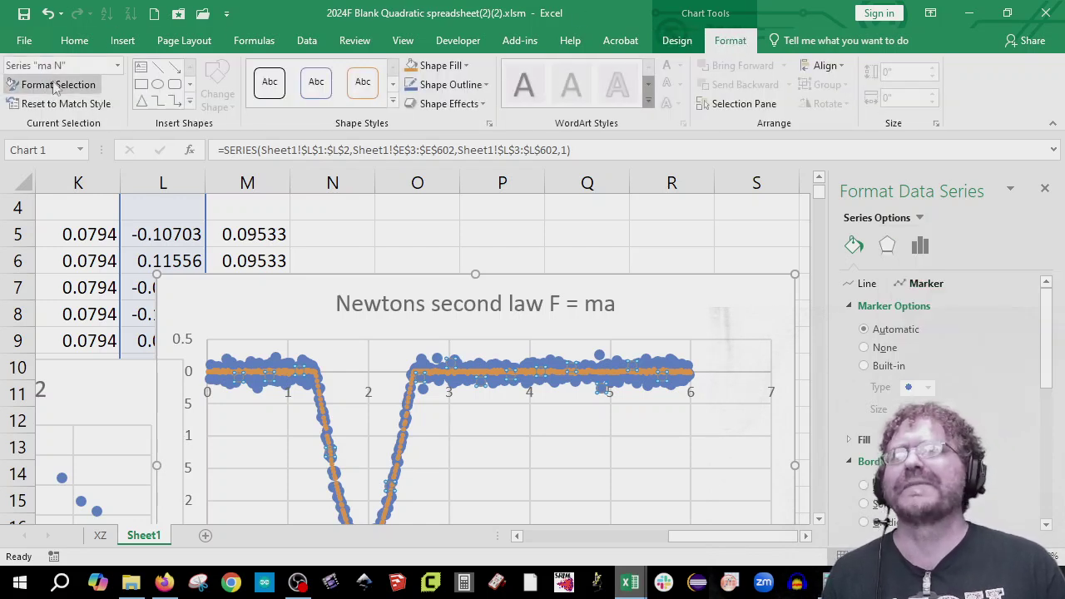
pyautogui.click(117, 70)
pyautogui.click(118, 69)
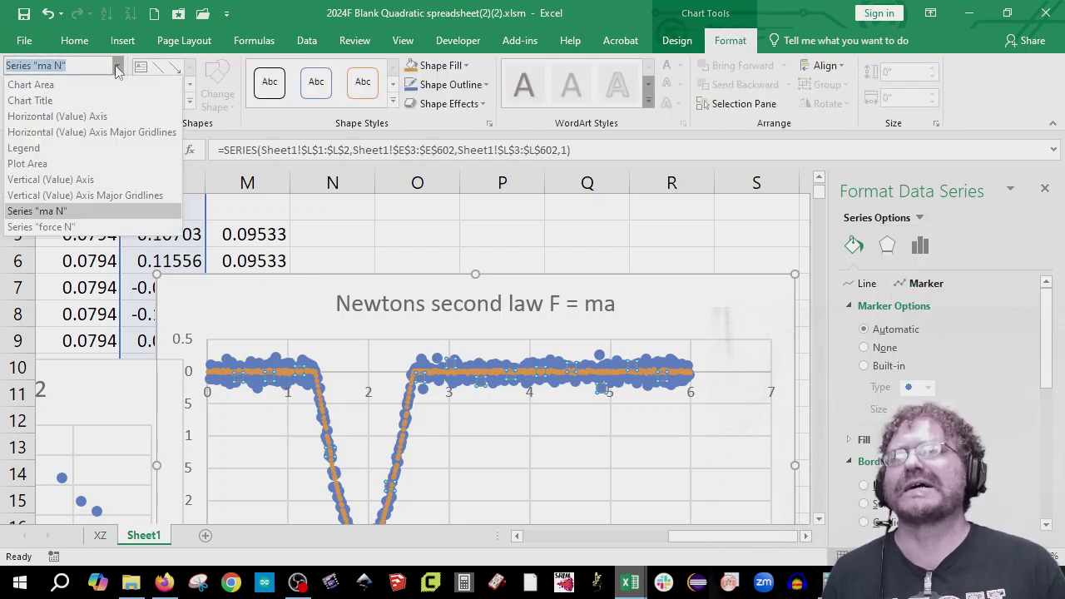
pyautogui.click(71, 227)
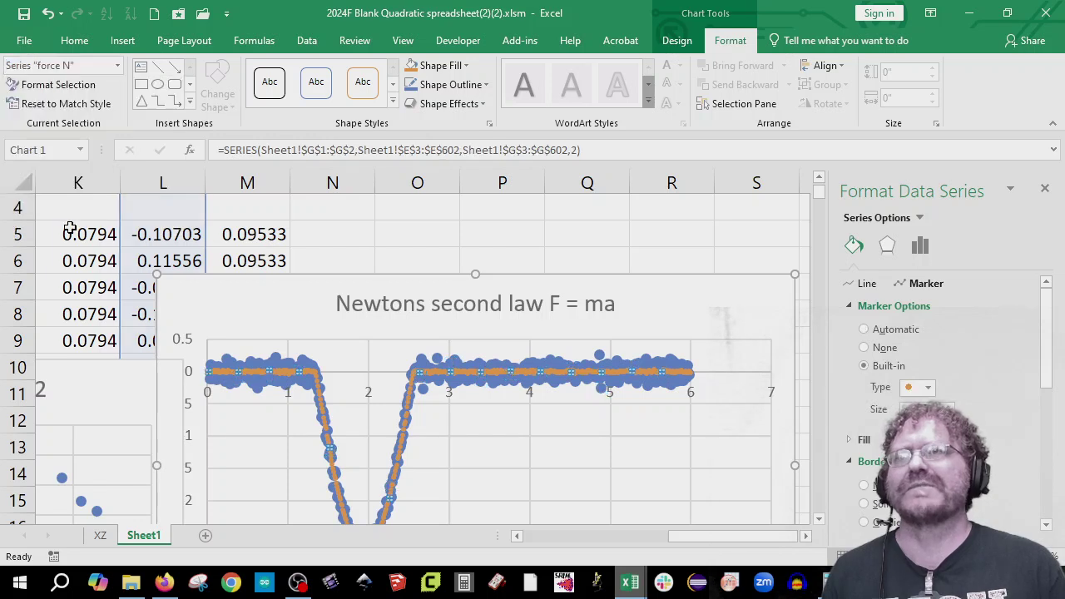
pyautogui.click(118, 65)
pyautogui.click(83, 211)
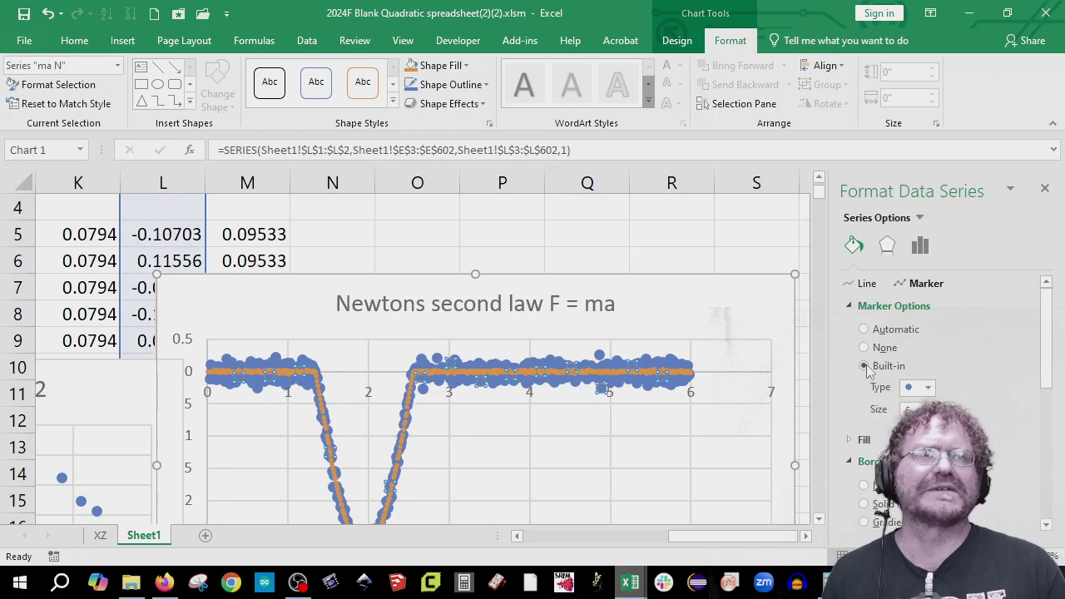
pyautogui.press('Return')
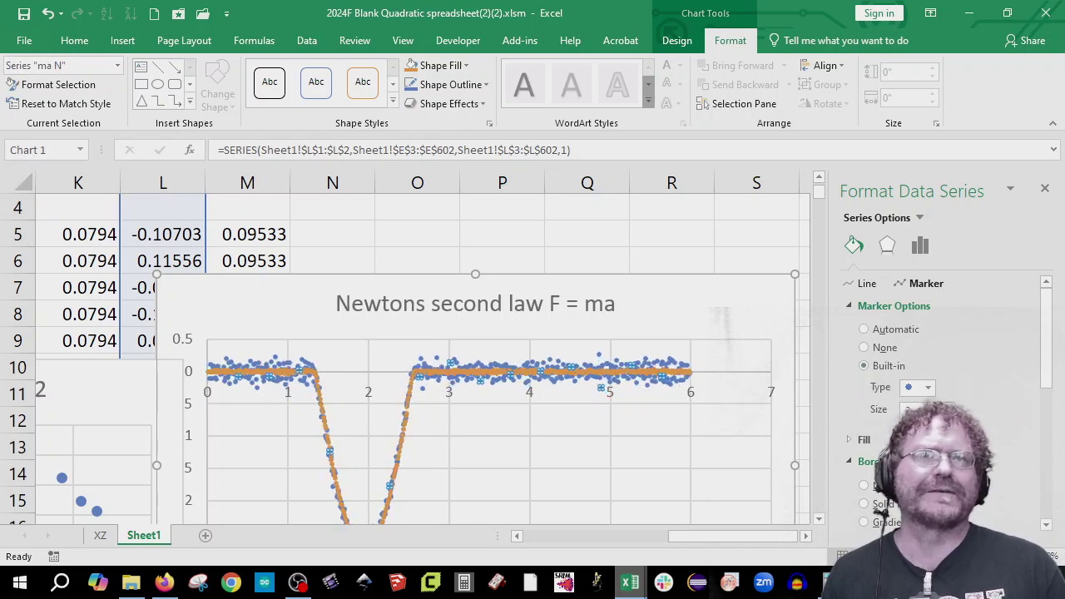
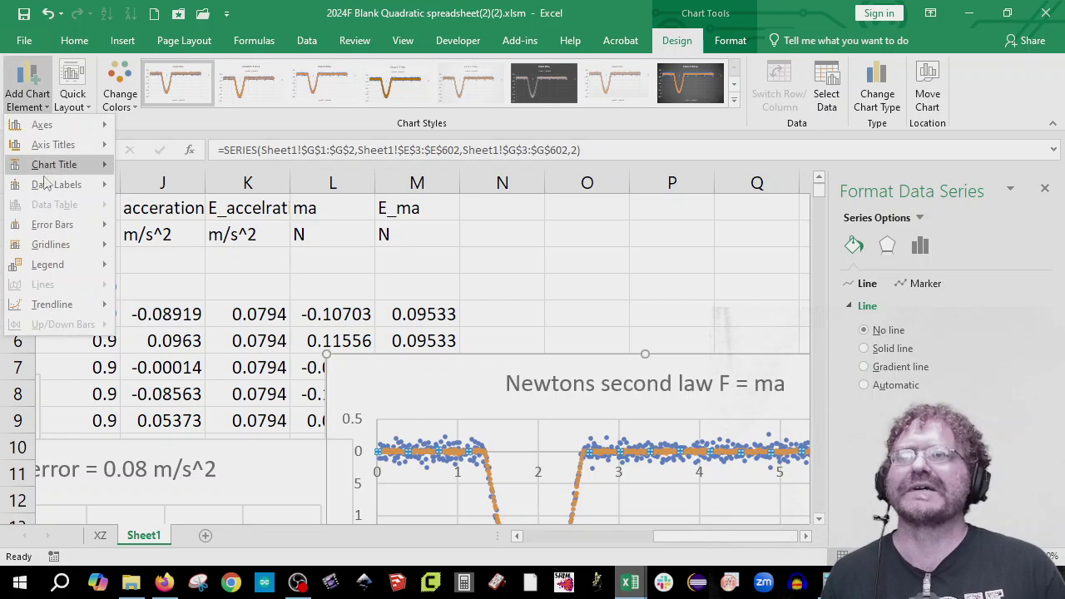
# - Add Standard Error bars to the force N series and delete its X error bars
pyautogui.moveTo(58, 223)
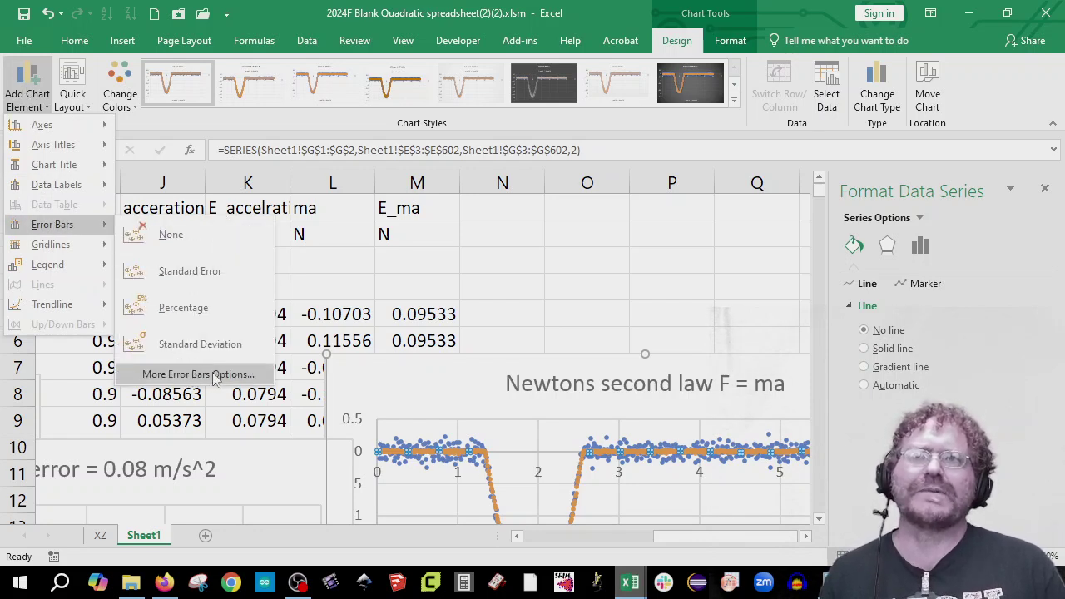
pyautogui.click(193, 273)
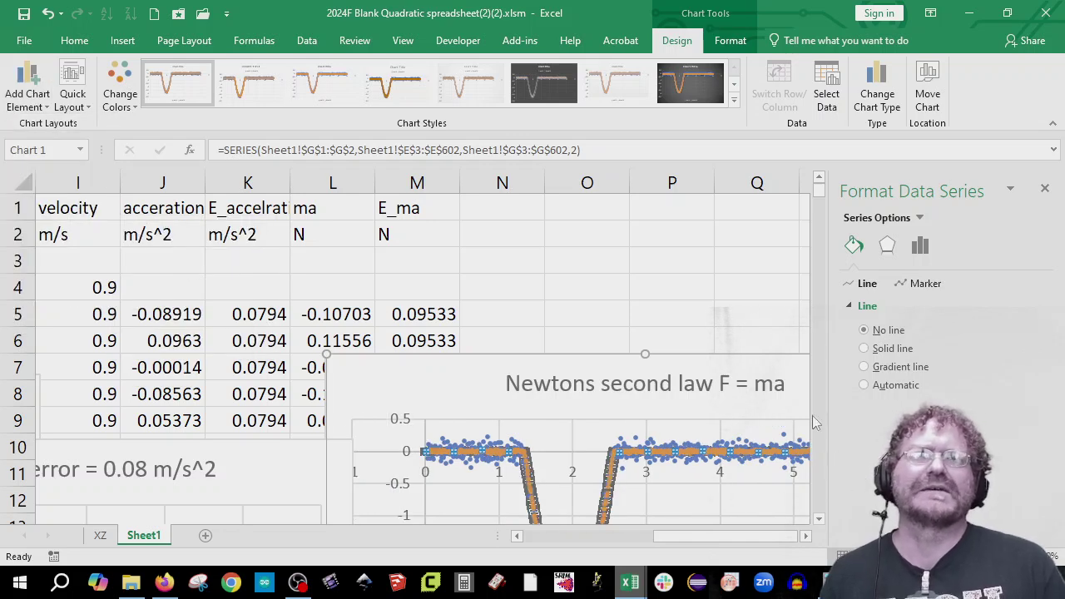
pyautogui.click(729, 40)
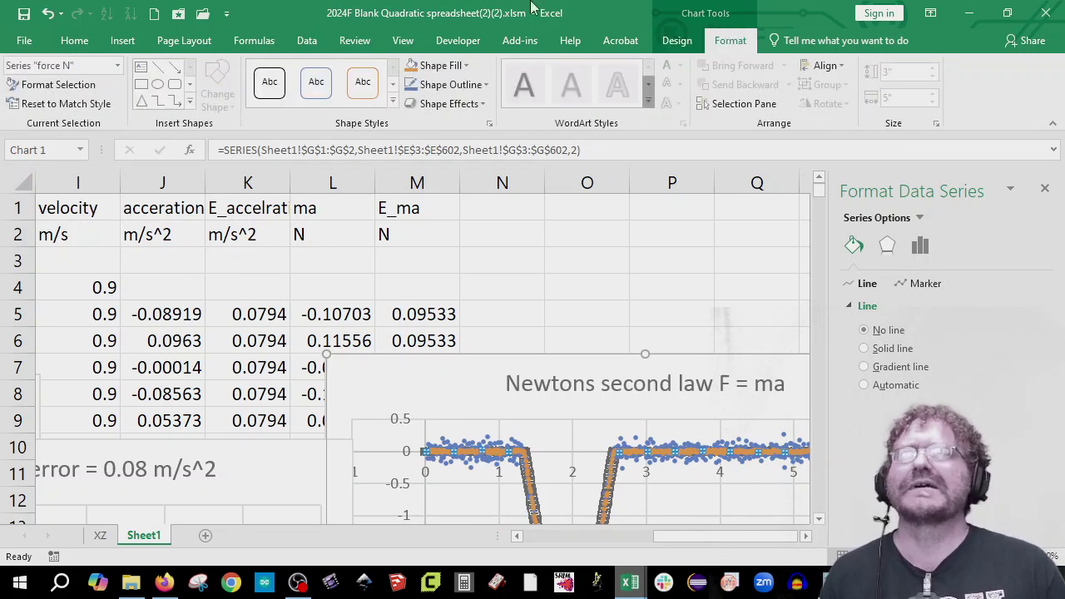
pyautogui.click(117, 65)
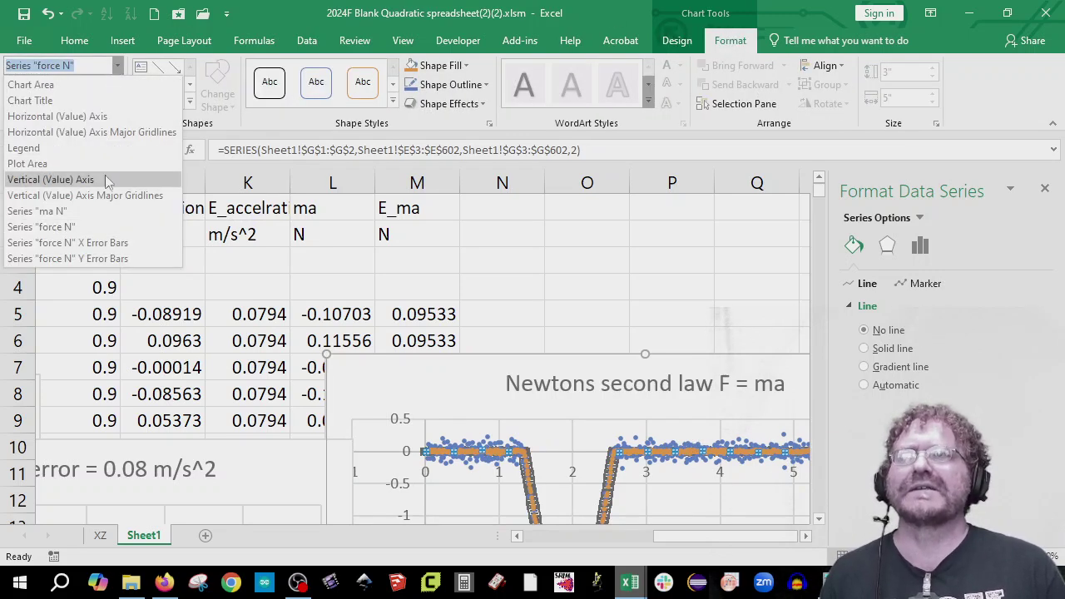
pyautogui.click(129, 243)
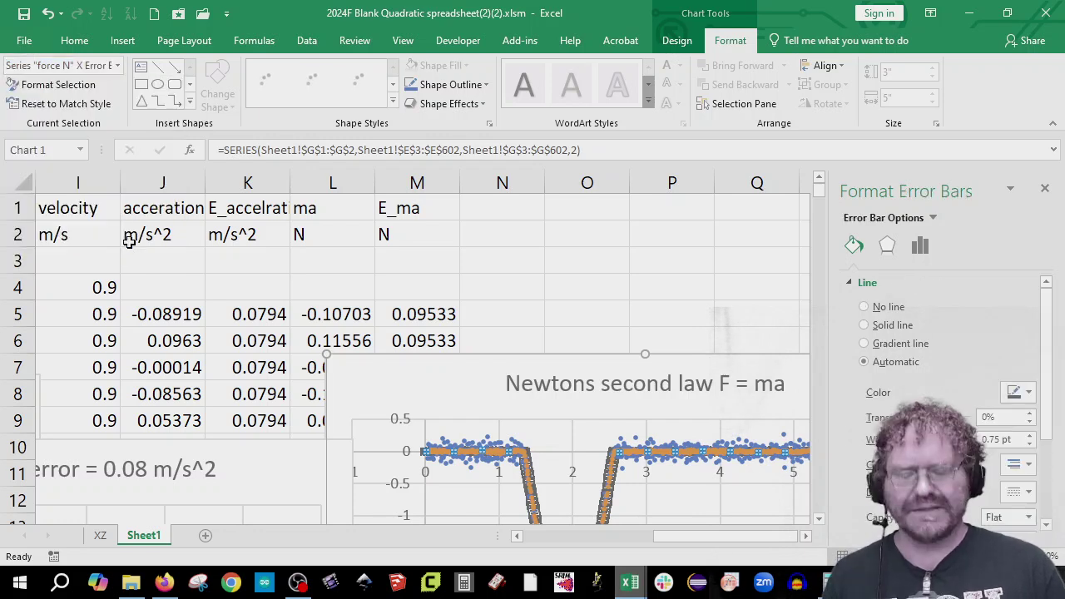
pyautogui.press('Delete')
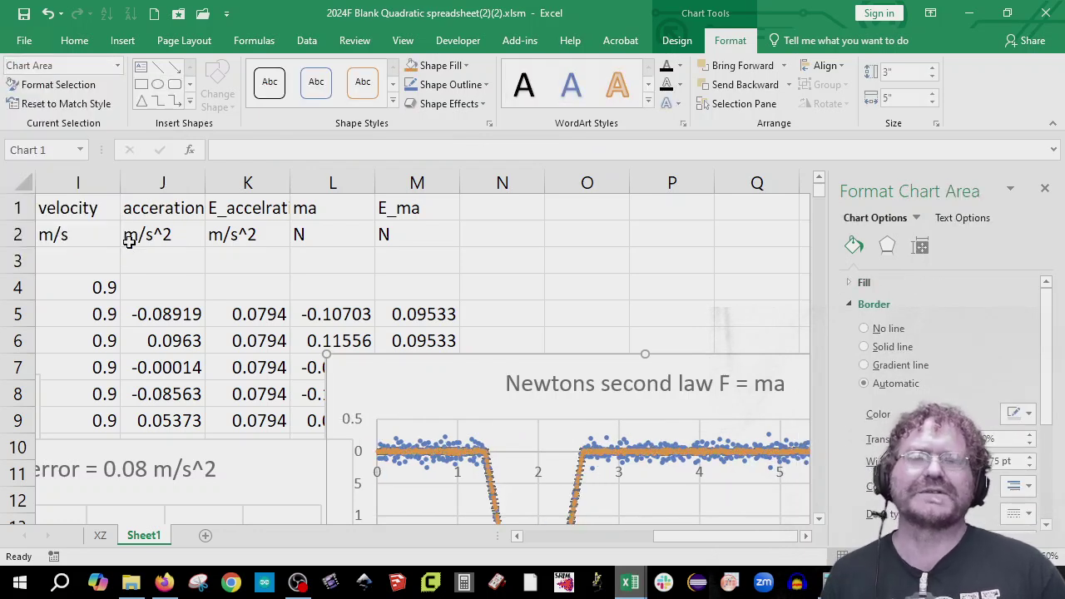
# - Switch the force N series' Y error bars in the Newtons second law chart to a custom error amount
pyautogui.click(117, 66)
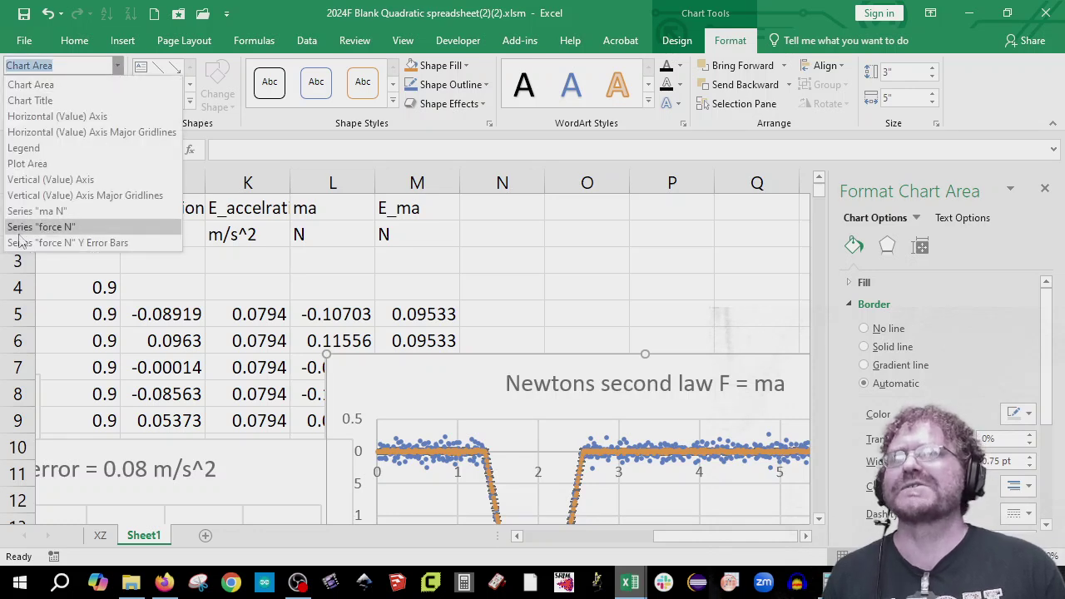
pyautogui.click(86, 243)
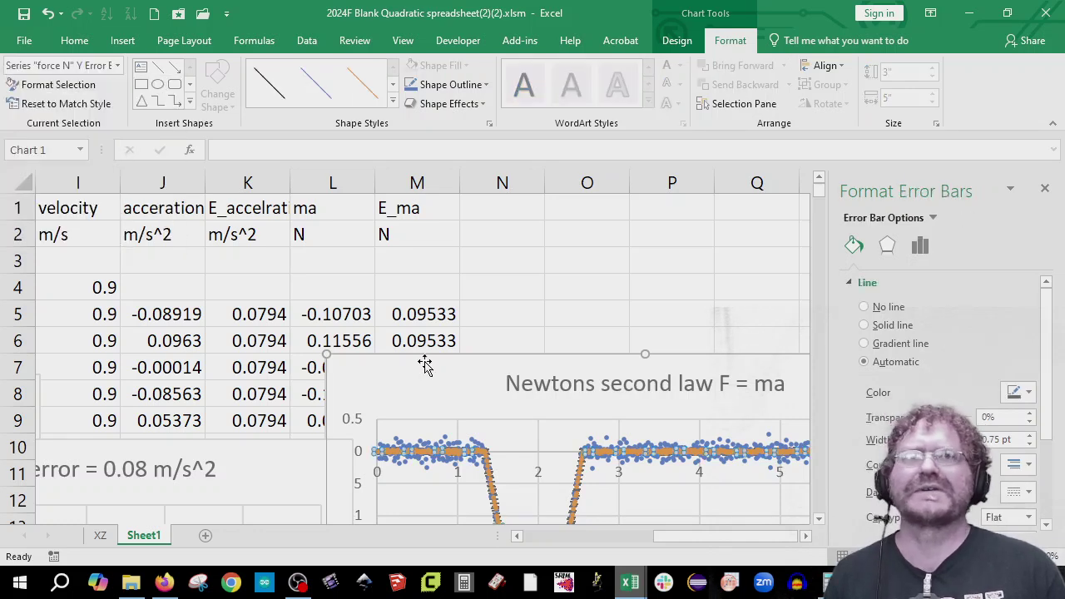
pyautogui.click(921, 246)
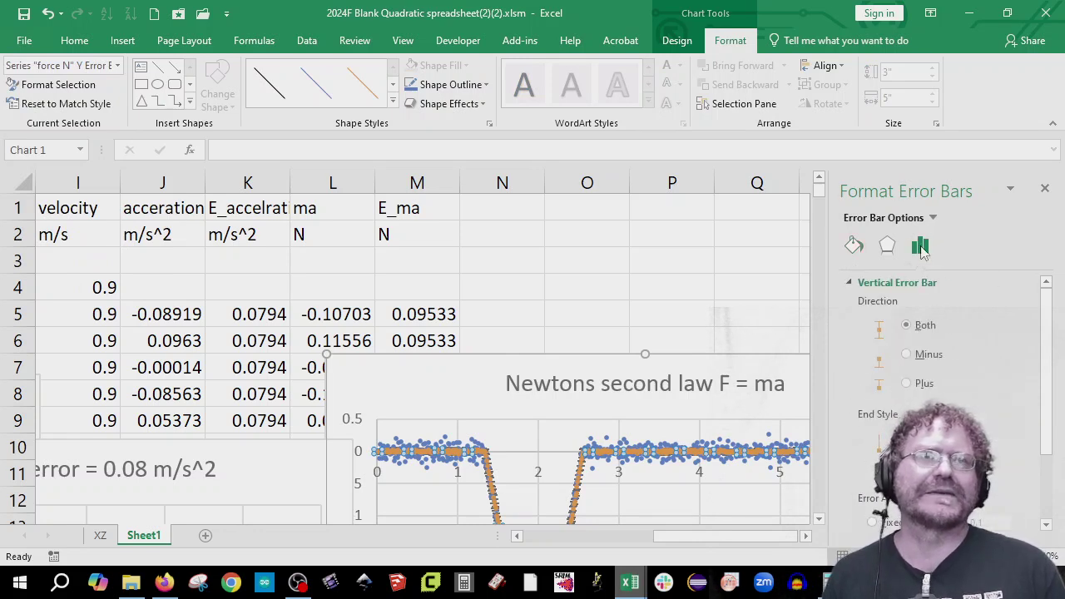
pyautogui.scroll(-2, 894, 399)
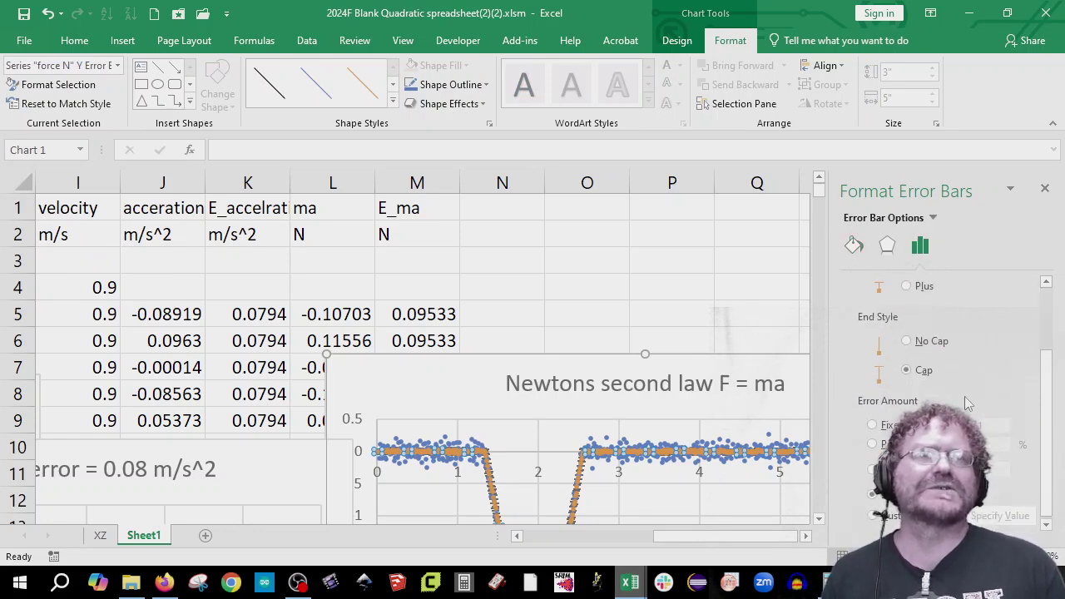
pyautogui.click(872, 515)
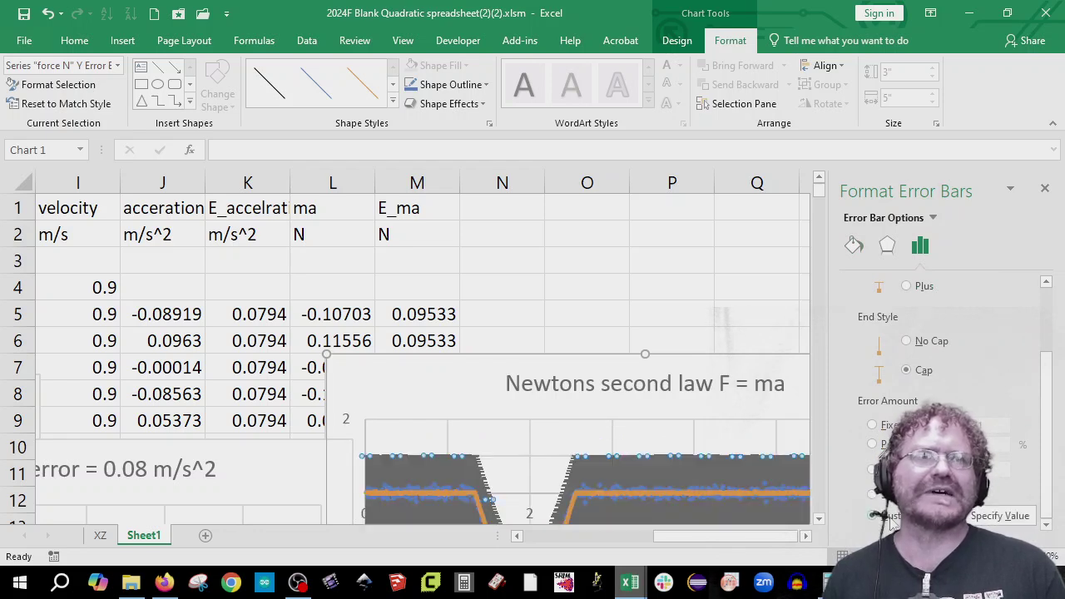
# - Set both the positive and negative error values of the force N error bars to cell H3 in the E_force column
pyautogui.click(997, 517)
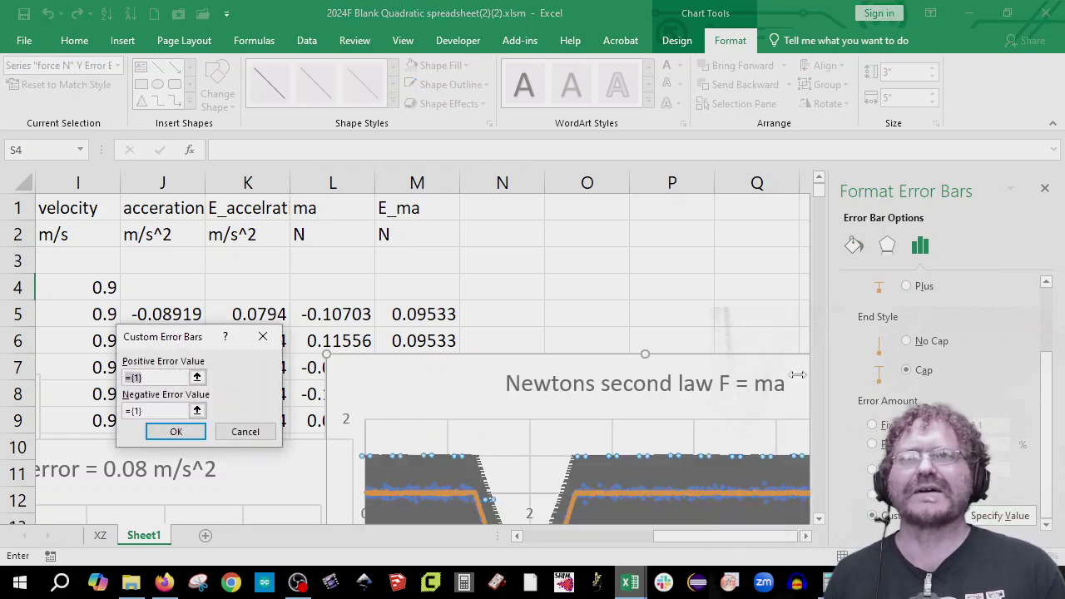
pyautogui.moveTo(188, 339); pyautogui.dragTo(348, 258)
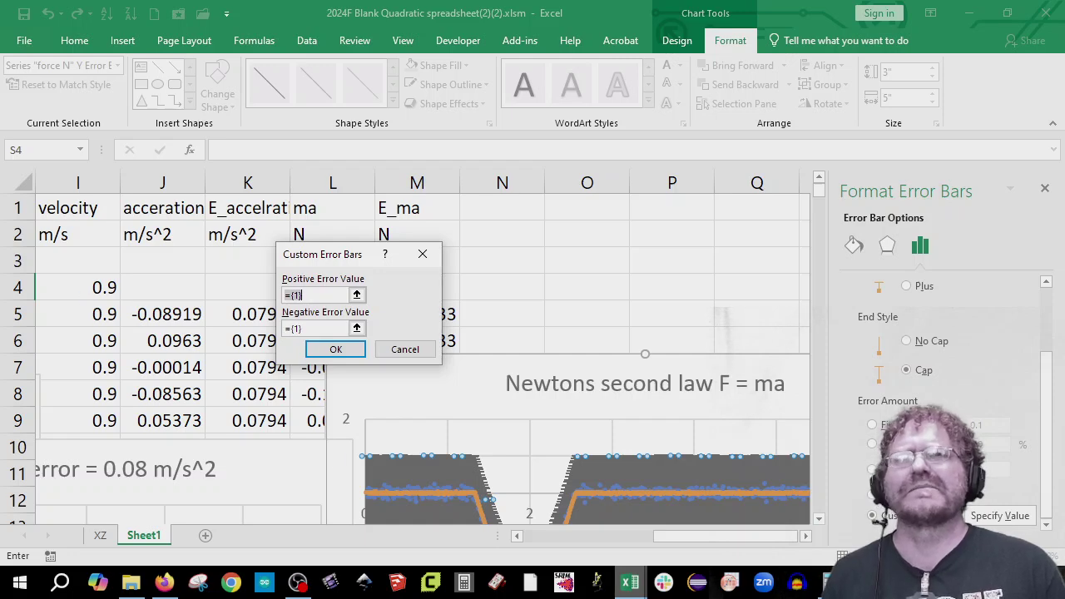
pyautogui.moveTo(732, 545); pyautogui.dragTo(703, 552)
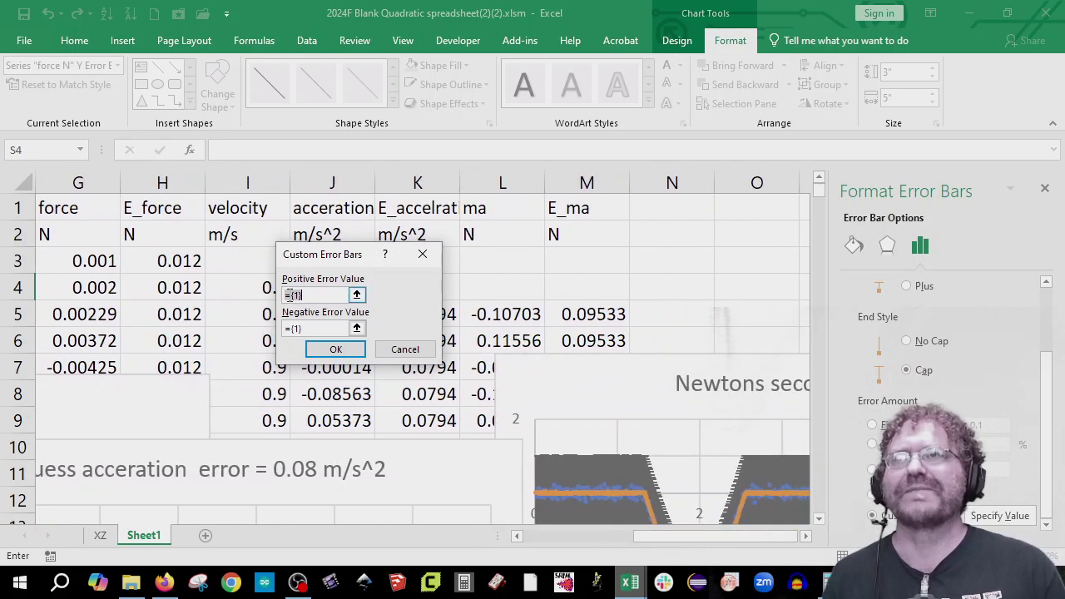
pyautogui.click(165, 260)
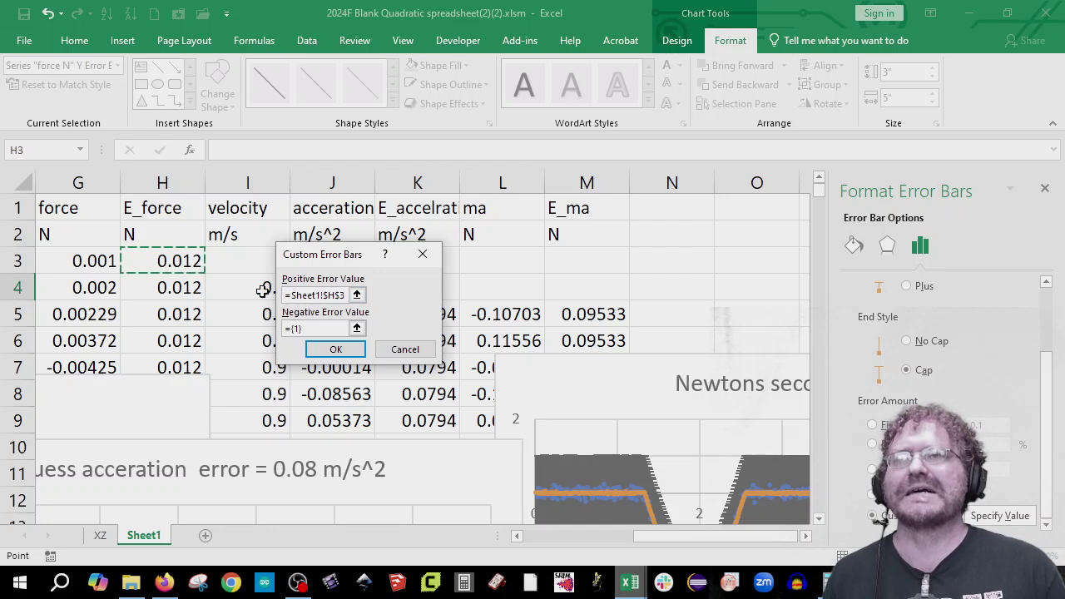
pyautogui.click(324, 331)
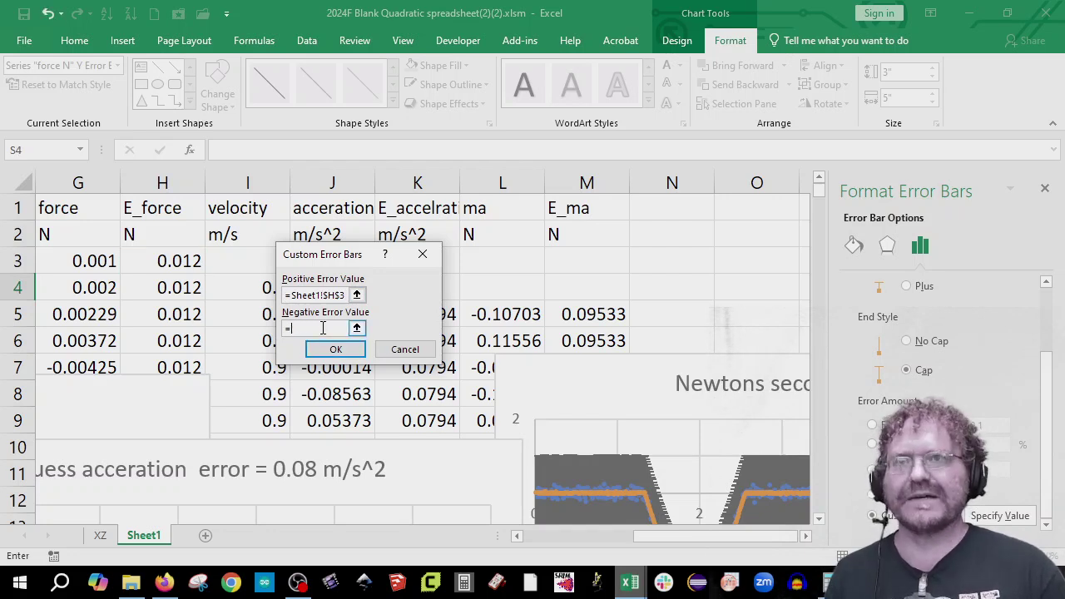
pyautogui.click(180, 261)
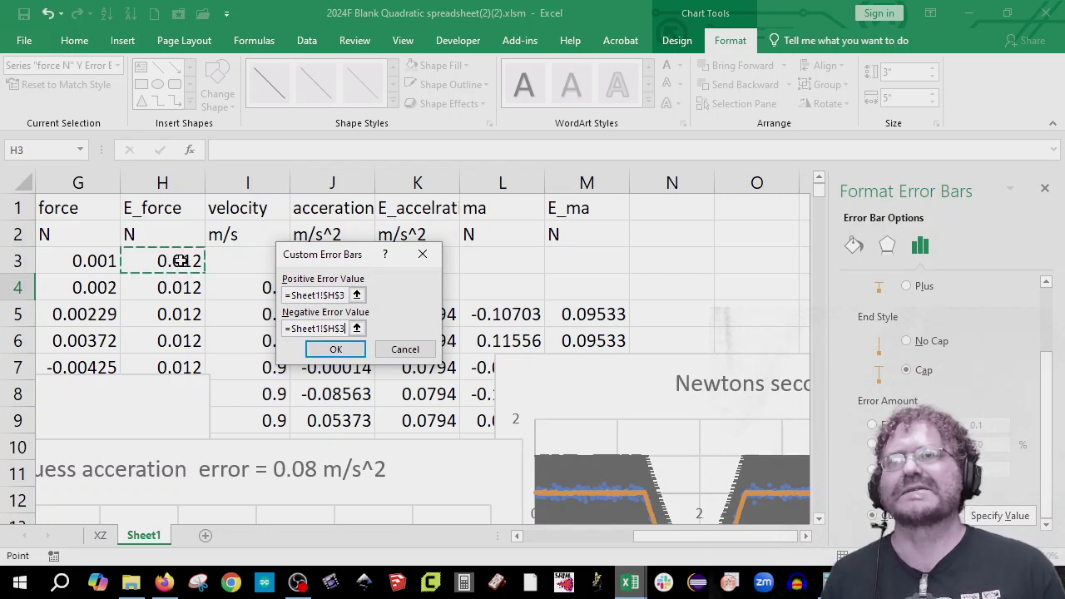
pyautogui.click(348, 350)
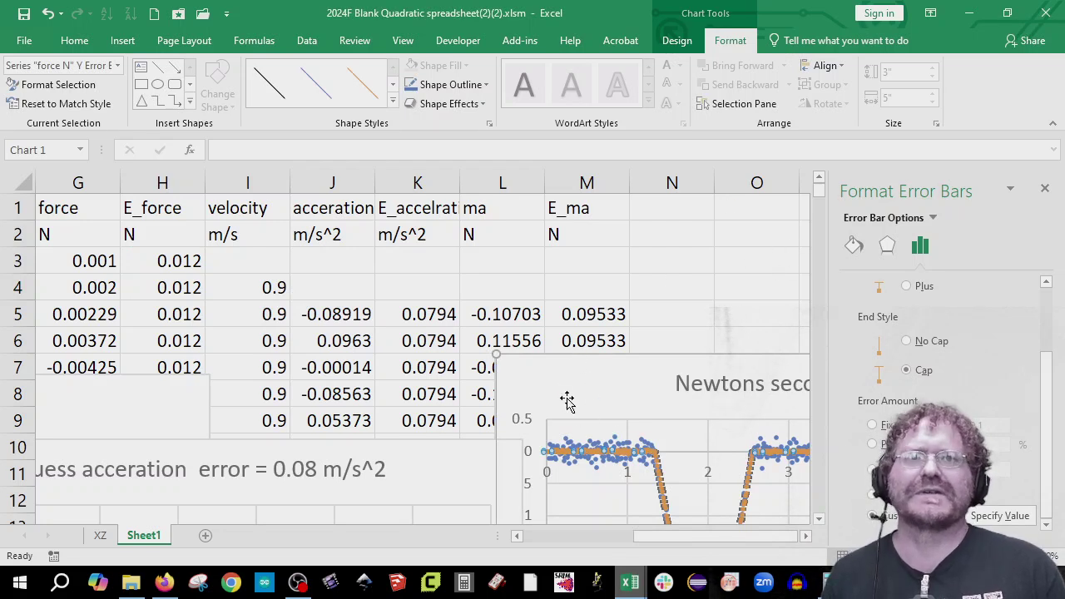
# - Add error bars to the ma N series of the Newtons second law chart with their formatting options open
pyautogui.click(614, 447)
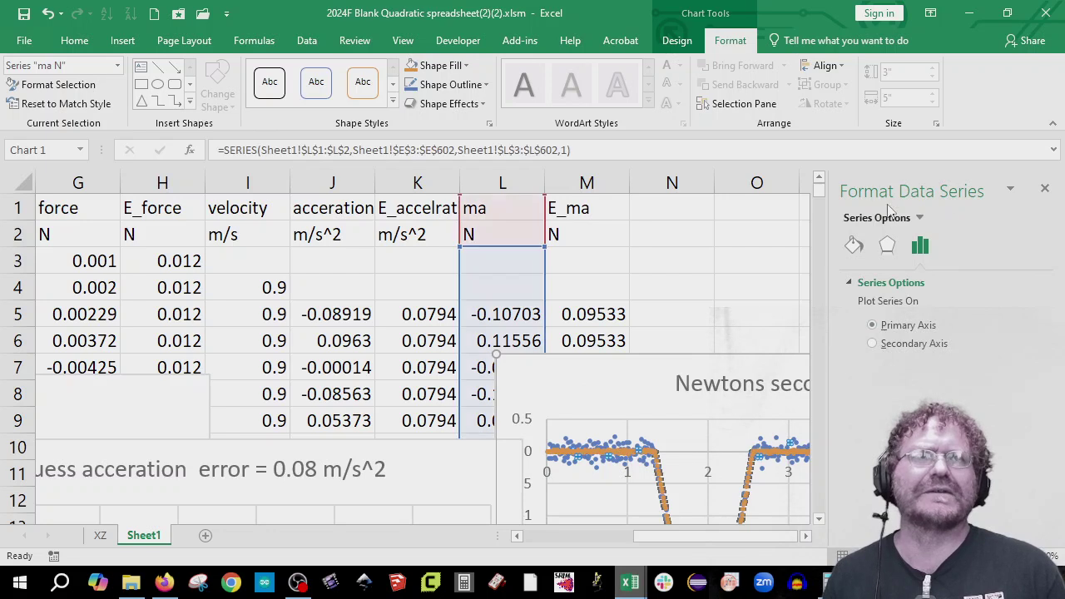
pyautogui.click(919, 218)
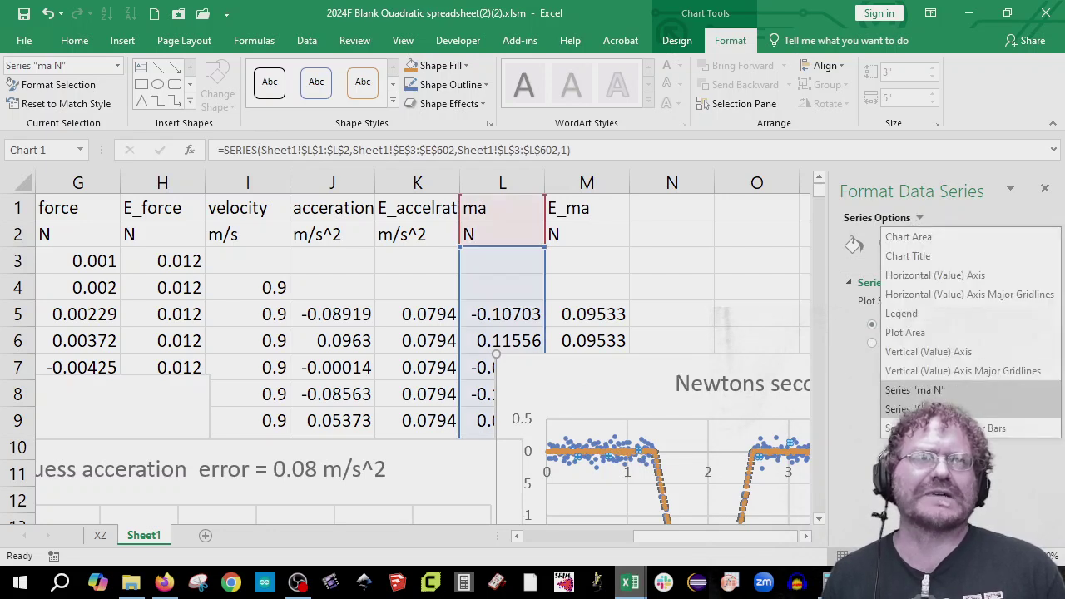
pyautogui.click(118, 65)
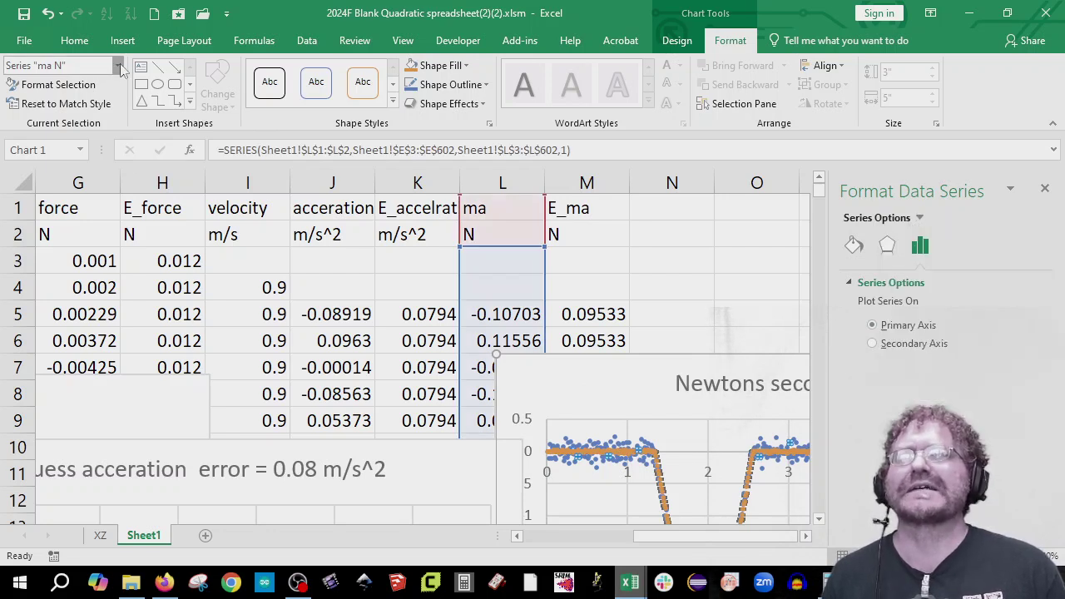
pyautogui.click(118, 65)
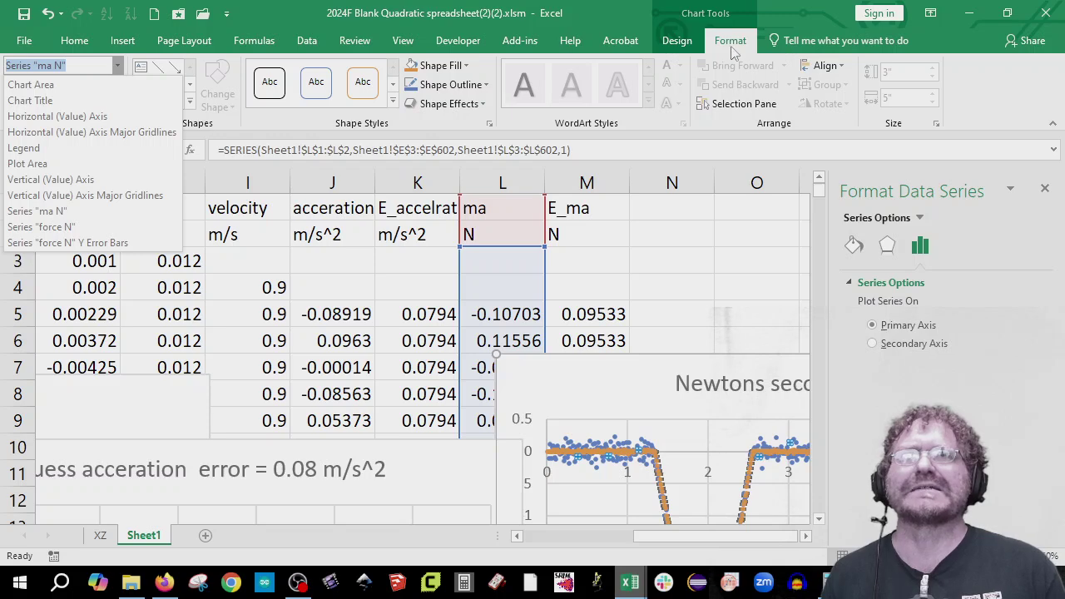
pyautogui.click(677, 41)
pyautogui.click(33, 94)
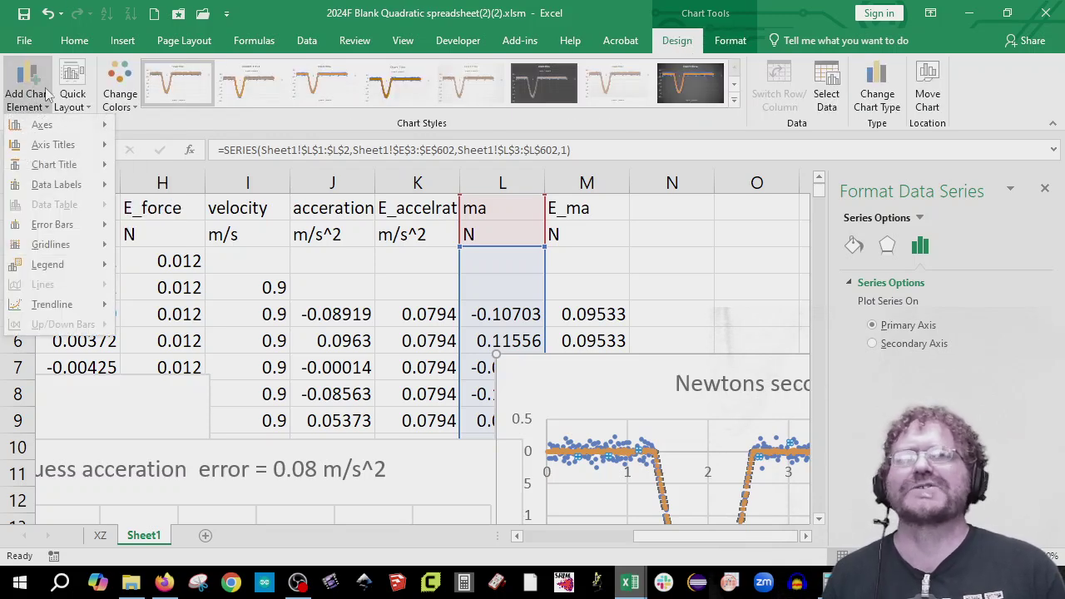
pyautogui.moveTo(58, 224)
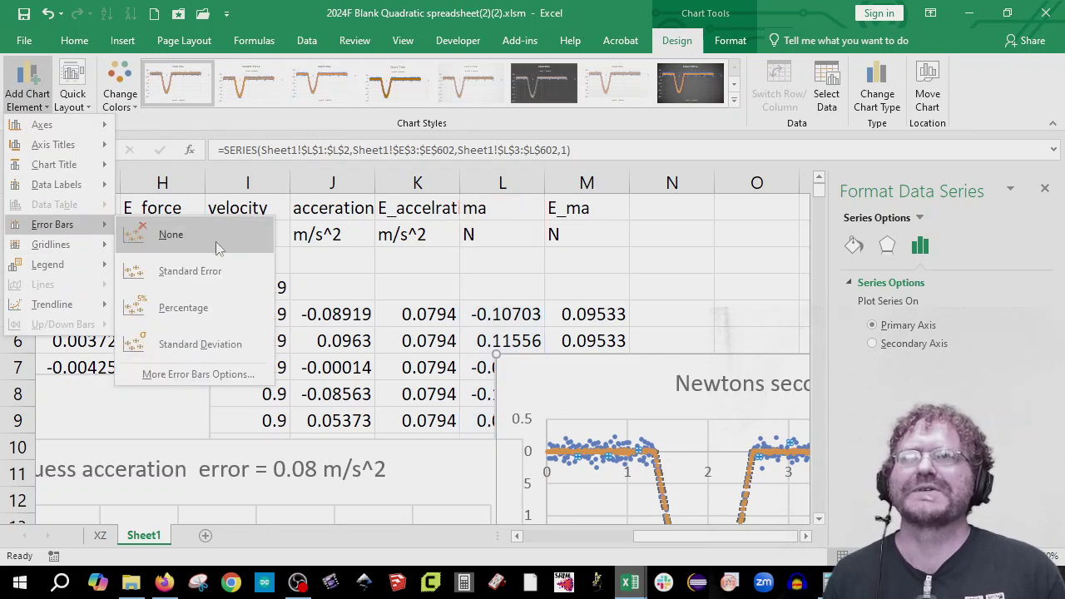
pyautogui.click(208, 376)
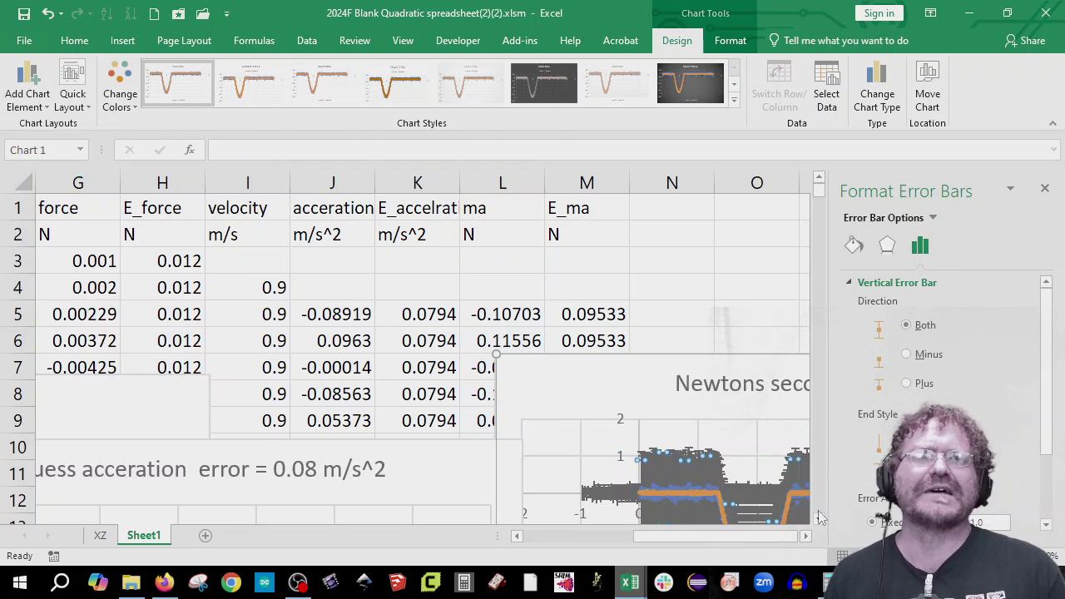
# - Give the ma N vertical error bars a custom amount, with both positive and negative values taken from cell M5 under E_ma
pyautogui.scroll(-3, 874, 516)
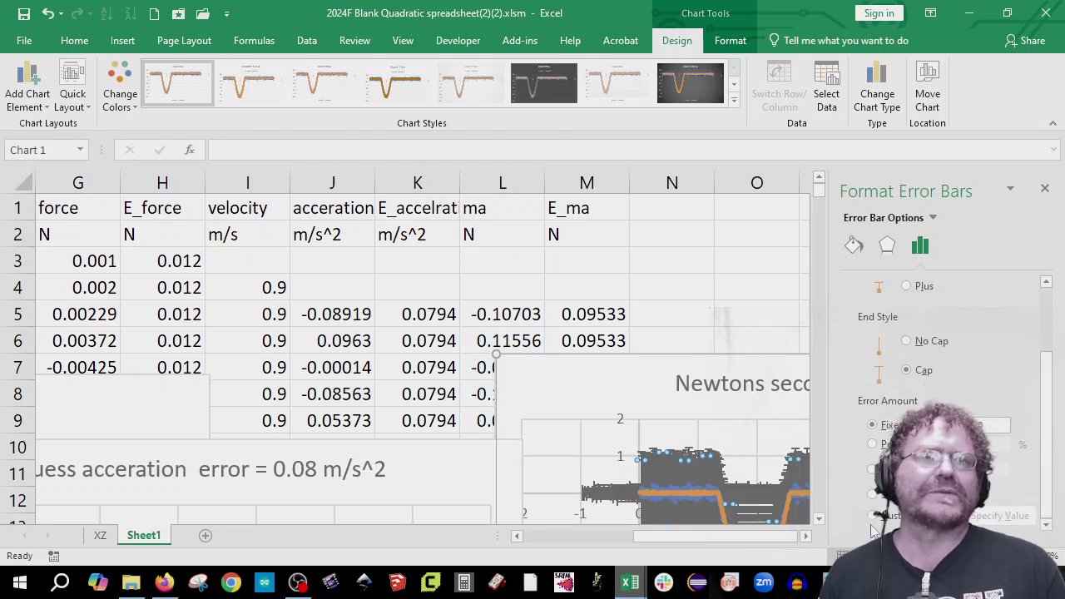
pyautogui.click(872, 515)
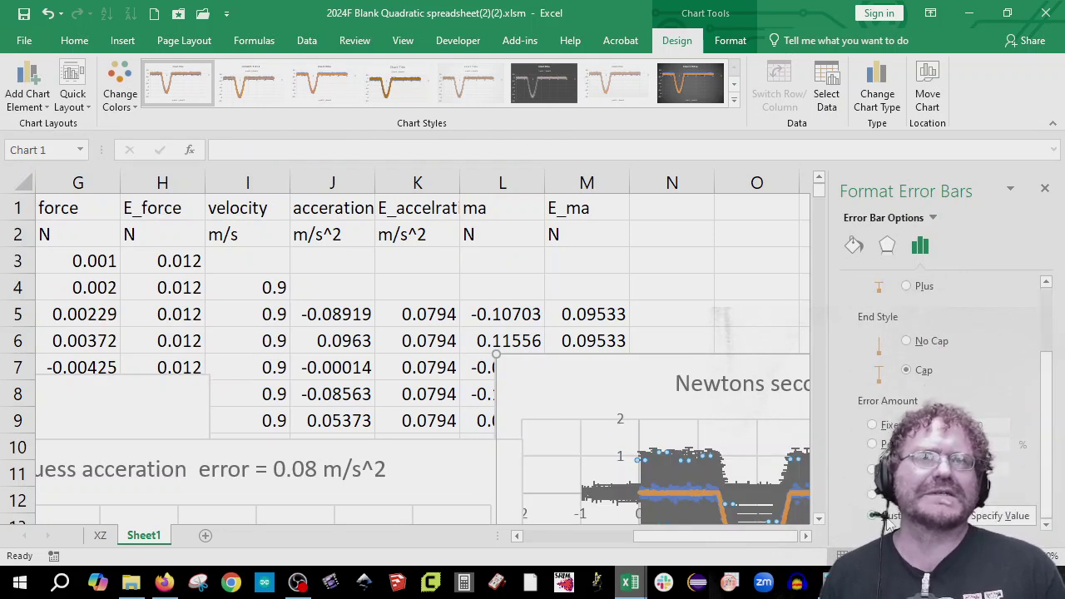
pyautogui.click(1001, 516)
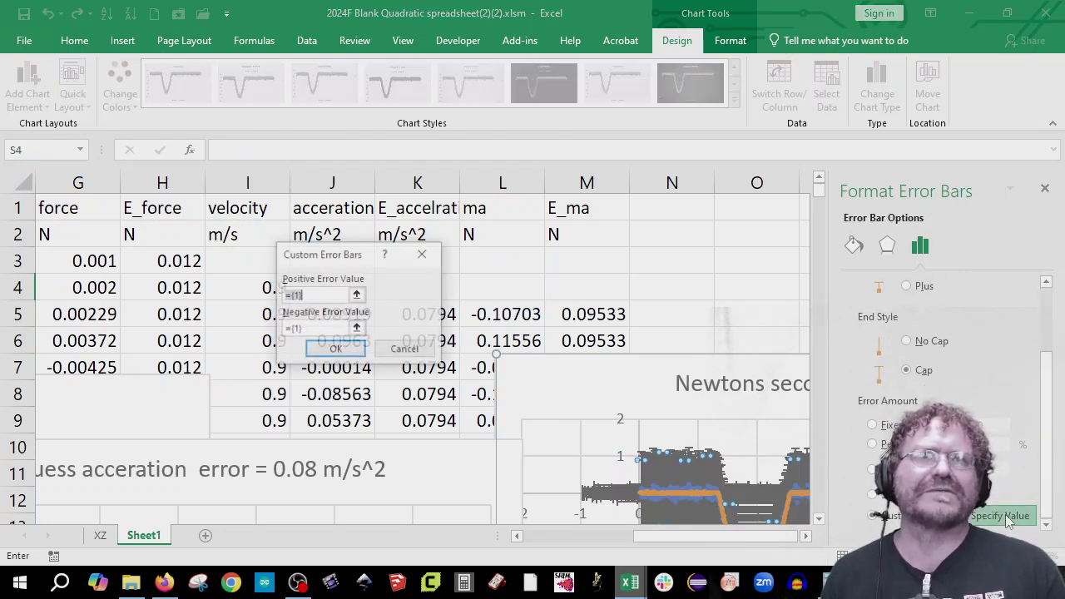
pyautogui.click(587, 314)
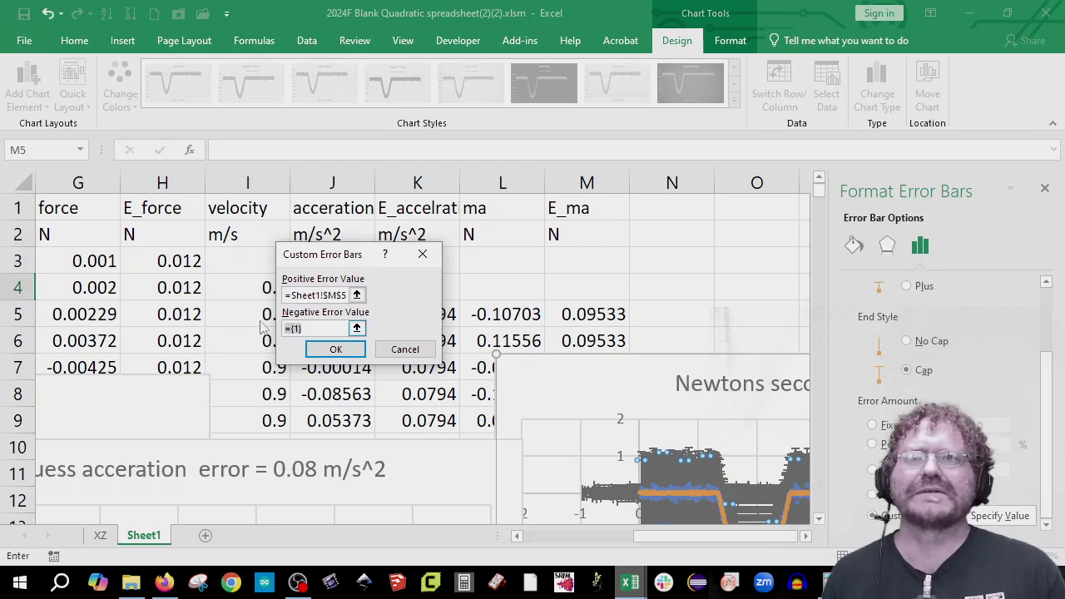
pyautogui.click(316, 328)
pyautogui.click(586, 314)
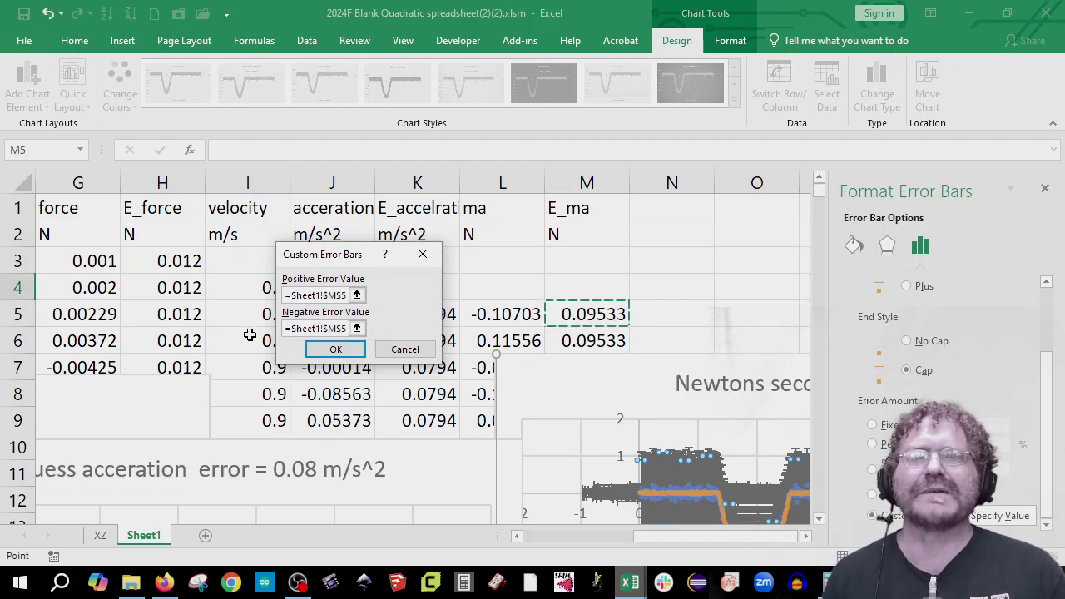
pyautogui.click(335, 348)
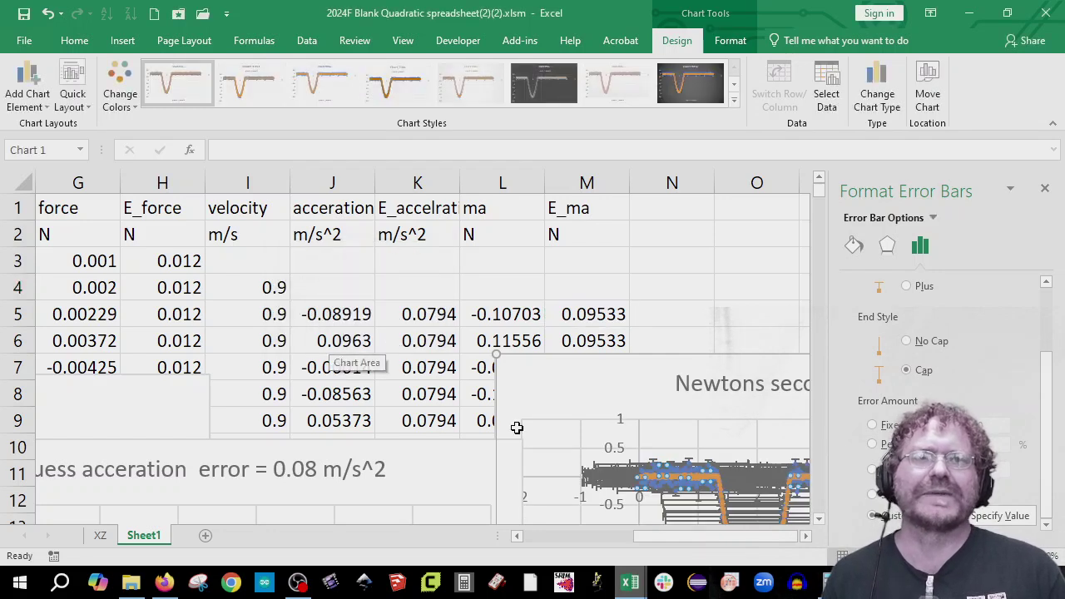
# - Delete the X error bars of the ma N series, keeping only its vertical ones
pyautogui.click(599, 481)
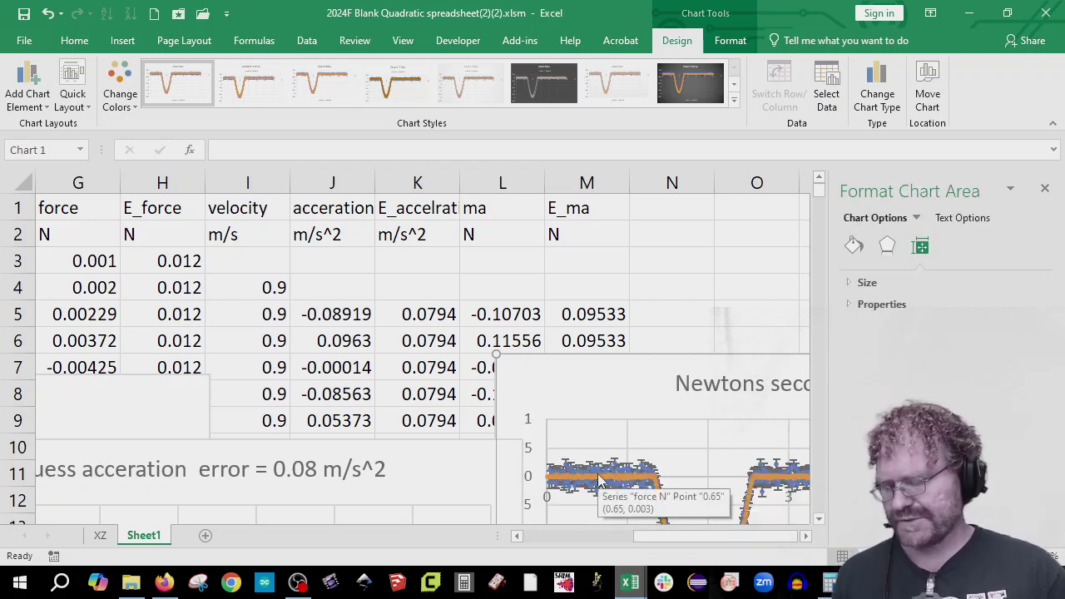
pyautogui.click(599, 480)
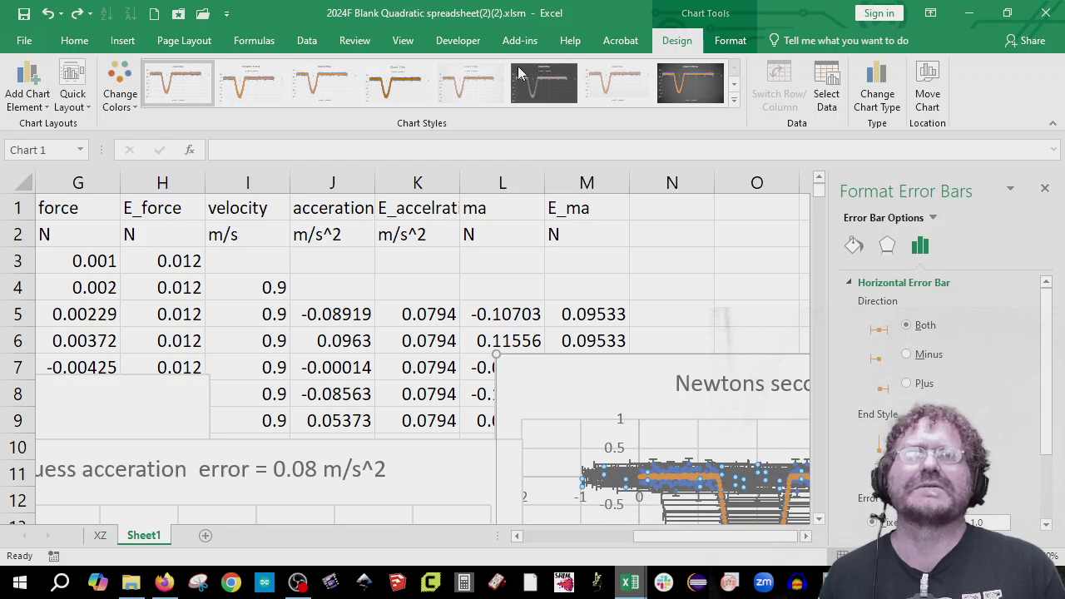
pyautogui.click(729, 41)
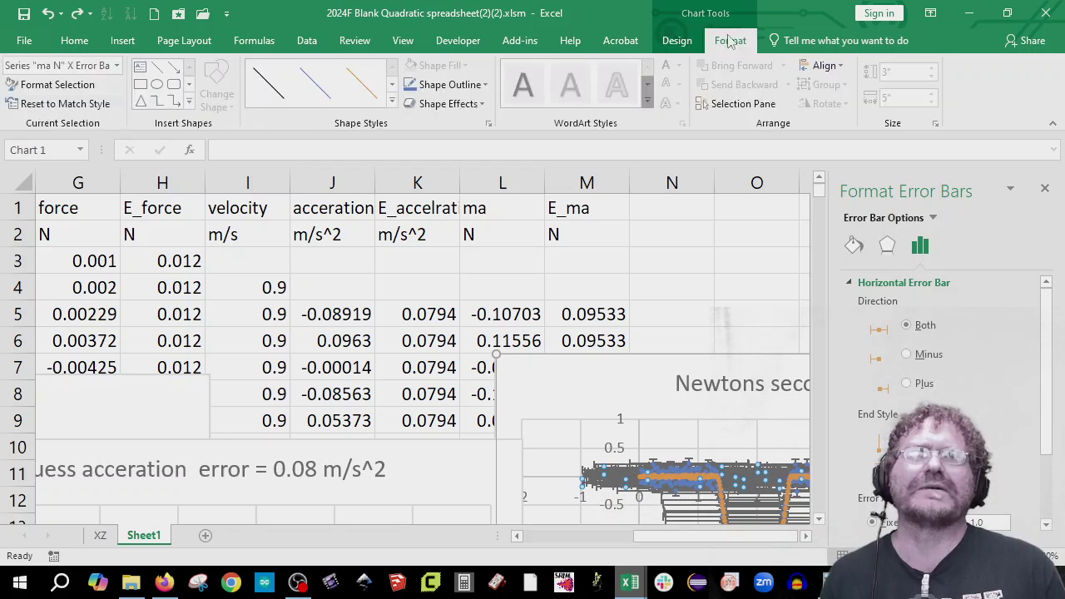
pyautogui.click(117, 65)
pyautogui.click(103, 242)
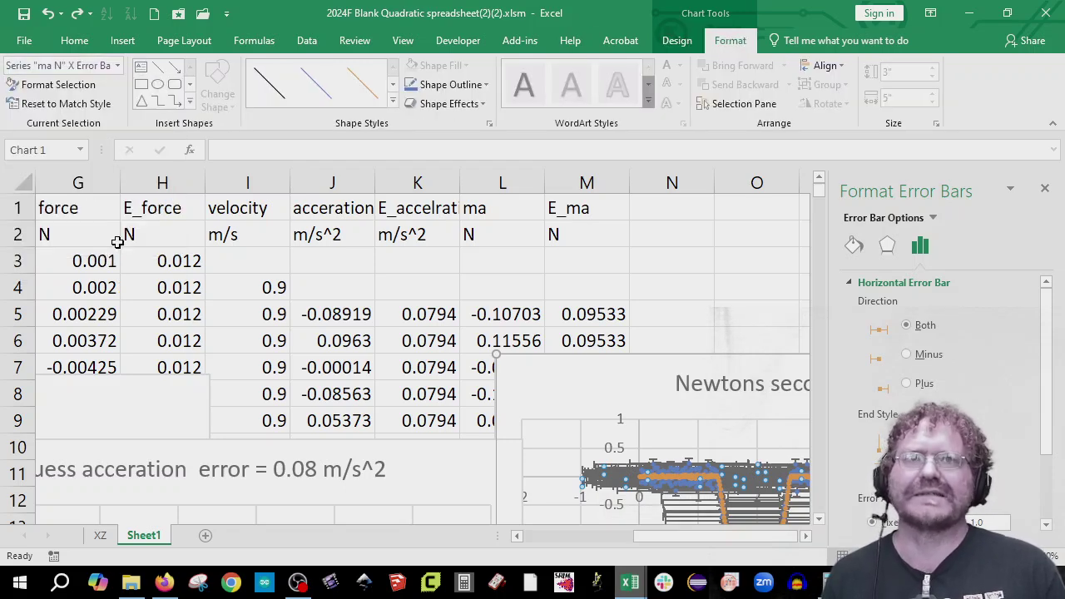
pyautogui.click(119, 241)
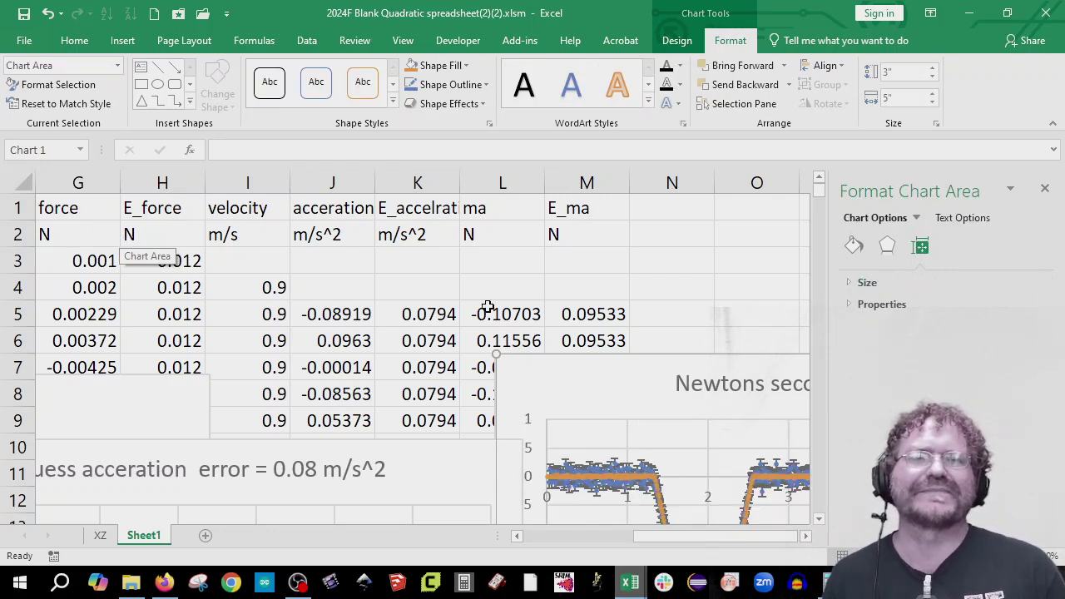
# - Close the chart formatting pane and examine how the ma and force curves and their error bars compare in the Newtons second law chart
pyautogui.click(1046, 190)
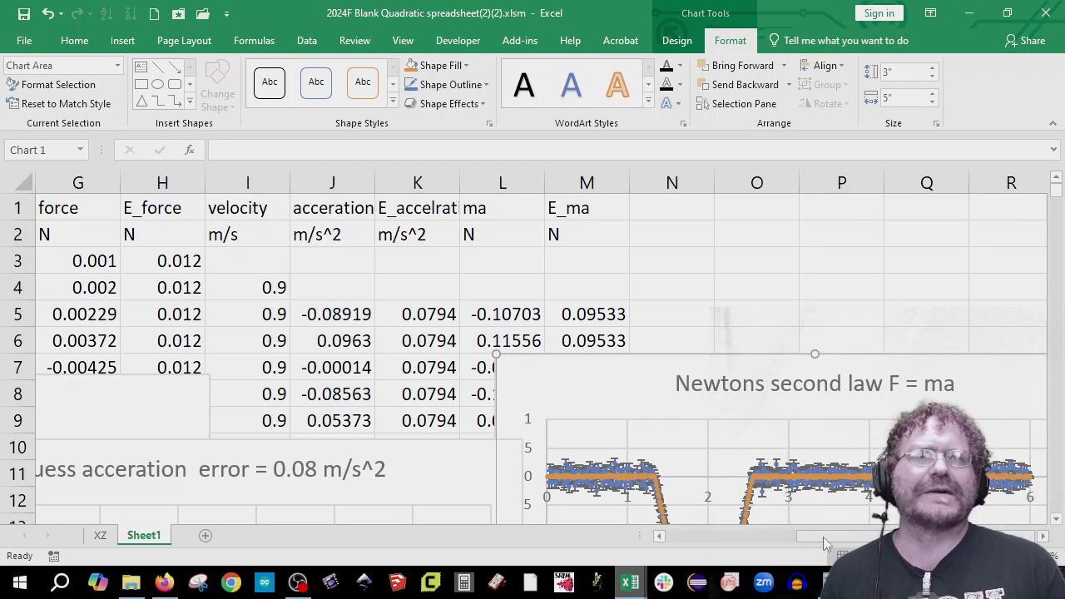
pyautogui.click(842, 297)
pyautogui.press('Right')
pyautogui.press('Right')
pyautogui.press('Right')
pyautogui.press('Right')
pyautogui.press('Right')
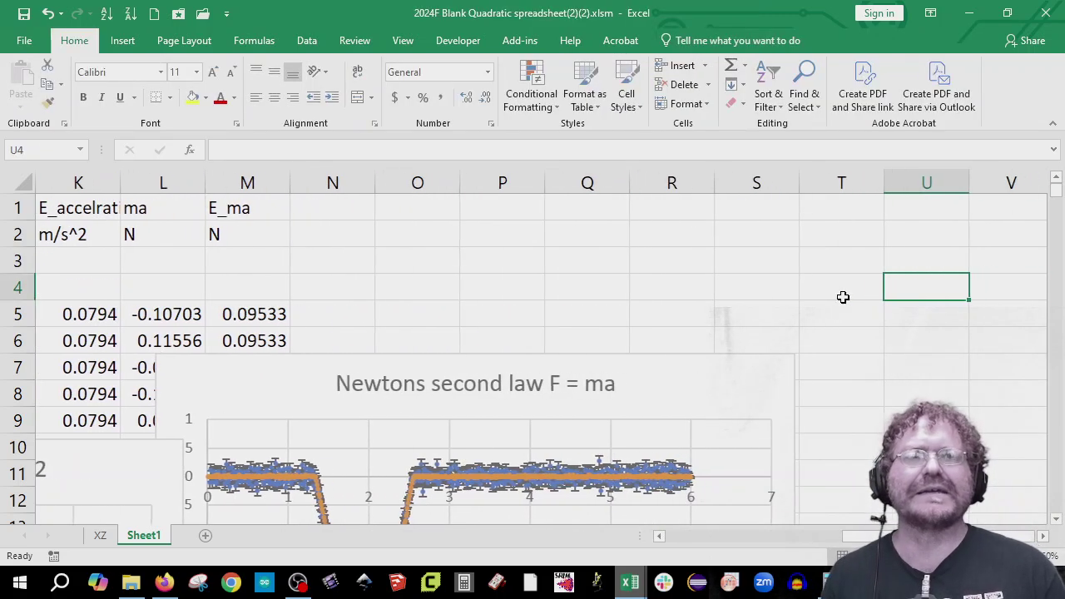
pyautogui.press('Down')
pyautogui.press('Down')
pyautogui.press('Down')
pyautogui.press('Down')
pyautogui.press('Down')
pyautogui.press('Down')
pyautogui.press('Down')
pyautogui.press('Down')
pyautogui.press('Down')
pyautogui.press('Down')
pyautogui.press('Down')
pyautogui.press('Down')
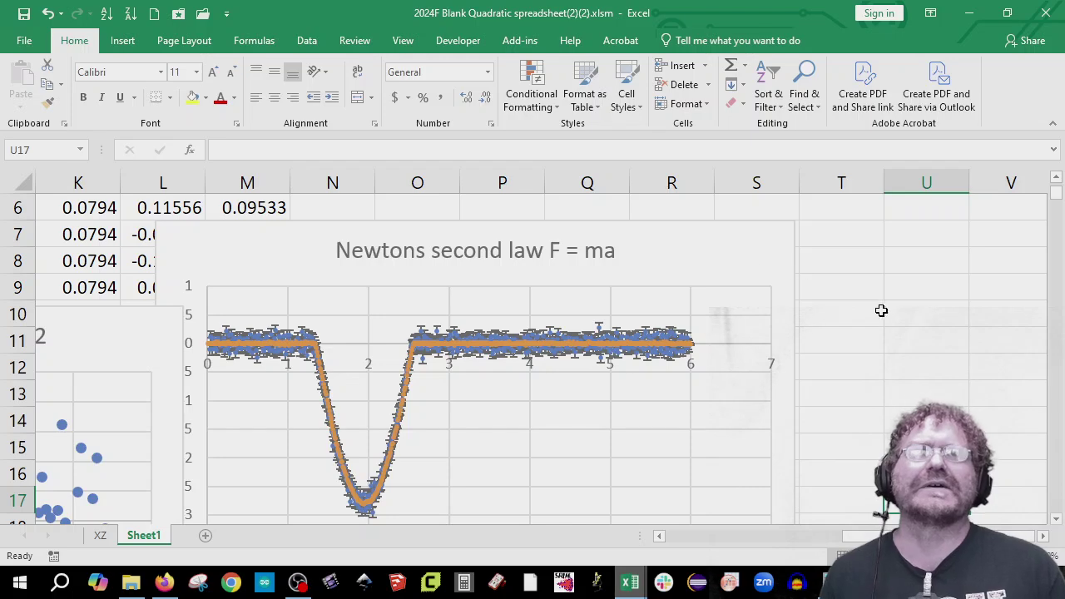
pyautogui.keyDown('ctrl'); pyautogui.scroll(-3, 883, 320); pyautogui.keyUp('ctrl')
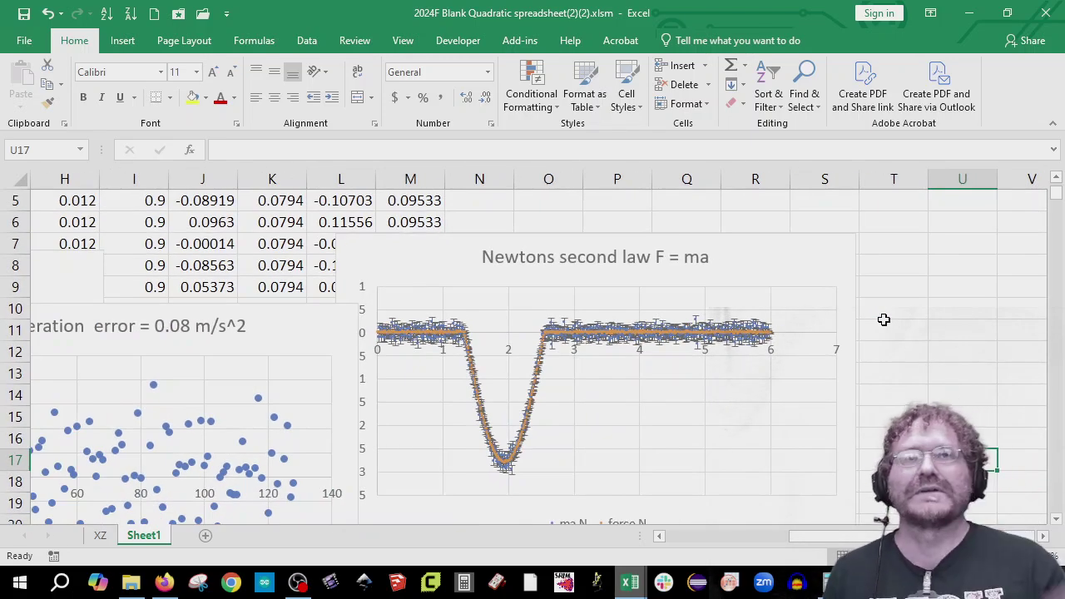
pyautogui.click(778, 252)
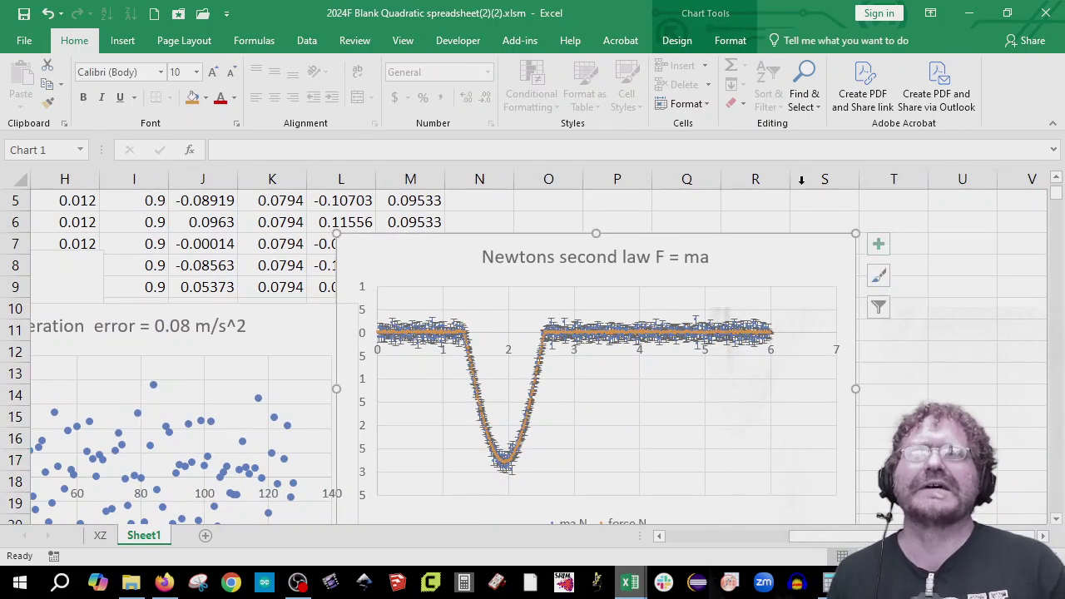
# - Add axis titles to the Newtons second law chart and set the vertical one to "F and m*a (N)"
pyautogui.click(687, 43)
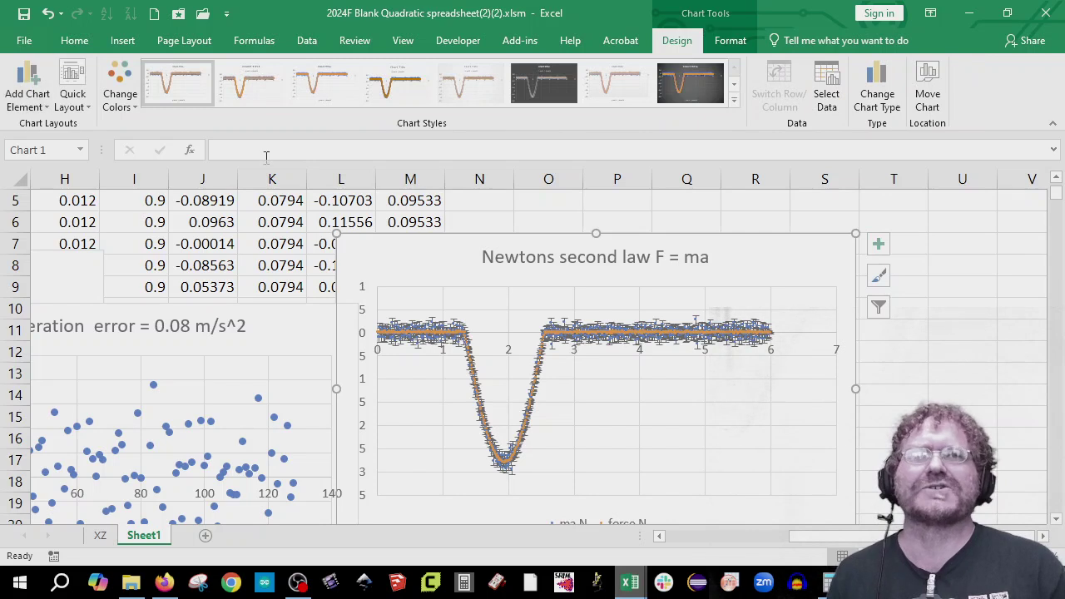
pyautogui.click(878, 246)
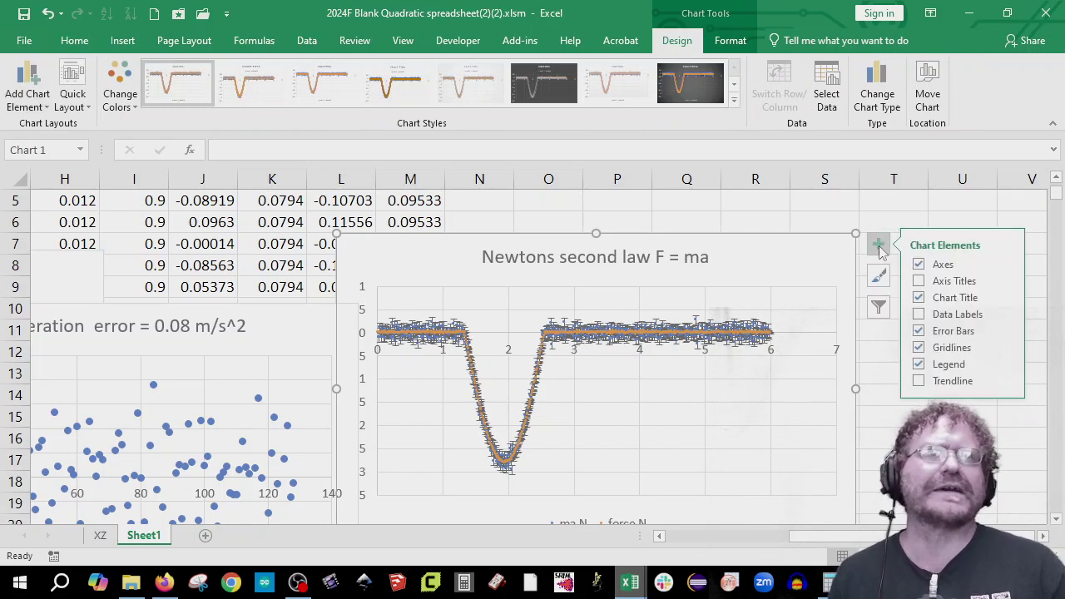
pyautogui.click(918, 282)
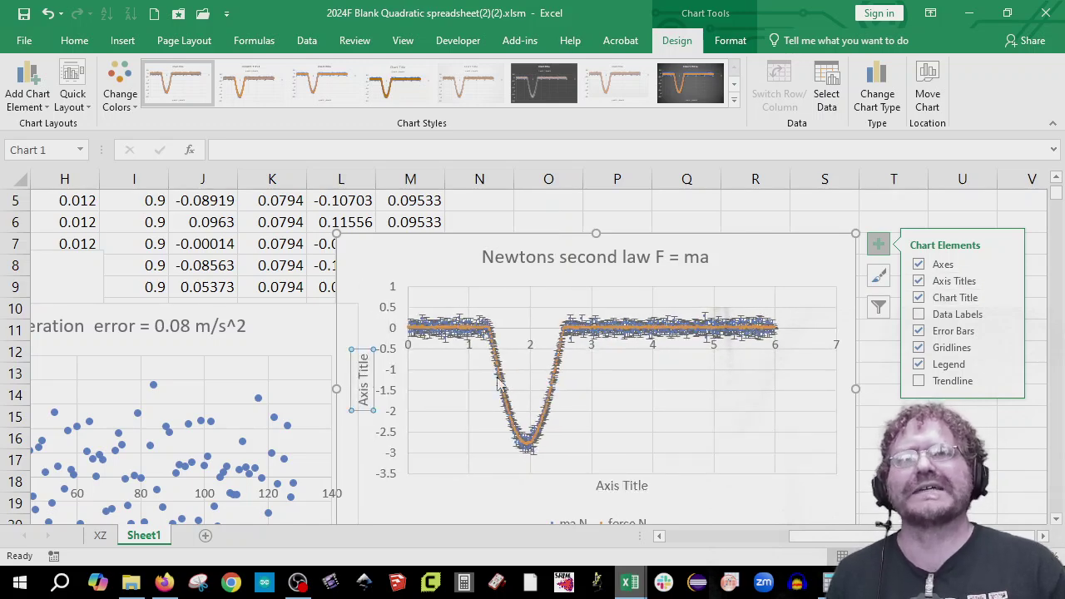
pyautogui.scroll(-1, 479, 379)
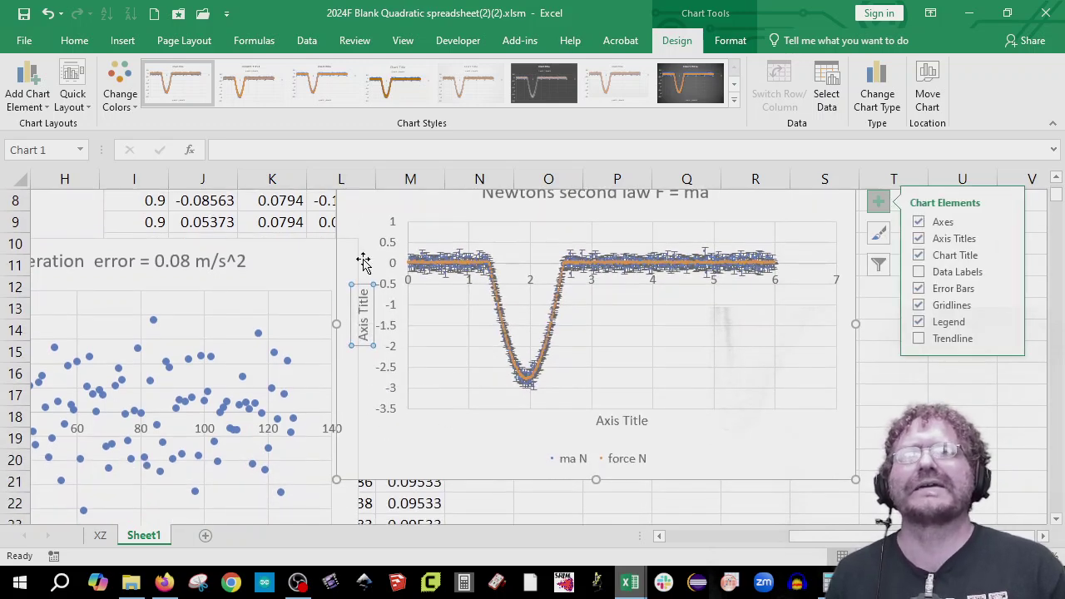
pyautogui.click(363, 333)
pyautogui.click(327, 153)
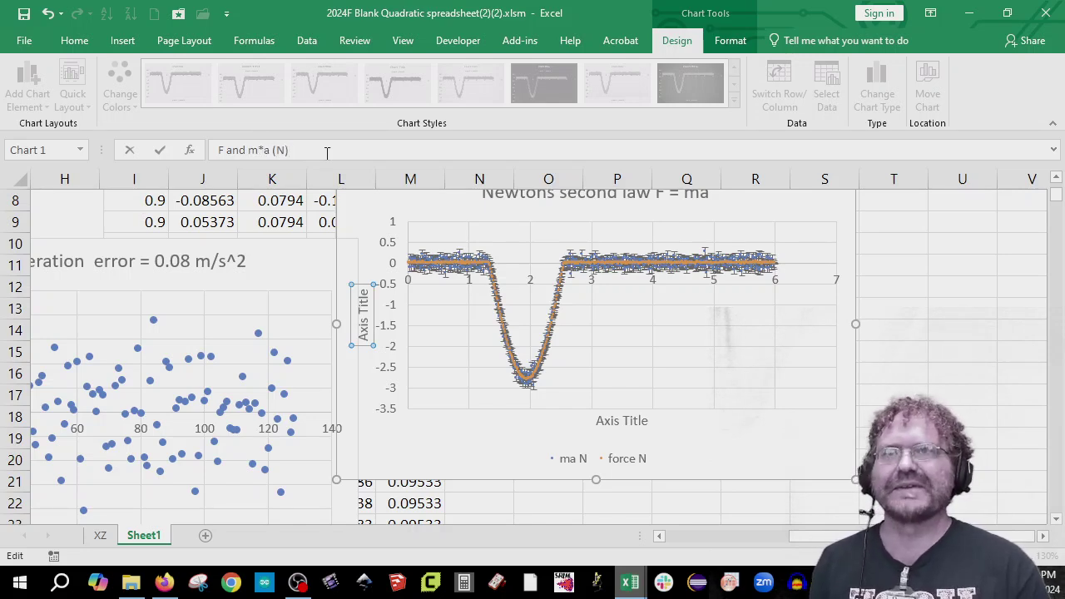
pyautogui.press('Return')
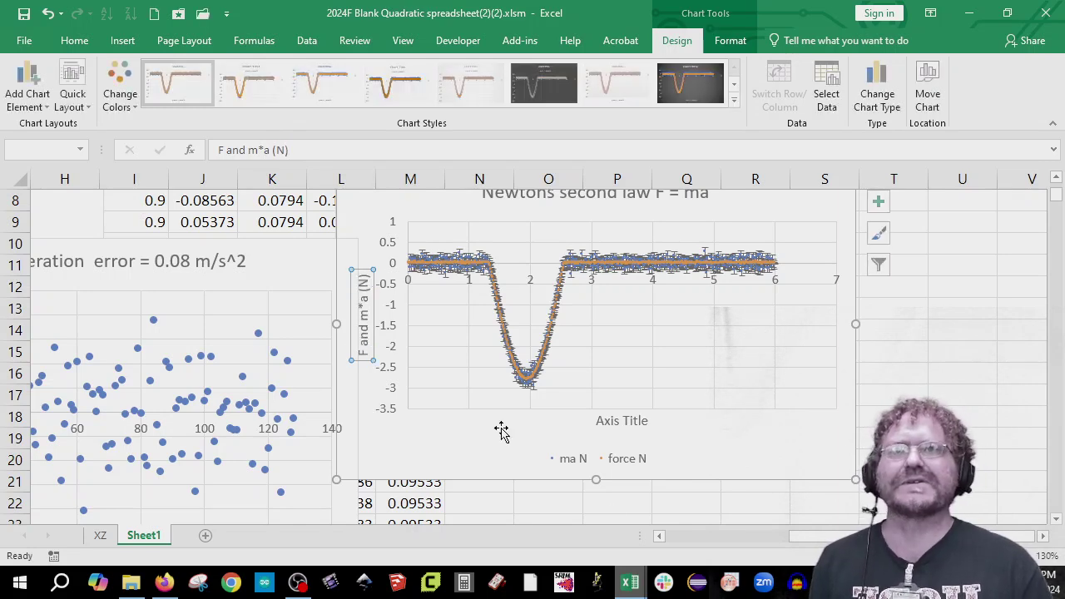
# - Set the horizontal axis title of the Newtons second law chart to "time (s)"
pyautogui.doubleClick(609, 424)
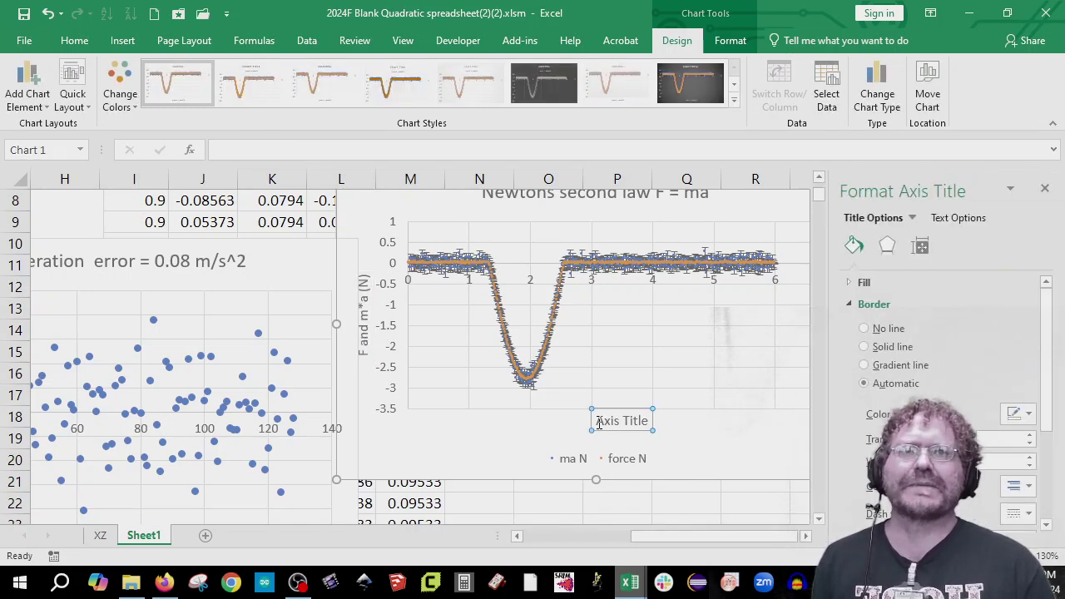
pyautogui.moveTo(622, 420); pyautogui.dragTo(652, 420)
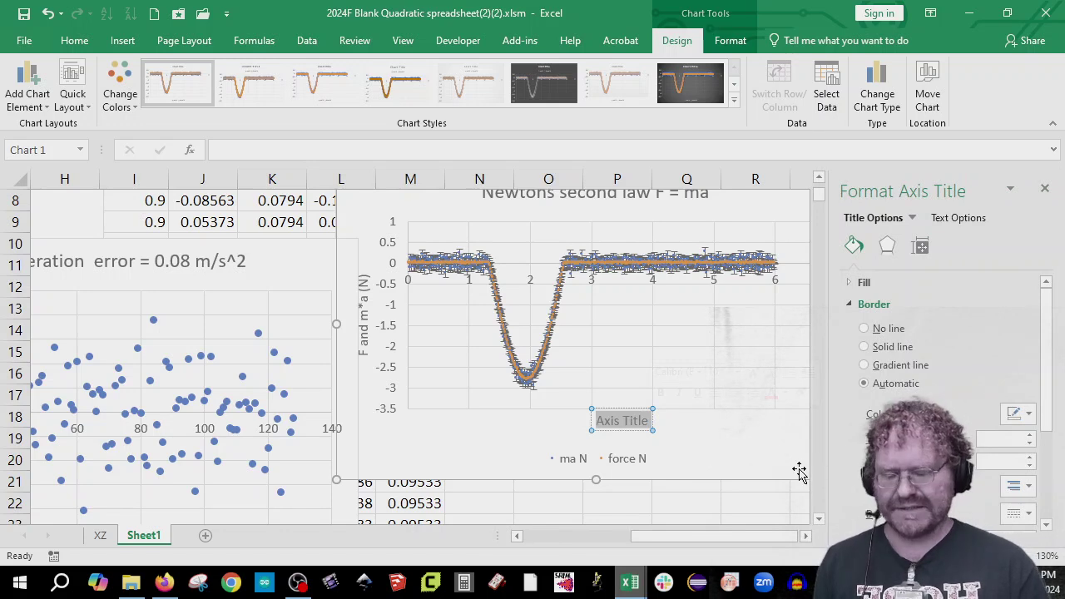
pyautogui.write('time (s)')
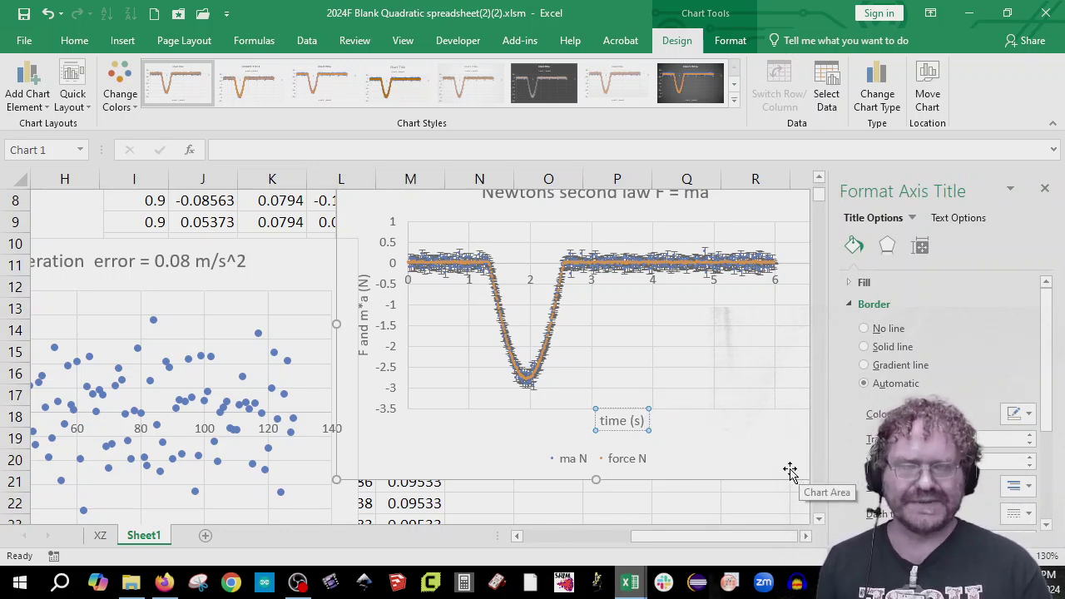
pyautogui.click(766, 453)
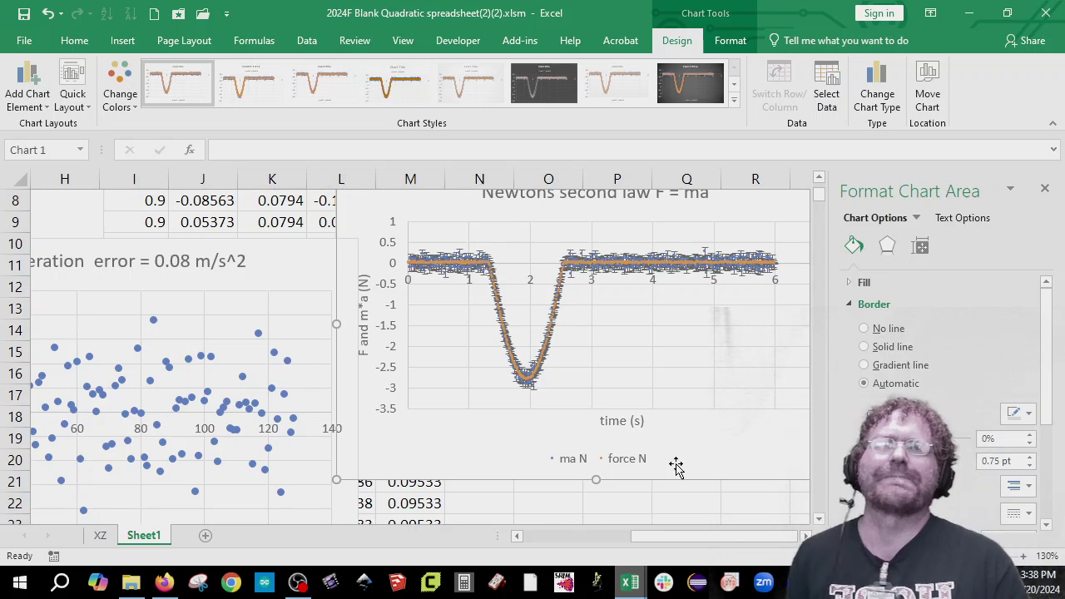
# - Limit the chart's horizontal time axis to a minimum of 1.0 and a maximum of 3.0
pyautogui.scroll(1, 708, 458)
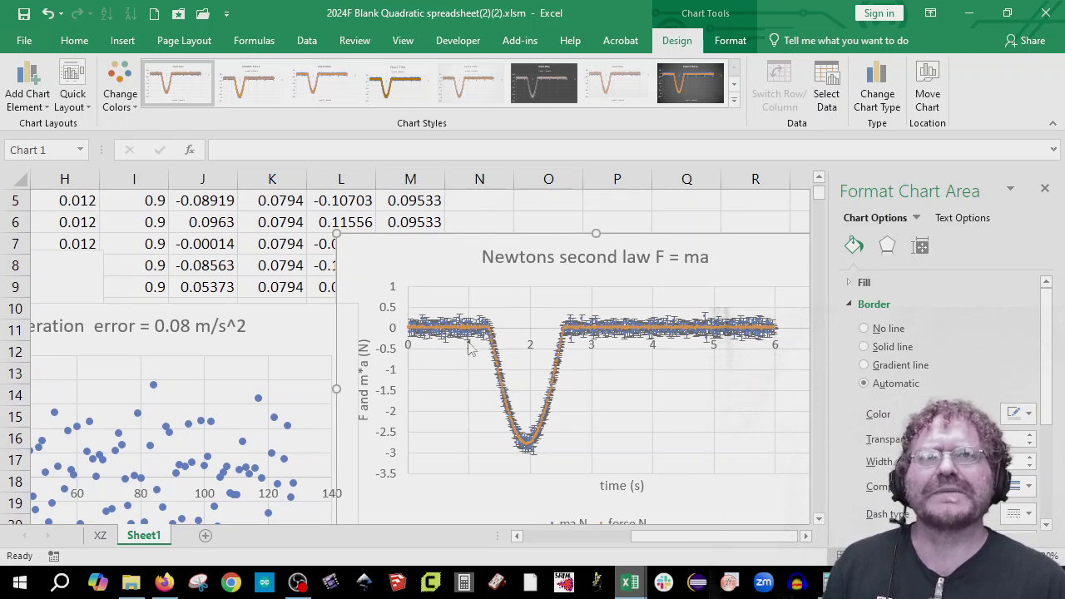
pyautogui.click(532, 353)
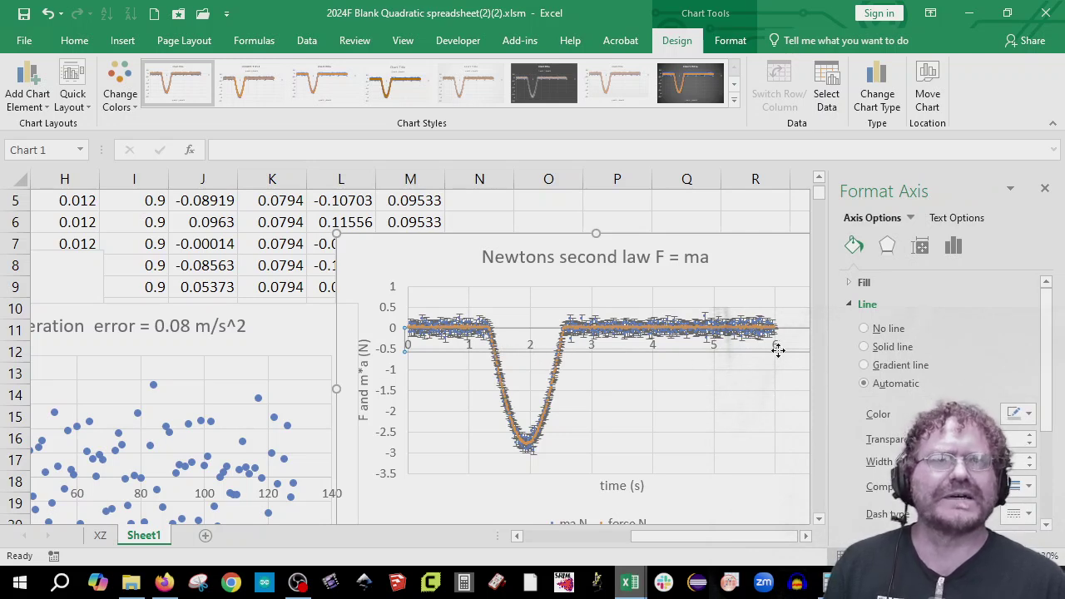
pyautogui.click(953, 246)
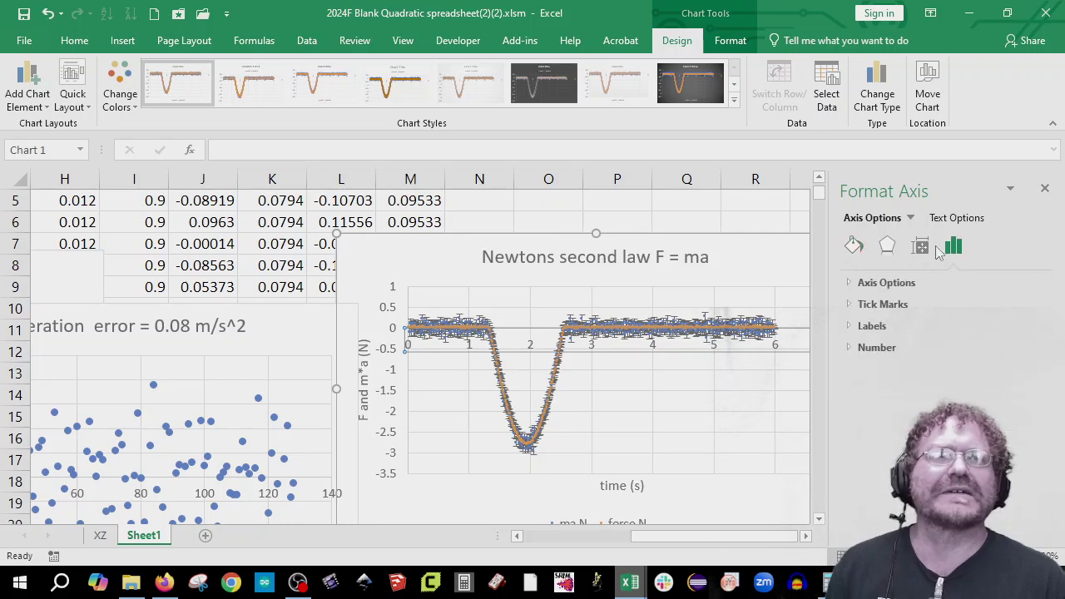
pyautogui.click(849, 283)
pyautogui.click(965, 320)
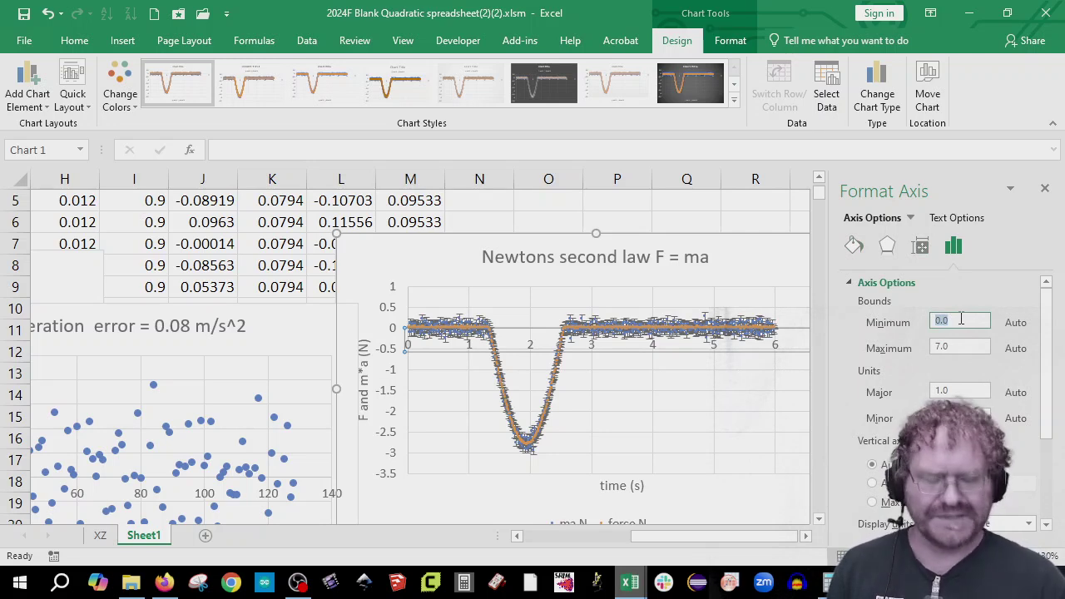
pyautogui.write('1')
pyautogui.press('Tab')
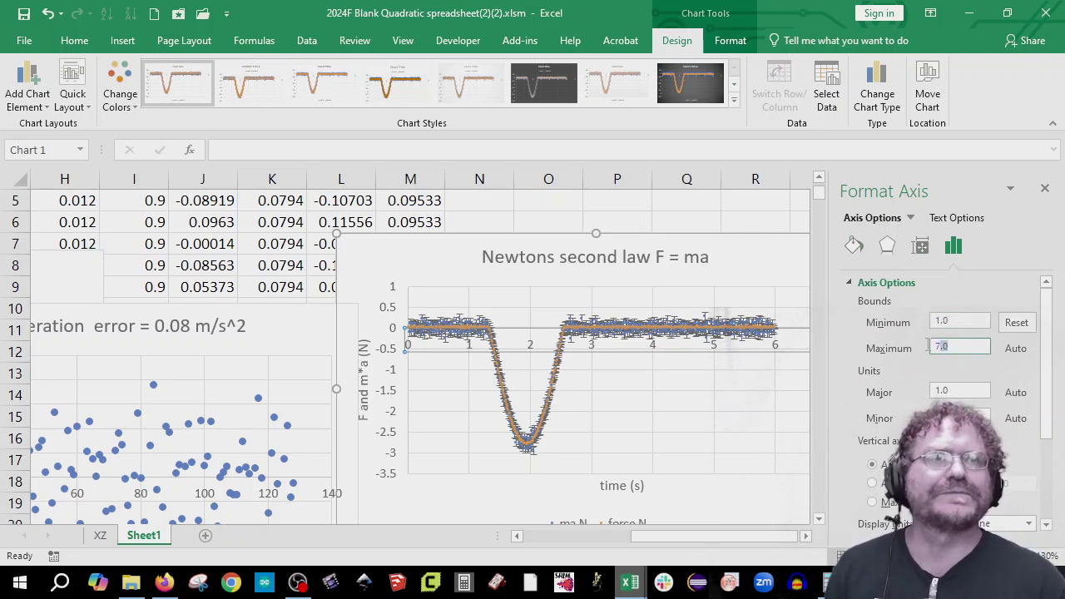
pyautogui.press('Return')
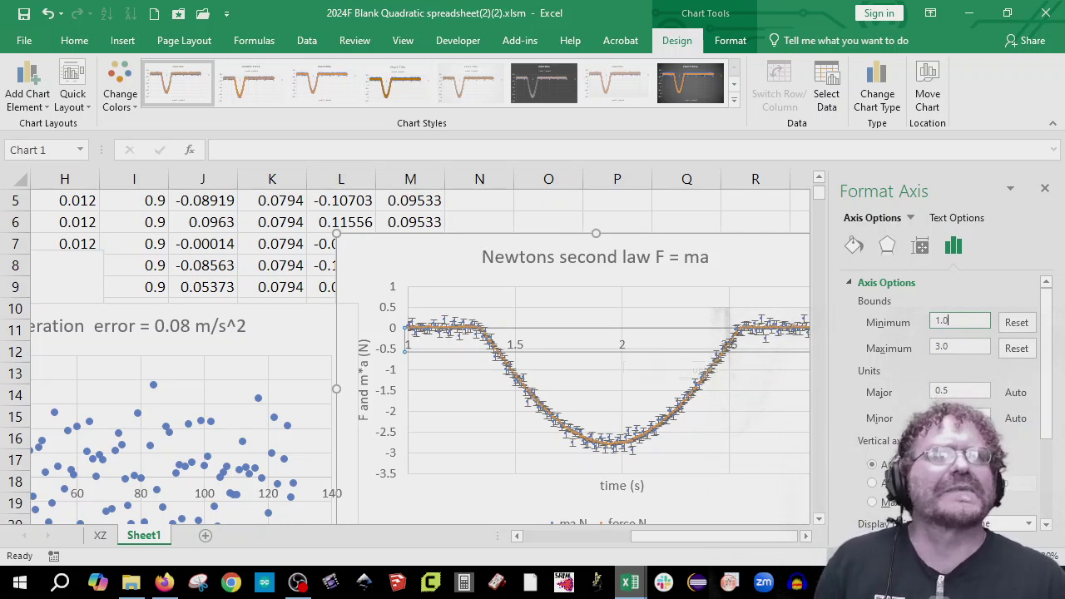
# - Set the major unit of the chart's horizontal time axis to 0.2
pyautogui.click(958, 391)
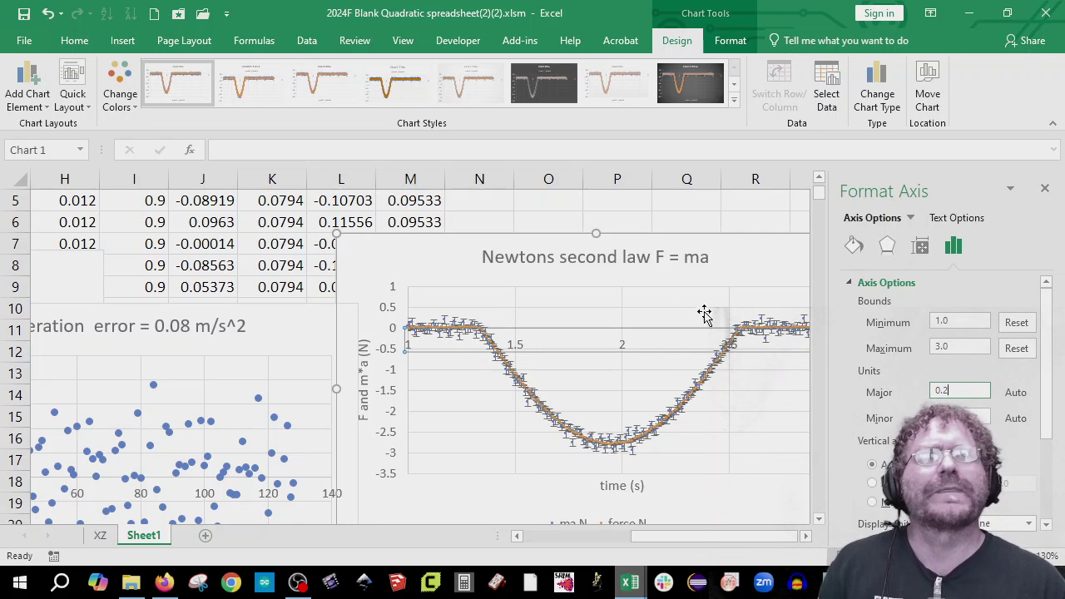
pyautogui.press('Tab')
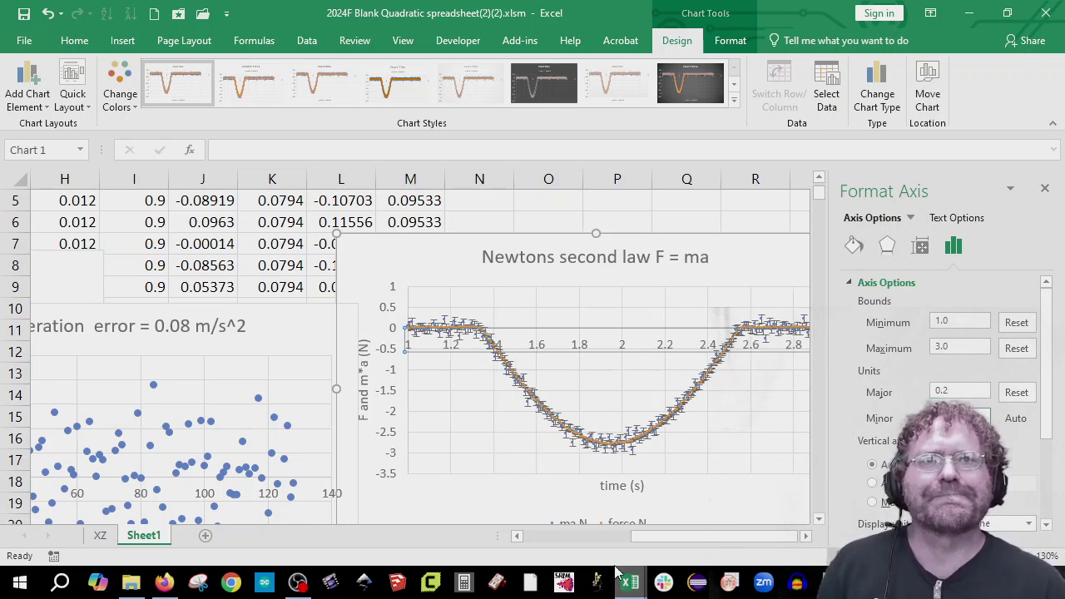
pyautogui.scroll(-2, 768, 467)
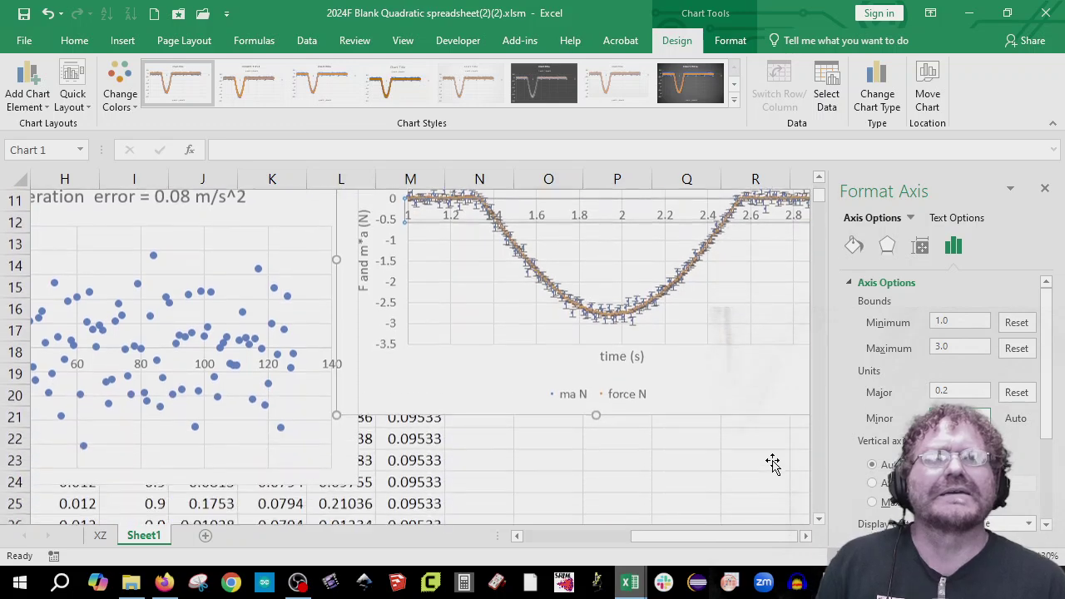
pyautogui.scroll(1, 772, 463)
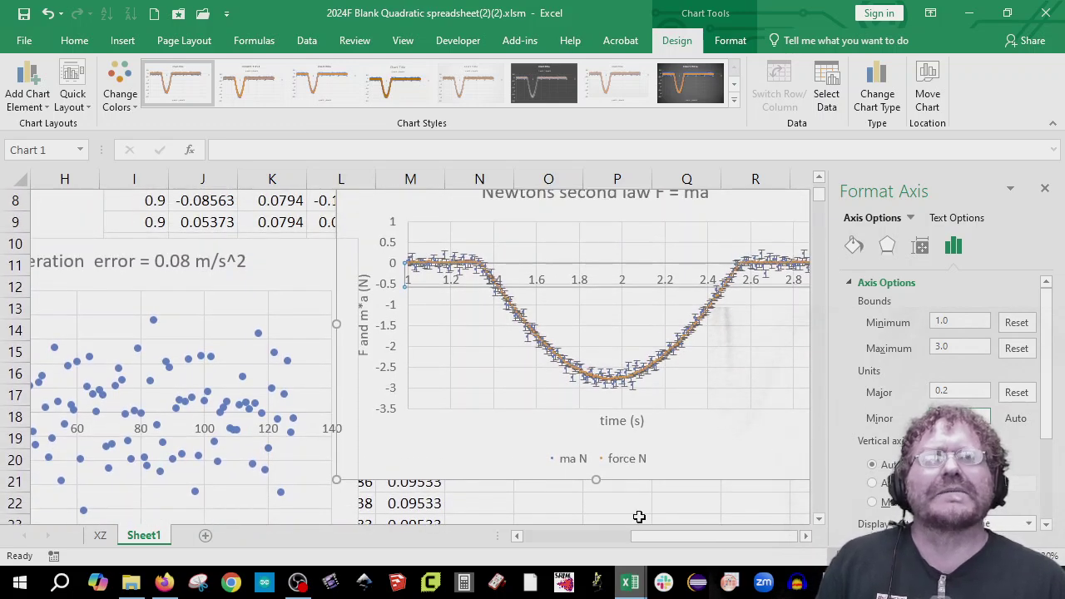
pyautogui.scroll(1, 746, 449)
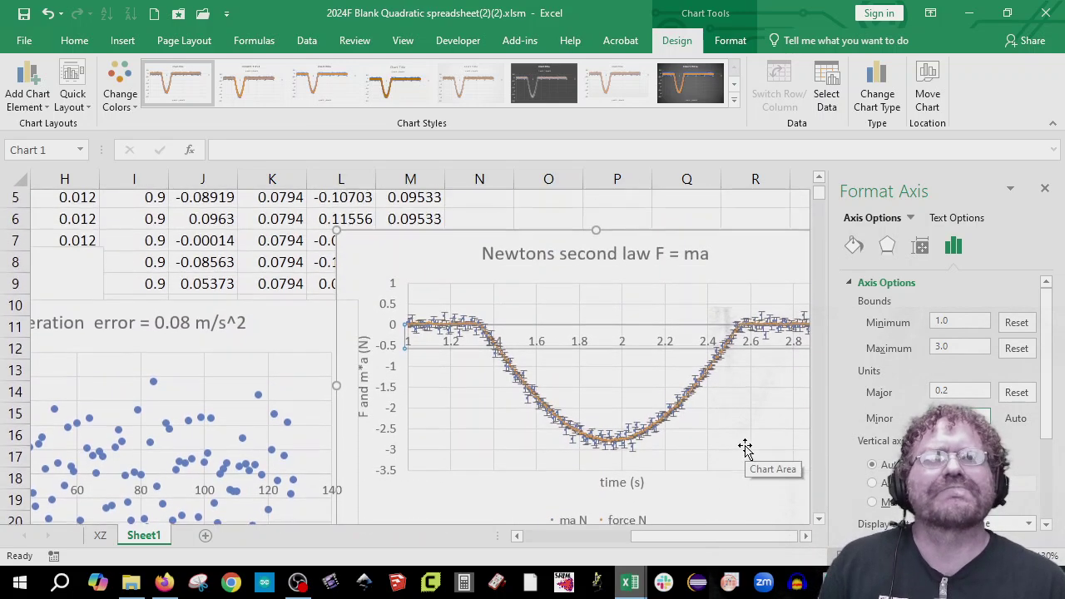
pyautogui.click(708, 209)
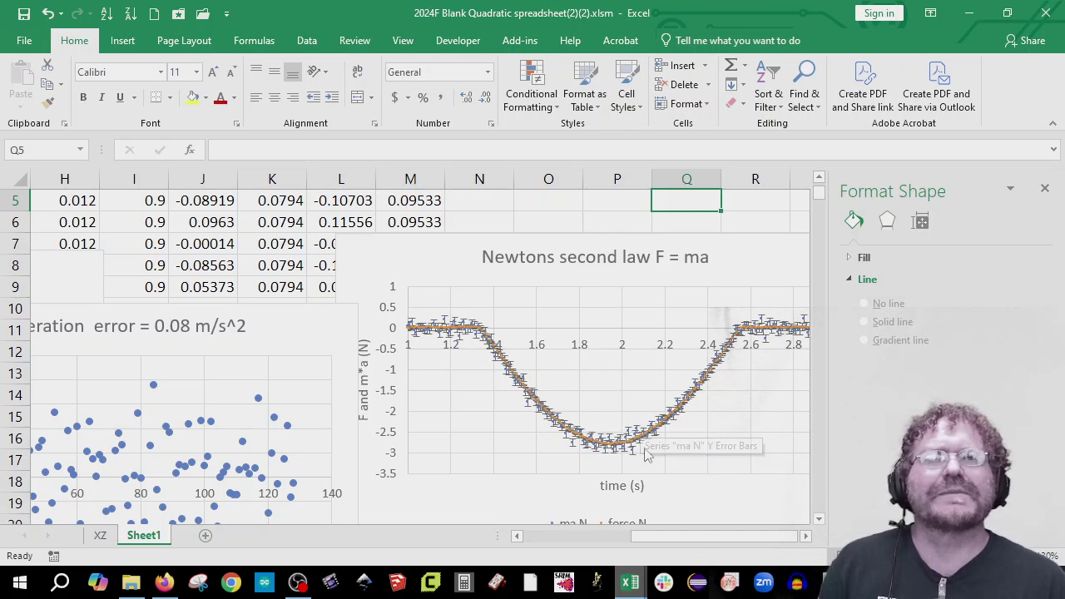
# - Copy the Newtons second law chart and paste the duplicate beside the original, starting at cell T7
pyautogui.click(614, 280)
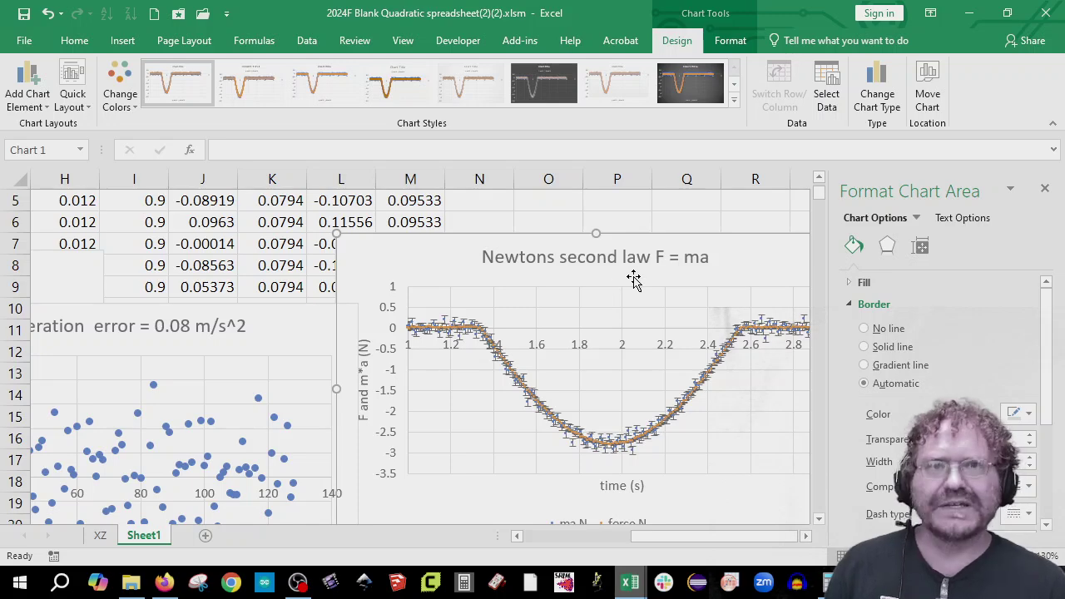
pyautogui.click(709, 224)
pyautogui.press('Right')
pyautogui.press('Right')
pyautogui.press('Right')
pyautogui.press('Right')
pyautogui.press('Right')
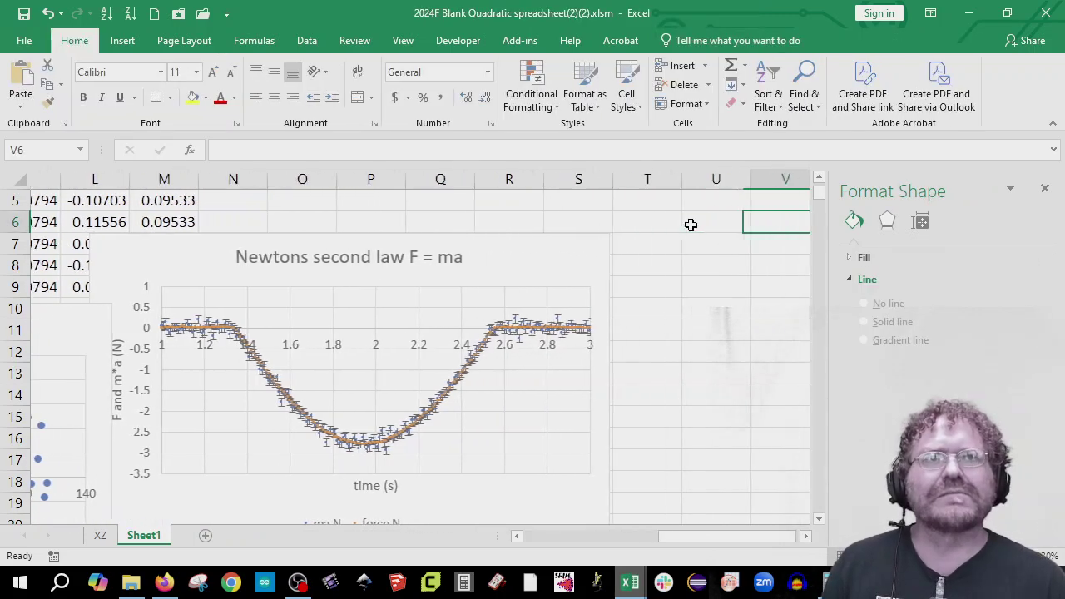
pyautogui.press('Down')
pyautogui.press('Down')
pyautogui.press('Down')
pyautogui.press('Left')
pyautogui.press('Left')
pyautogui.press('Left')
pyautogui.press('Left')
pyautogui.press('Up')
pyautogui.press('Up')
pyautogui.press('Right')
pyautogui.hotkey('ctrl', 'v')
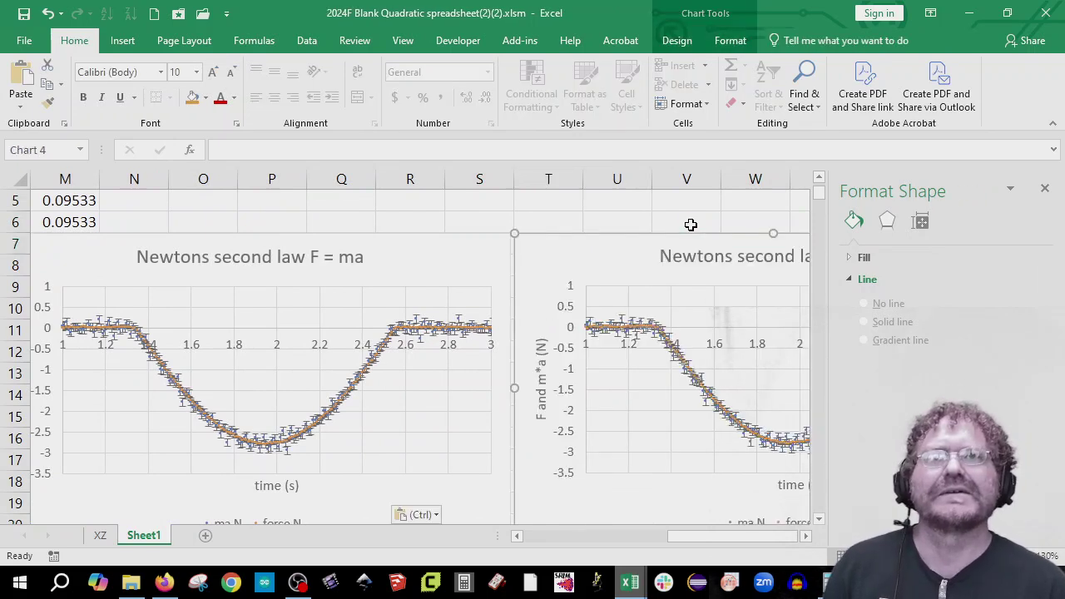
# - Retitle the duplicated chart "Zoomed Newtons second law F = ma"
pyautogui.click(671, 266)
pyautogui.click(671, 266)
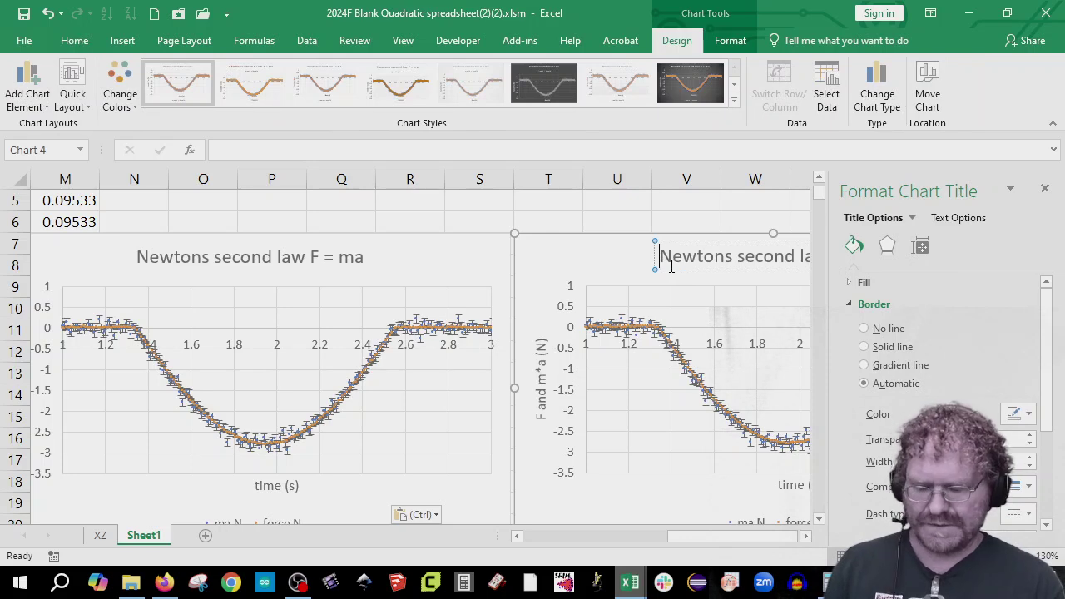
pyautogui.write('Zoomed')
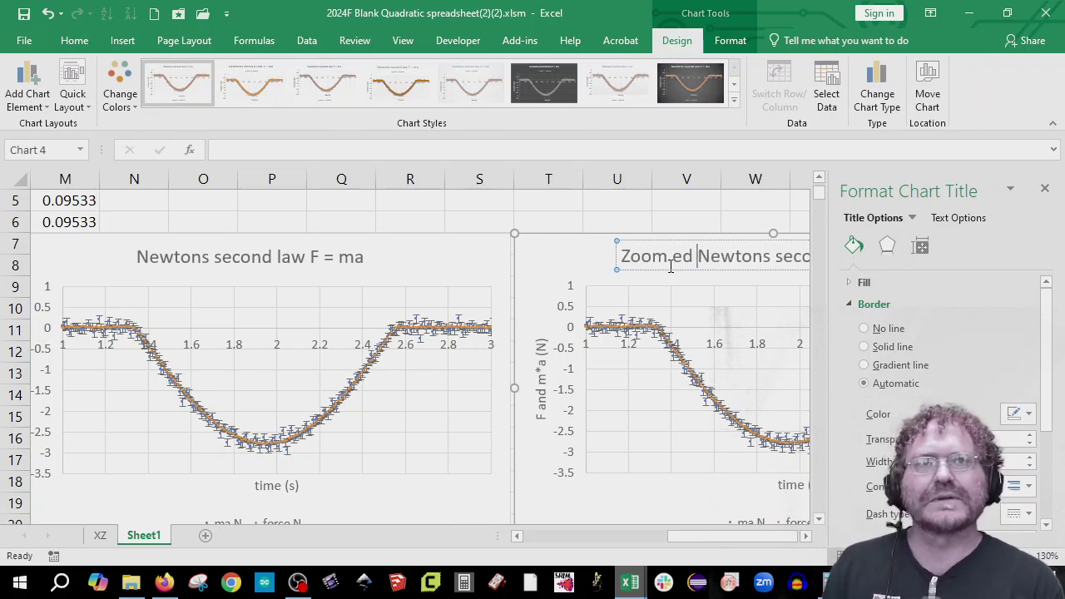
pyautogui.press('BackSpace')
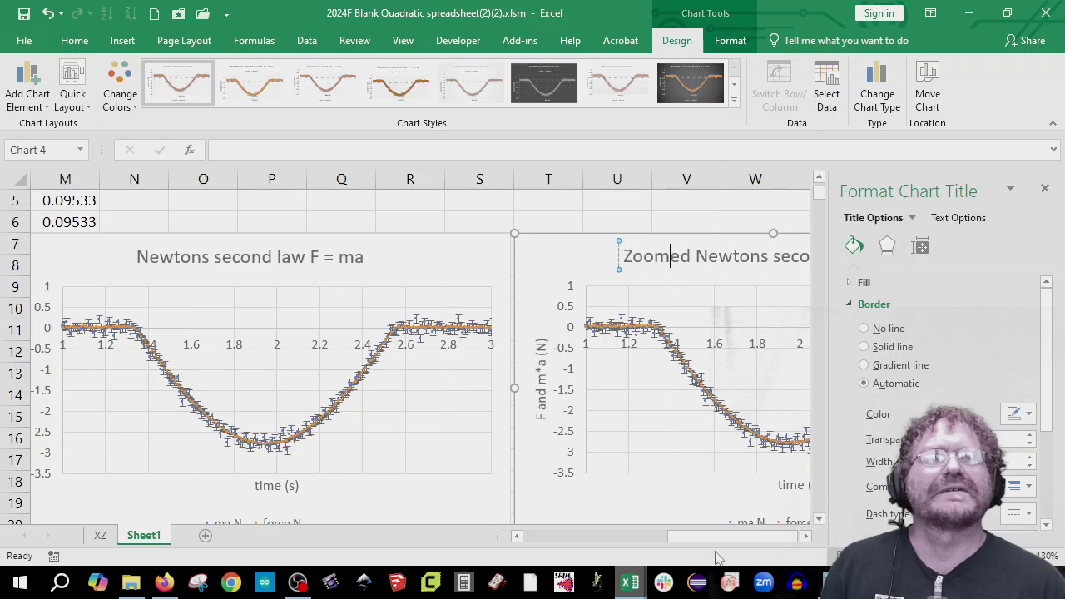
# - Limit the horizontal time axis of the Zoomed chart to a minimum of 1.8 and a maximum of 2.0
pyautogui.click(730, 215)
pyautogui.press('Right')
pyautogui.press('Right')
pyautogui.press('Right')
pyautogui.press('Right')
pyautogui.press('Right')
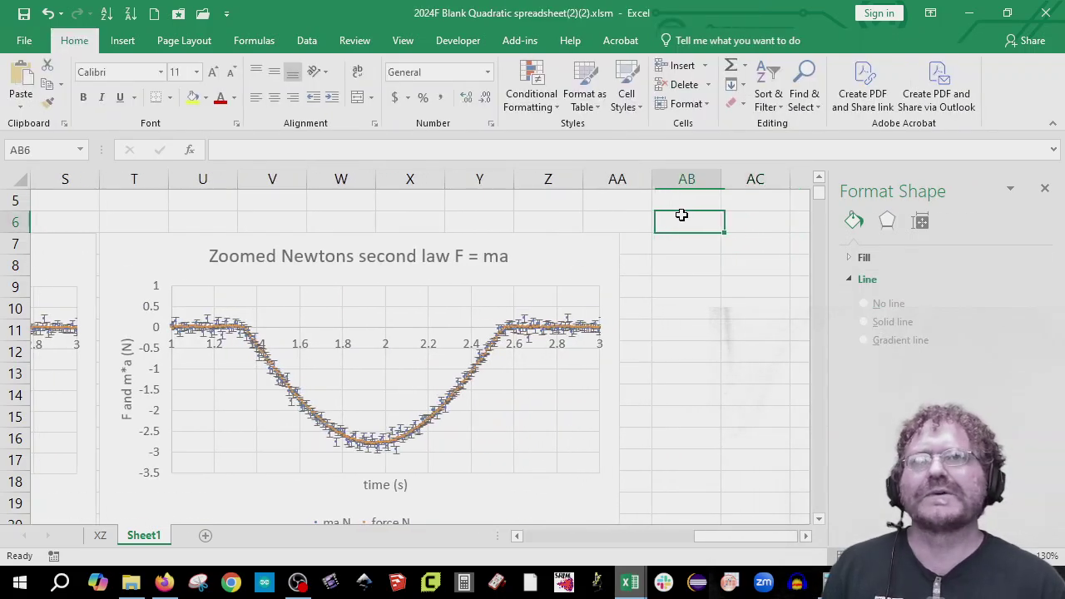
pyautogui.press('Left')
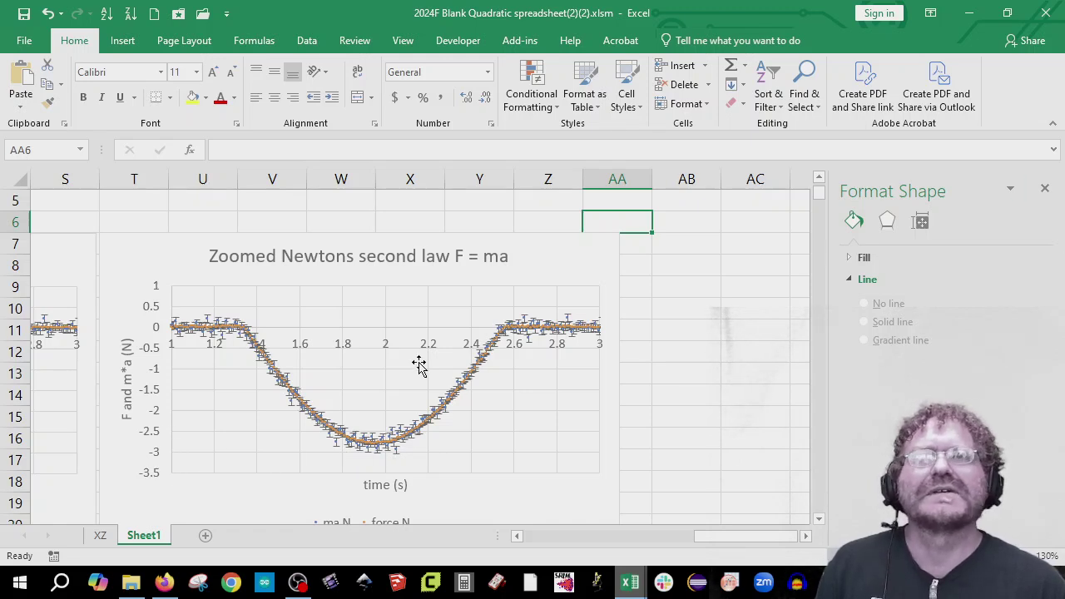
pyautogui.click(387, 350)
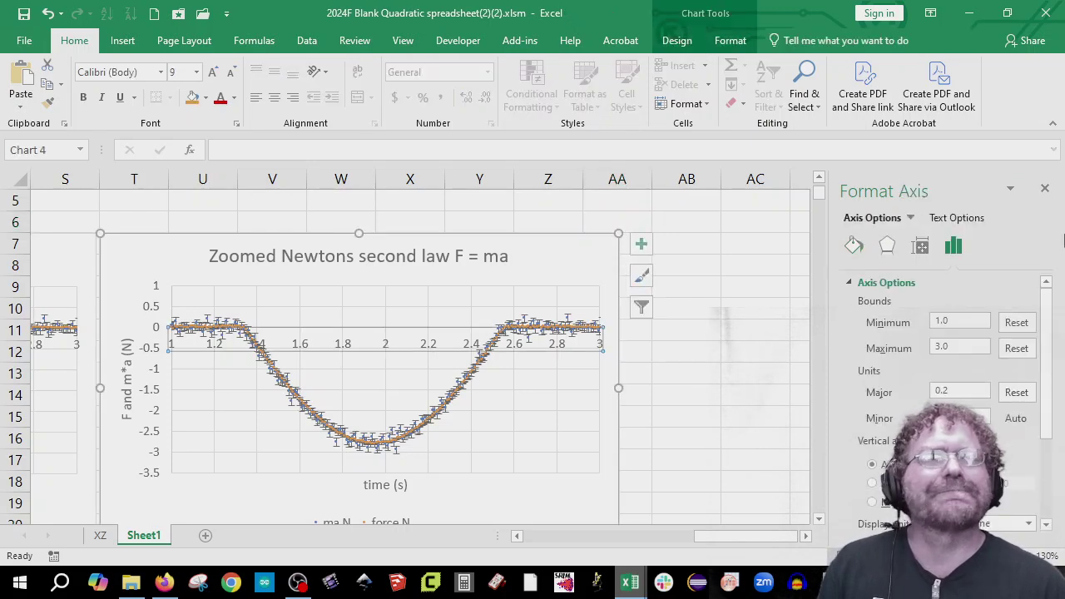
pyautogui.click(967, 321)
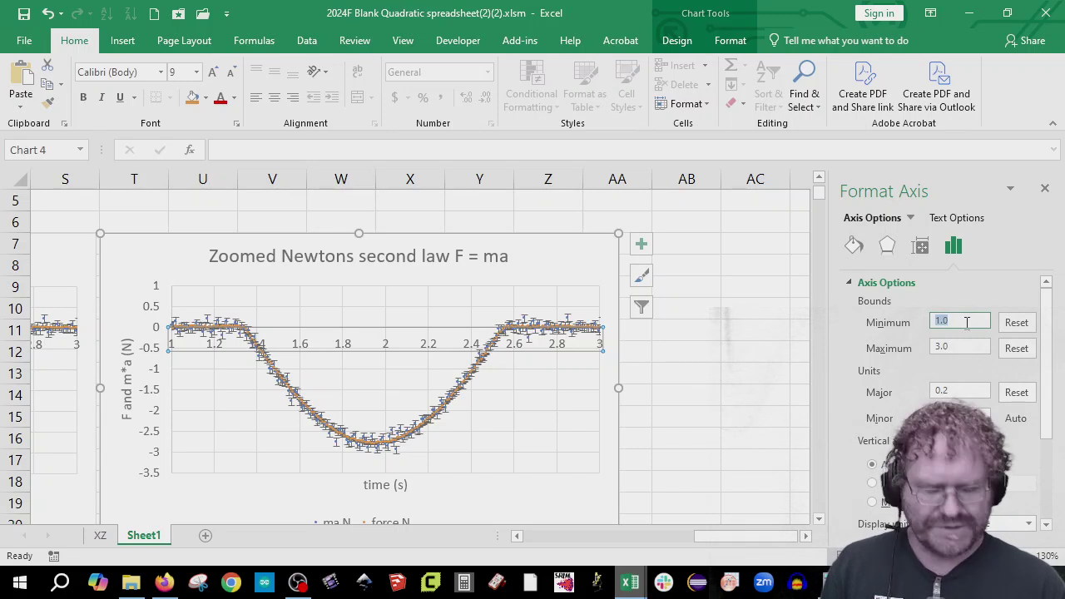
pyautogui.press('Tab')
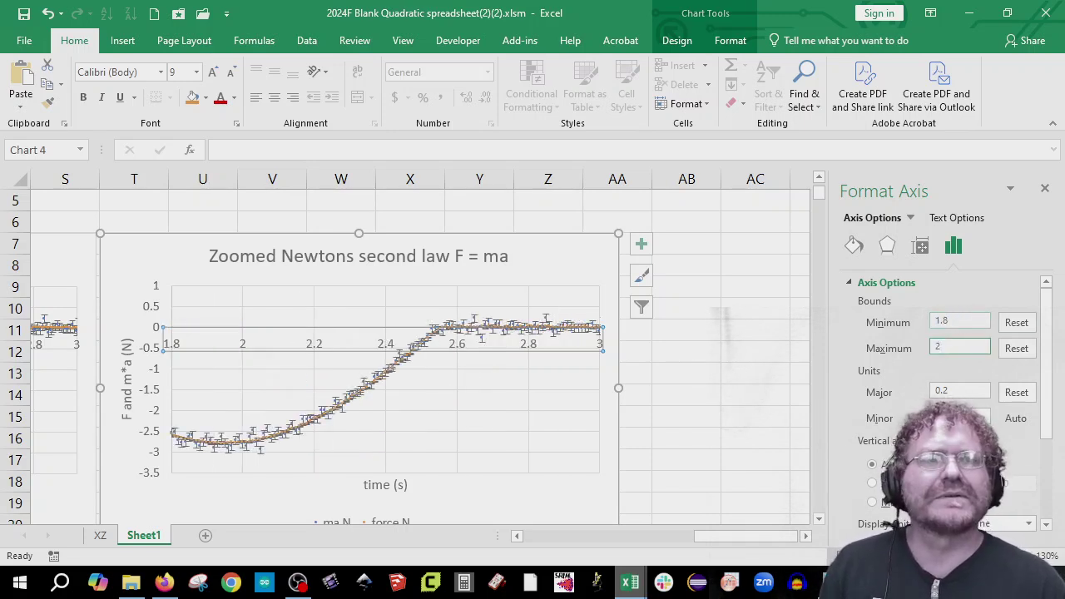
pyautogui.press('Tab')
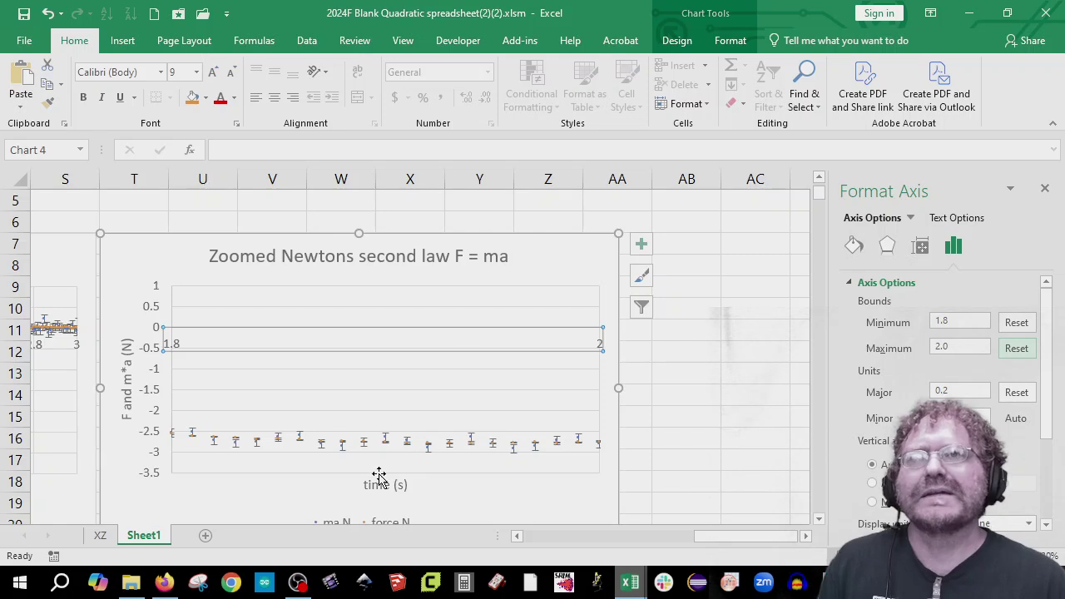
# - Limit the vertical force axis of the Zoomed chart to a minimum of -3.0 and a maximum of -2.3
pyautogui.click(156, 434)
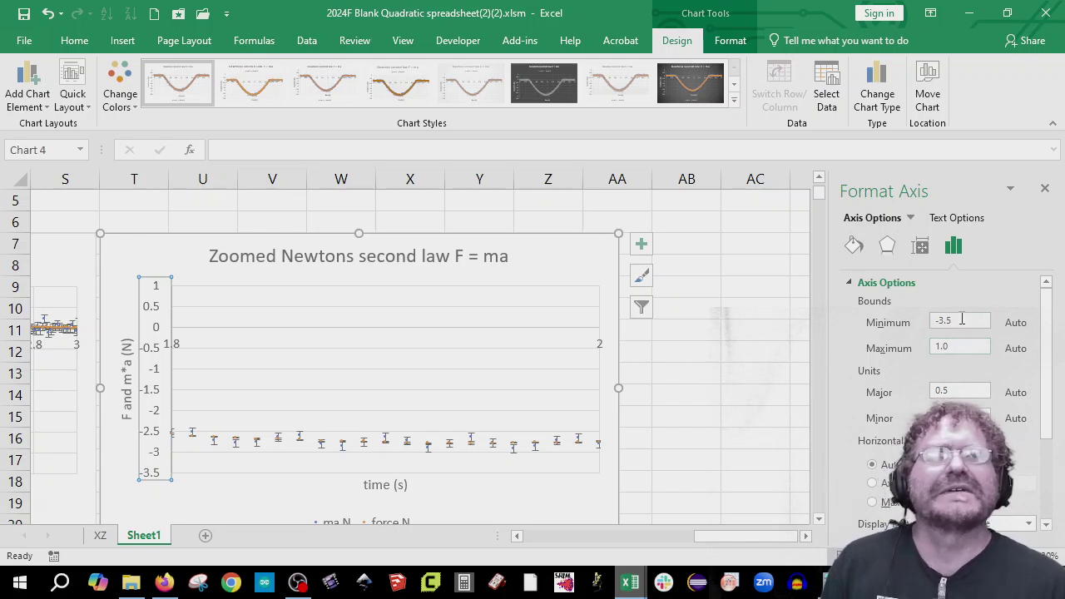
pyautogui.click(945, 326)
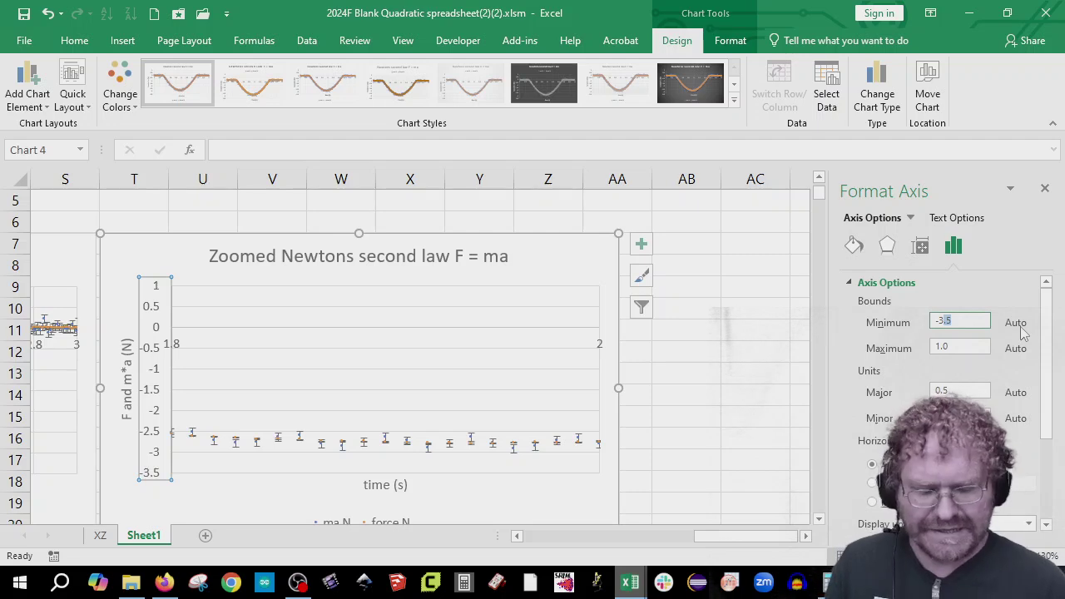
pyautogui.click(965, 346)
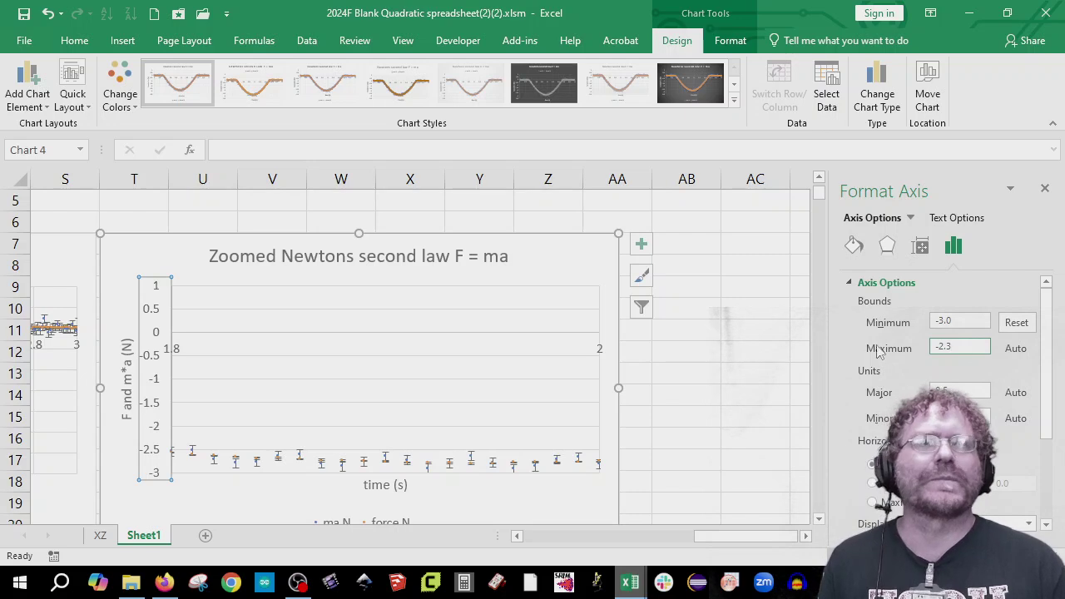
pyautogui.click(960, 322)
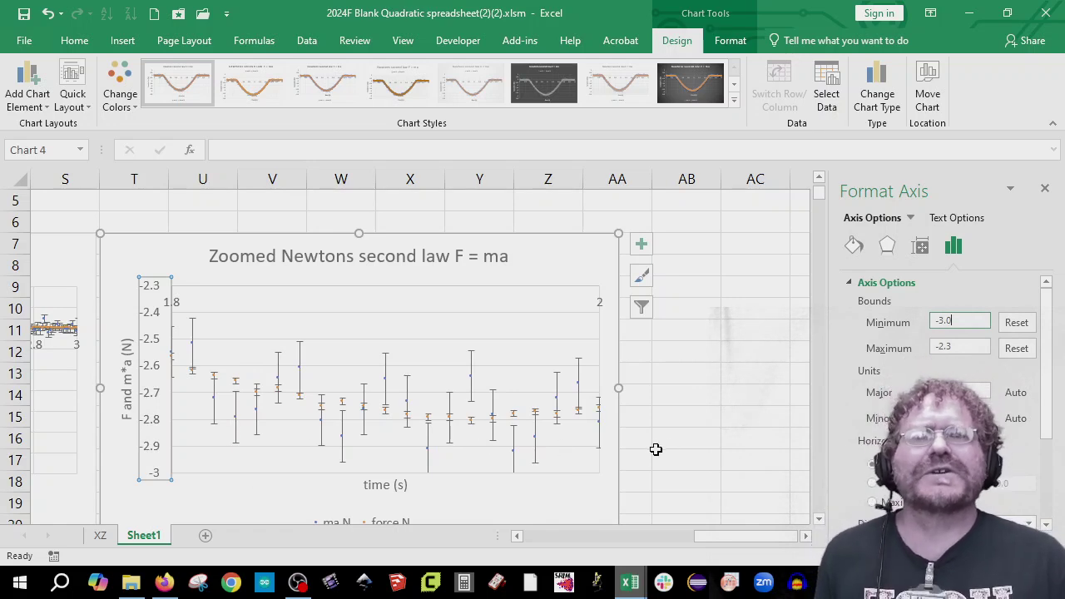
pyautogui.scroll(-1, 712, 441)
pyautogui.scroll(2, 711, 438)
pyautogui.scroll(-1, 711, 438)
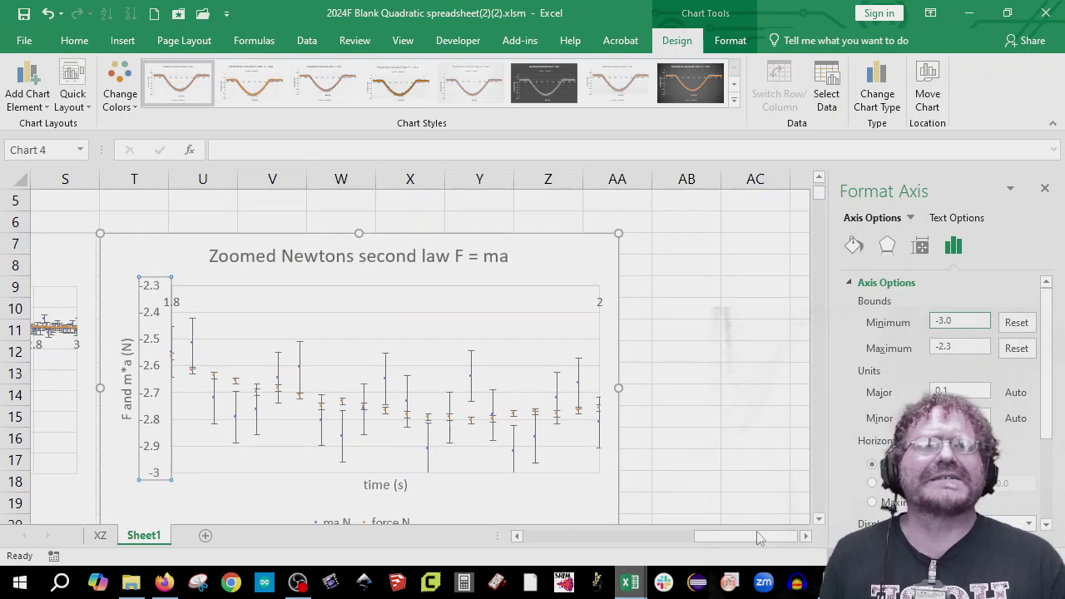
pyautogui.hscroll(-3, 768, 537)
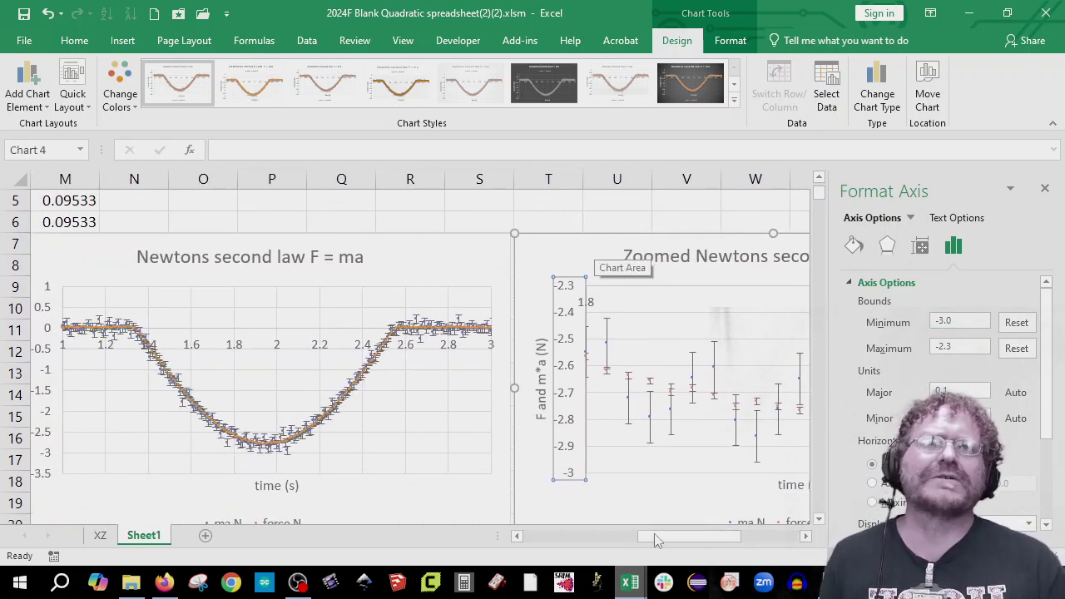
pyautogui.hscroll(2, 650, 522)
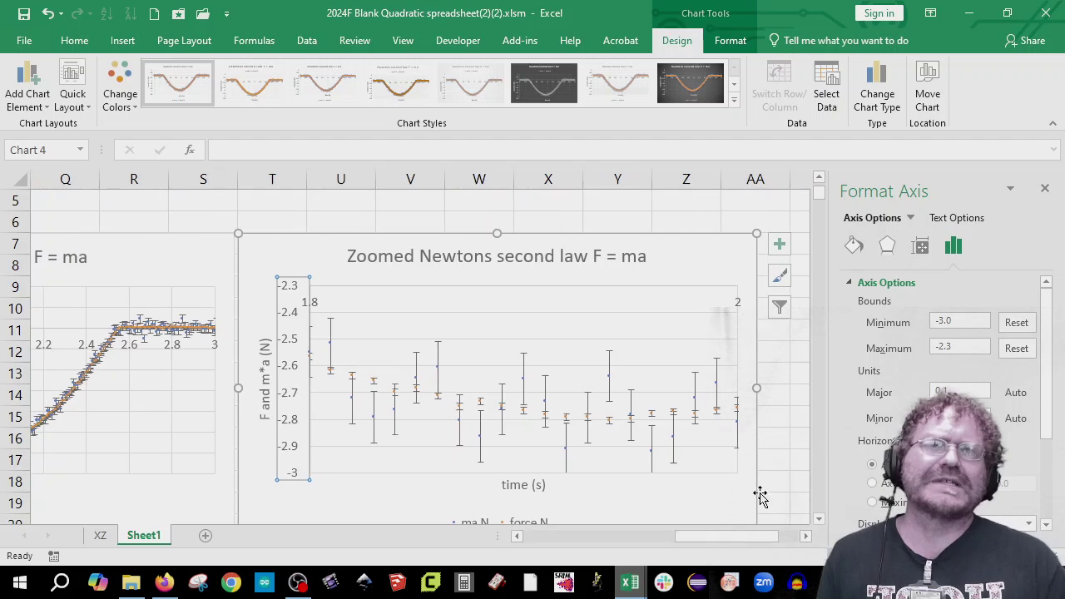